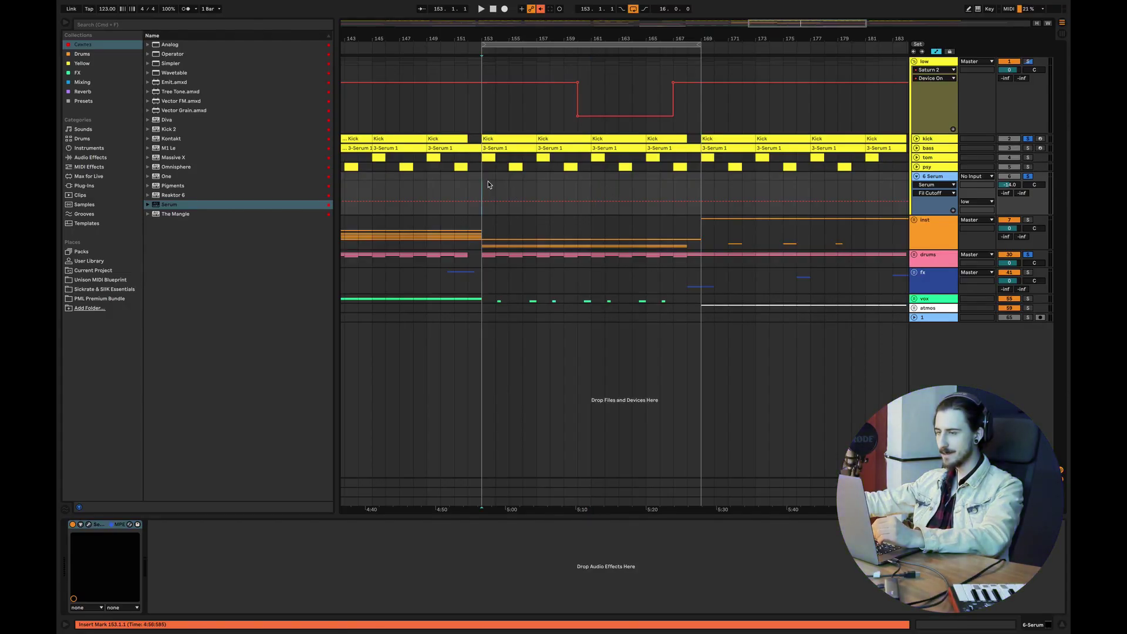
Play back the looped section starting at bar 153
mouse_move(798, 26)
left_mouse_down()
mouse_move(771, 45)
mouse_move(797, 46)
left_mouse_up()
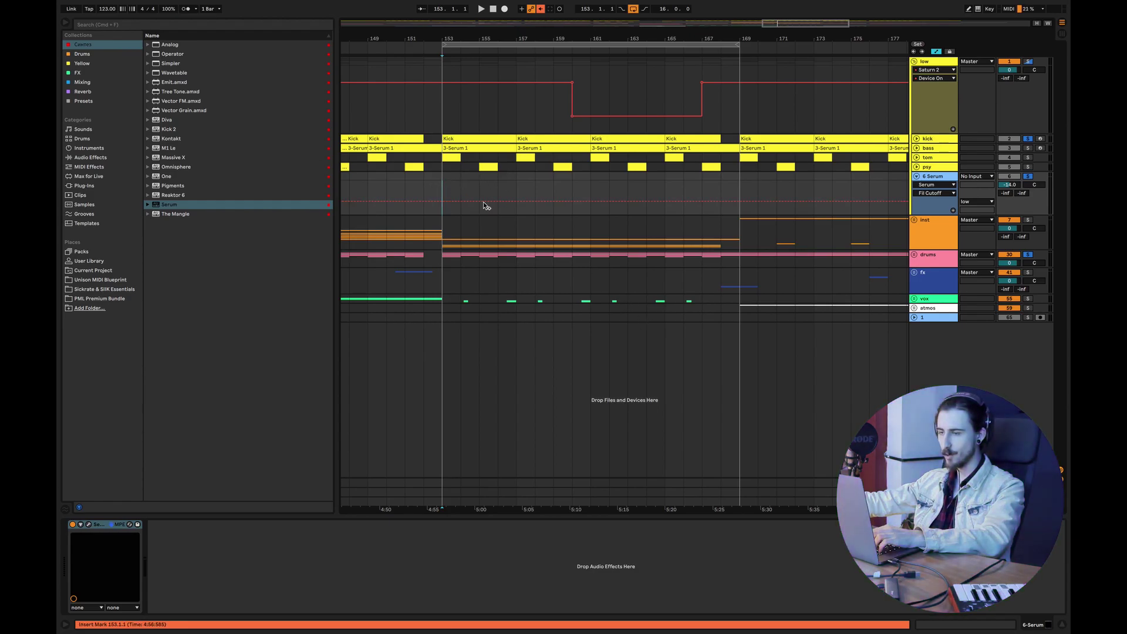
key("space")
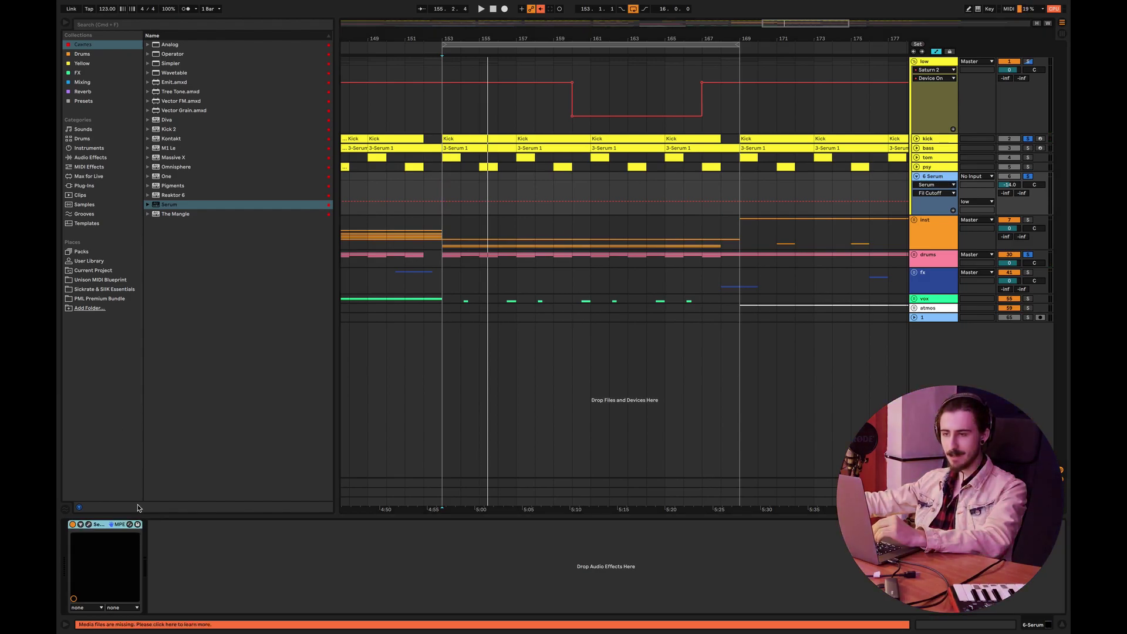
Open the Serum instrument on the 6 Serum track and turn on Legato voicing
left_click(89, 525)
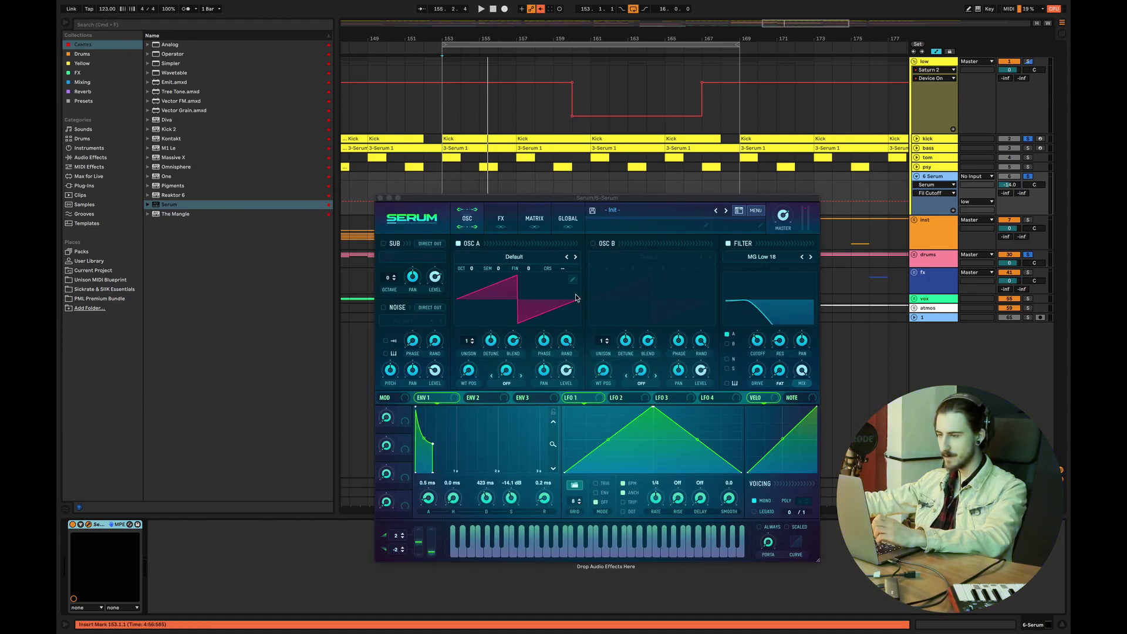
left_click_drag(554, 201, 559, 158)
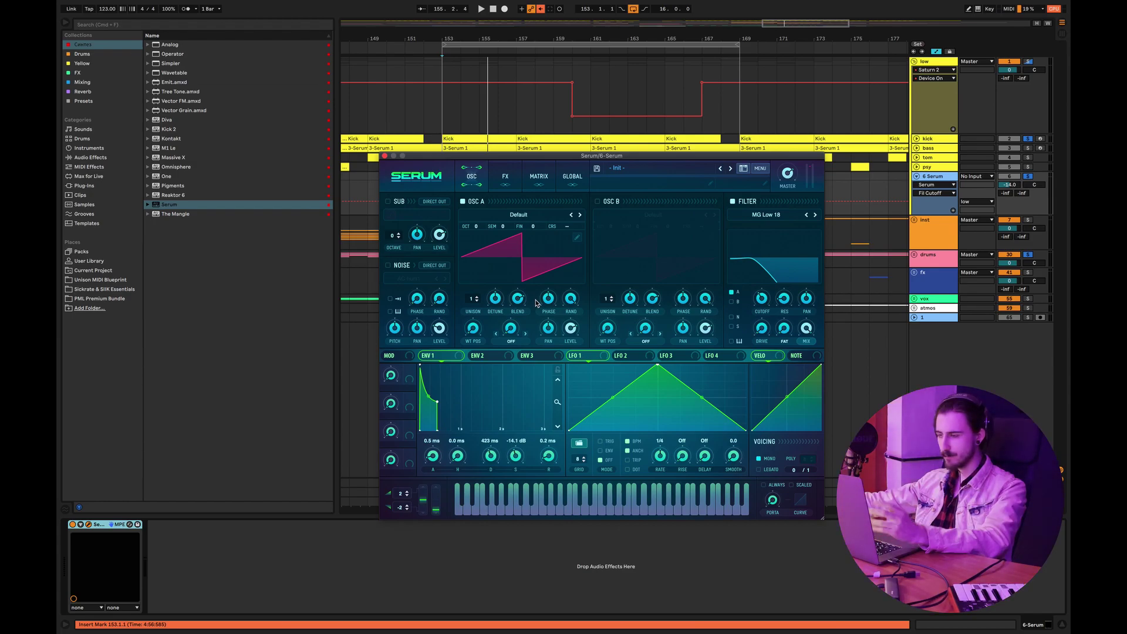
left_click_drag(476, 307, 477, 294)
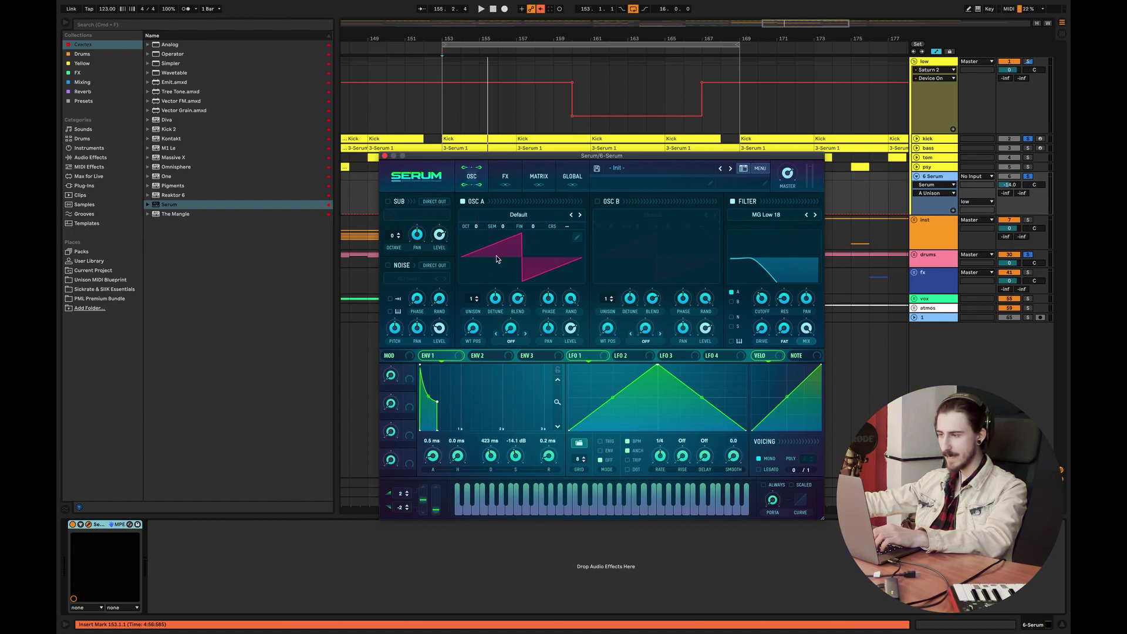
left_click(787, 302)
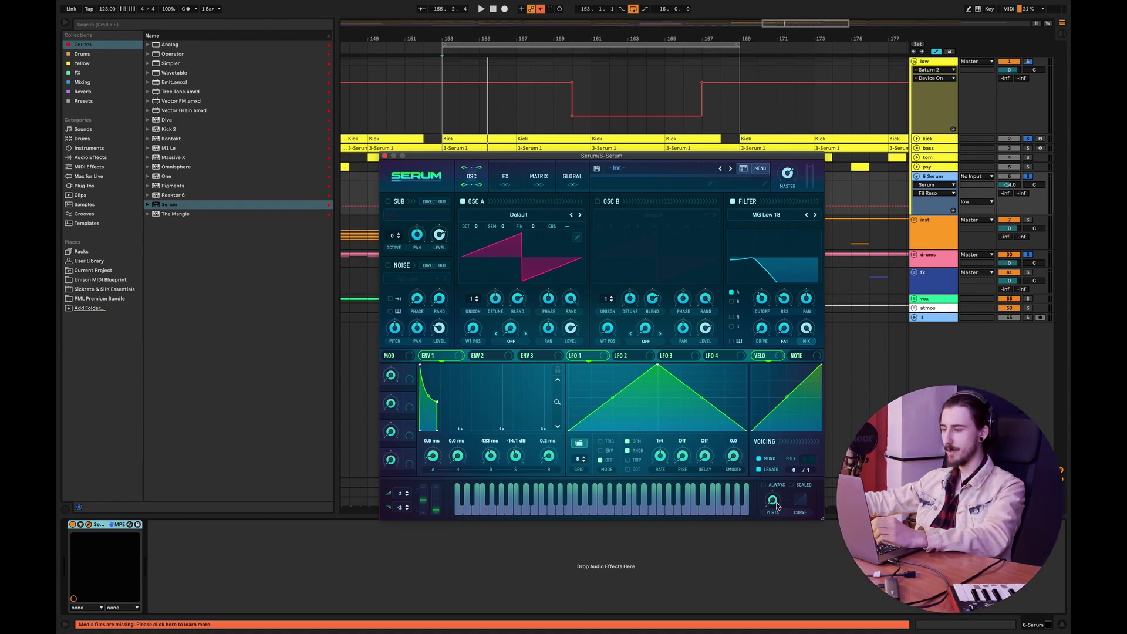
left_click_drag(627, 162, 653, 306)
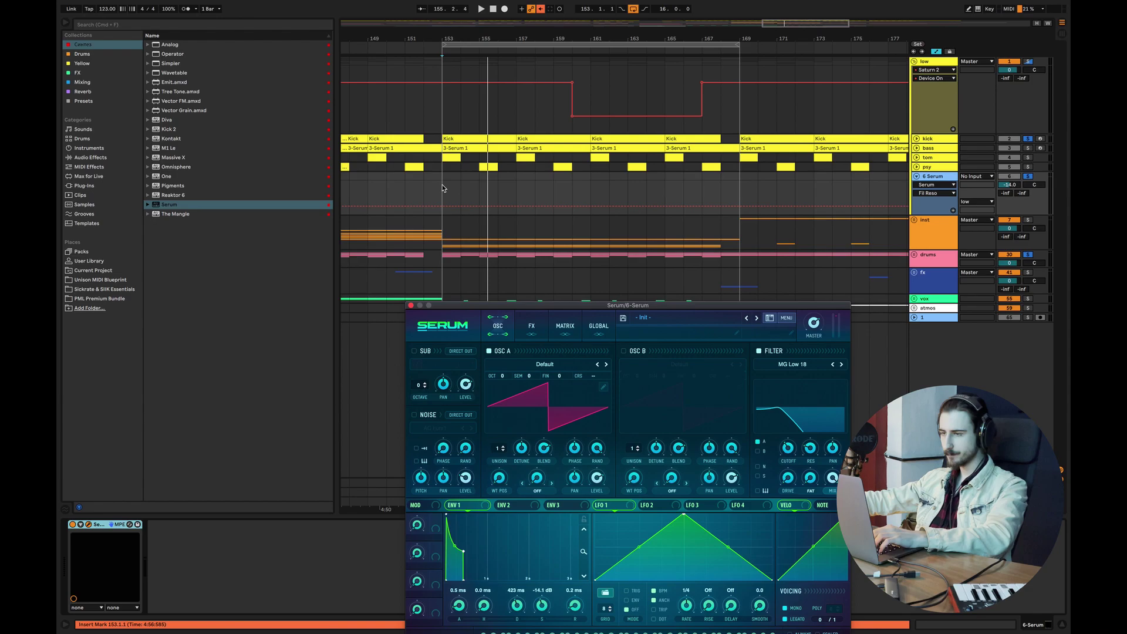
Insert an empty eight-bar MIDI clip on the 6 Serum track from bar 153 to bar 161
left_click_drag(443, 188, 589, 175)
key("super+shift+m")
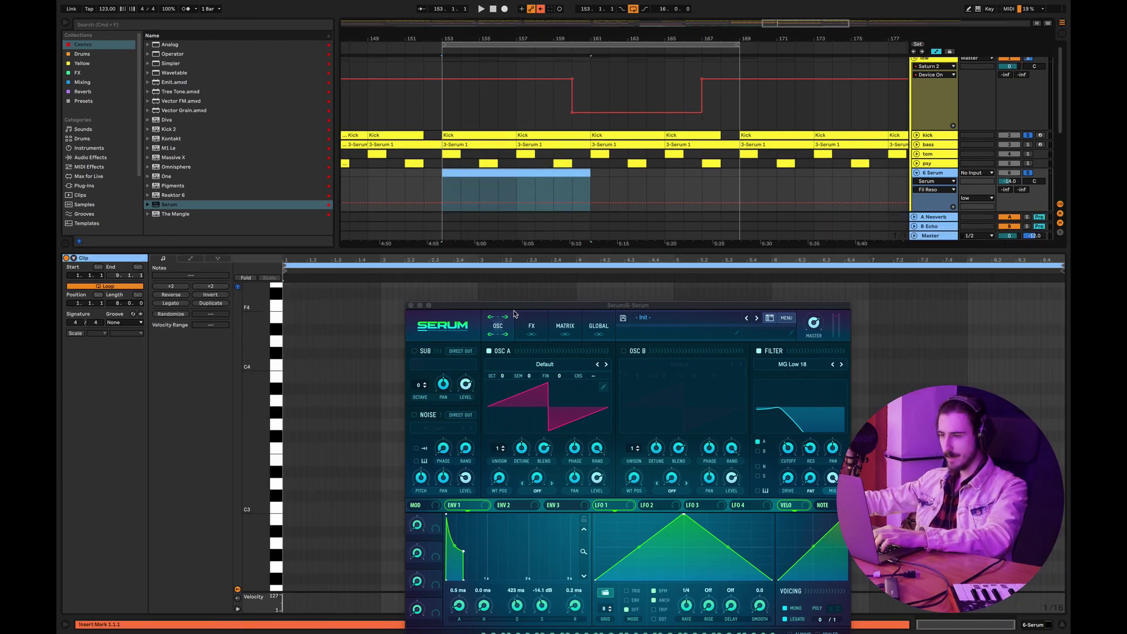
left_click_drag(515, 307, 461, 475)
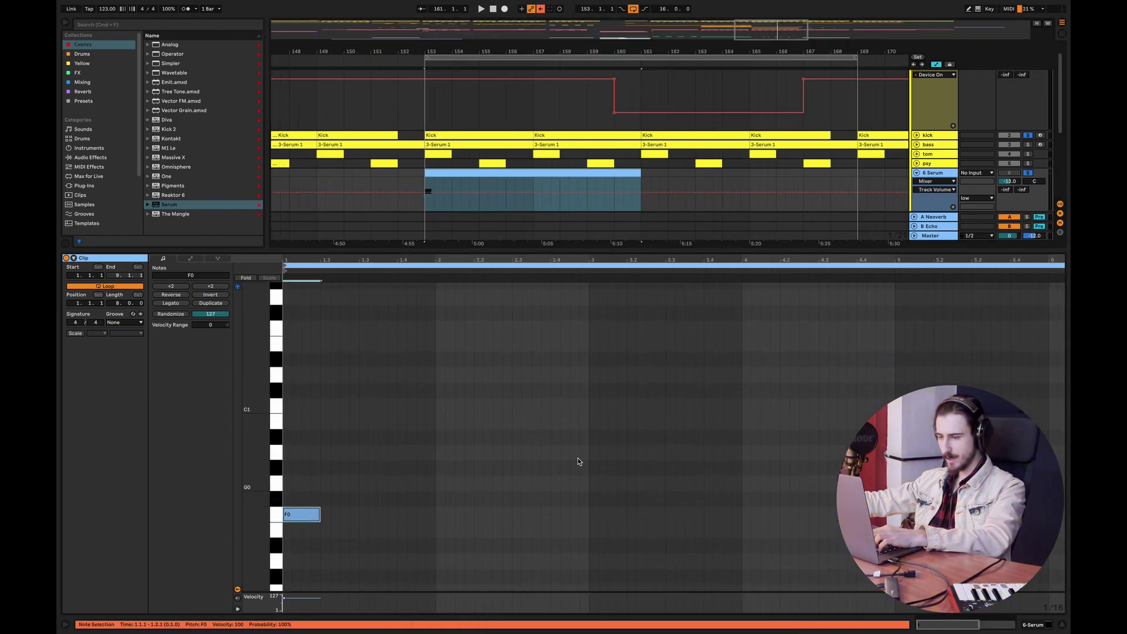
Using a 1/8 grid, shorten the opening F0 note and add an eighth-note F0 at 1.2
right_click(537, 429)
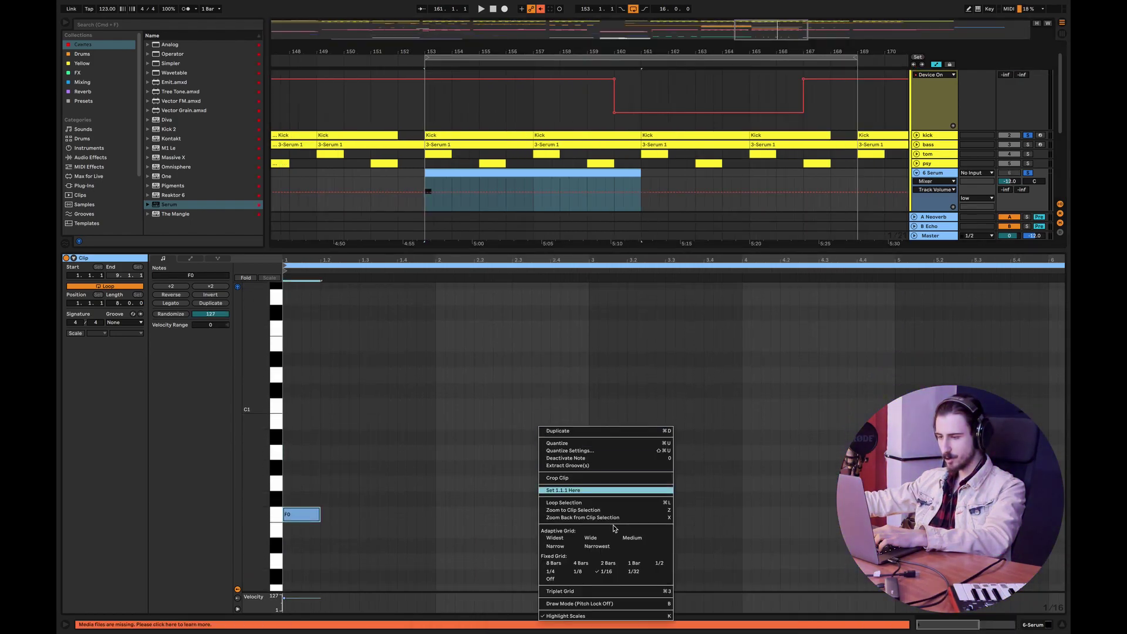
left_click(585, 573)
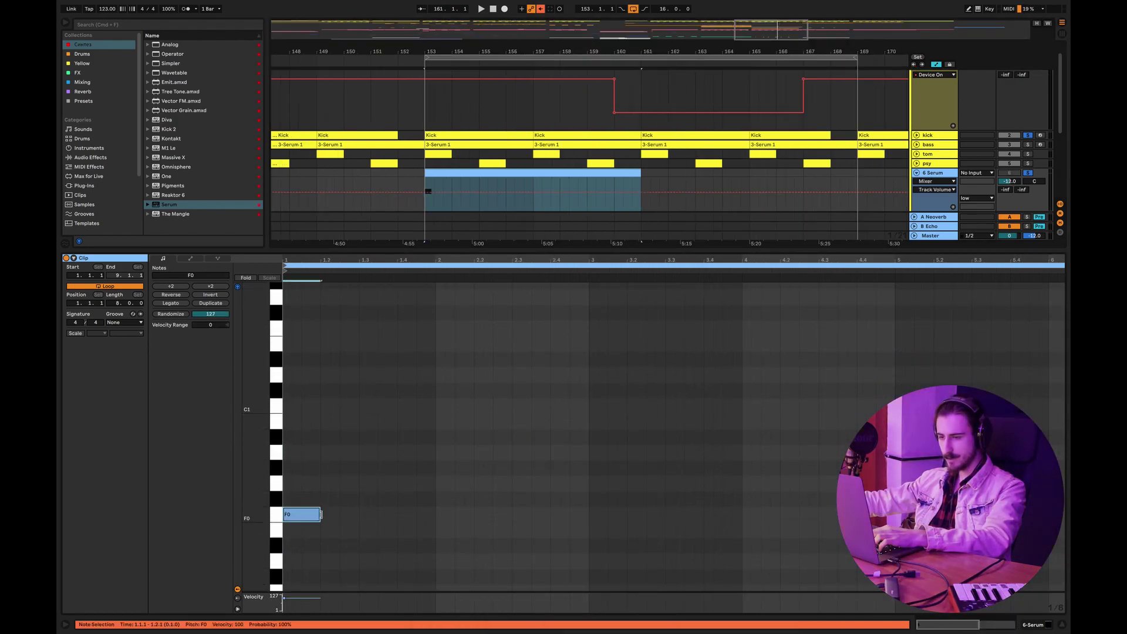
left_click_drag(321, 514, 307, 514)
key("space")
key("space")
double_click(332, 516)
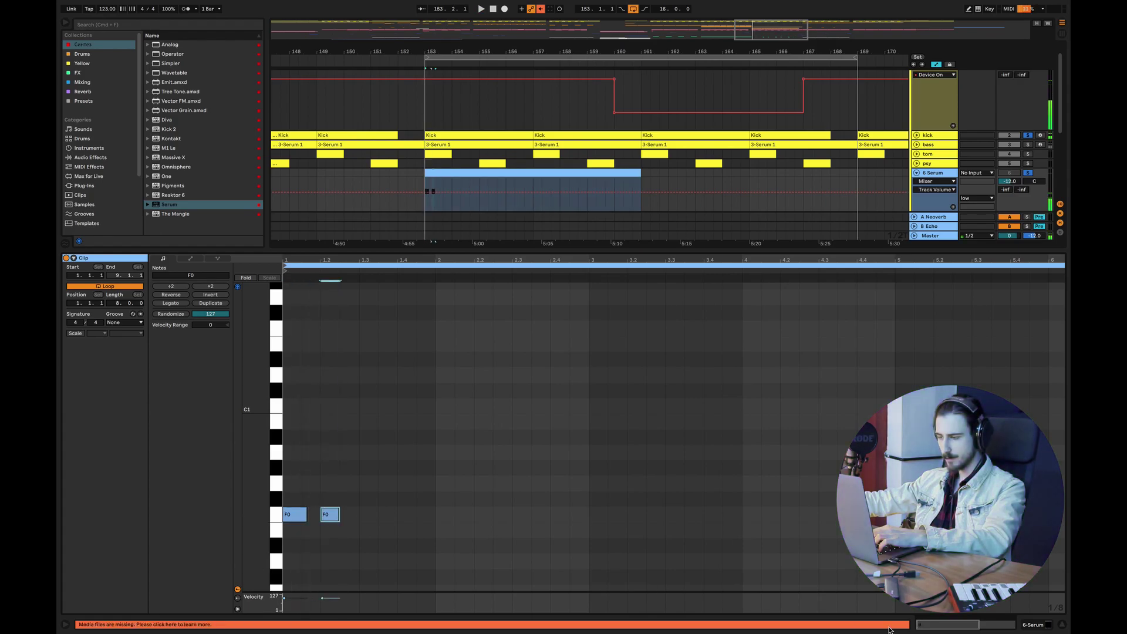
Replace the opening F0 note with an eighth-note F0 at the clip's start
scroll(333, 516, "up", 3)
scroll(674, 436, "down", 1)
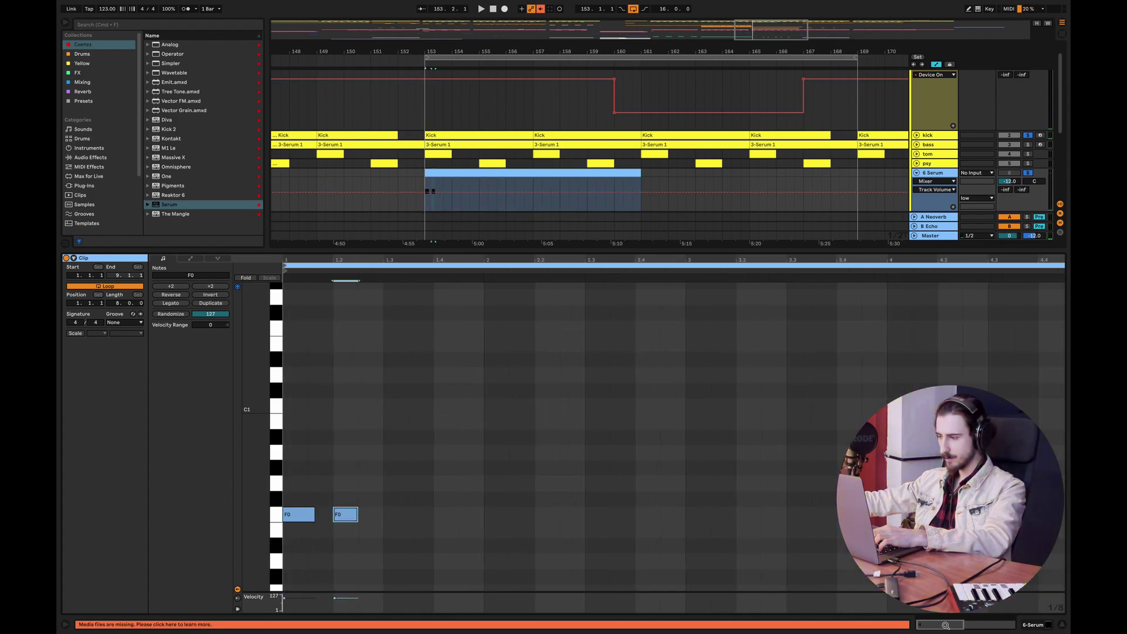
double_click(294, 515)
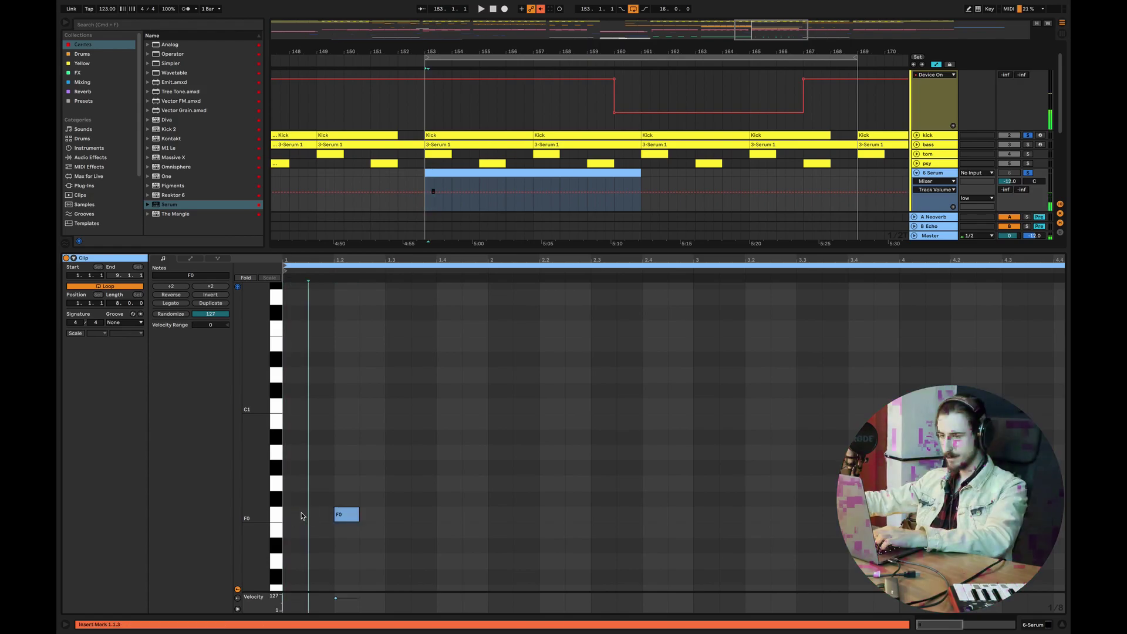
left_click(316, 494)
double_click(298, 514)
Set the note grid to 1/16 and move the second F0 note one sixteenth earlier to 1.1.4
right_click(390, 444)
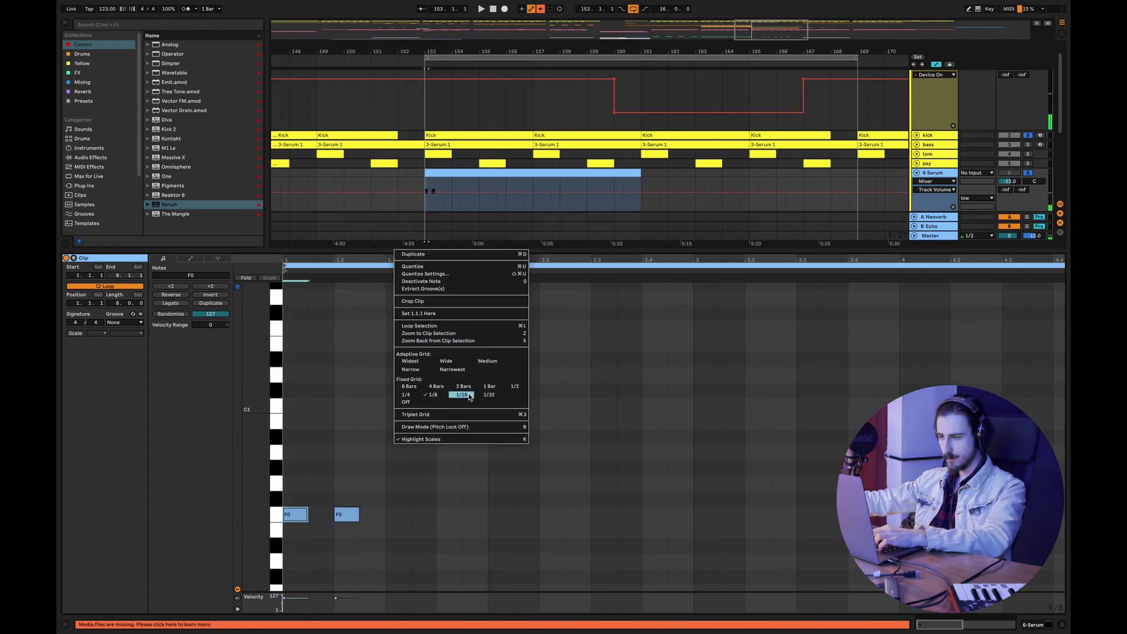
left_click(463, 395)
mouse_move(357, 509)
left_mouse_down()
mouse_move(381, 510)
mouse_move(379, 519)
mouse_move(323, 517)
left_mouse_up()
key("space")
left_click(411, 527)
key("space")
Add a sixteenth-note F0 at 1.2.3 and shorten the F0 note at 1.1.4 to a sixteenth
left_click(368, 516)
double_click(368, 516)
key("space")
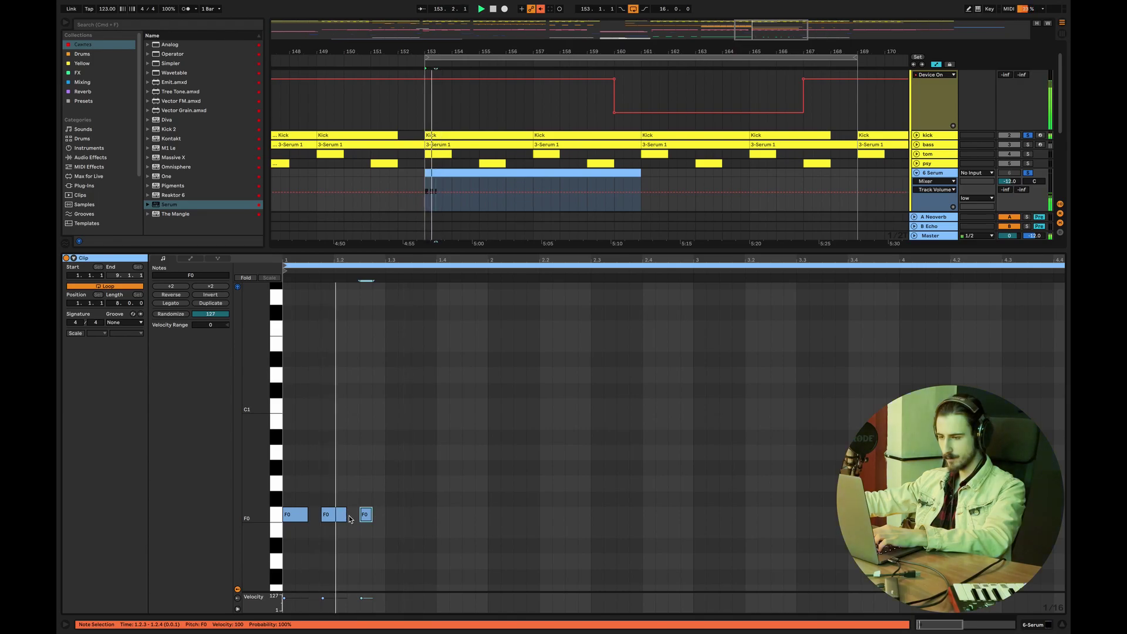
left_click(329, 514)
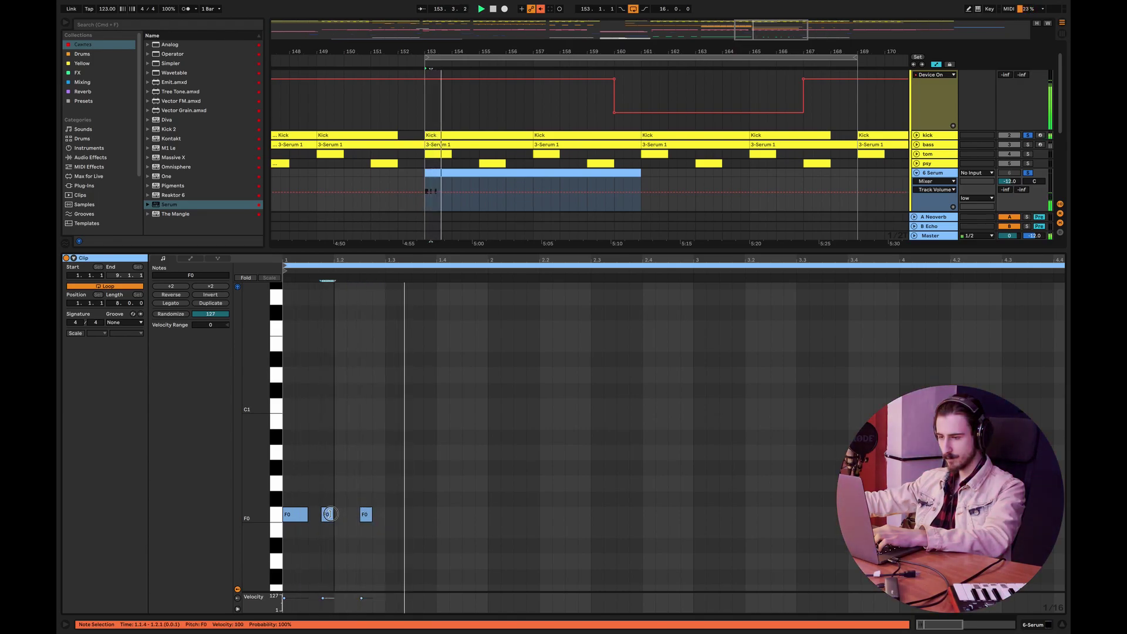
Add sixteenth-note F0 notes at 1.3.2 and 1.3.4
left_click(400, 516)
key("space")
double_click(404, 515)
key("space")
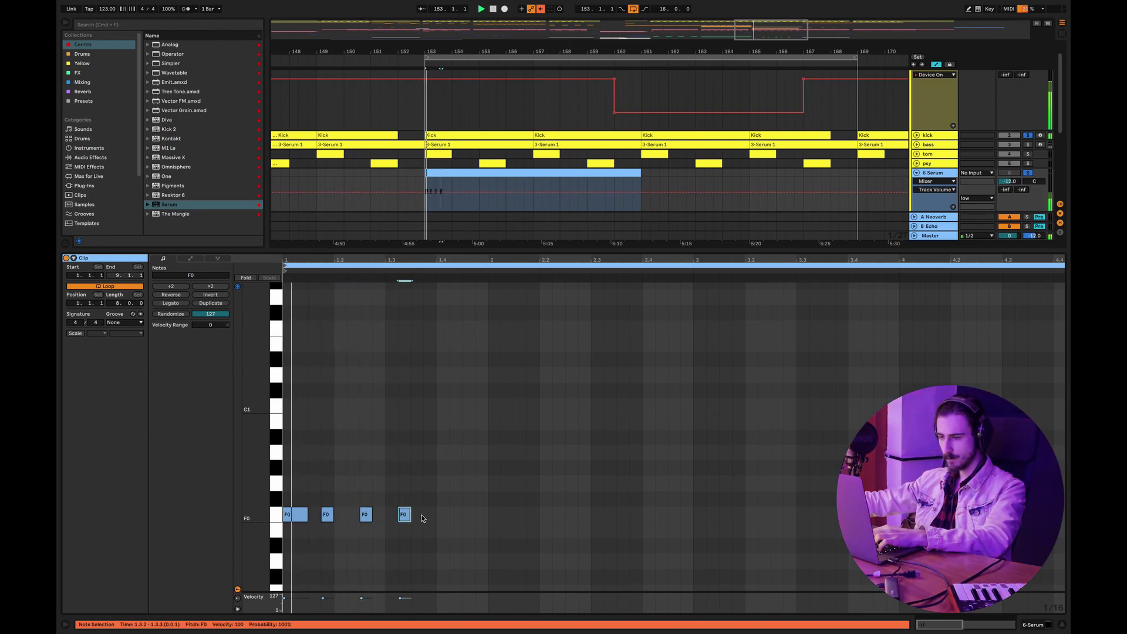
double_click(417, 515)
left_click_drag(419, 518, 430, 521)
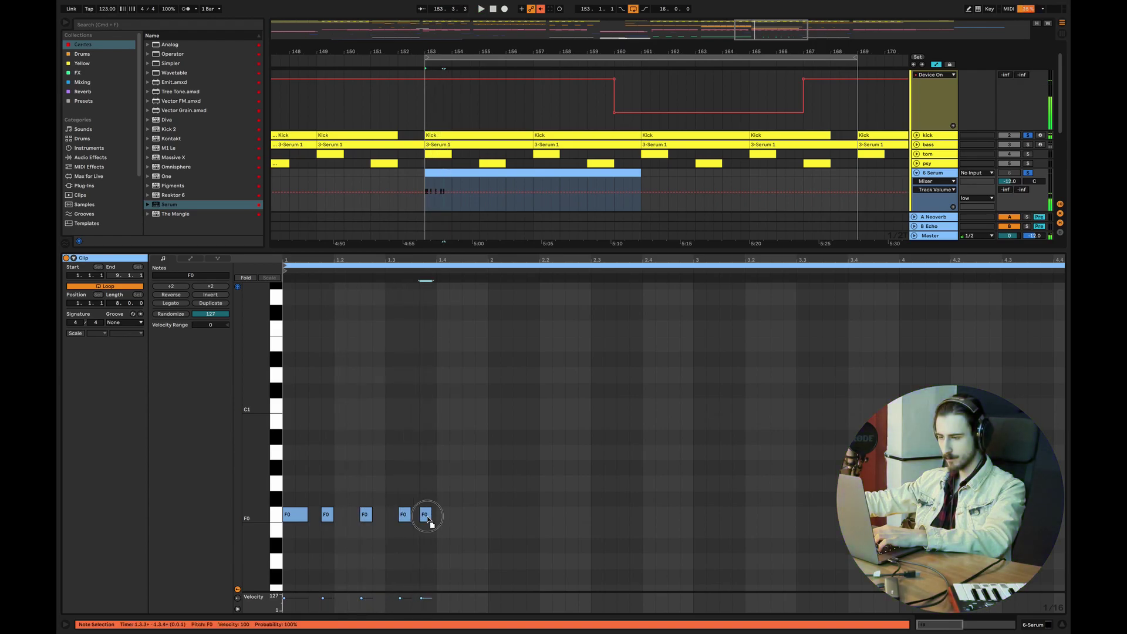
Add sixteenth-note F0 notes at 1.4.3 and 1.2.4 to complete the one-bar pattern
left_click(473, 526)
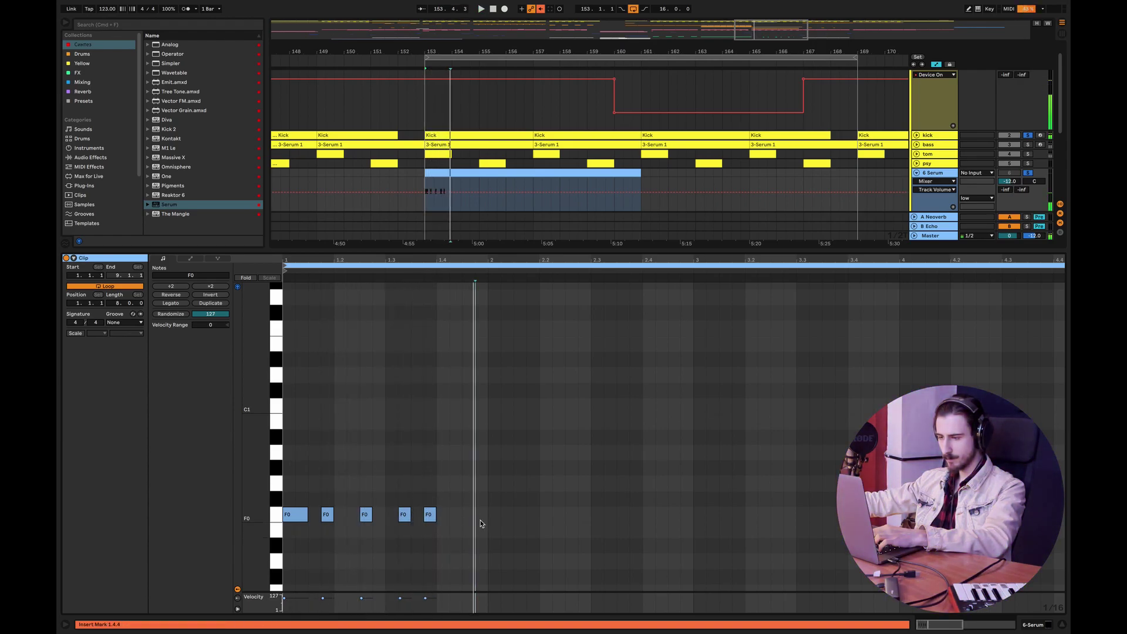
double_click(466, 515)
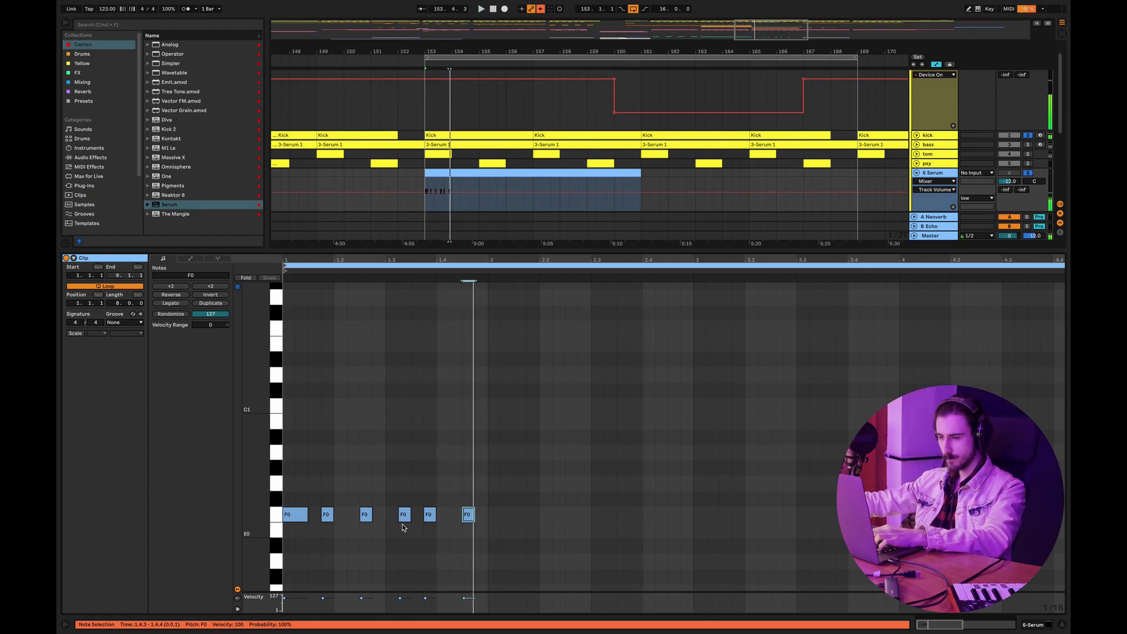
double_click(379, 515)
left_click(402, 491)
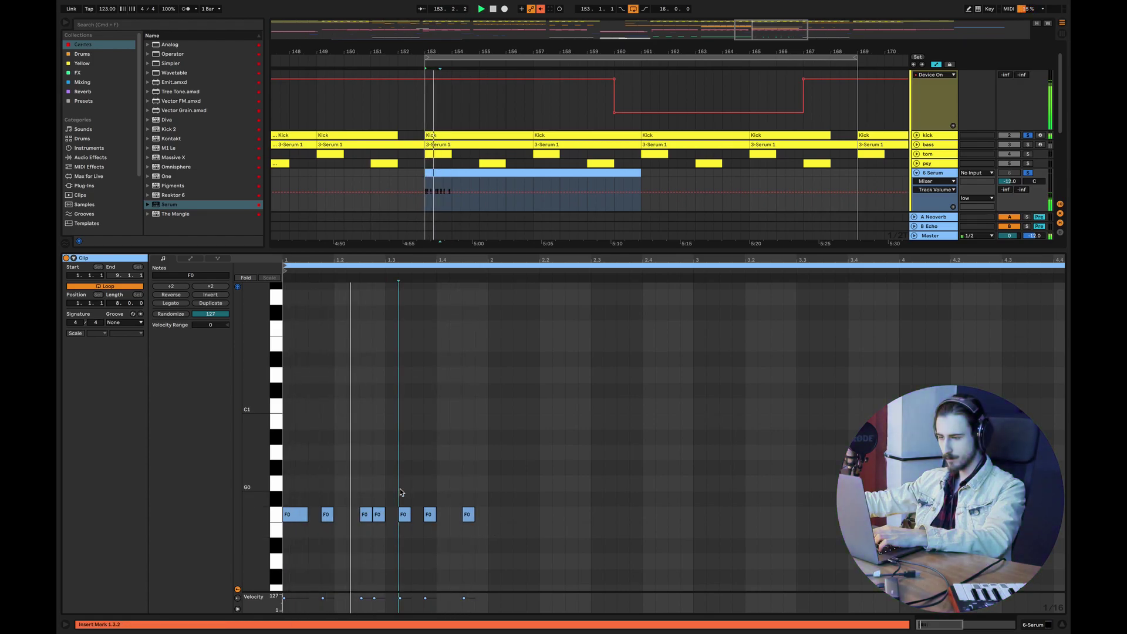
Duplicate the one-bar F0 pattern into the clip's second bar and play the loop
left_click_drag(483, 517, 285, 403)
key("super+d")
left_click(556, 399)
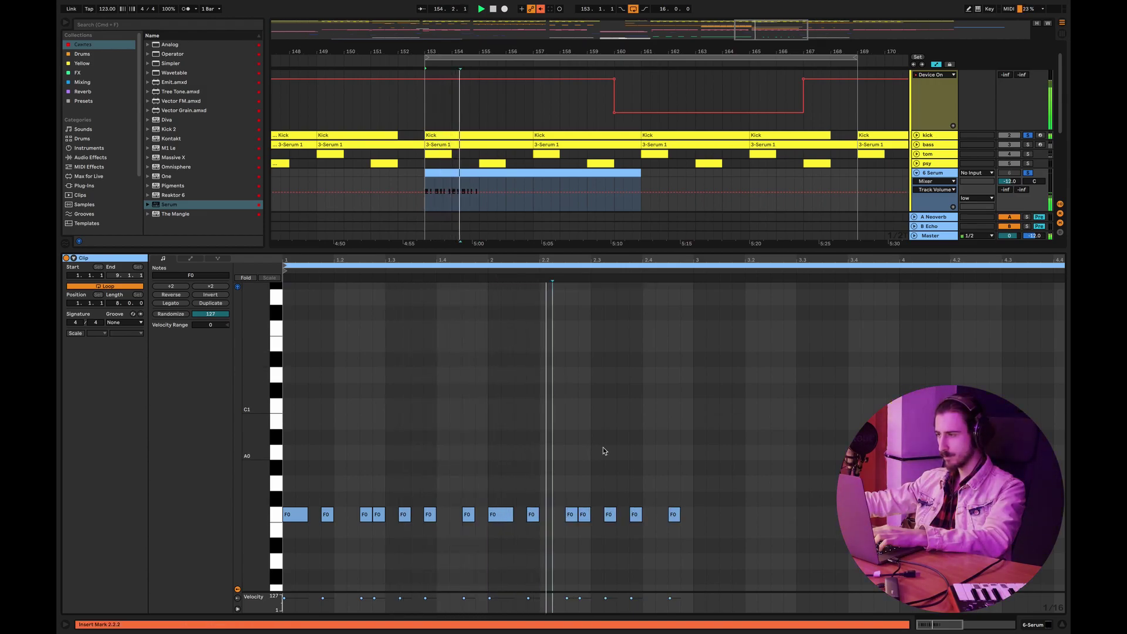
key("space")
key("space")
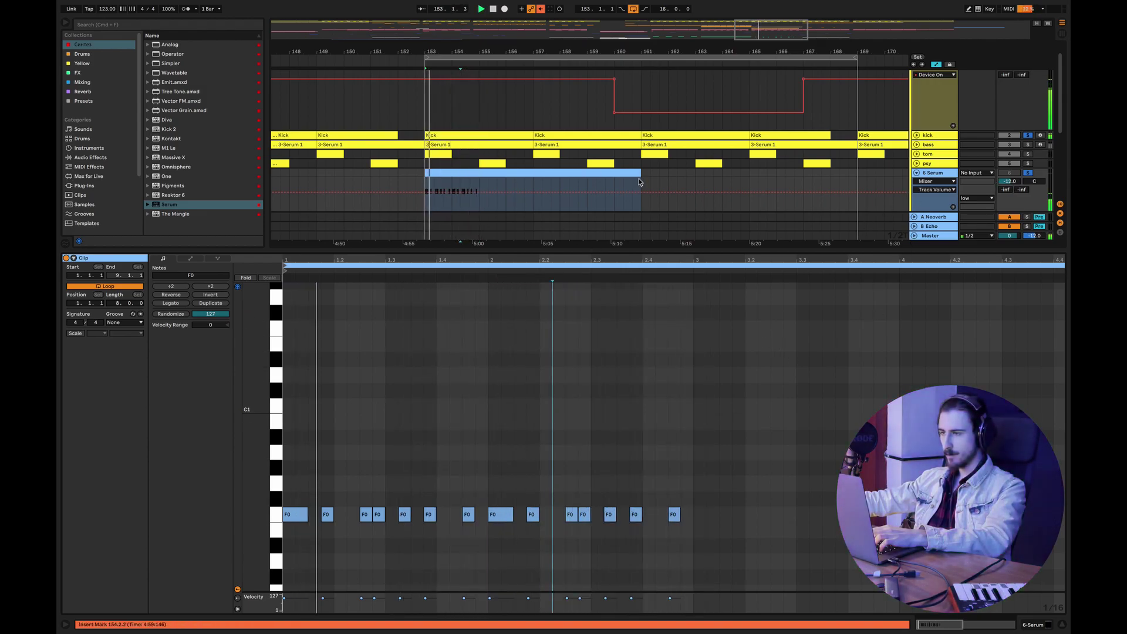
left_click_drag(639, 173, 541, 192)
key("space")
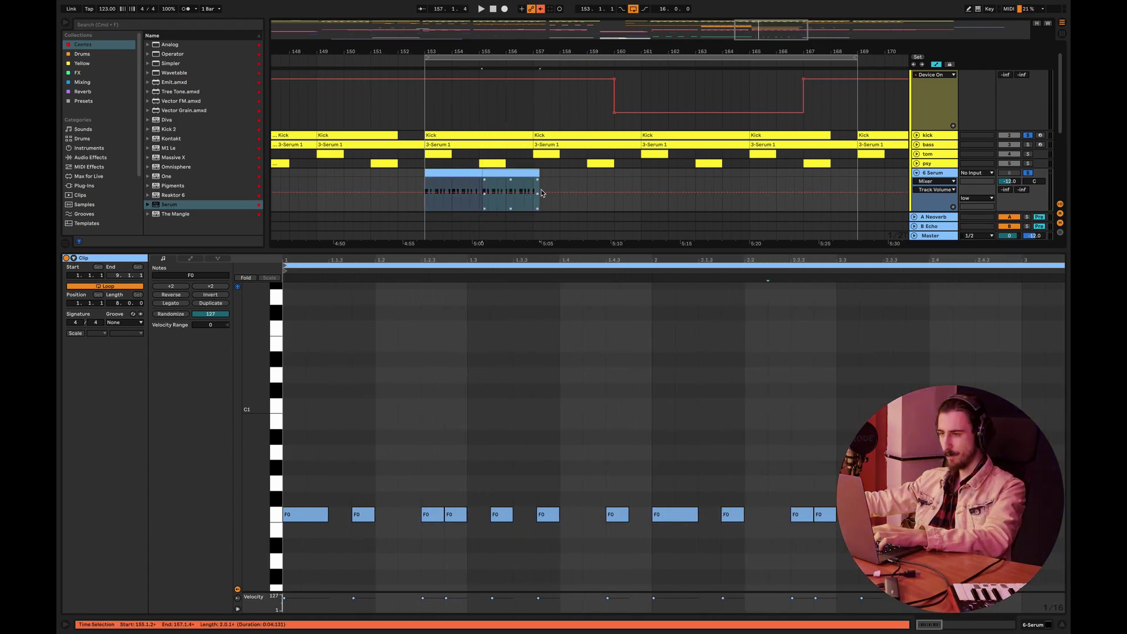
key("super+z")
Build one consolidated four-bar clip on the Serum track by trimming the clip at bar 155 and duplicating it
left_click_drag(479, 173, 479, 175)
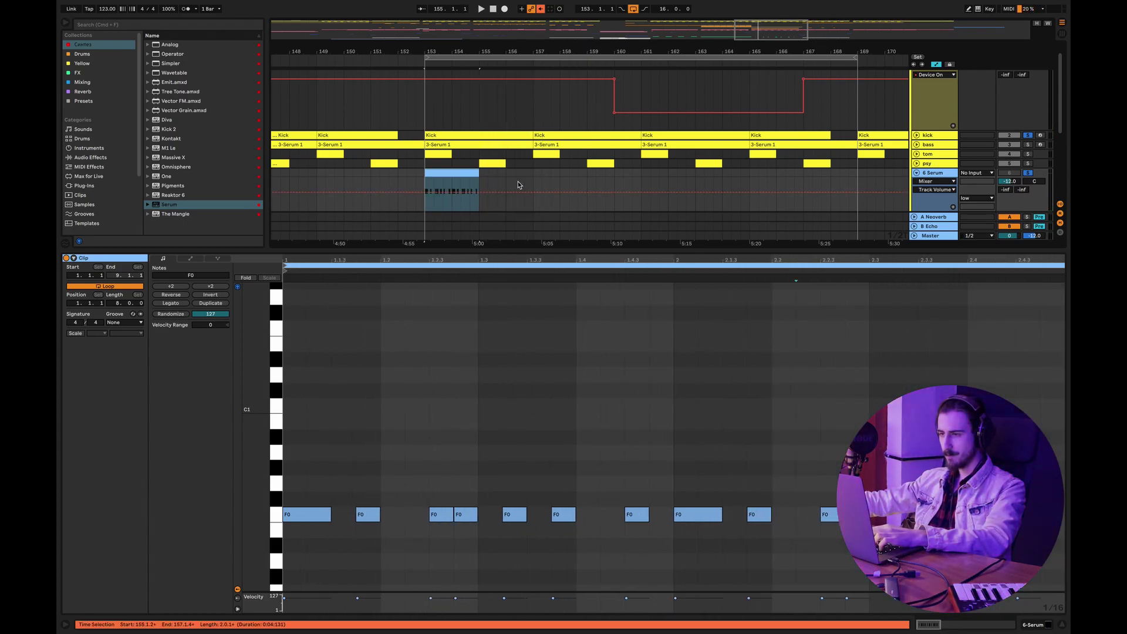
key("super+d")
left_click_drag(534, 199, 419, 176)
key("super+j")
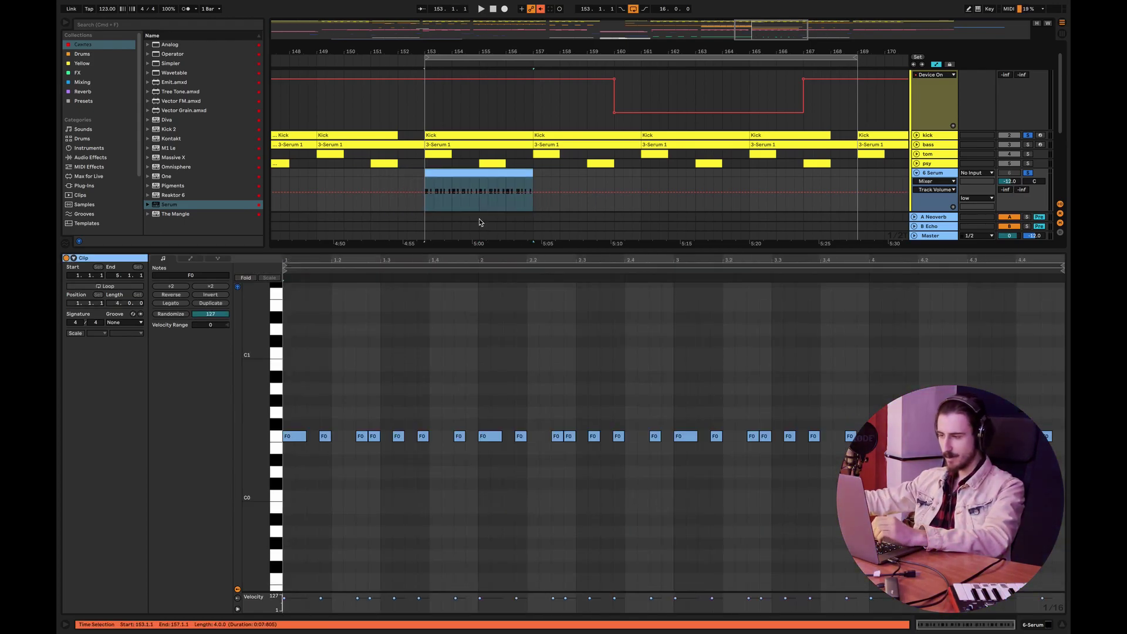
Raise the F0 note at 1.4.3, the last in the first bar, to F#0
left_click(576, 368)
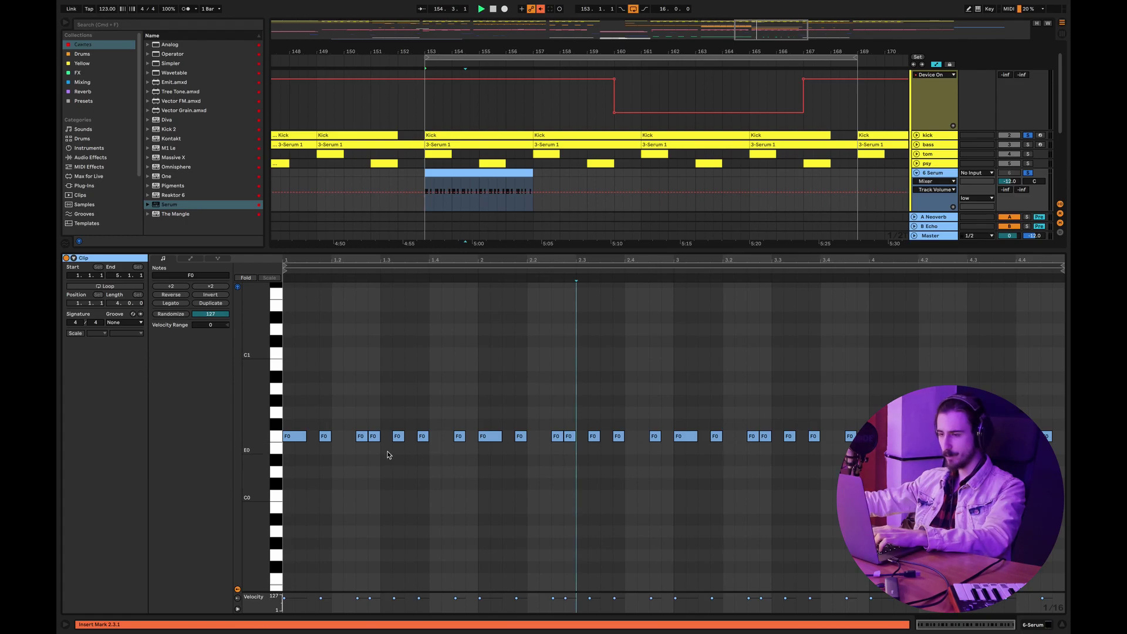
mouse_move(374, 436)
left_mouse_down()
mouse_move(375, 424)
mouse_move(377, 435)
left_mouse_up()
left_click(442, 417)
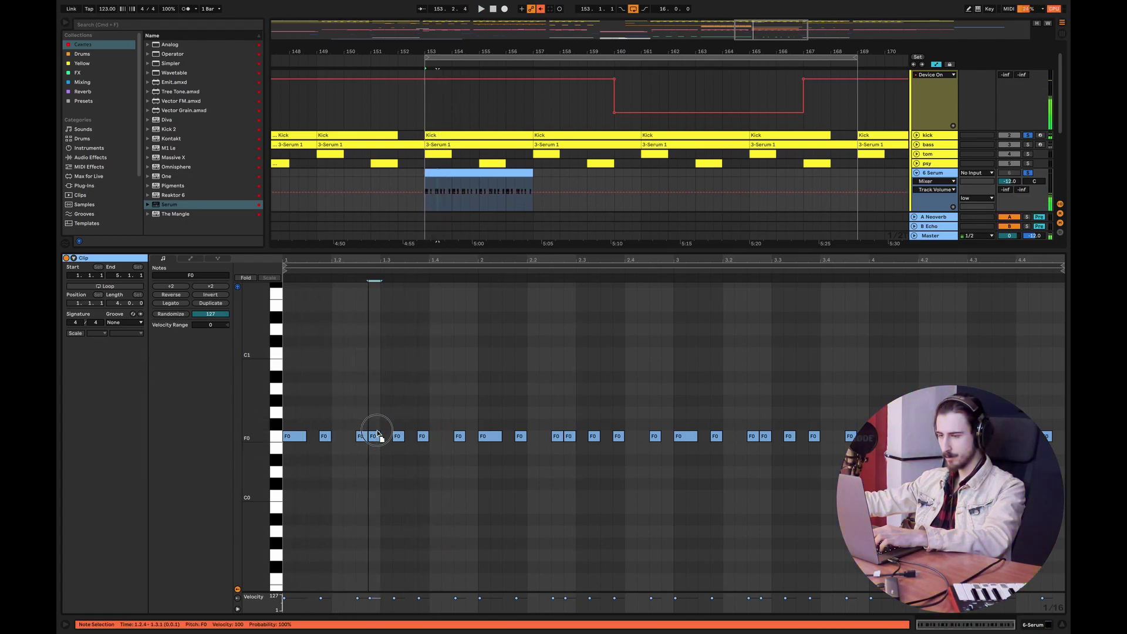
left_click(532, 398)
left_click_drag(460, 436, 461, 424)
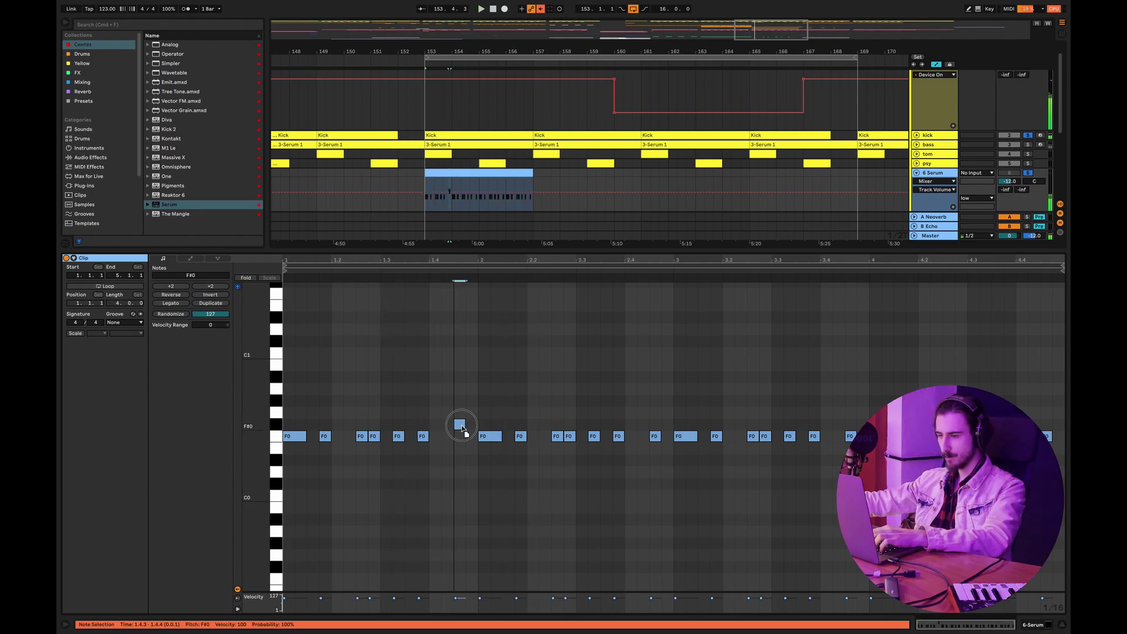
left_click(503, 409)
Play the loop and lengthen the F#0 note to an eighth note ending at bar 2
key("space")
left_click(592, 401)
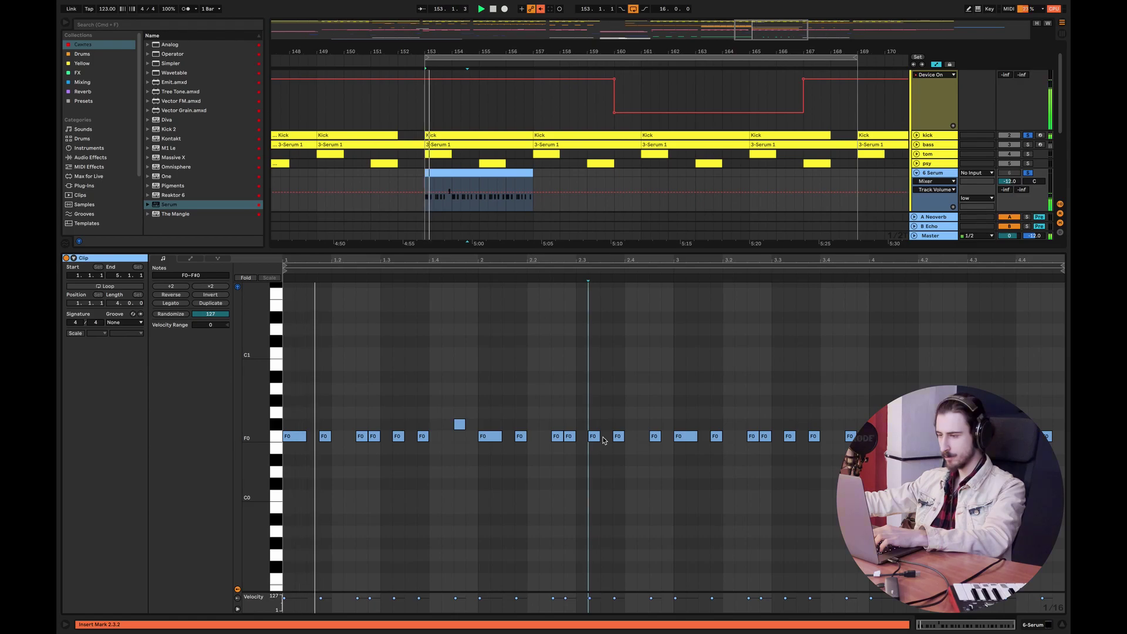
left_click(577, 348)
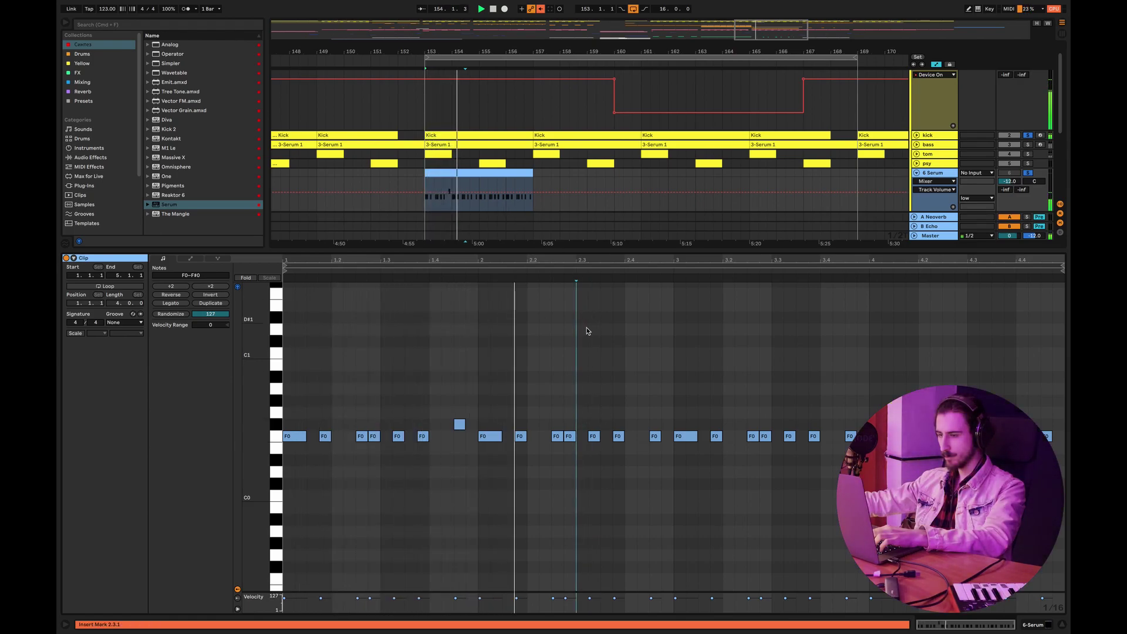
left_click_drag(464, 425, 478, 425)
left_click(539, 405)
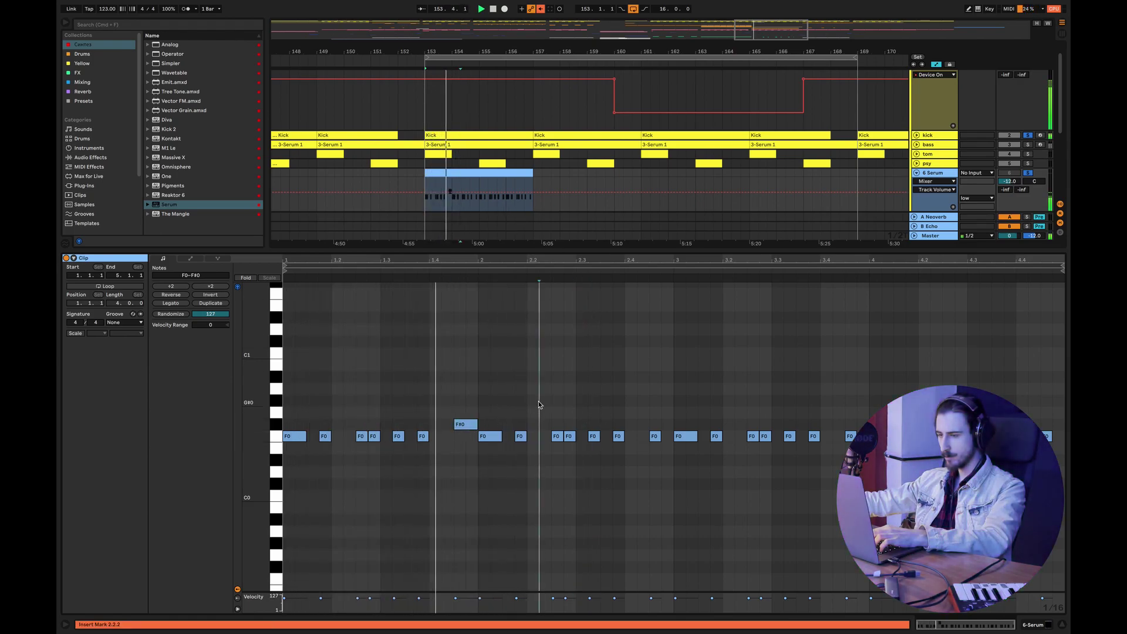
Return to the track's devices, reopen Serum and set envelope 1's release to 21 ms
key("shift+Tab")
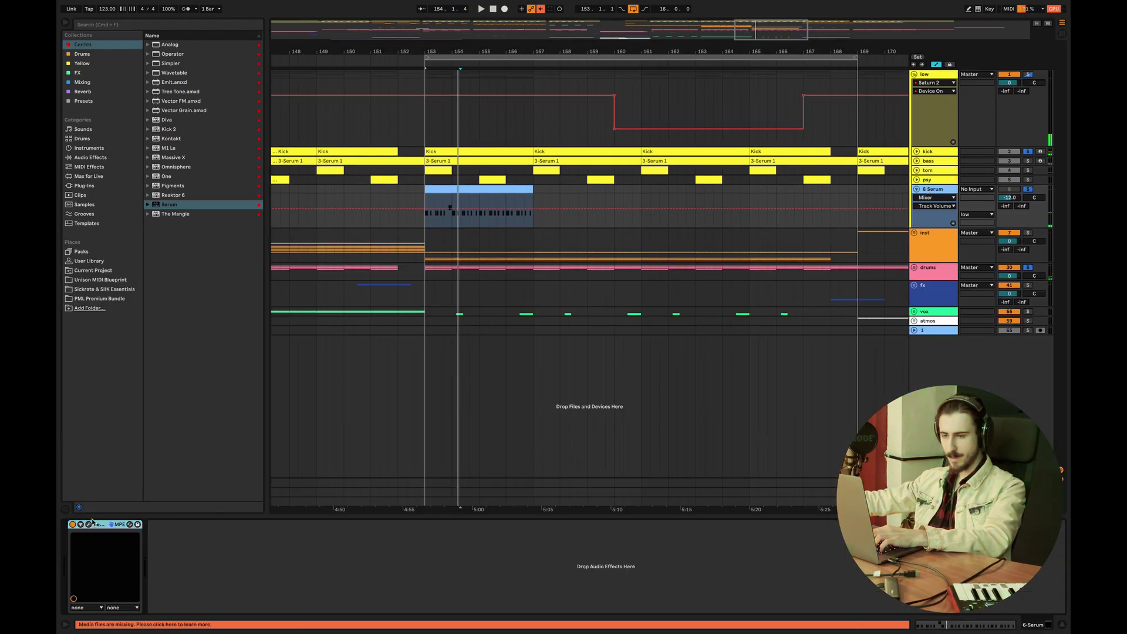
left_click(89, 524)
left_click_drag(699, 270, 657, 212)
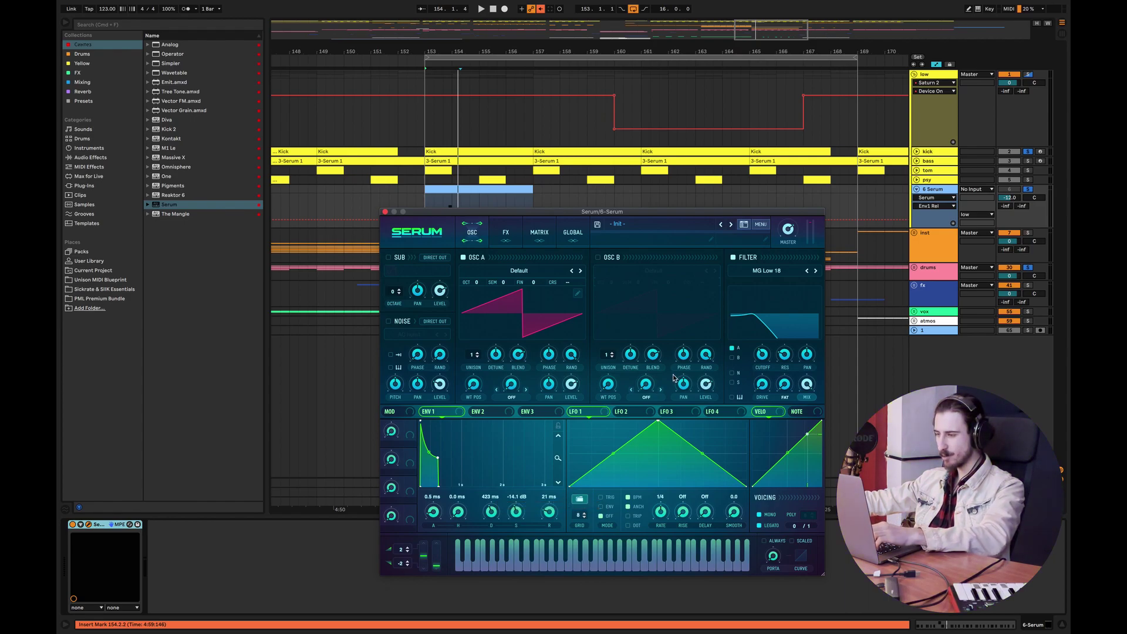
Set Serum's filter cutoff to about 136 Hz and its drive to about 7%
left_click(761, 356)
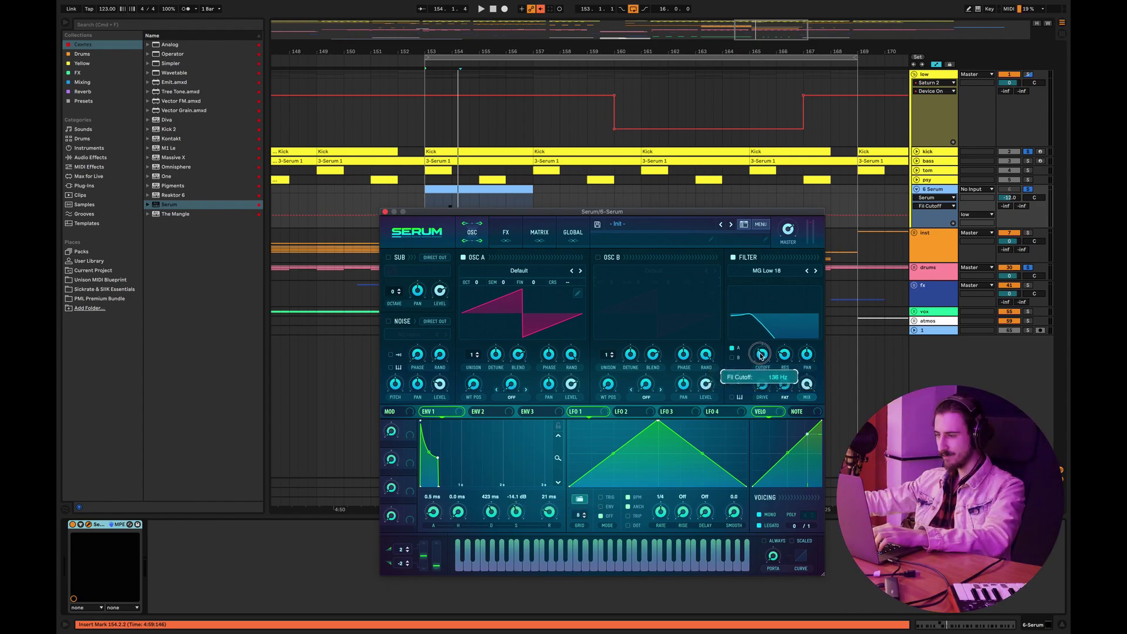
mouse_move(786, 384)
left_mouse_down()
mouse_move(791, 364)
mouse_move(765, 378)
left_mouse_up()
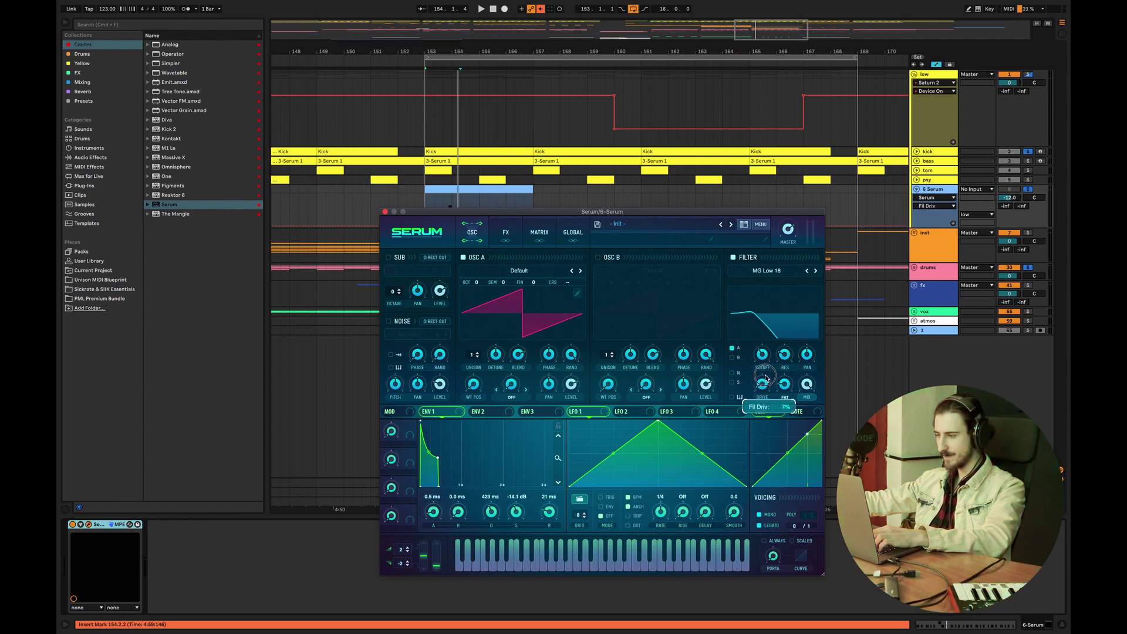
Copy the LFOTool device from the bass track to after Serum on the 6 Serum track and check its volume curve
left_click(927, 161)
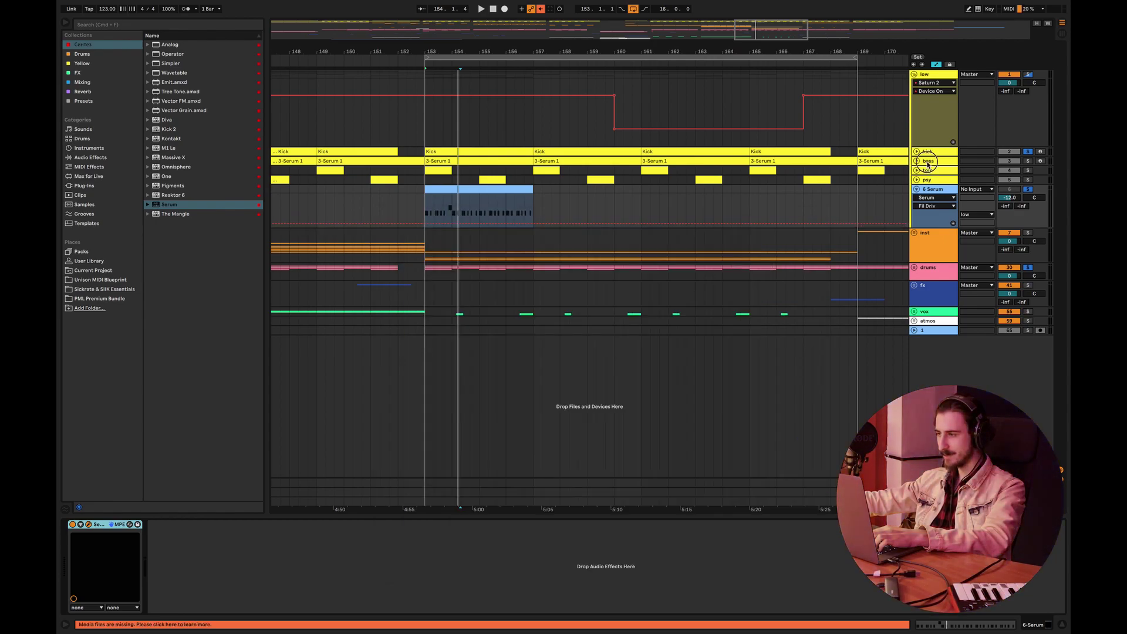
left_click(192, 525)
left_click(915, 197)
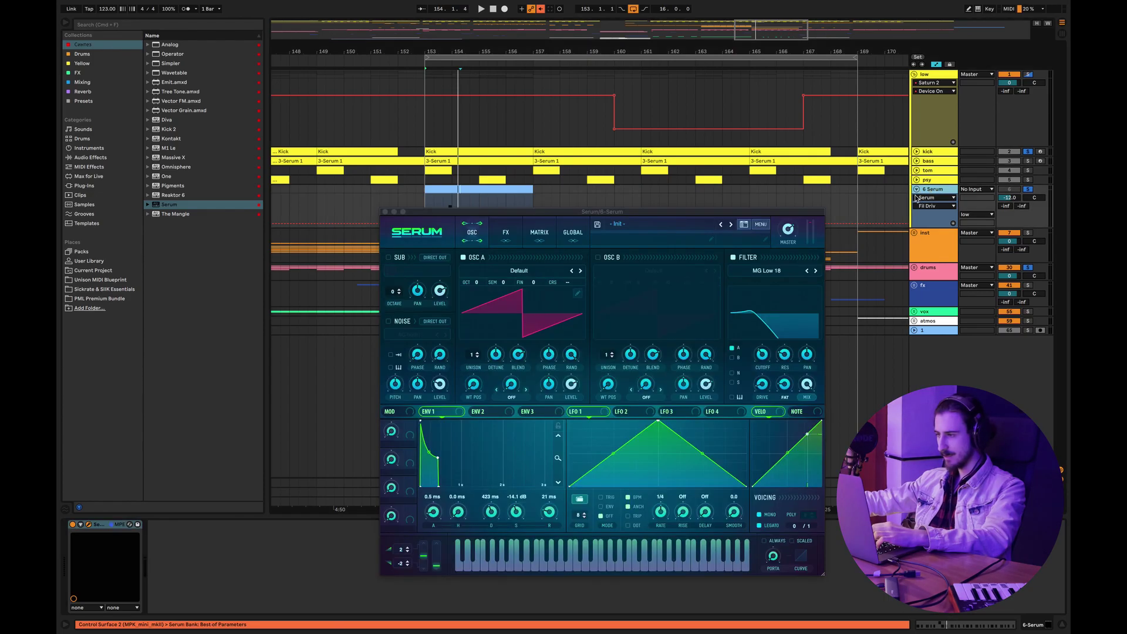
key("ctrl+v")
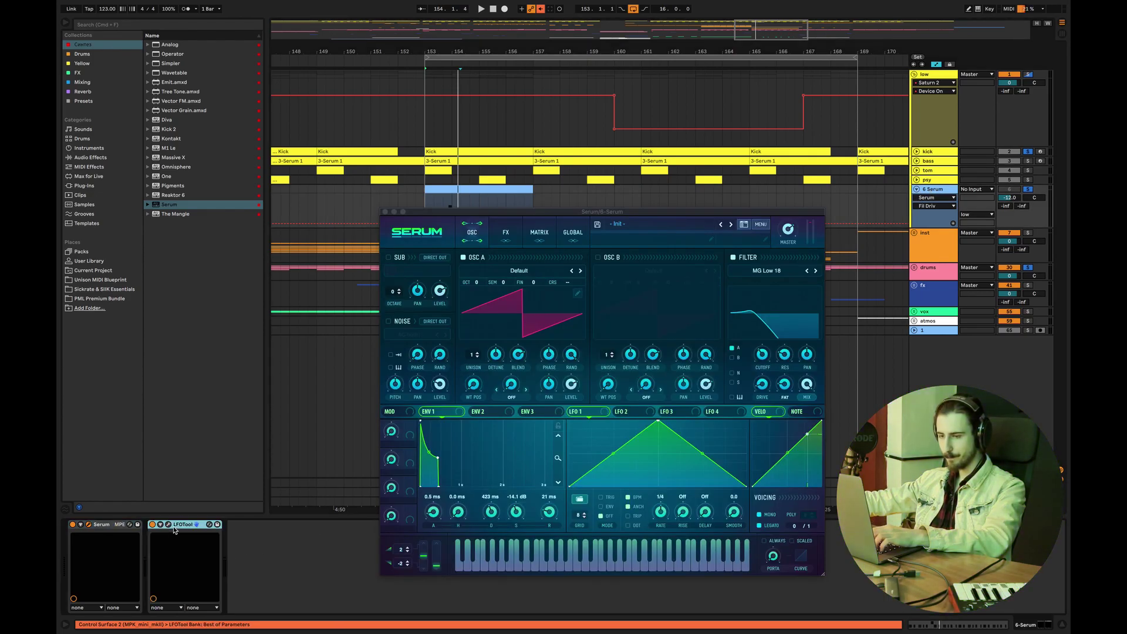
left_click(167, 526)
left_click_drag(347, 363, 322, 243)
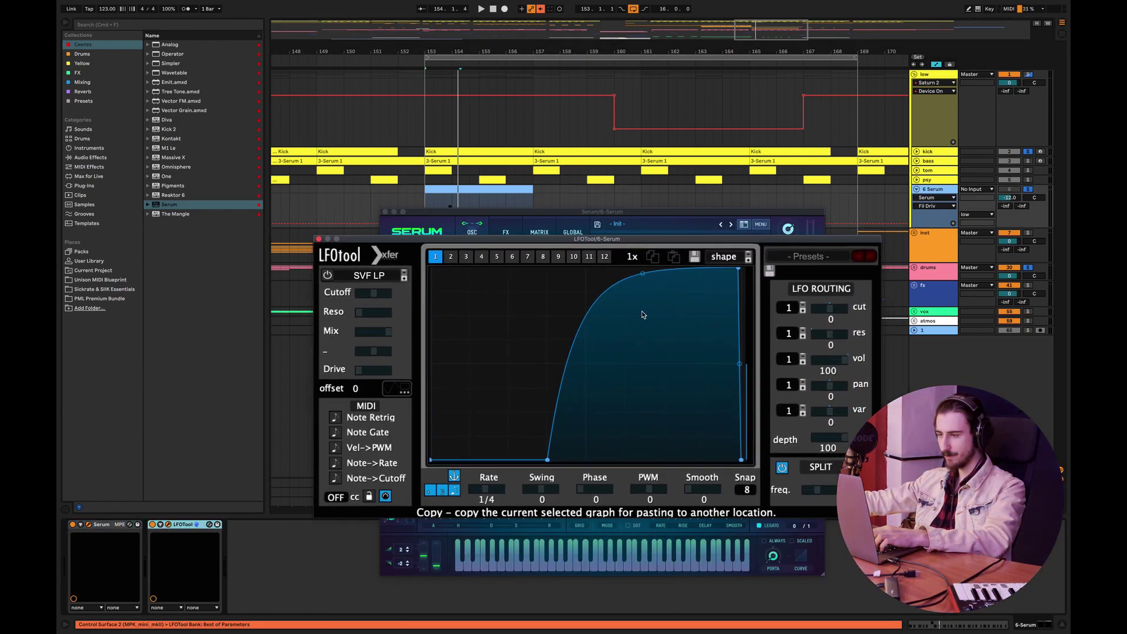
left_click(319, 239)
Audition the loop and fine-tune the 6 Serum track's volume and envelope 1's release
key("space")
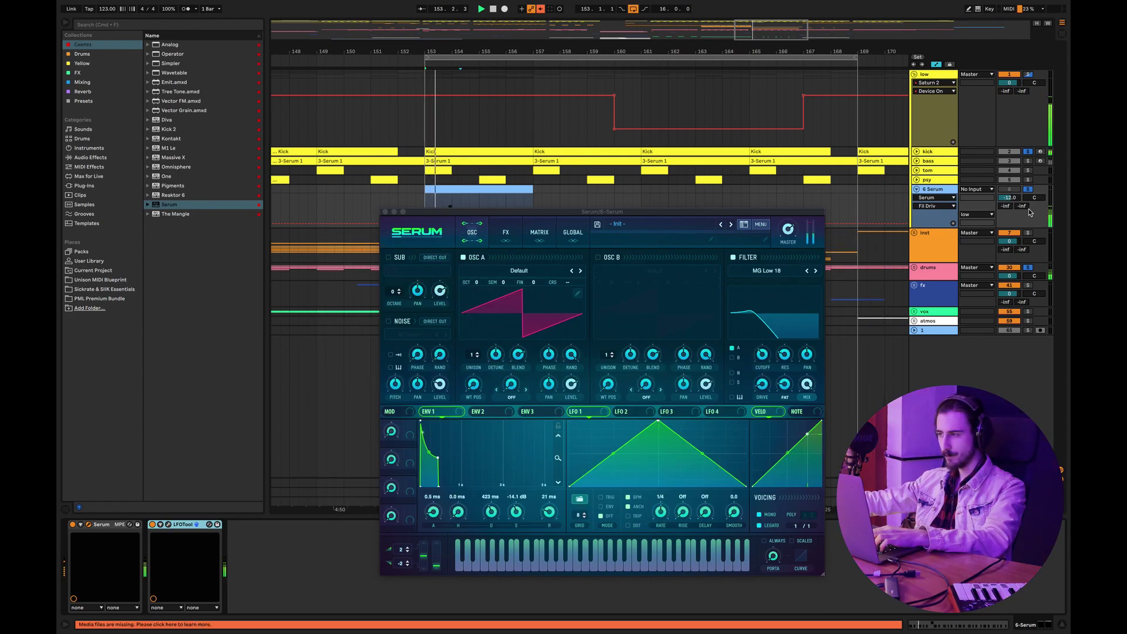
left_click(1008, 198)
key("space")
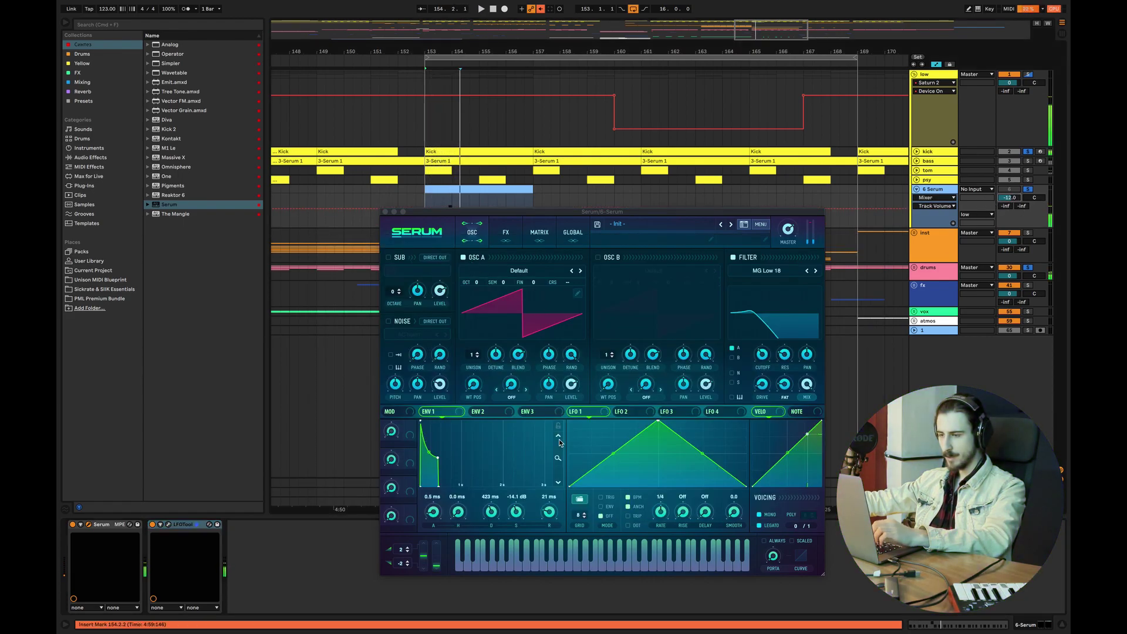
left_click_drag(552, 516, 554, 512)
Shape envelope 2 with a 234 ms decay and 0% sustain, and assign it to modulate the filter cutoff
left_click(482, 411)
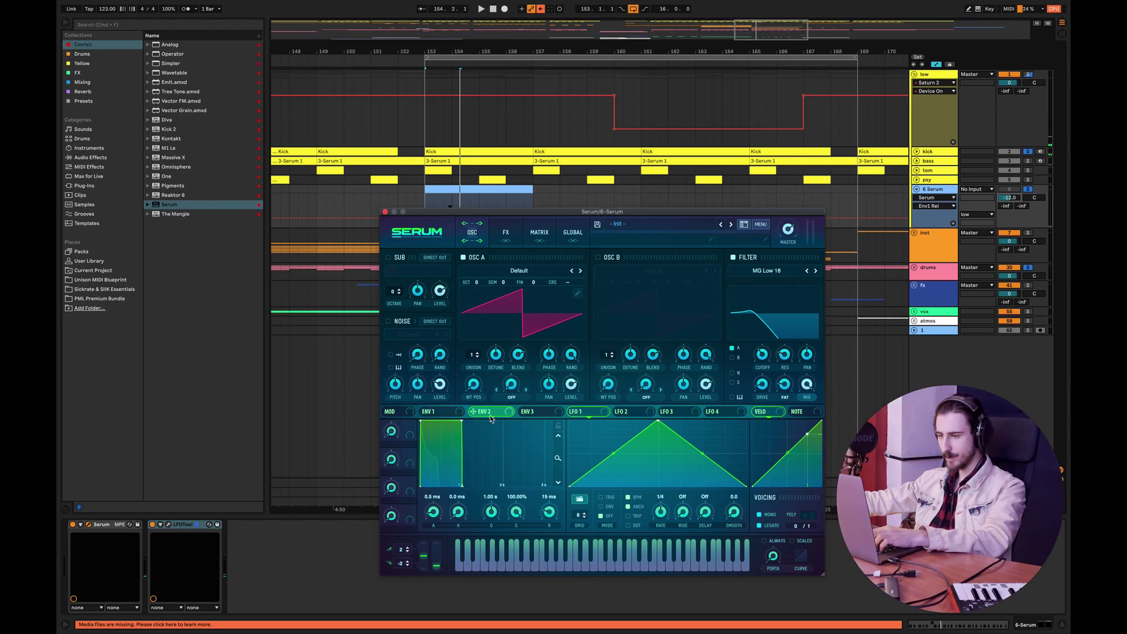
left_click_drag(457, 428, 416, 518)
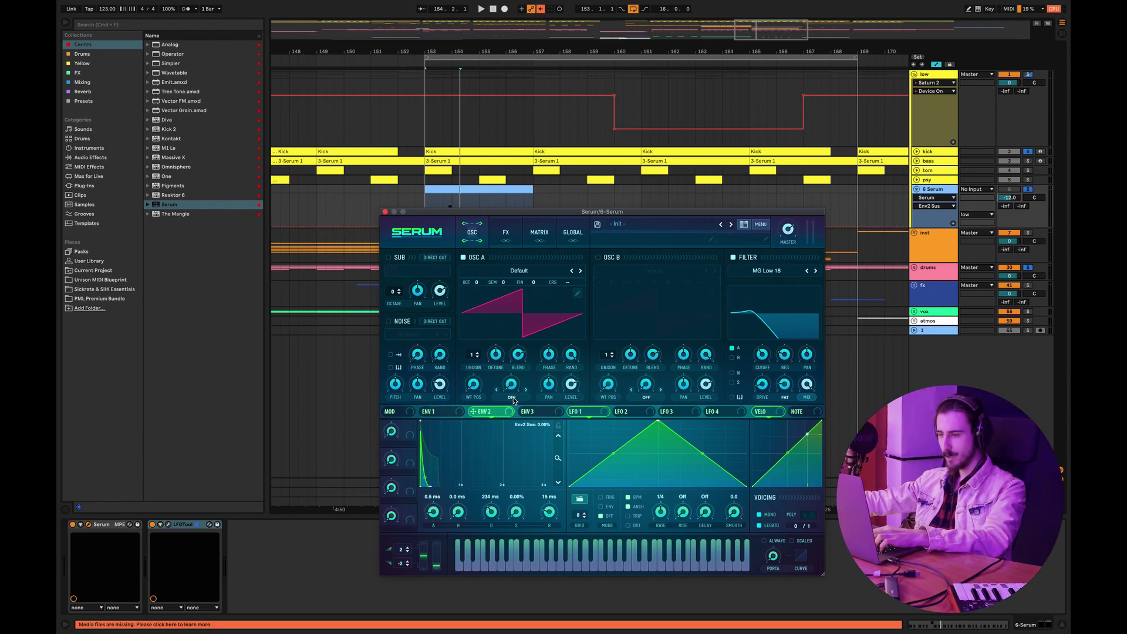
left_click_drag(478, 415, 757, 367)
Play the loop while adjusting the filter cutoff and raising the filter's Fat amount to about 15%
key("space")
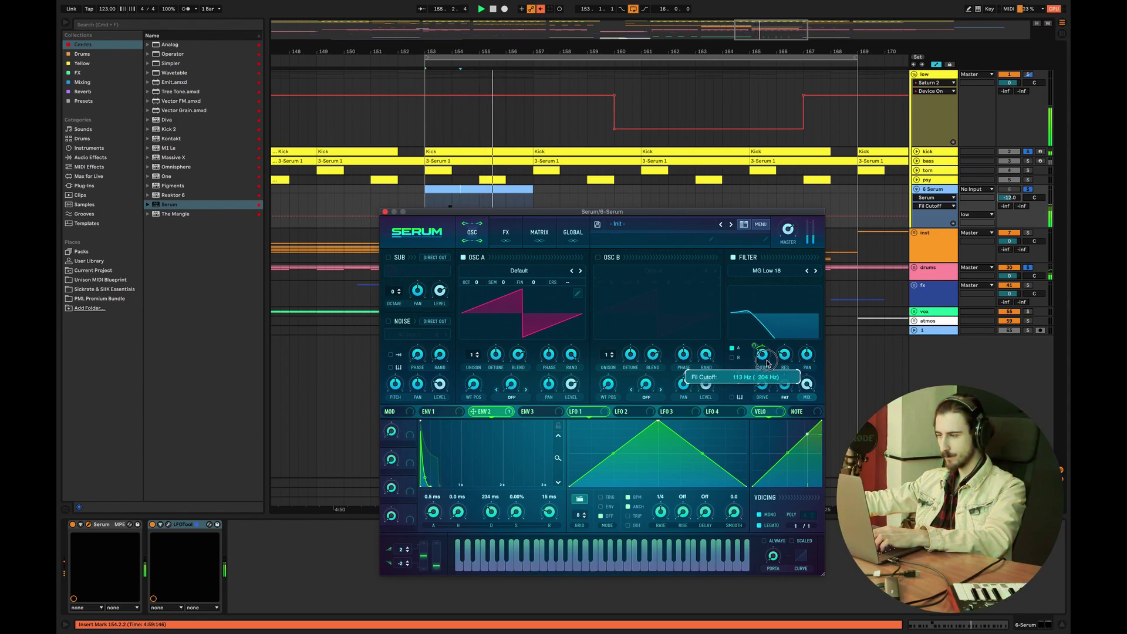
left_click_drag(766, 363, 790, 387)
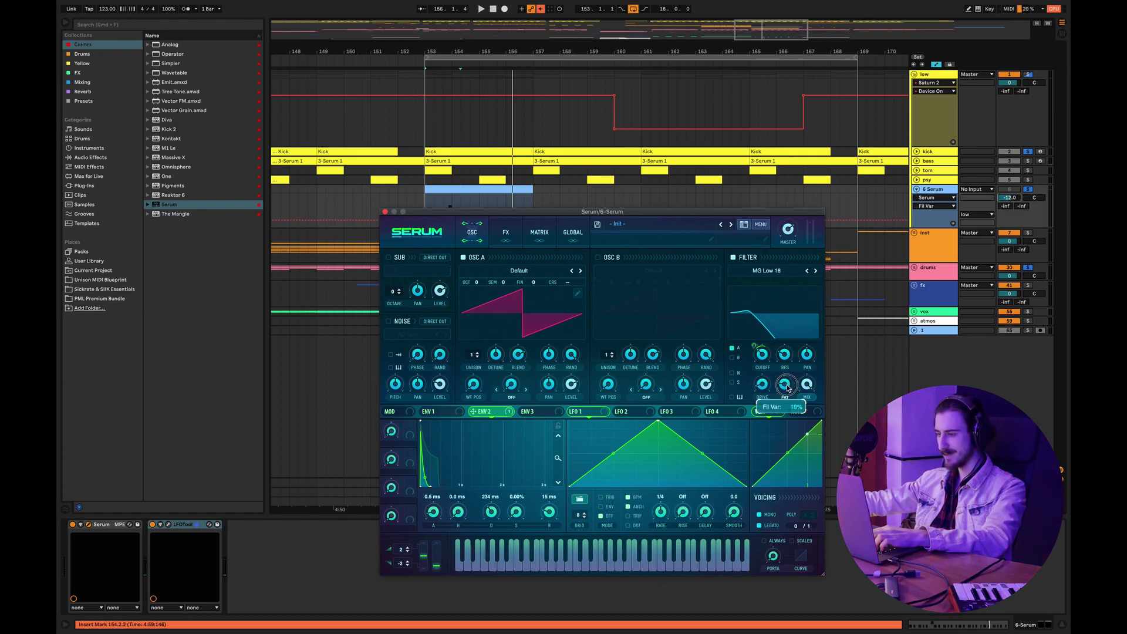
Enable Tube distortion in Serum's effects during playback, adjust its drive, and move it to the start of the effects chain
key("space")
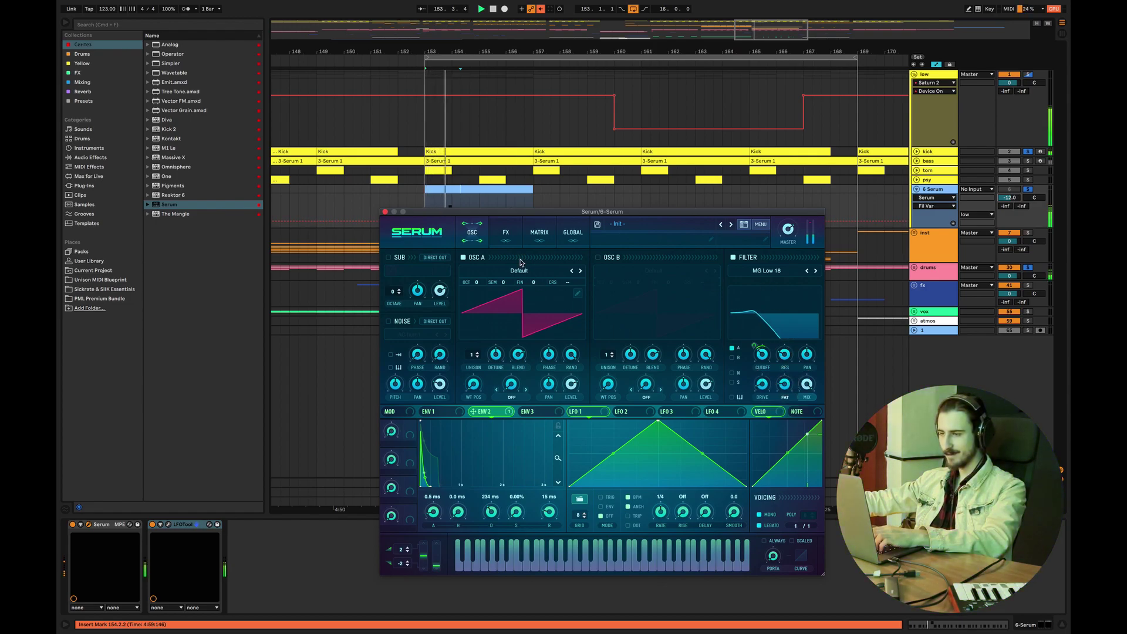
left_click(505, 232)
left_click(400, 275)
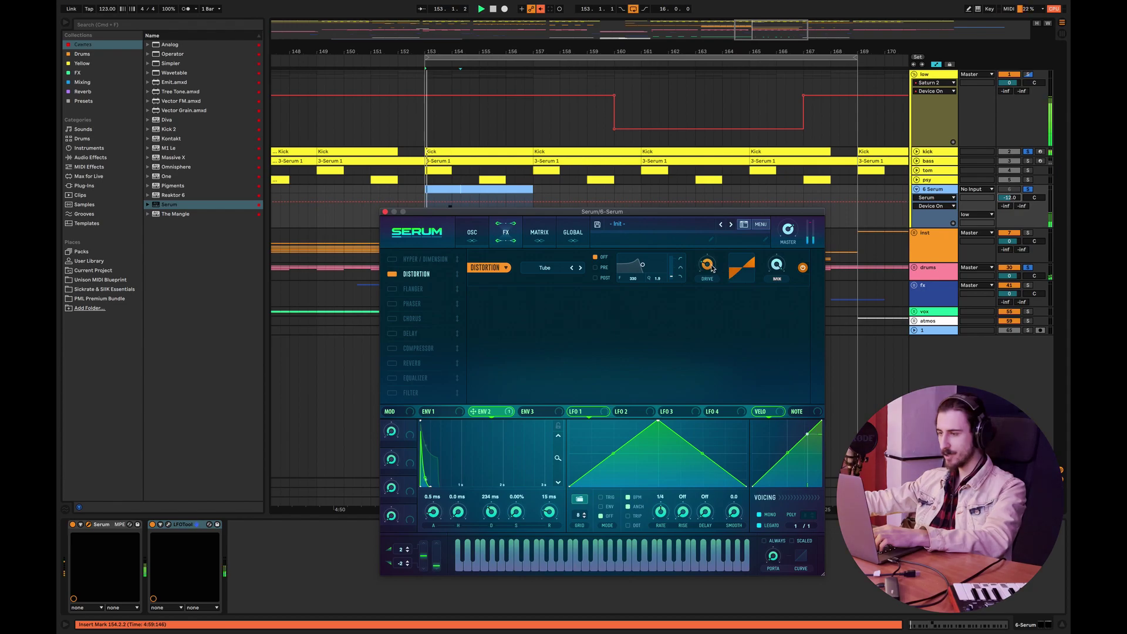
left_click_drag(713, 268, 733, 259)
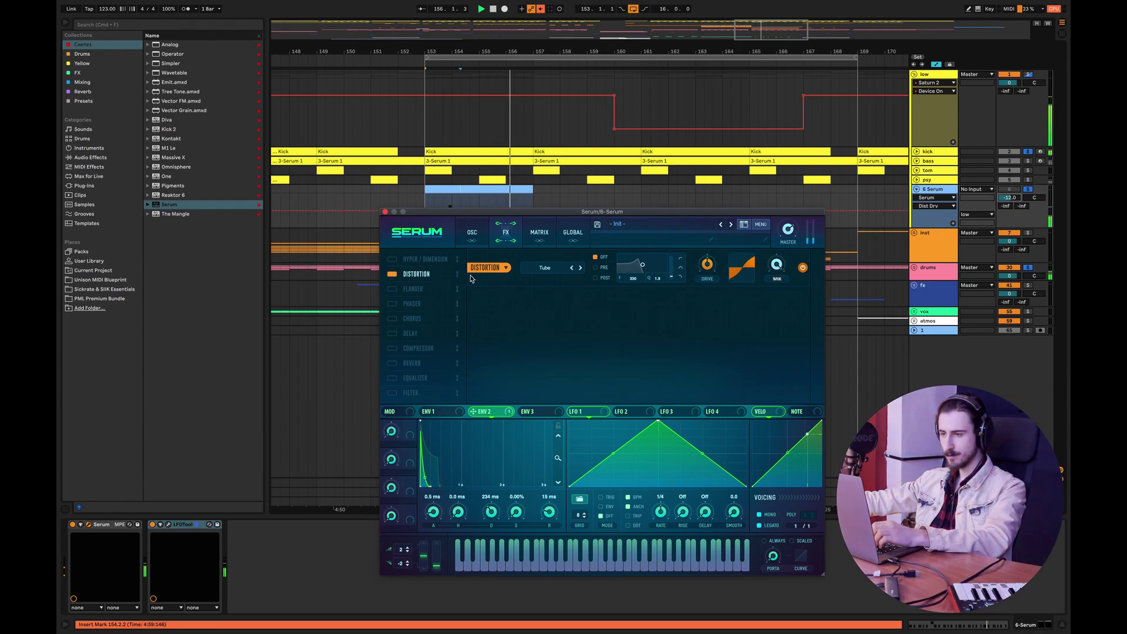
left_click_drag(442, 273, 444, 254)
Return to the oscillators, switch on oscillator B, and route it through the filter
left_click_drag(523, 211, 526, 334)
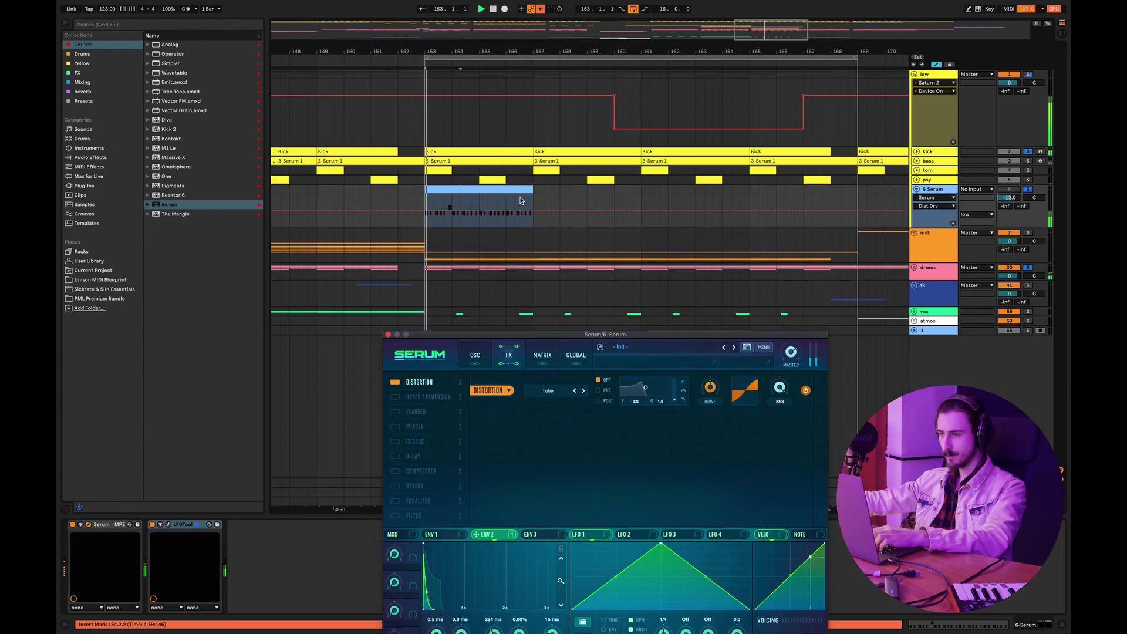
left_click(475, 354)
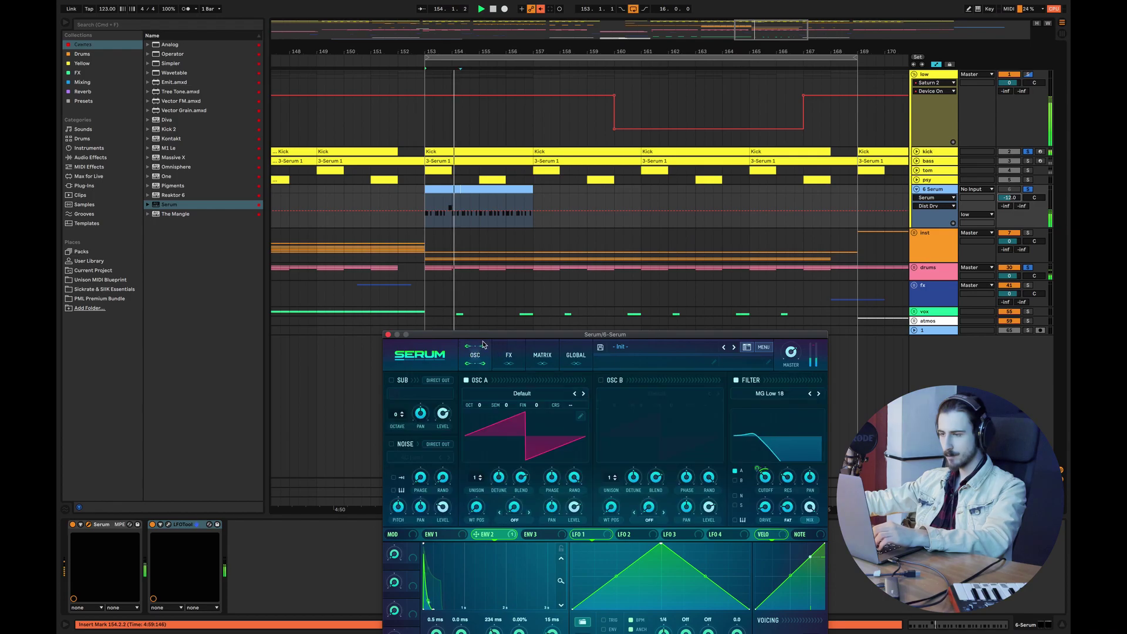
left_click_drag(478, 335, 454, 192)
key("space")
left_click(576, 239)
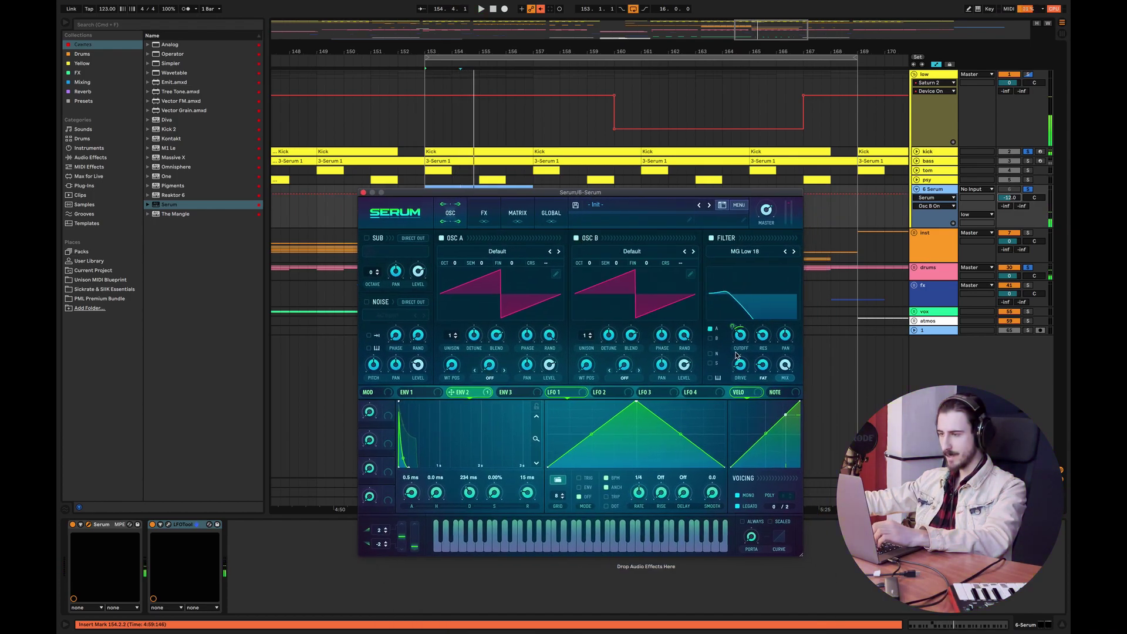
left_click(711, 338)
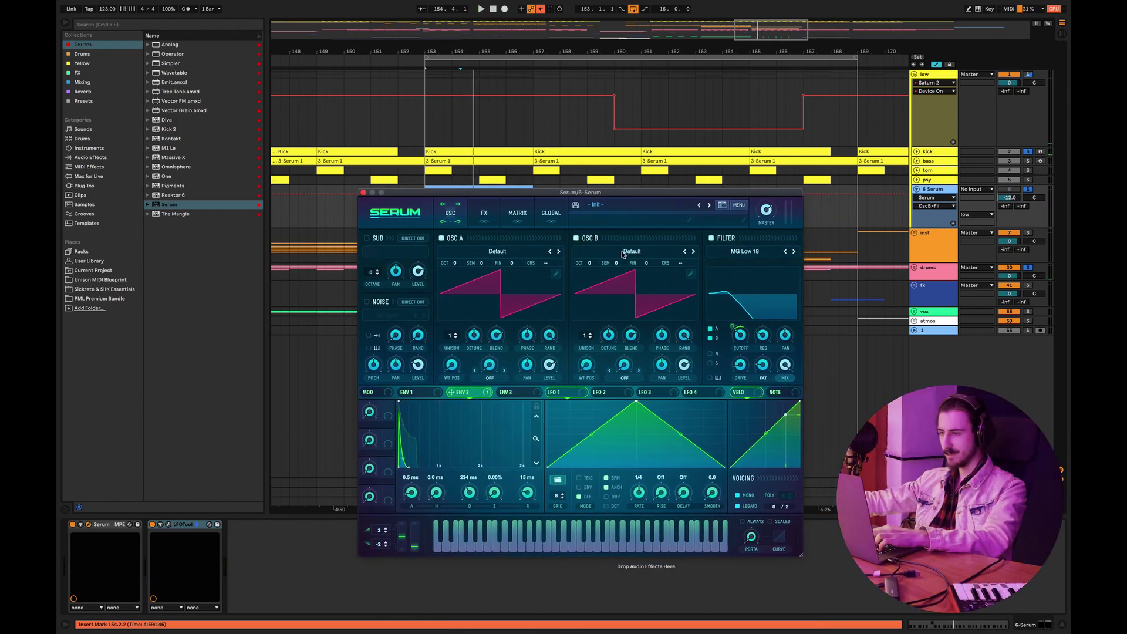
Try the Analog wavetable Basic_Cjw at position 237 on oscillator B, and switch to Basic_McB while the loop plays
left_click(623, 253)
mouse_move(616, 273)
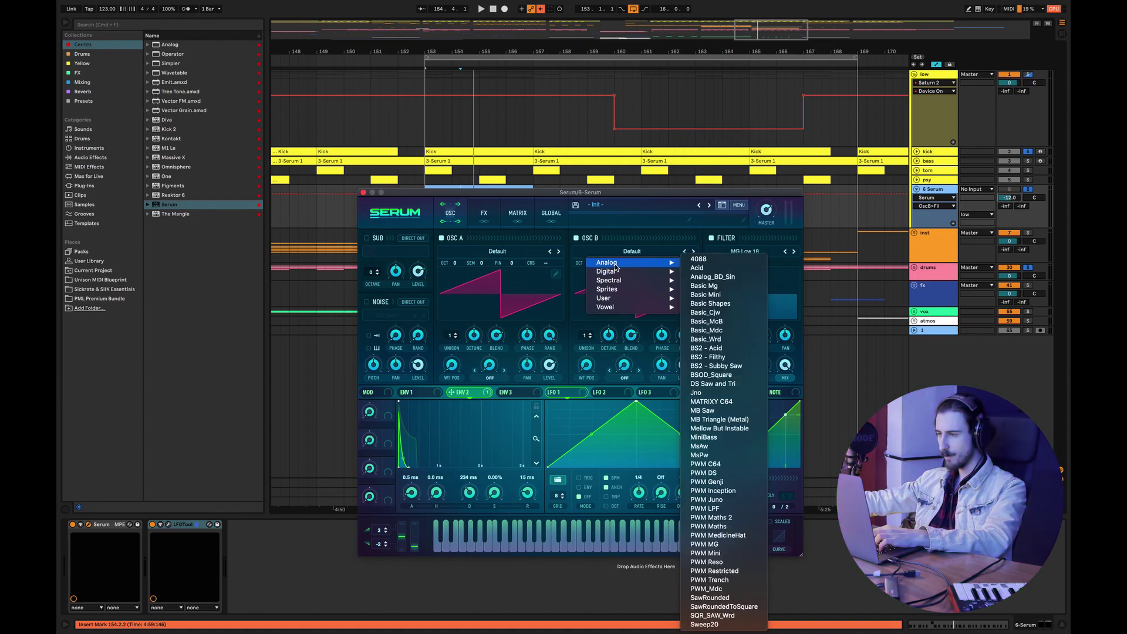
left_click(714, 313)
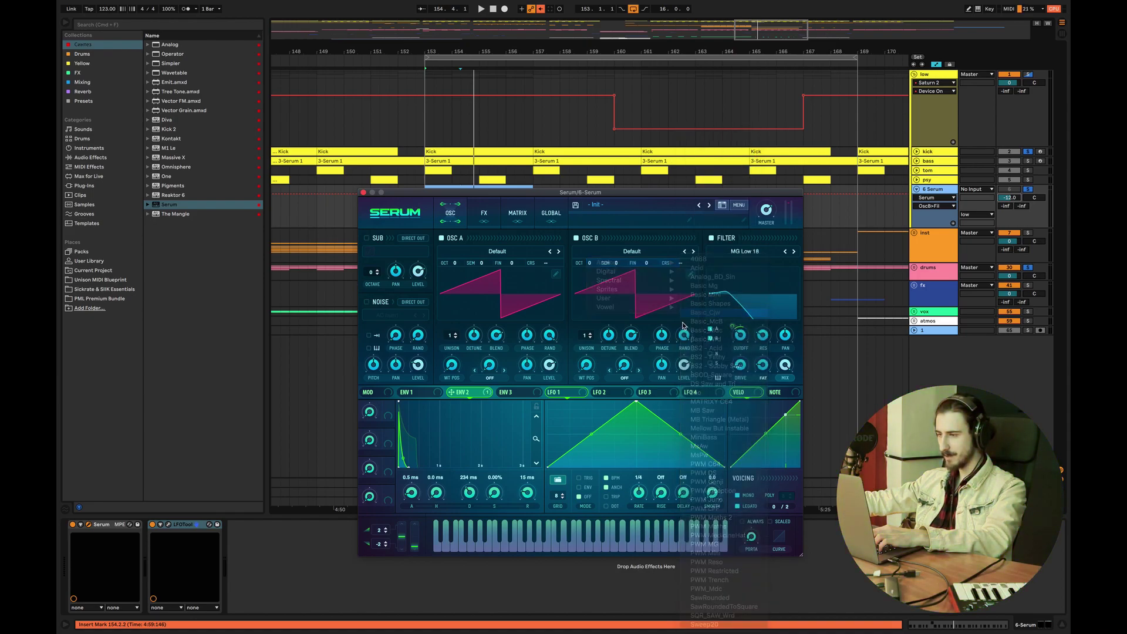
left_click_drag(583, 368, 606, 287)
key("space")
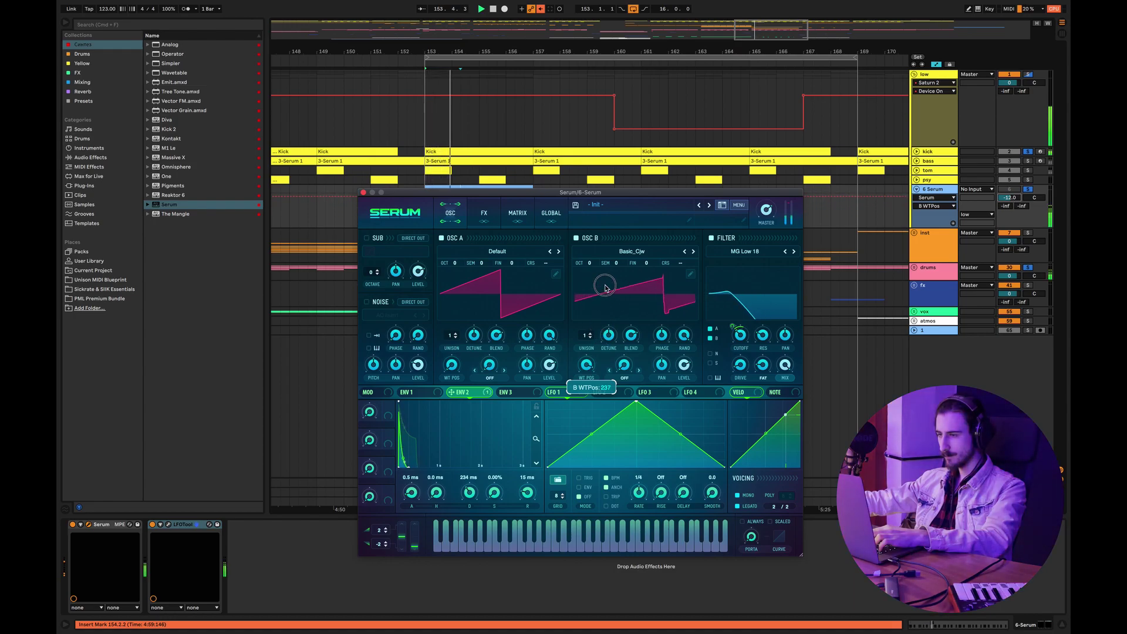
left_click(693, 251)
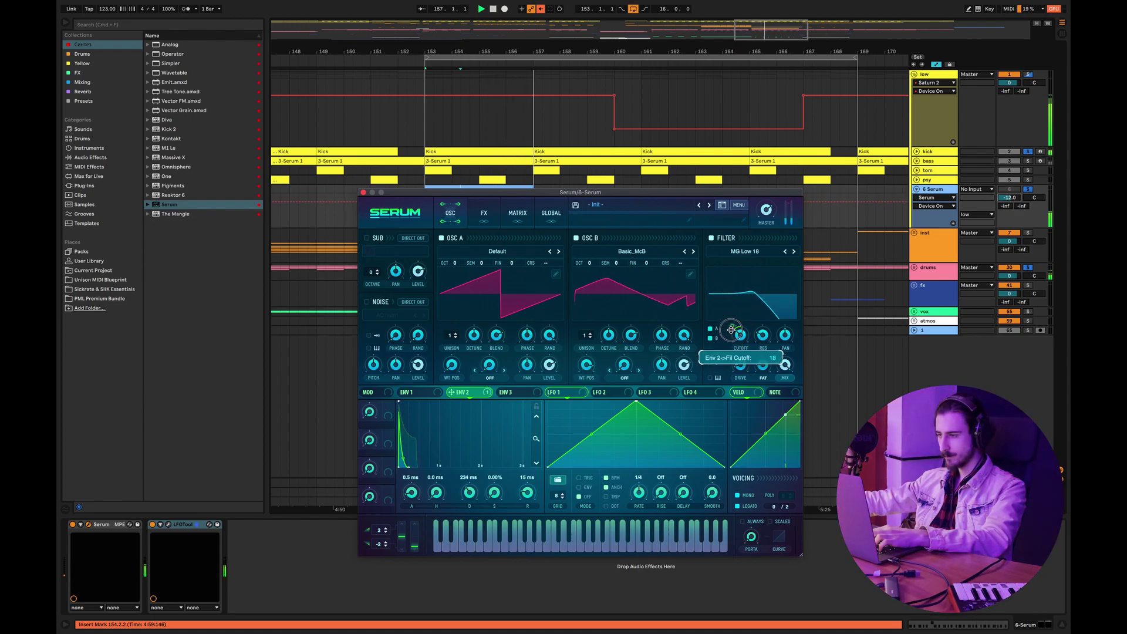
Replay the loop and fine-tune the filter cutoff and envelope 2's modulation of it
key("space")
key("space")
left_click_drag(741, 335, 744, 332)
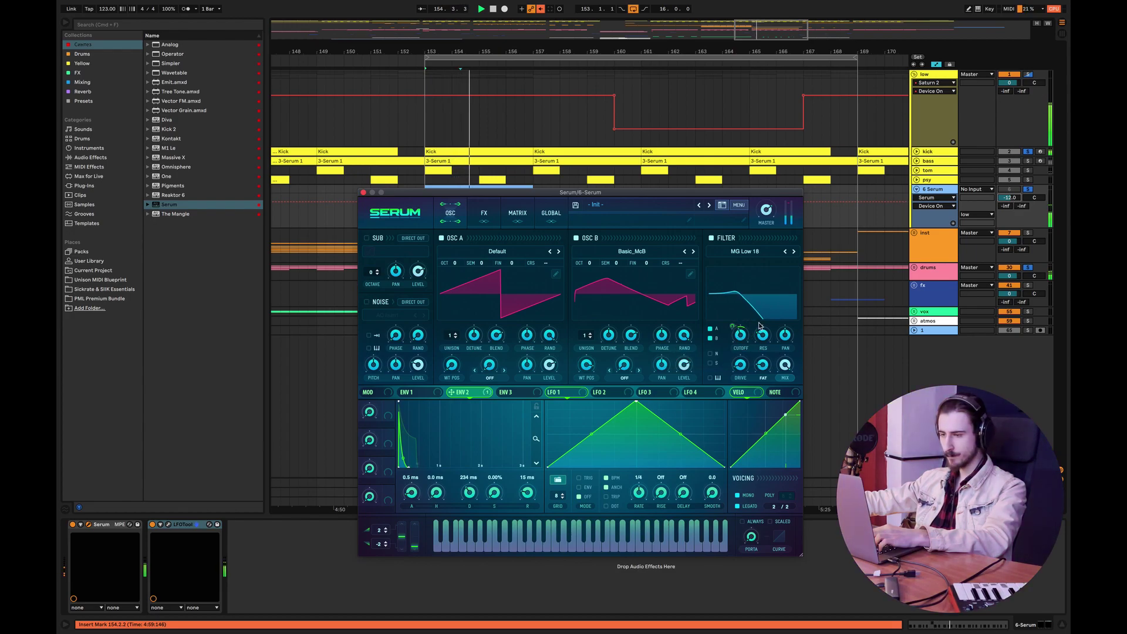
Set envelope 2's attack to 20 ms and decay to 245 ms, and readjust the filter cutoff during playback
left_click_drag(471, 501, 418, 485)
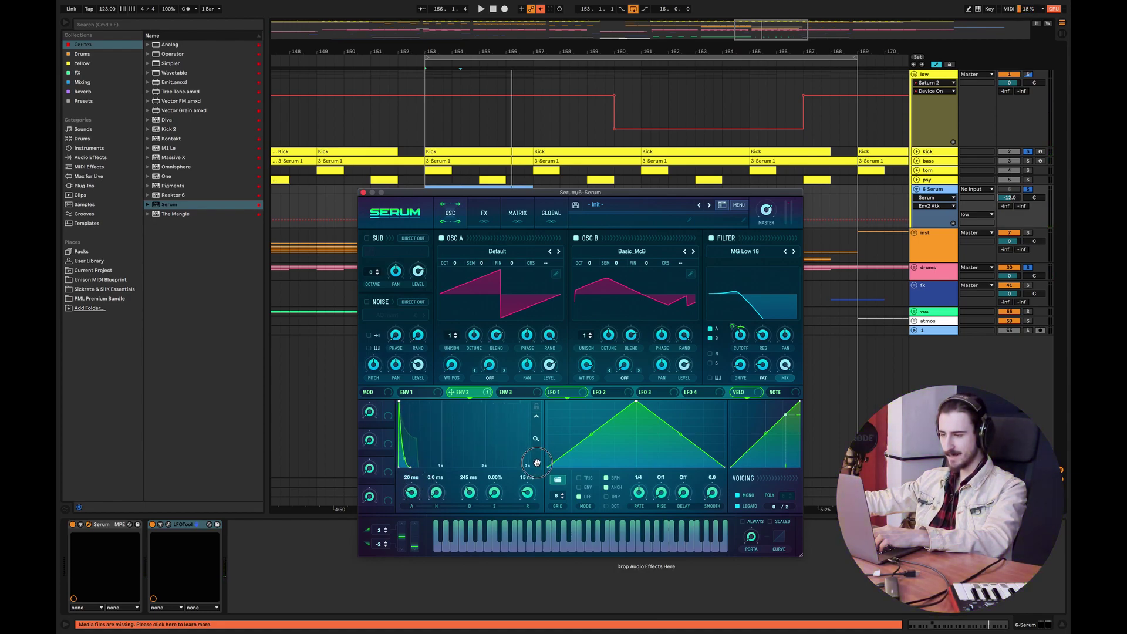
left_click_drag(536, 462, 536, 496)
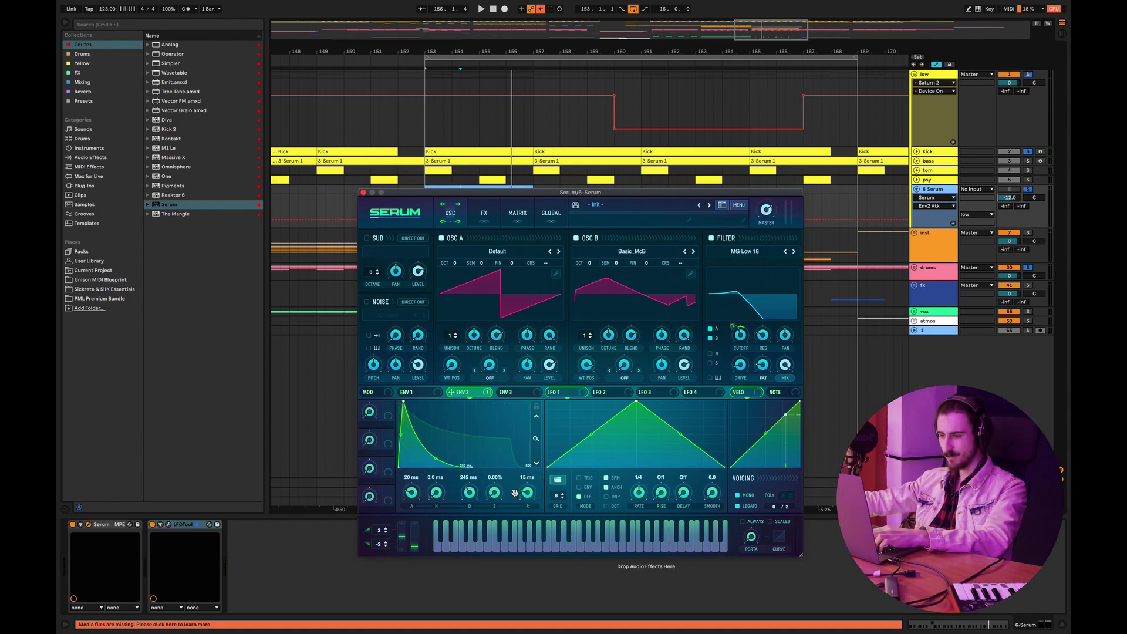
key("space")
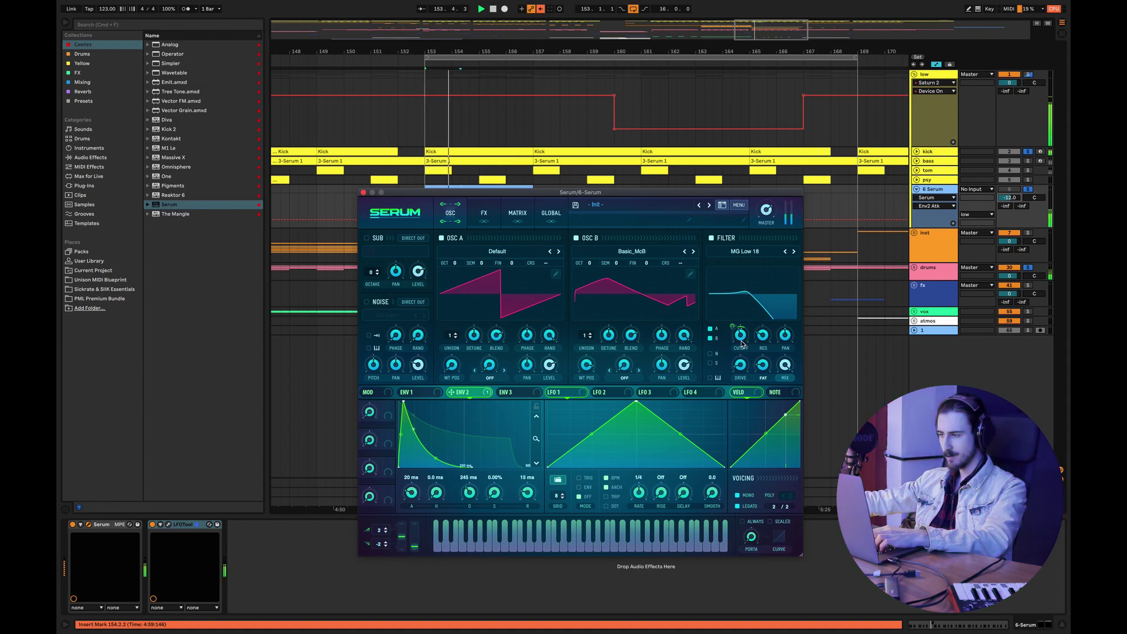
left_click_drag(741, 343, 741, 348)
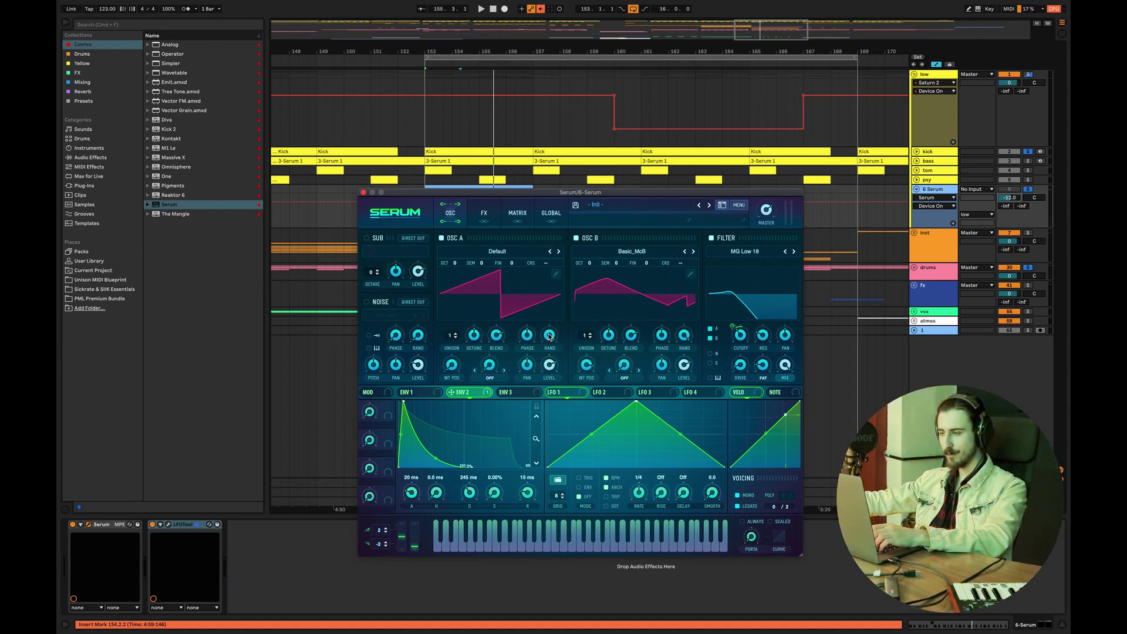
Turn down the random phase of oscillators A and B
left_click_drag(550, 336, 550, 407)
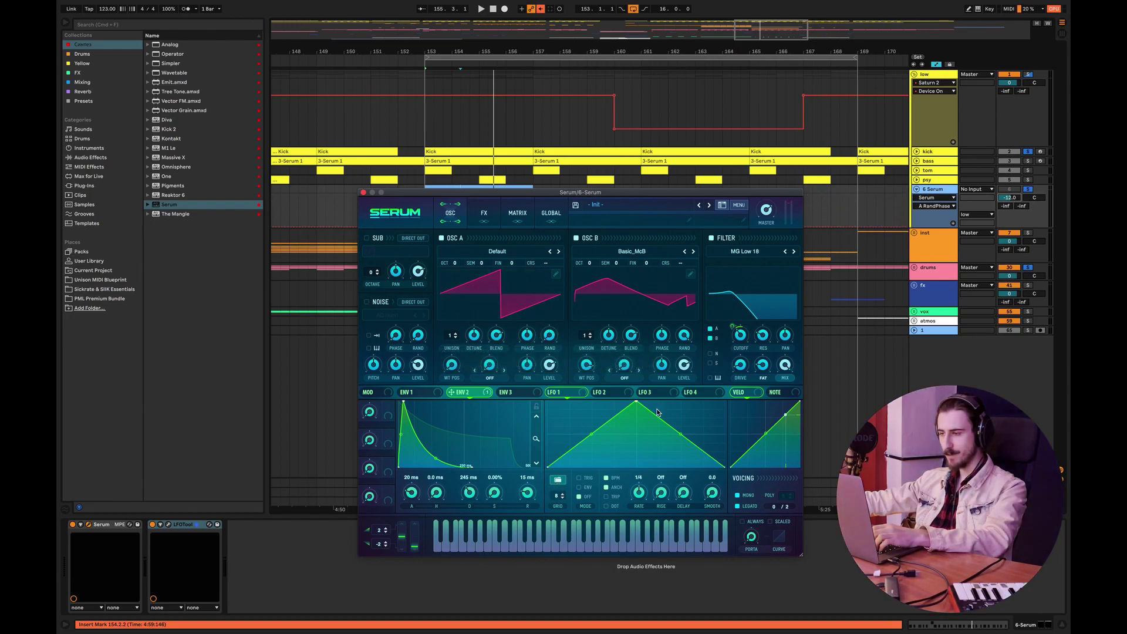
left_click(684, 340)
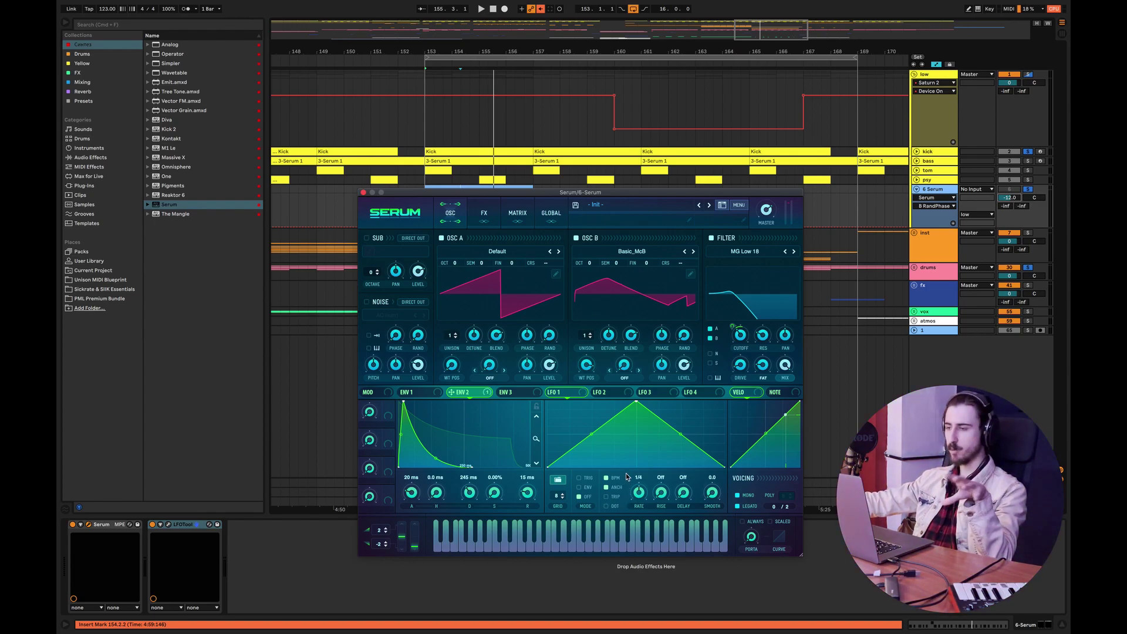
Play the loop, check the kick track's devices, and readjust envelope 2's modulation amount on Serum's filter cutoff
key("space")
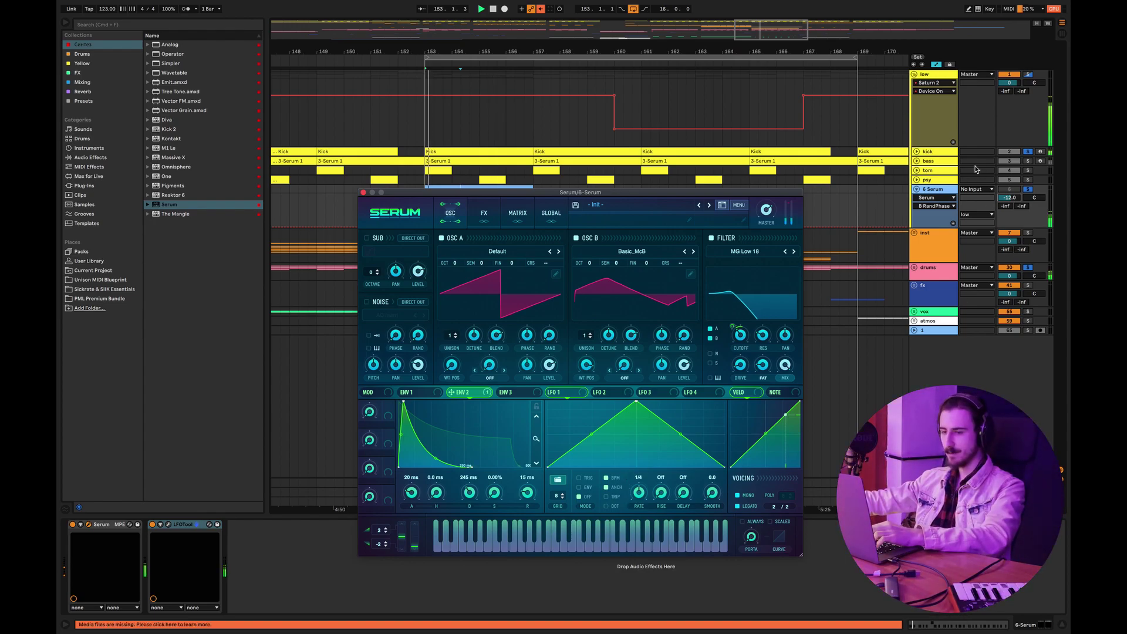
left_click(936, 153)
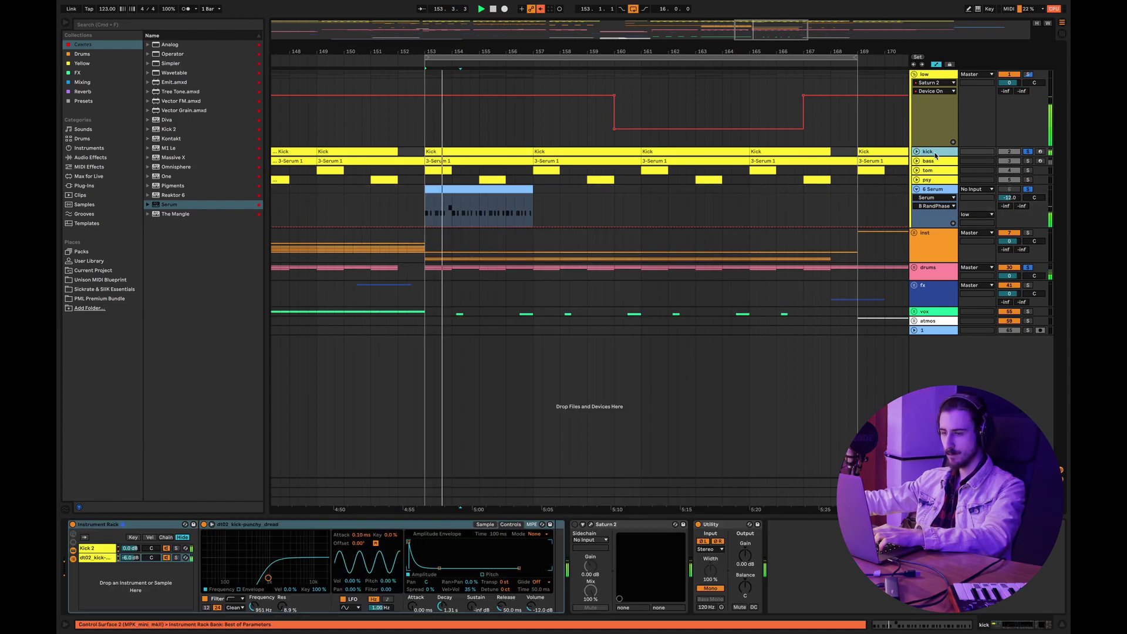
left_click(936, 189)
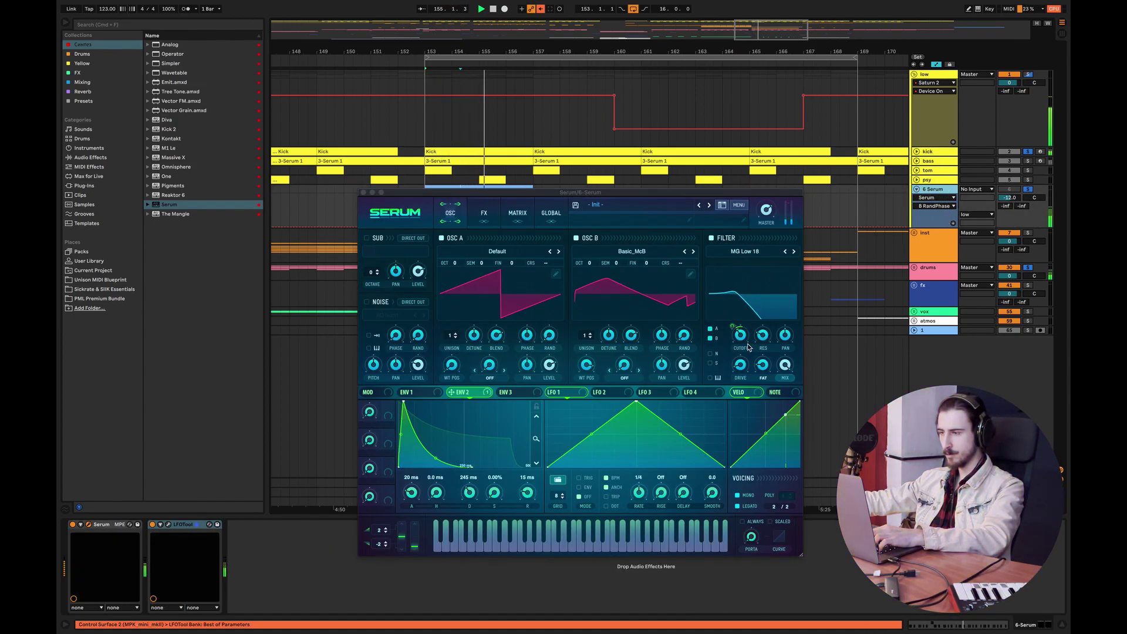
left_click_drag(733, 327, 734, 320)
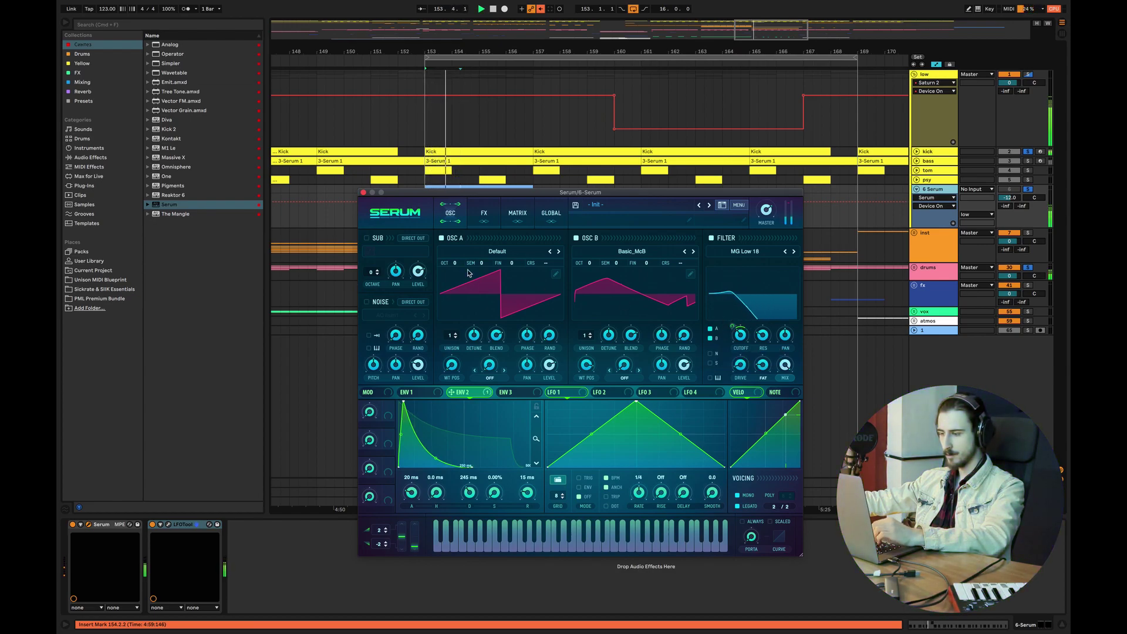
Close Serum and duplicate the four-bar bassline clip to bars 157 through 160
left_click(363, 192)
key("ctrl+d")
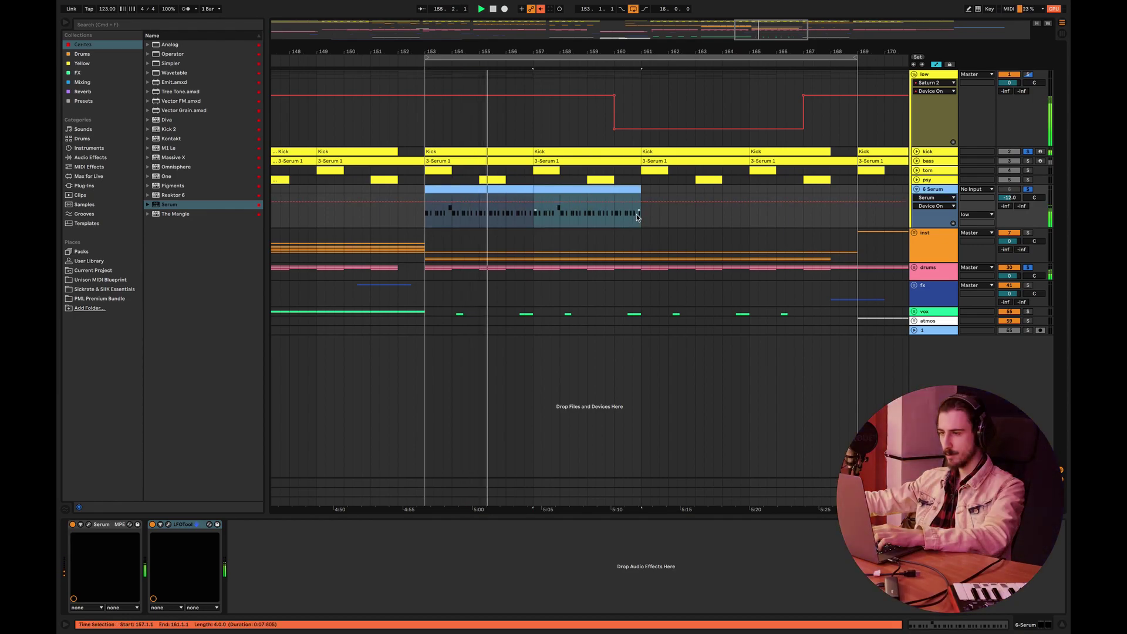
Open the first bassline clip, raise the last F0 note of bar 2 to F#0, add a D#0 note after it, and play
double_click(472, 188)
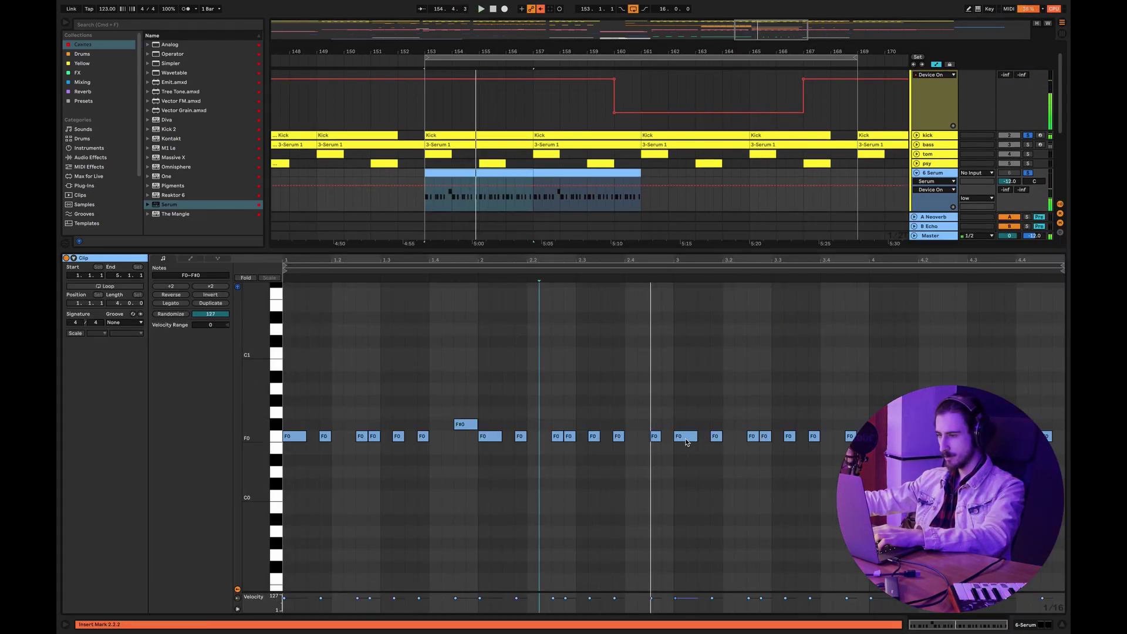
left_click_drag(656, 439, 655, 427)
double_click(667, 460)
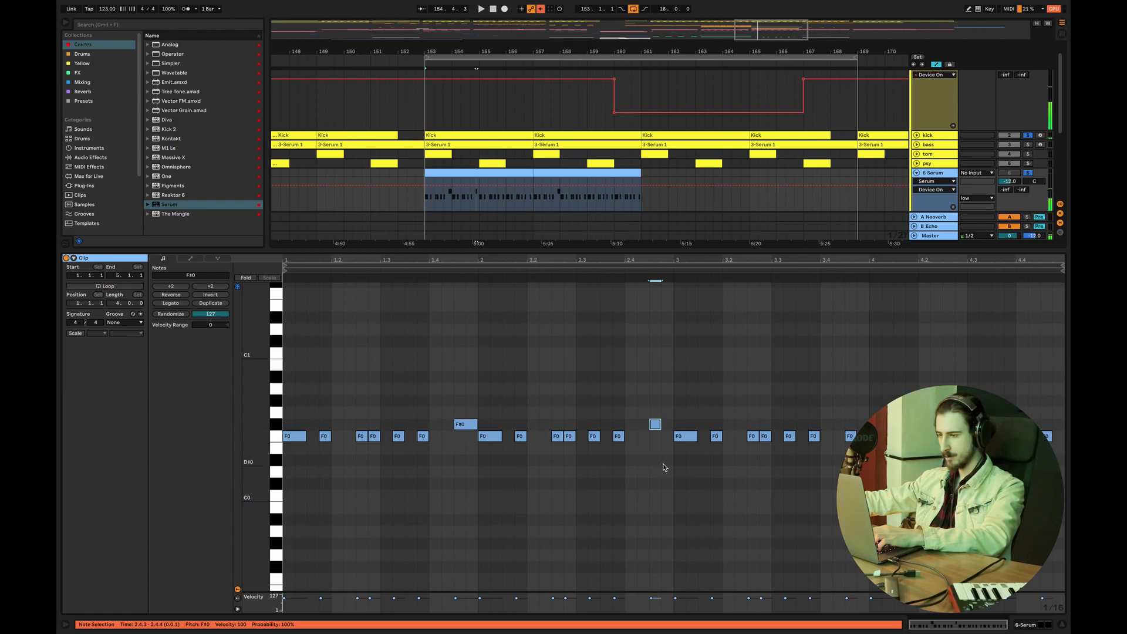
key("space")
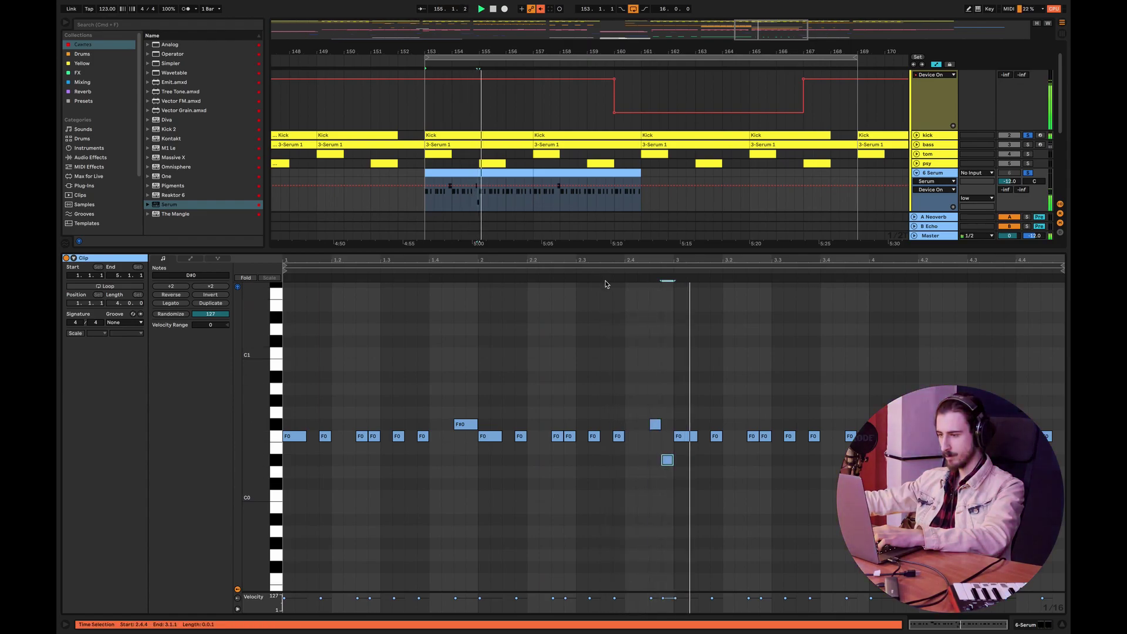
Shorten the first bassline clip to two bars, duplicate it into bars 155 and 156, and consolidate both into one four-bar clip
left_click_drag(529, 175, 481, 178)
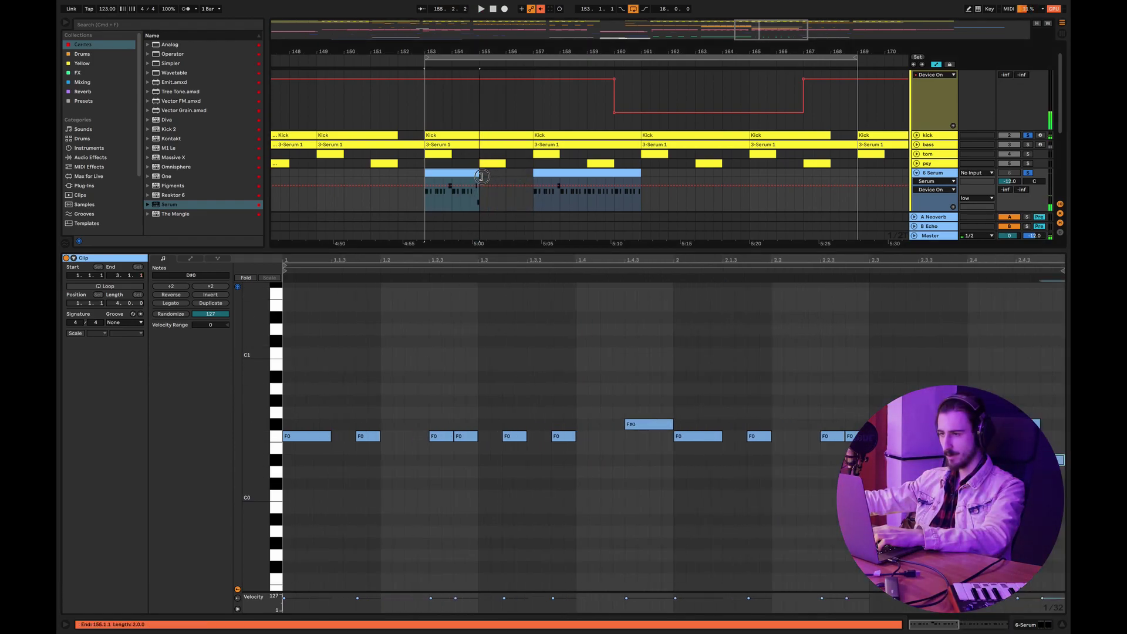
key("super+d")
left_click(430, 175)
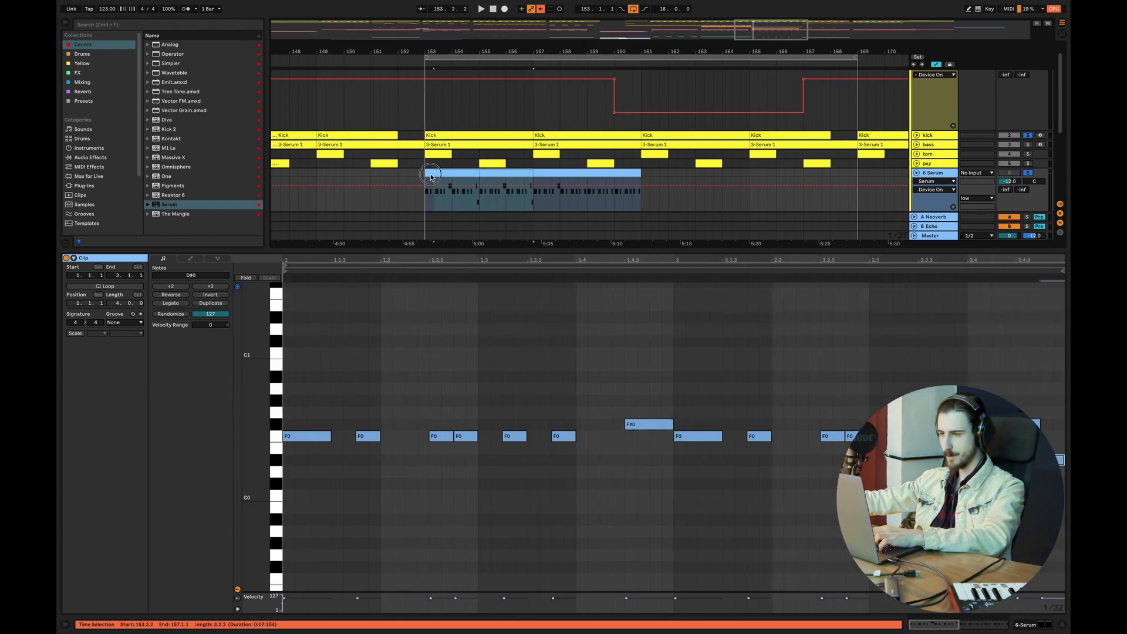
left_click_drag(425, 200, 547, 184)
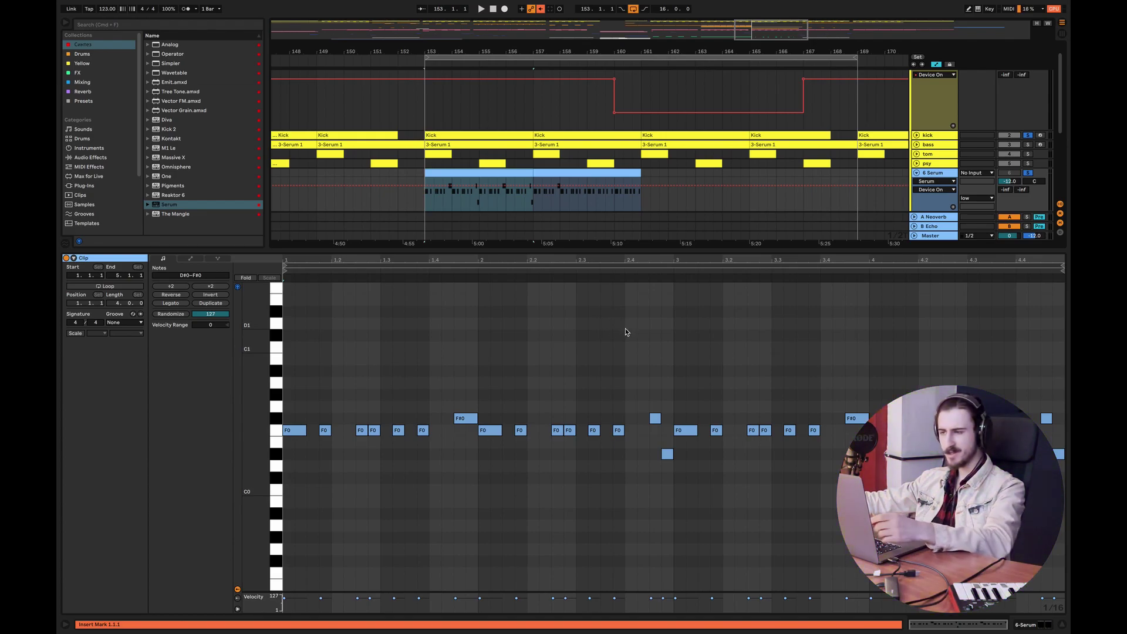
Play the arrangement from bar 153 to audition the varied bassline, and hide the clip's note view
left_click(425, 204)
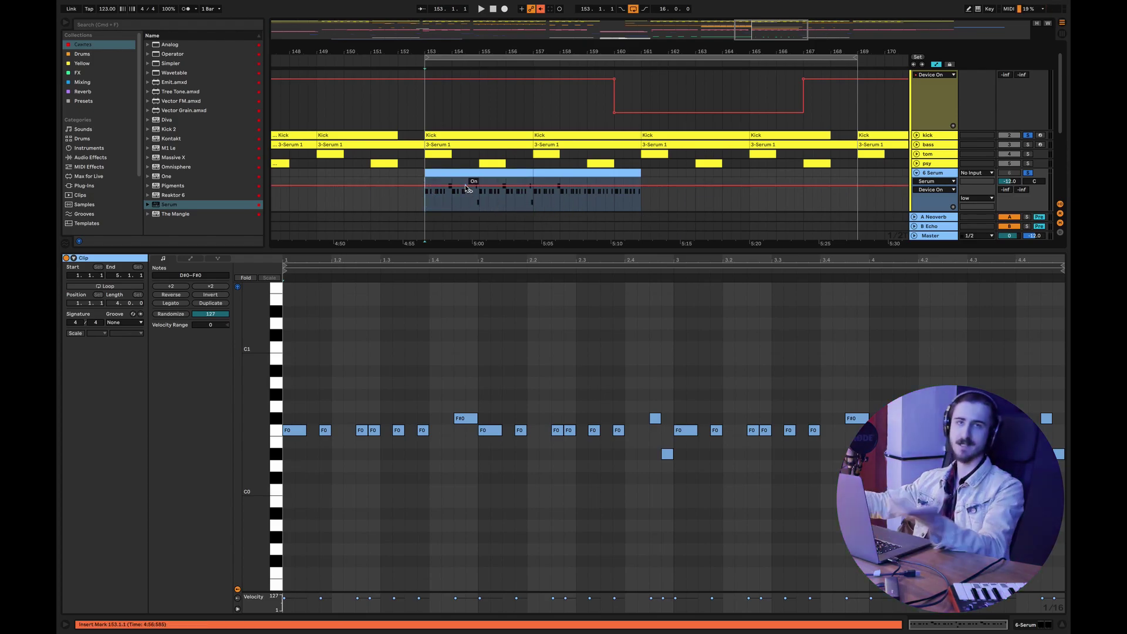
key("space")
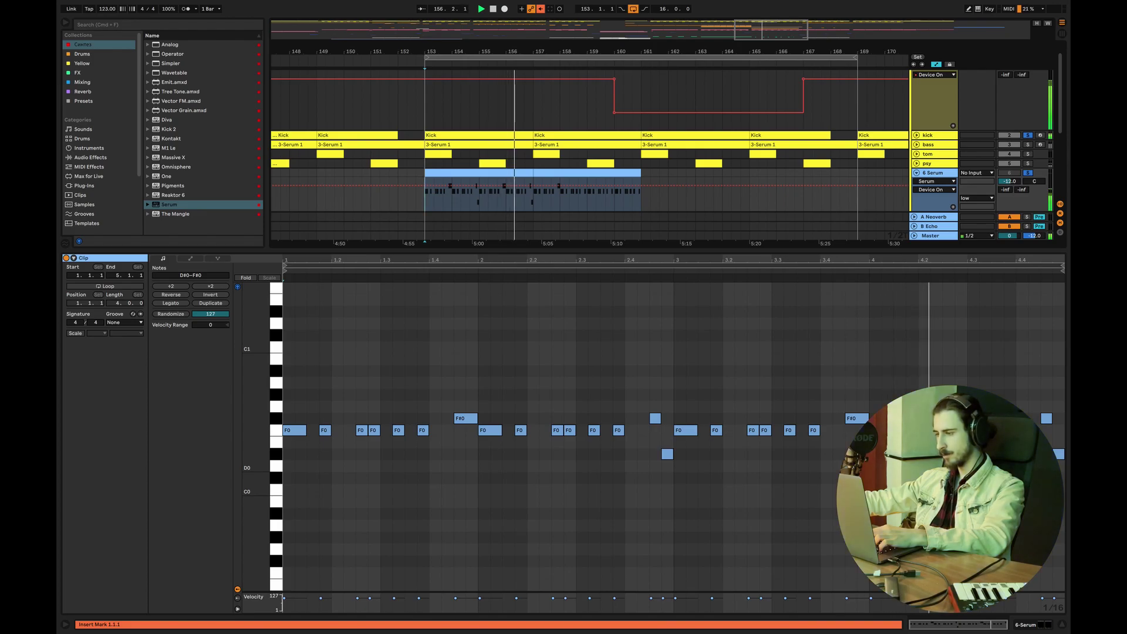
key("super+alt+l")
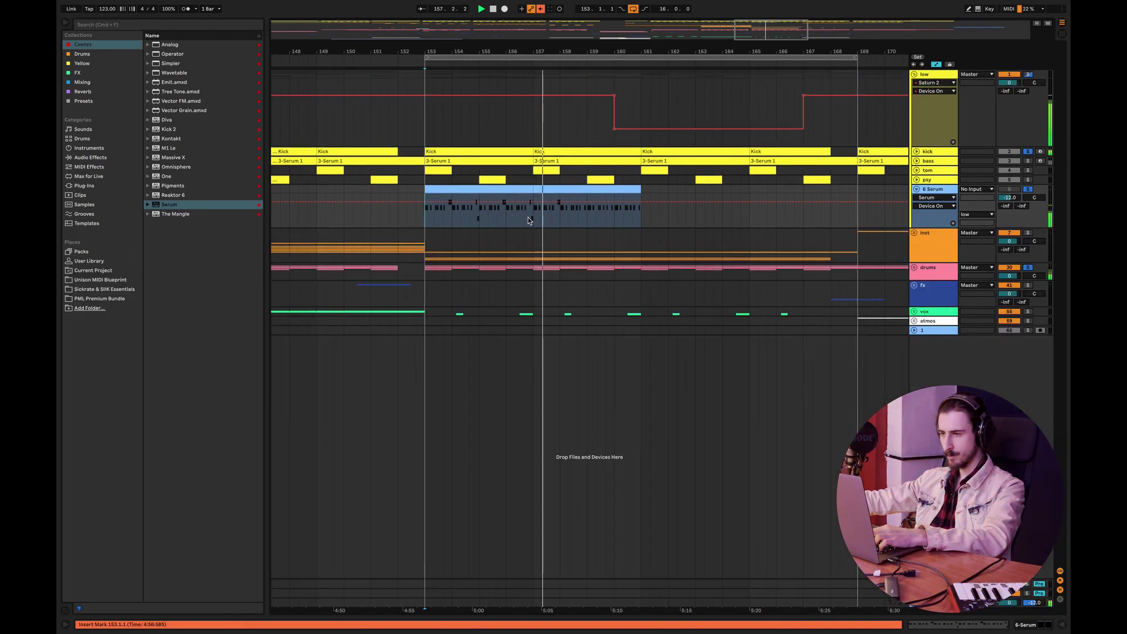
key("space")
Loop bars 153 through 156, start playback, and open the Serum window from the track's devices
left_click_drag(532, 211, 433, 210)
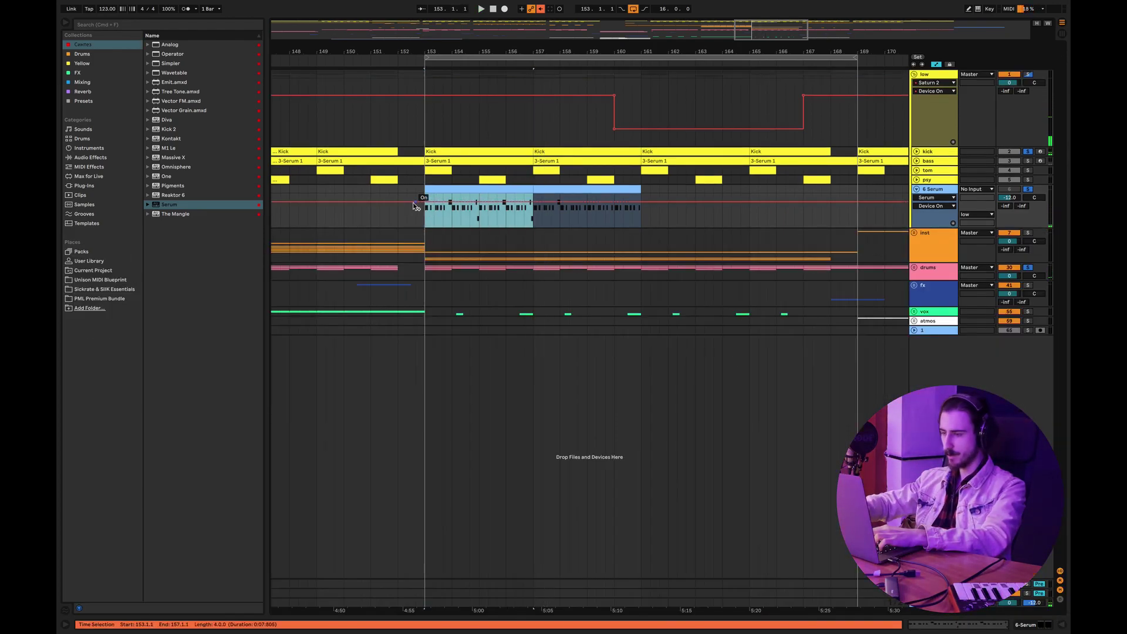
key("super+l")
key("space")
key("super+alt+l")
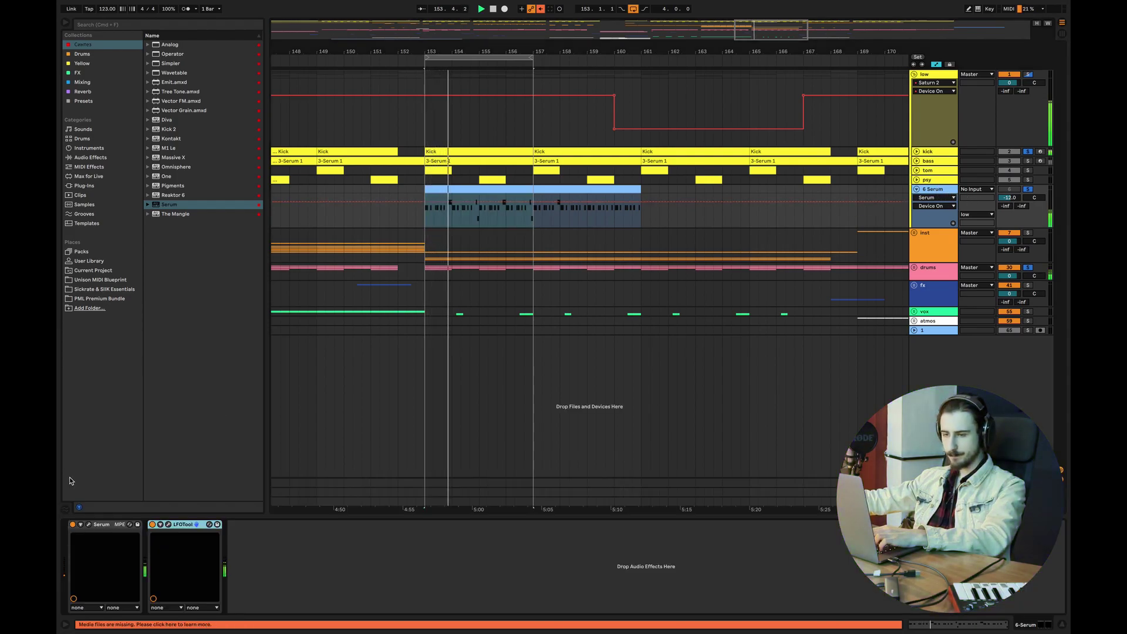
left_click(89, 525)
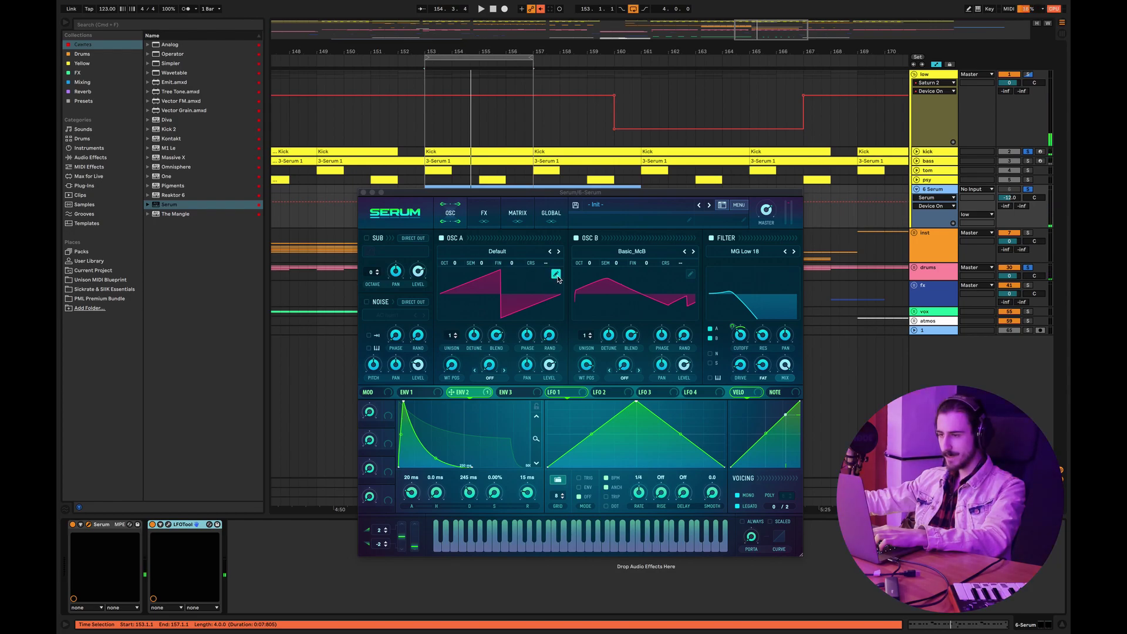
Try FM (from B) as oscillator A's warp mode during playback, and switch the warp back off
left_click(508, 379)
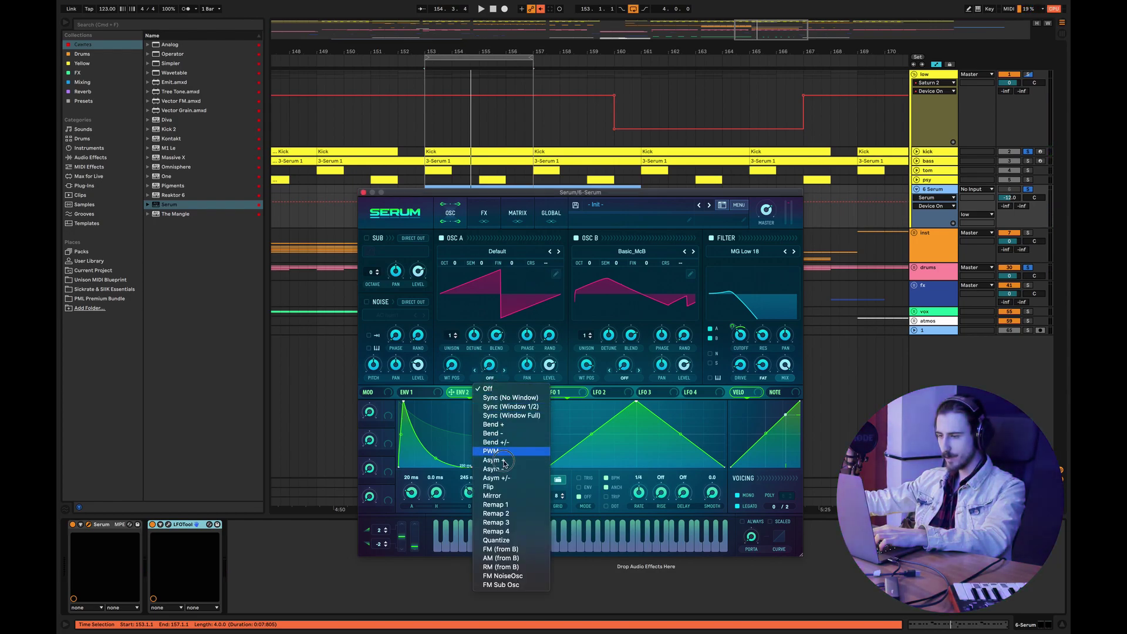
left_click(500, 537)
left_click_drag(493, 368, 509, 327)
key("space")
key("space")
left_click(492, 378)
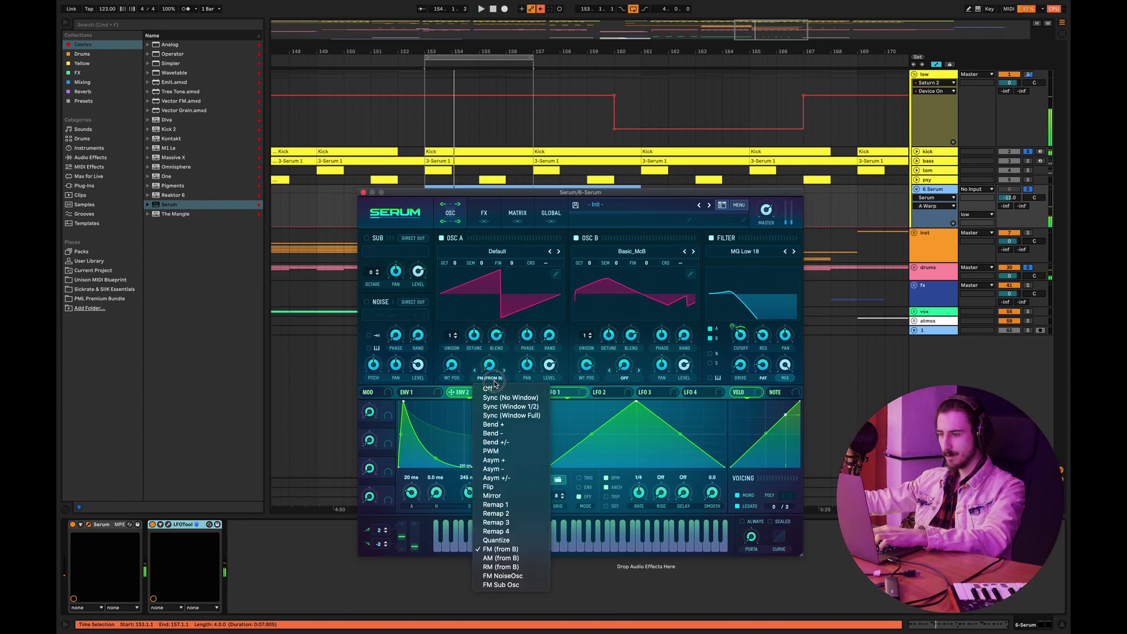
left_click(643, 382)
Set oscillator B's warp mode to FM (from A), and adjust its warp amount and the filter cutoff while the loop plays
left_click(629, 378)
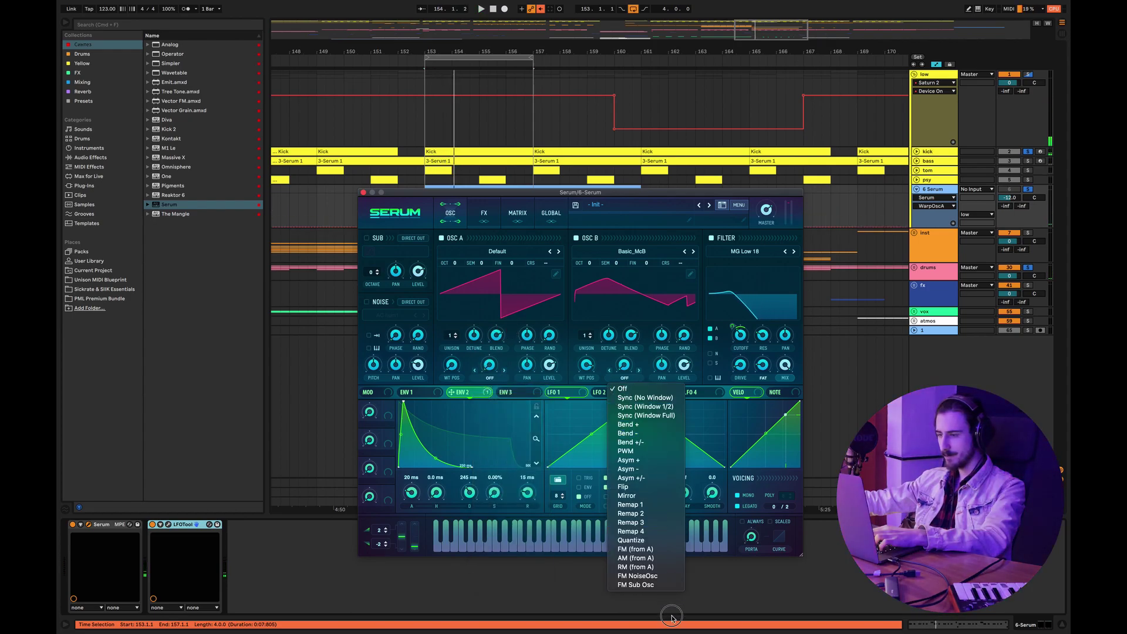
left_click(635, 539)
left_click(638, 371)
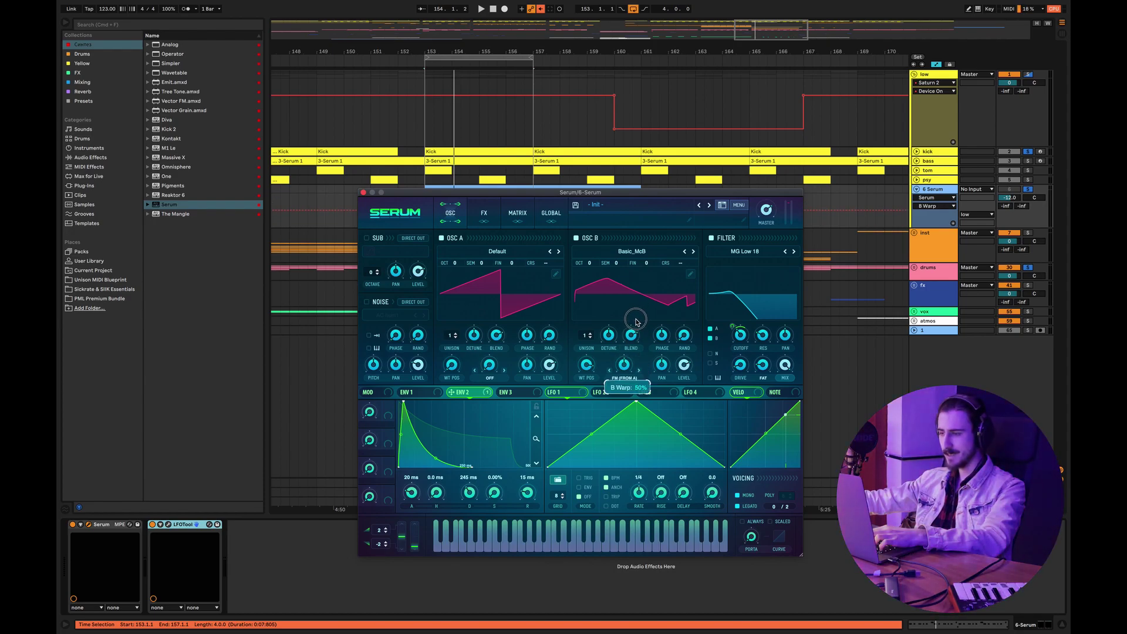
key("space")
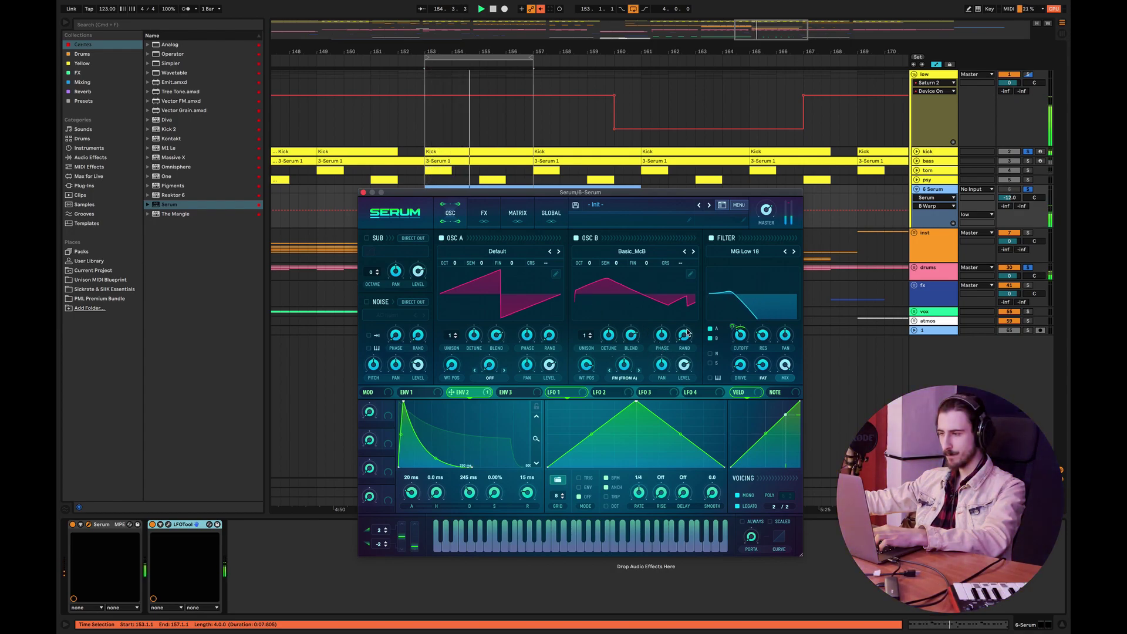
left_click(741, 345)
left_click_drag(741, 346, 742, 335)
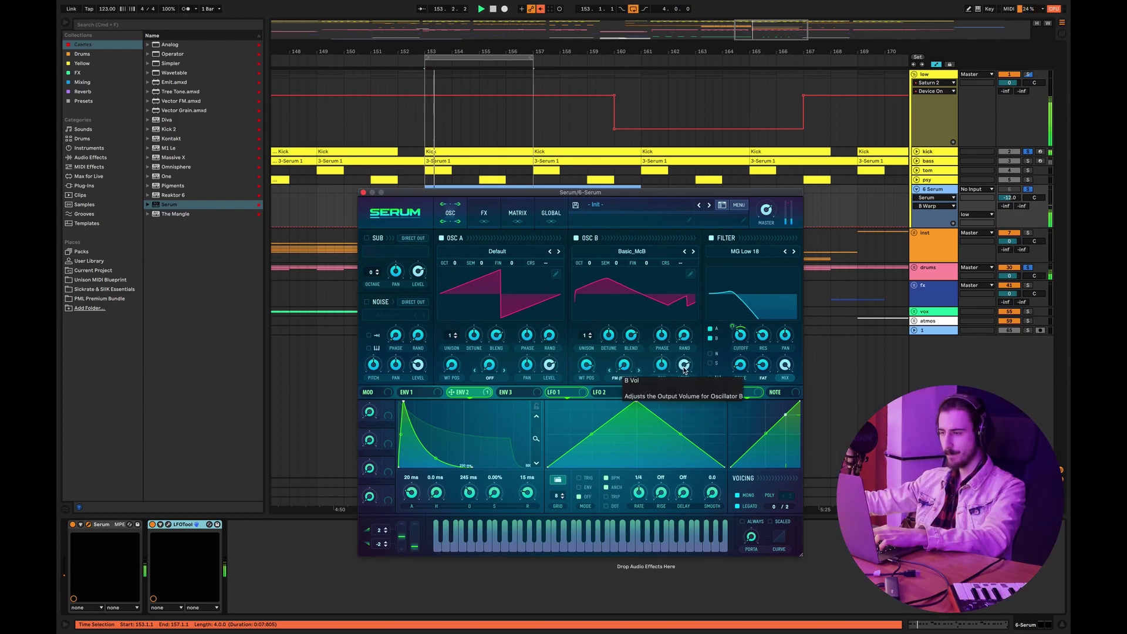
left_click_drag(624, 365, 650, 333)
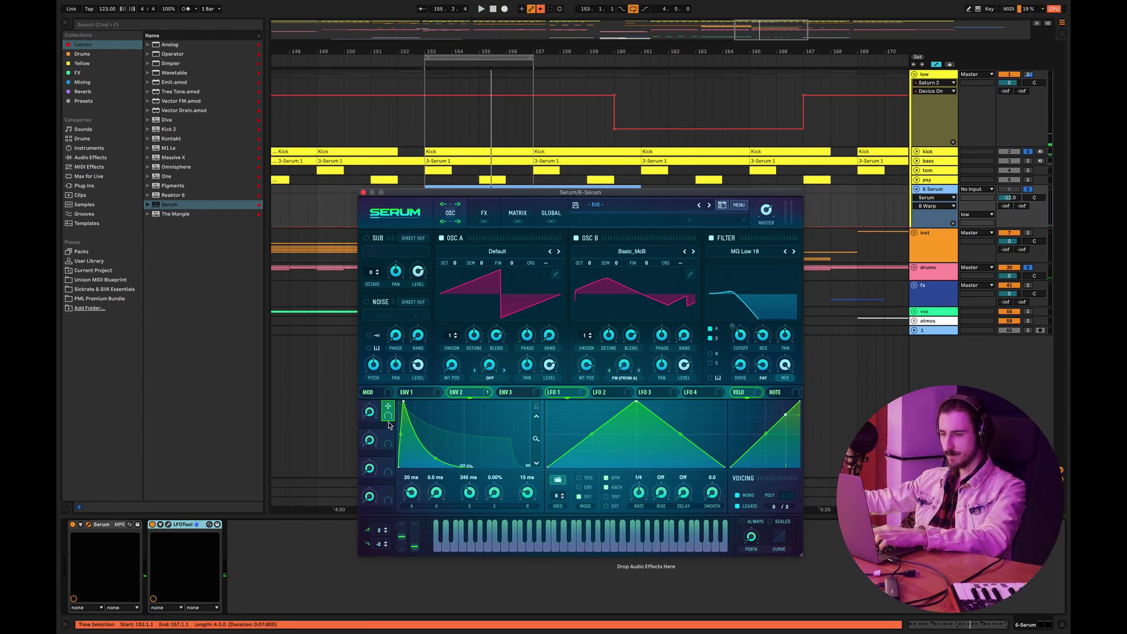
Assign Macro 1 to oscillator B's warp amount and adjust the macro, auditioning it in the loop
left_click_drag(388, 423, 629, 368)
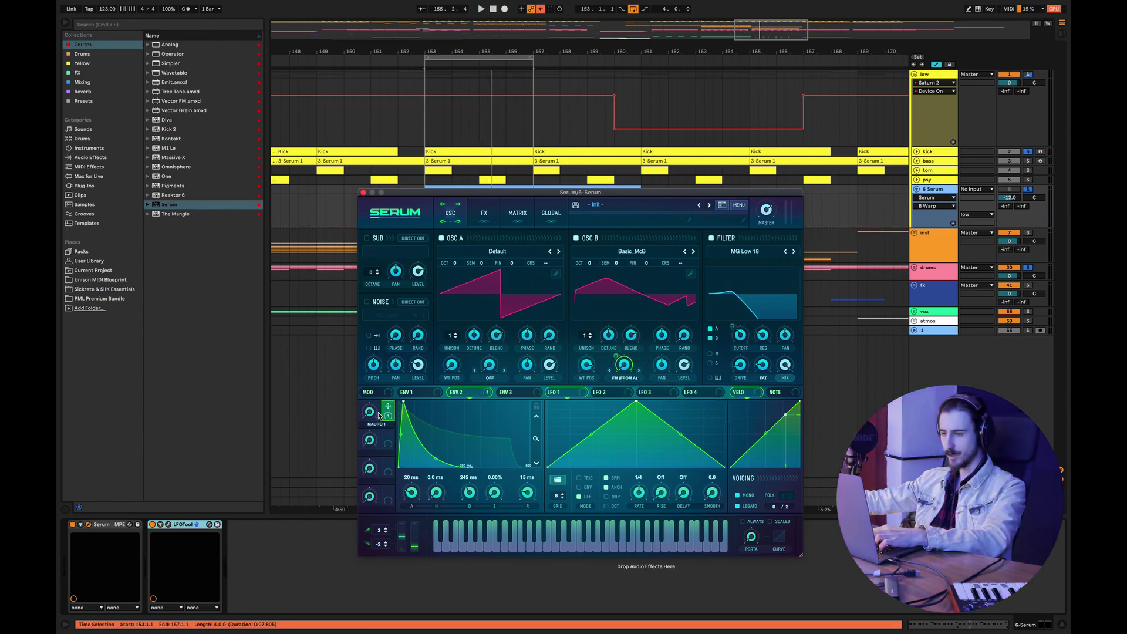
left_click_drag(370, 412, 380, 355)
key("space")
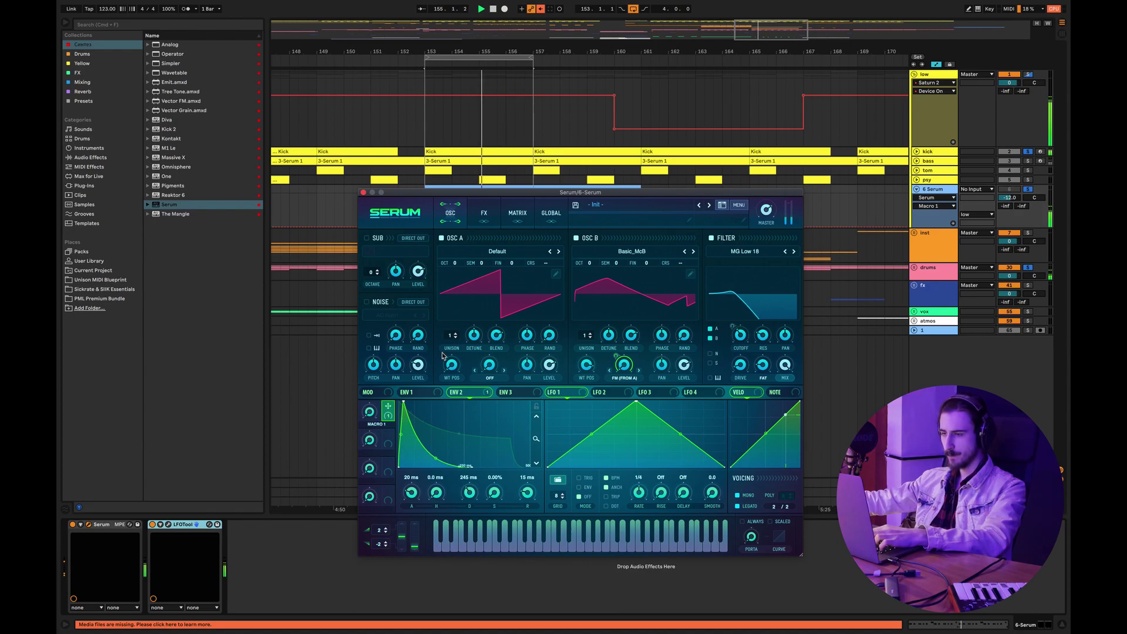
Move the compressor directly after the distortion in Serum's effects chain, enable it, and play the loop
left_click(470, 218)
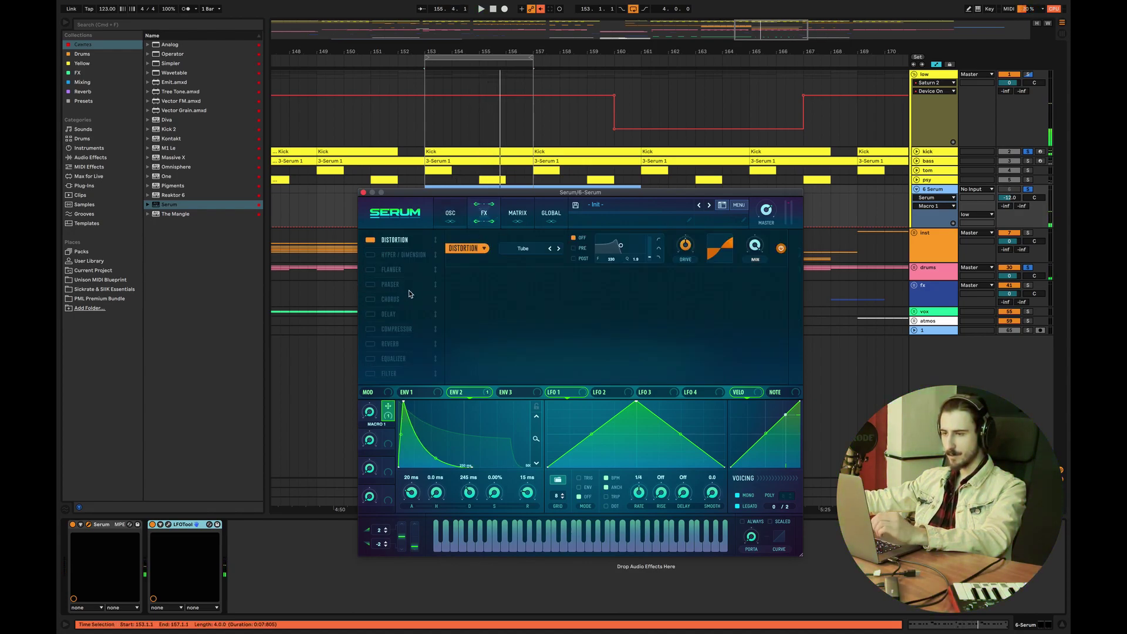
left_click_drag(394, 264, 394, 248)
left_click(368, 255)
key("space")
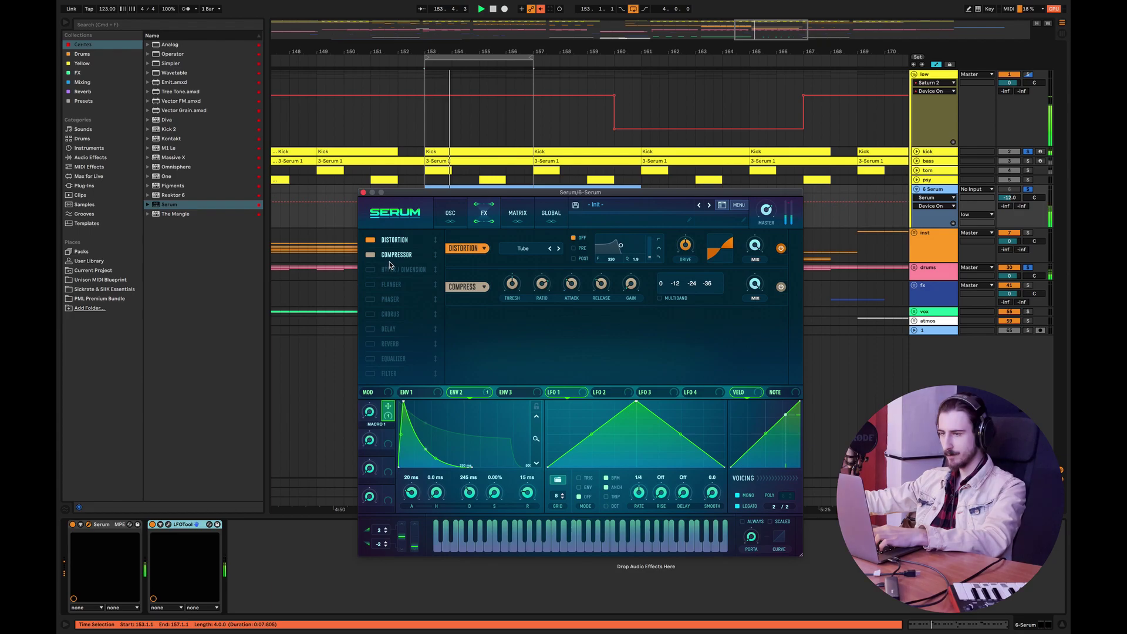
Set the compressor's threshold to about -30.4 dB and release to about 29.6 ms, and adjust its attack
mouse_move(511, 284)
left_mouse_down()
mouse_move(508, 302)
mouse_move(516, 273)
left_mouse_up()
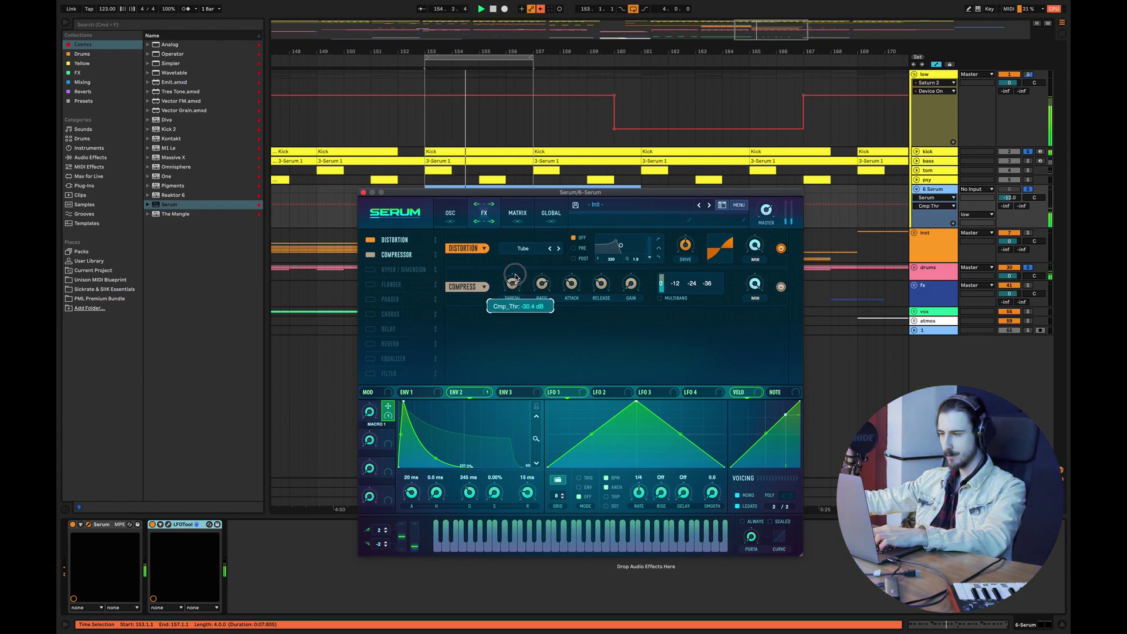
left_click(576, 280)
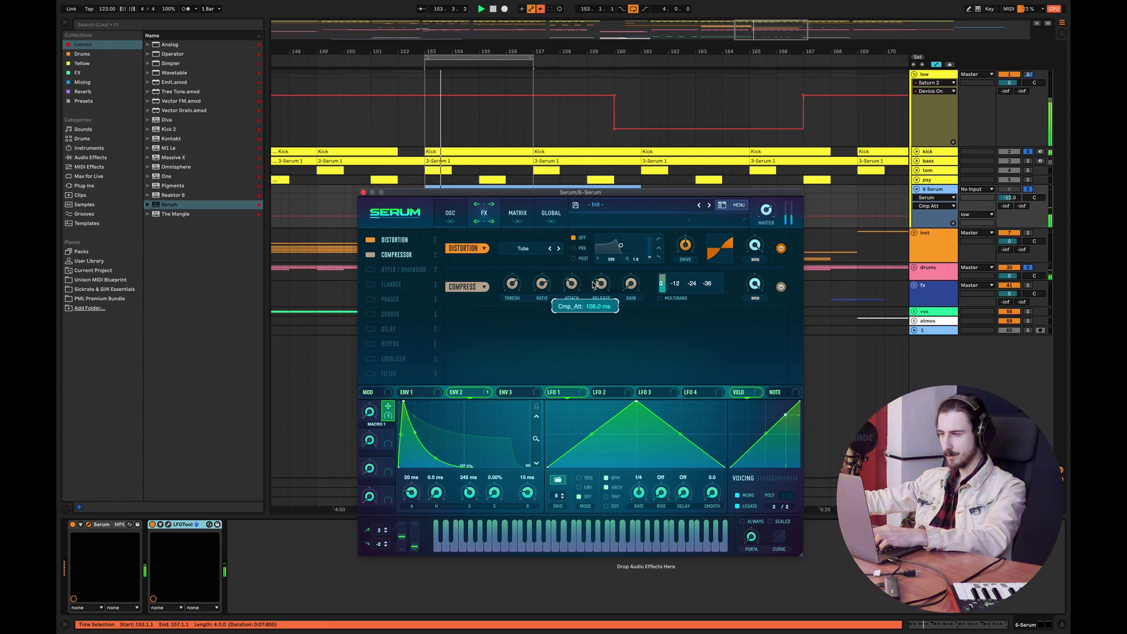
left_click_drag(594, 285, 592, 296)
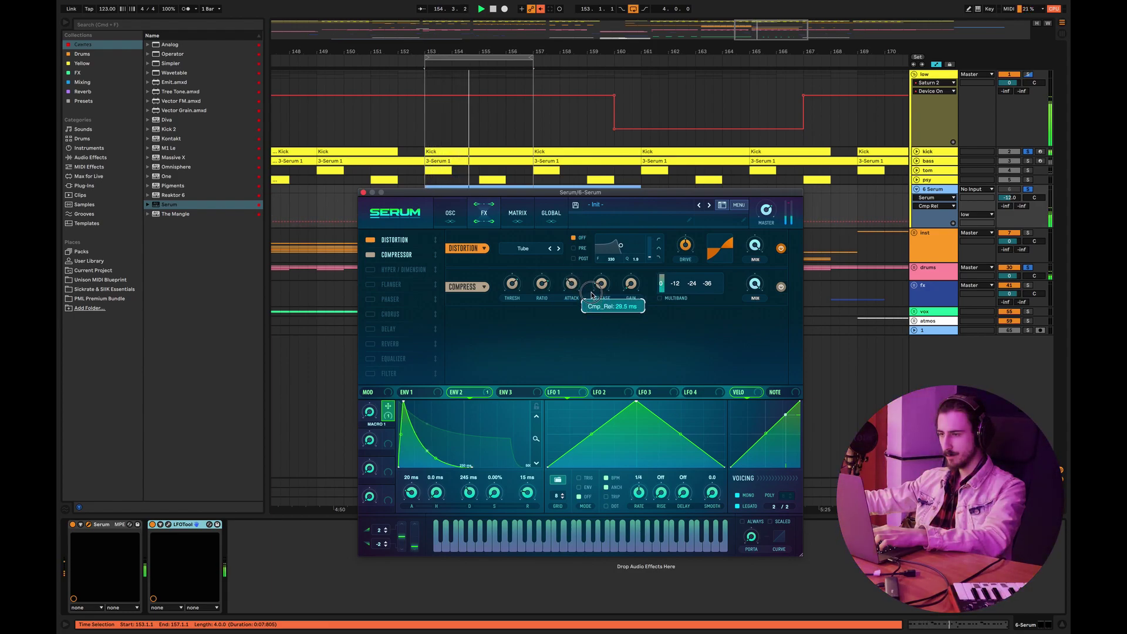
left_click(576, 284)
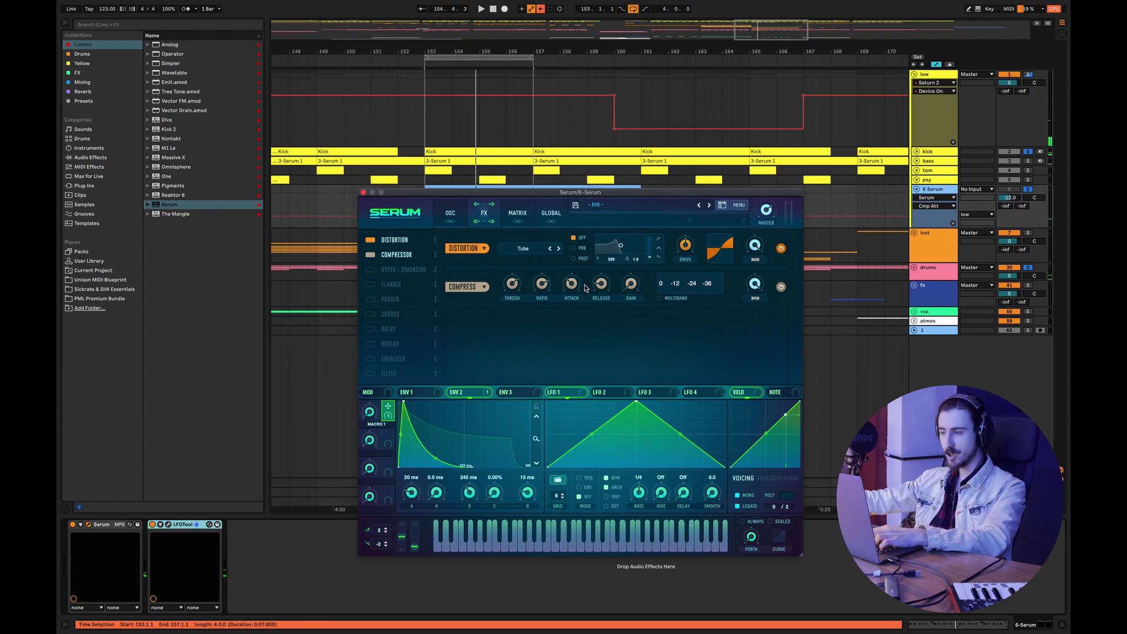
left_click_drag(601, 284, 606, 288)
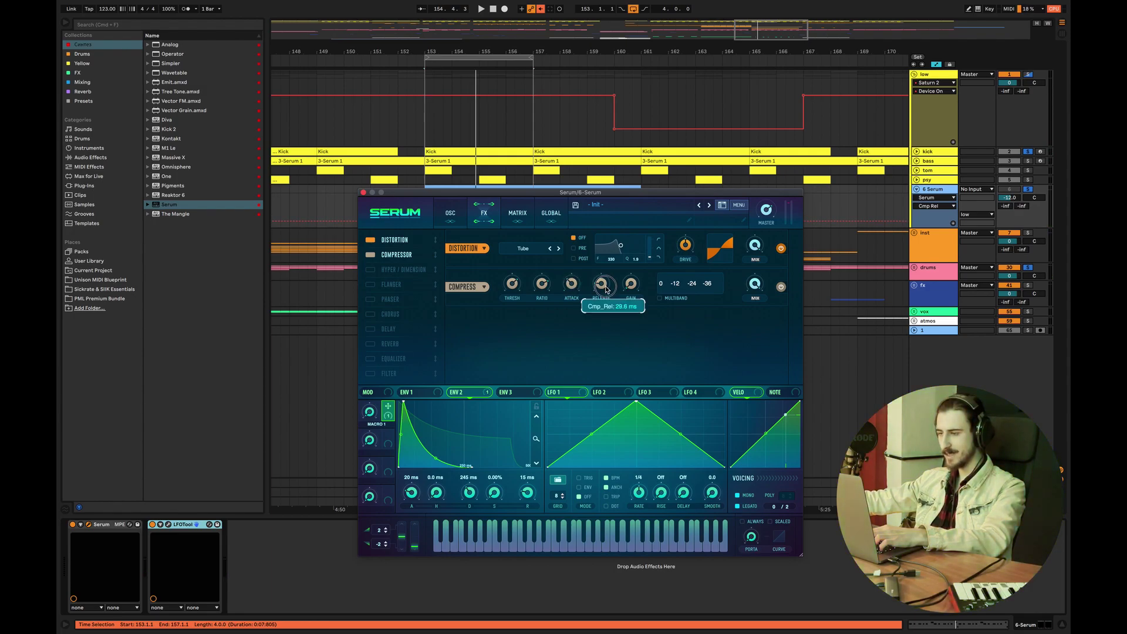
Set the compressor's attack to about 102.8 ms and adjust its gain during playback, and close Serum
key("space")
left_click(570, 288)
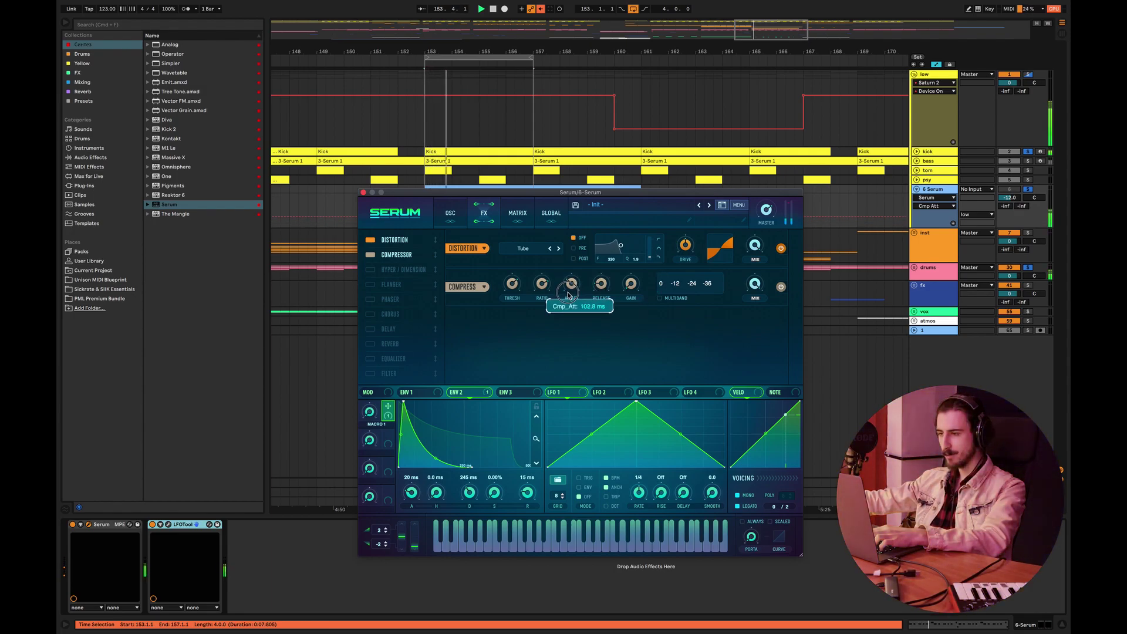
left_click(633, 283)
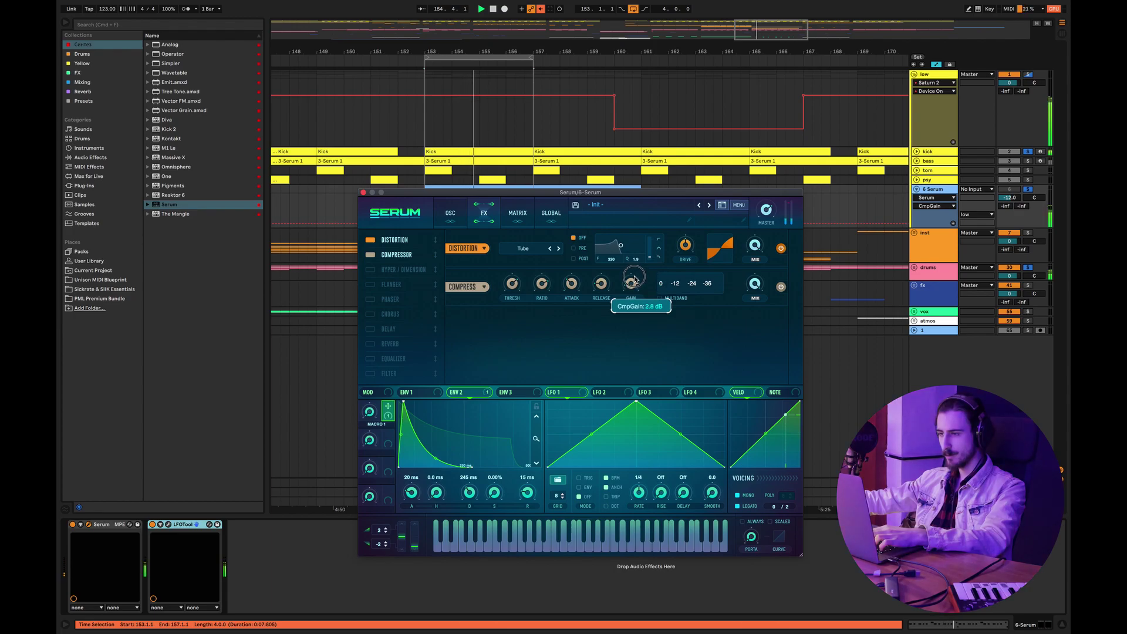
left_click_drag(634, 280, 632, 286)
left_click(363, 192)
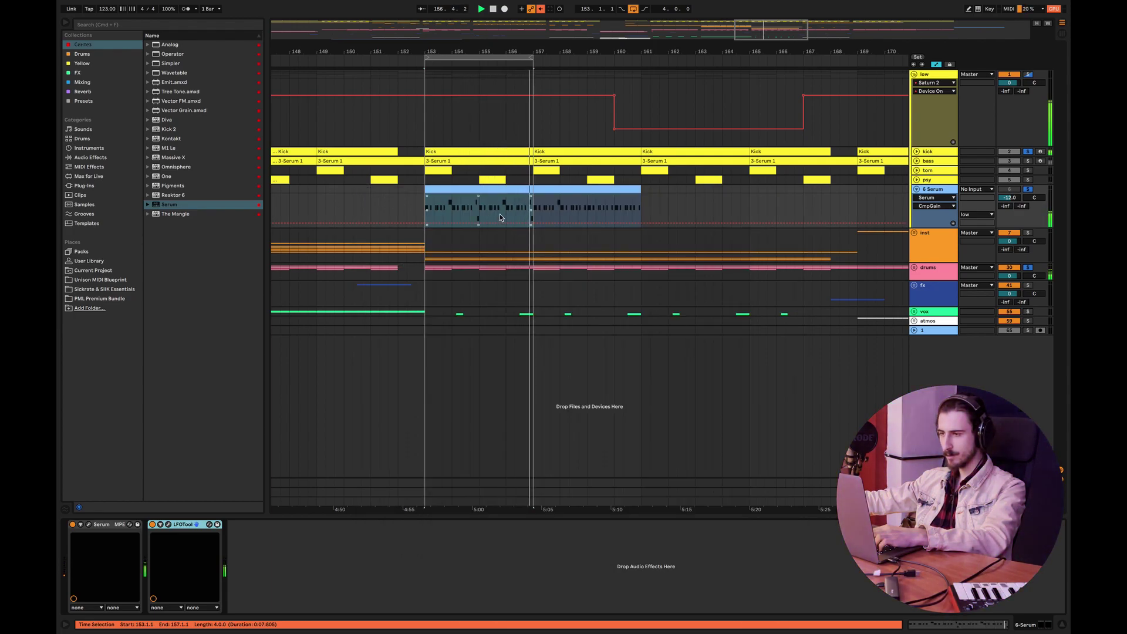
Open the notes of the bassline clip at bar 153 and play the loop to examine the pattern
left_click(550, 188)
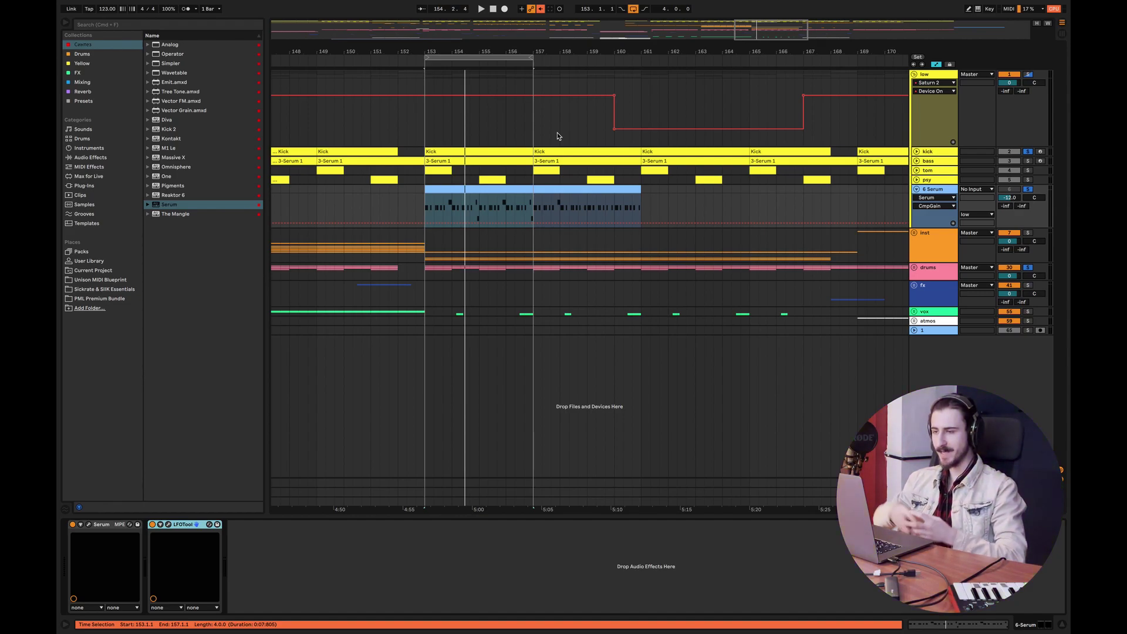
double_click(487, 187)
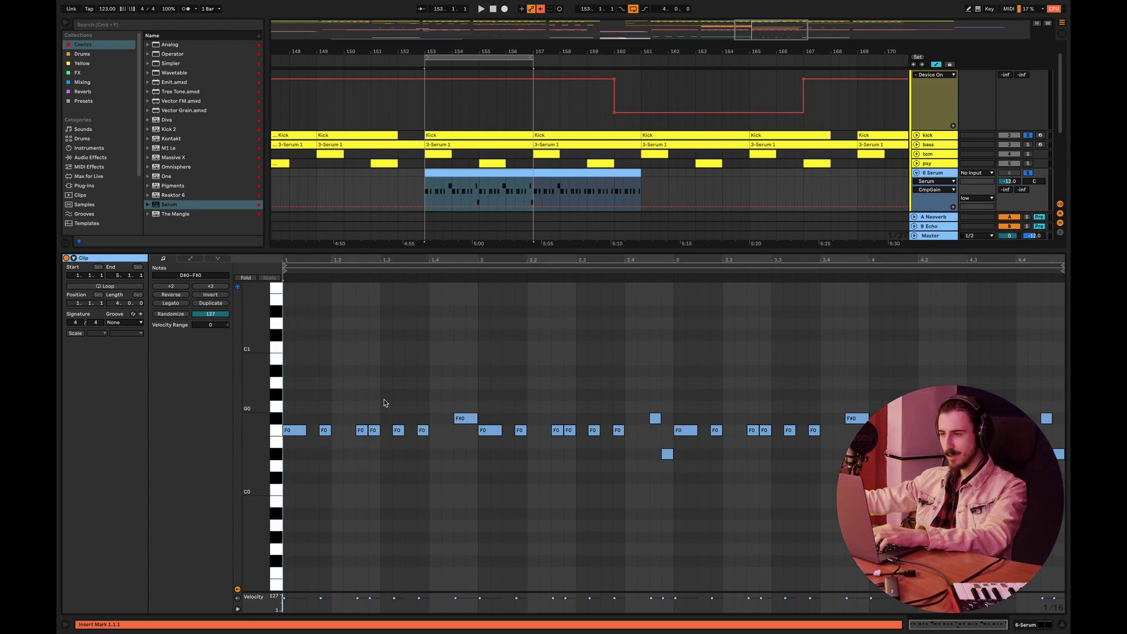
key("space")
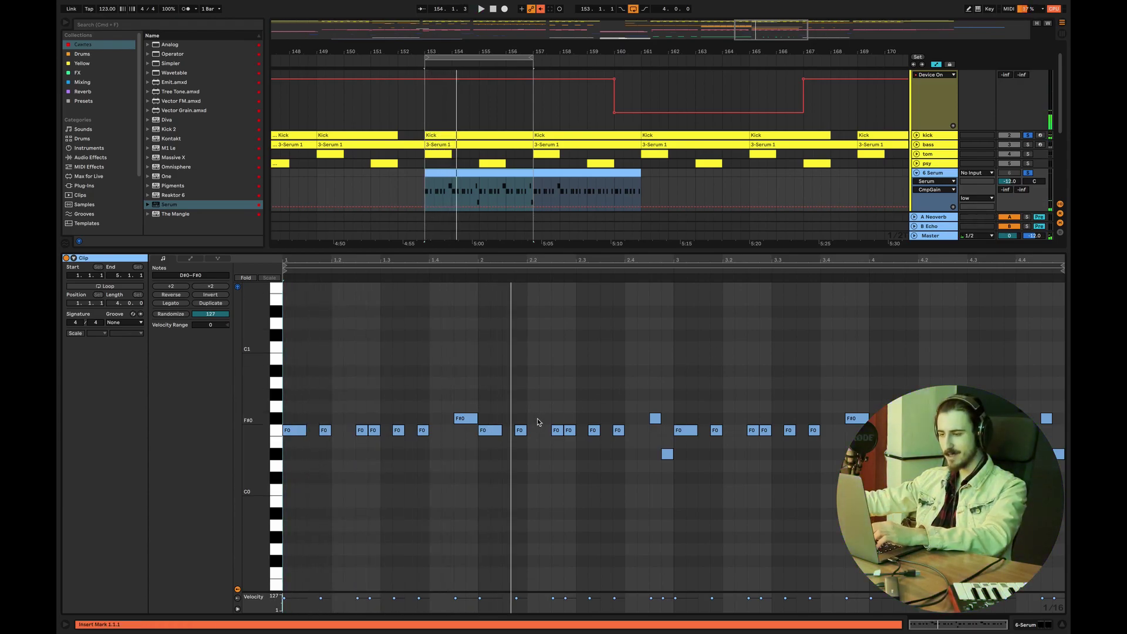
key("space")
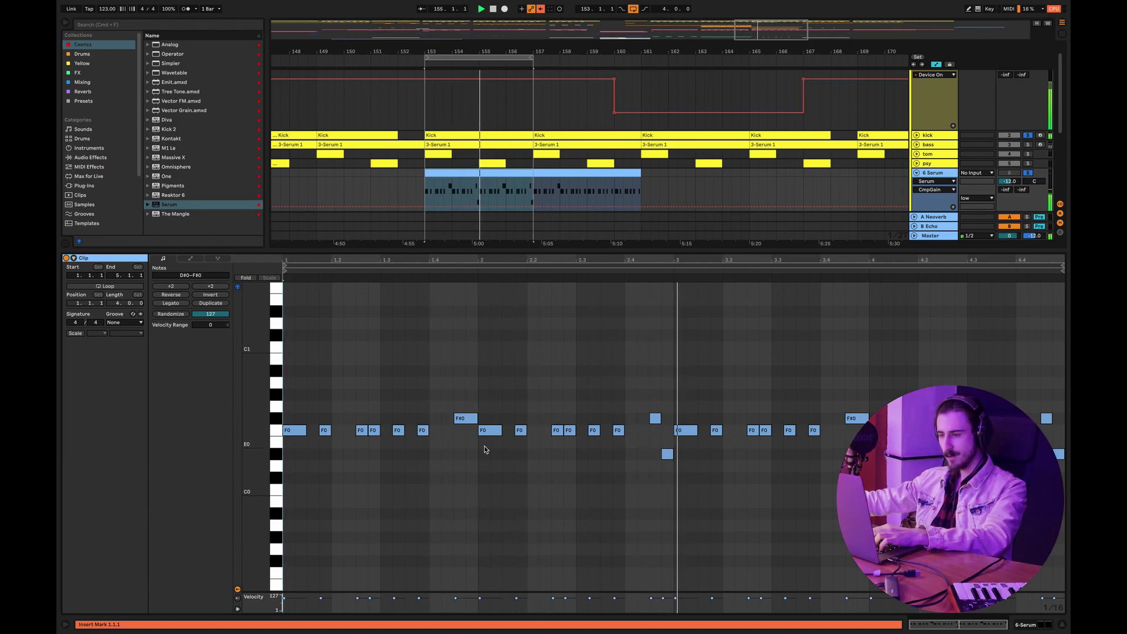
Play the bassline clip from its first notes and examine the F0 rhythm in the opening bar
key("space")
left_click(329, 432)
left_click(335, 432)
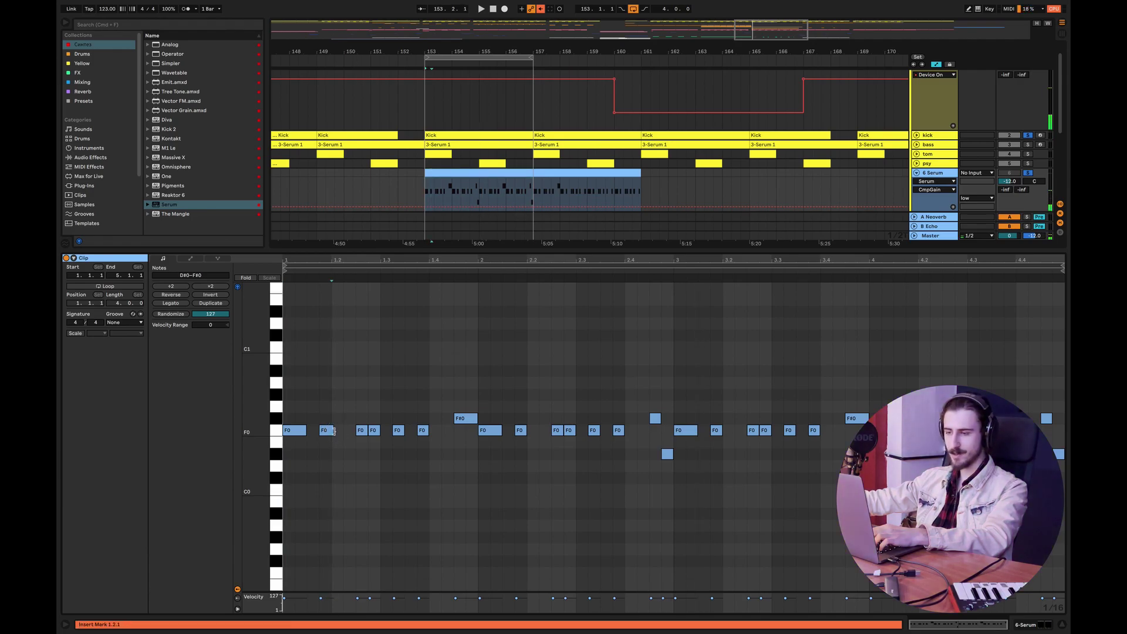
key("space")
key("space")
double_click(328, 433)
key("space")
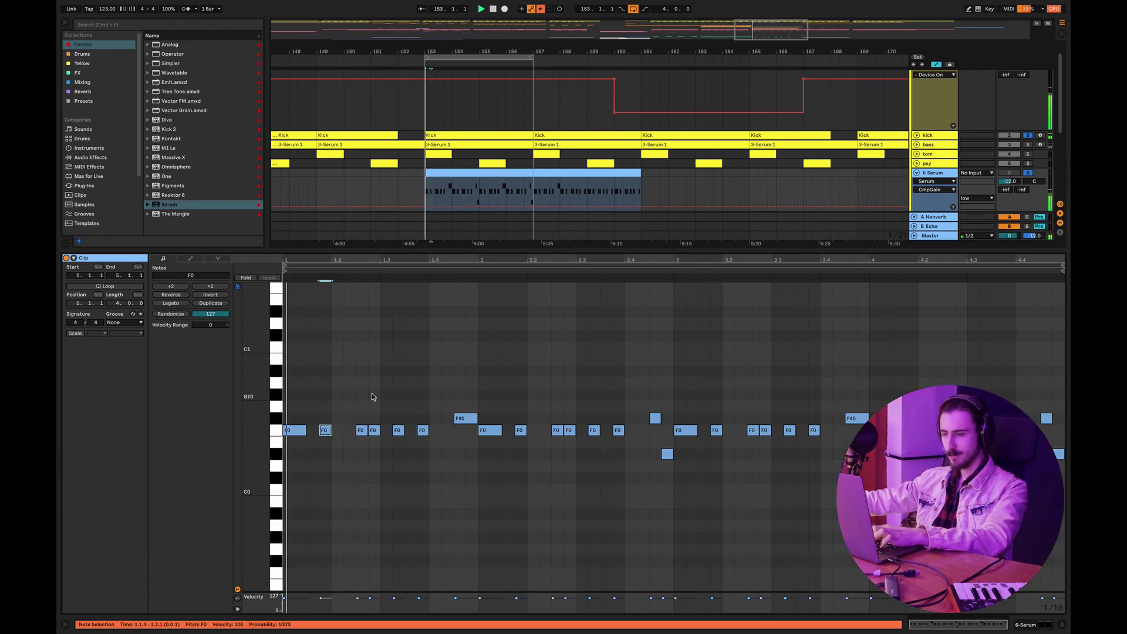
left_click(372, 395)
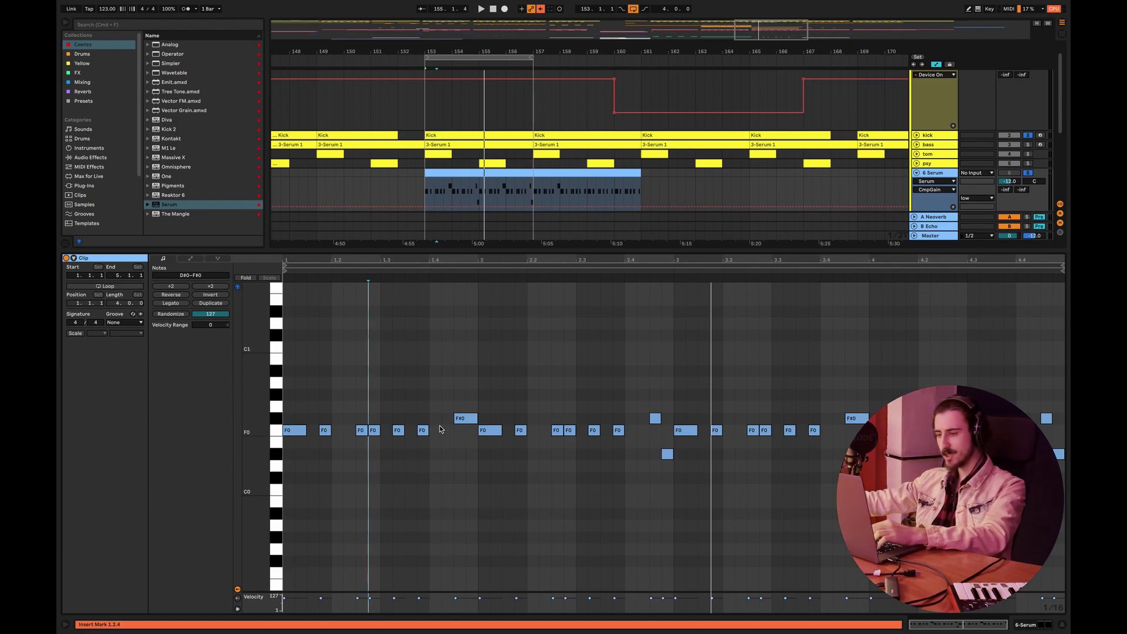
Examine the F#0 variation at the end of the first bar, replay the bassline loop, and close the clip's note view
mouse_move(440, 418)
left_mouse_down()
mouse_move(484, 413)
mouse_move(439, 419)
left_mouse_up()
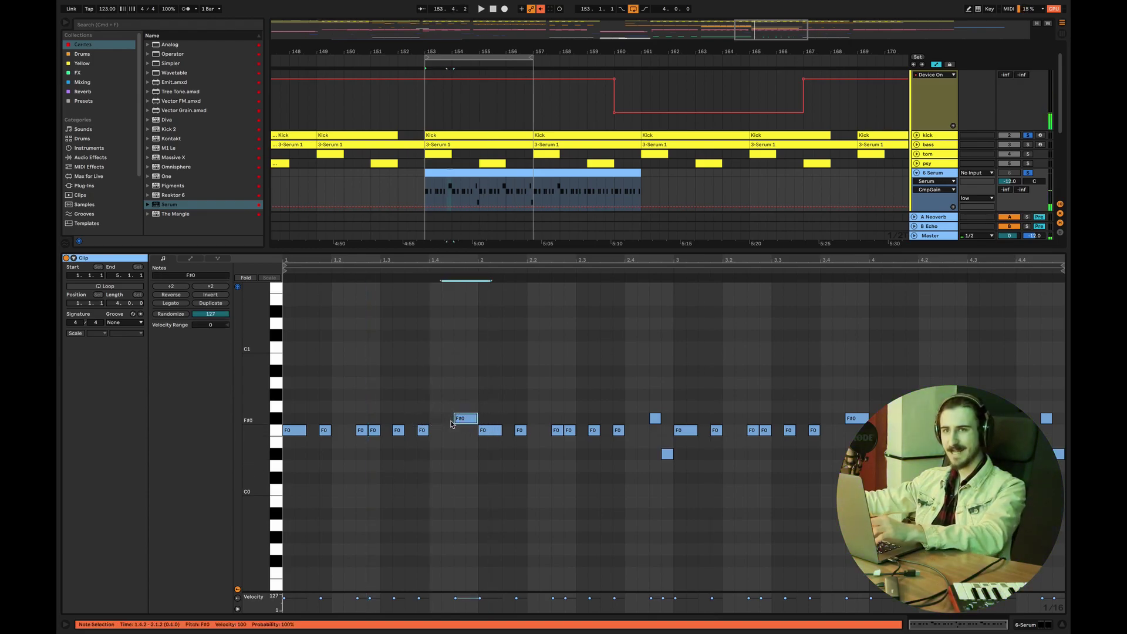
left_click(476, 405)
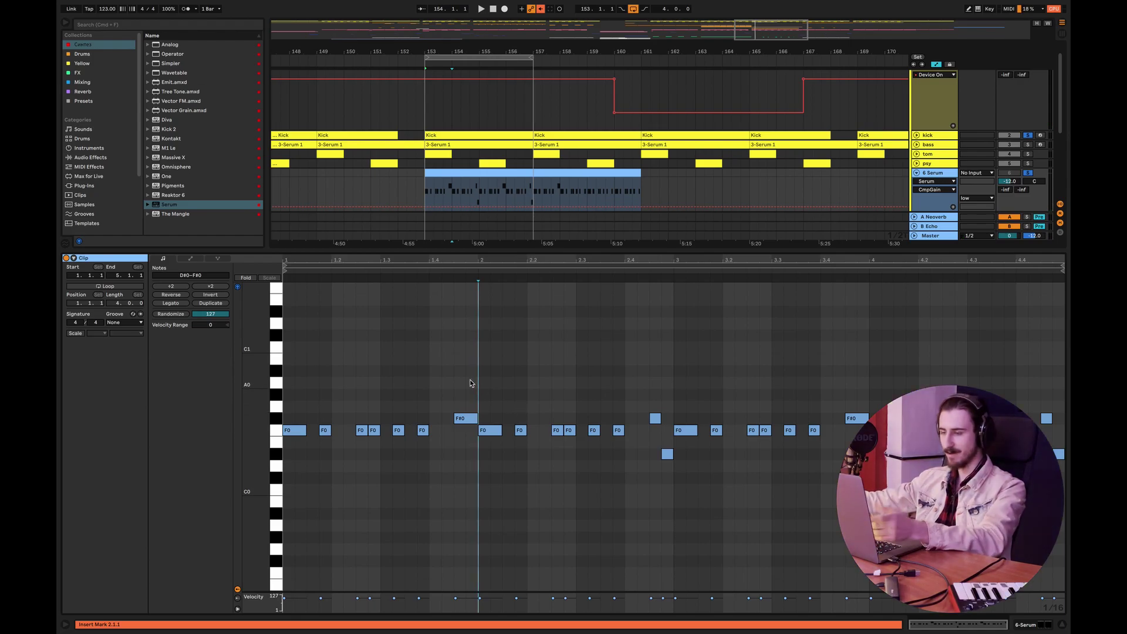
key("space")
left_click(519, 380)
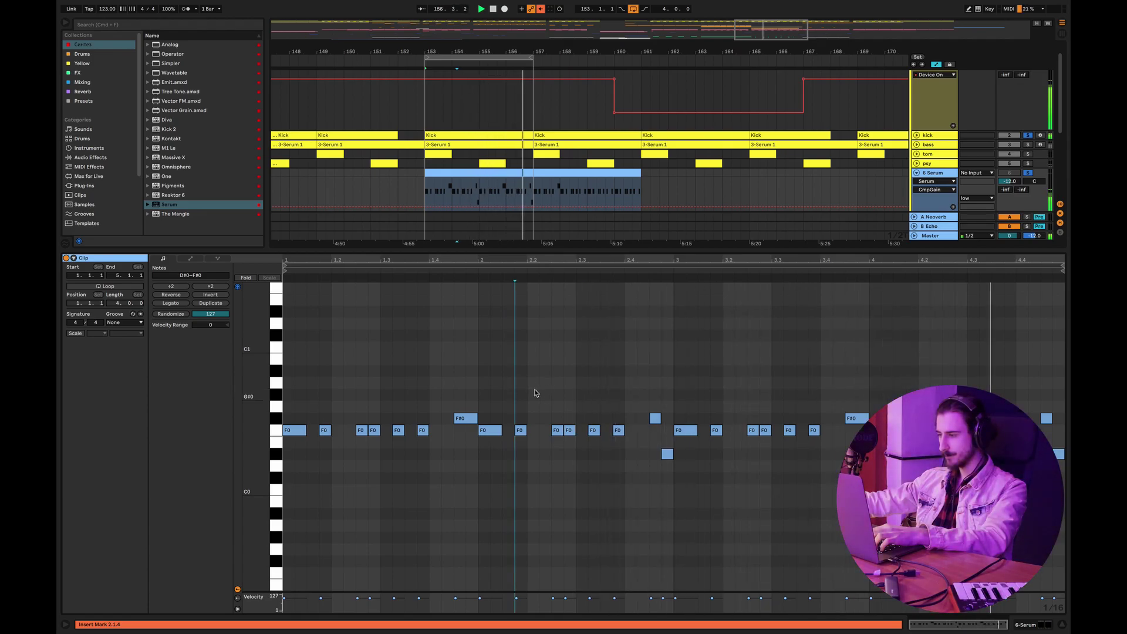
key("space")
key("super+alt+l")
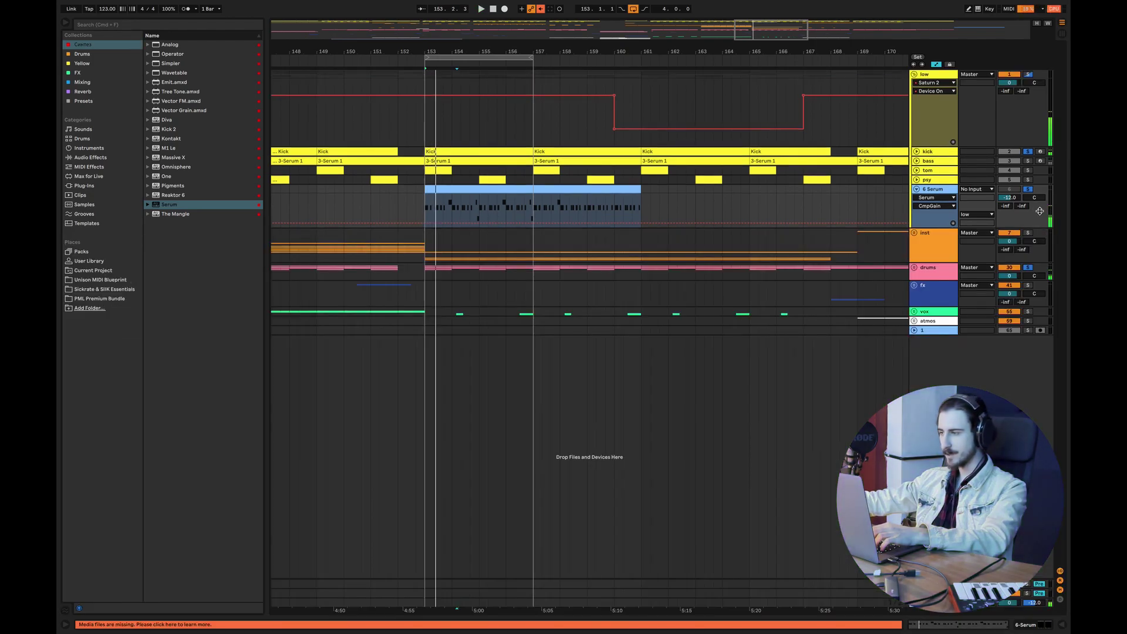
Insert a new MIDI track below 6 Serum, select bars 153 to 157 on it, and show its empty device chain
right_click(932, 190)
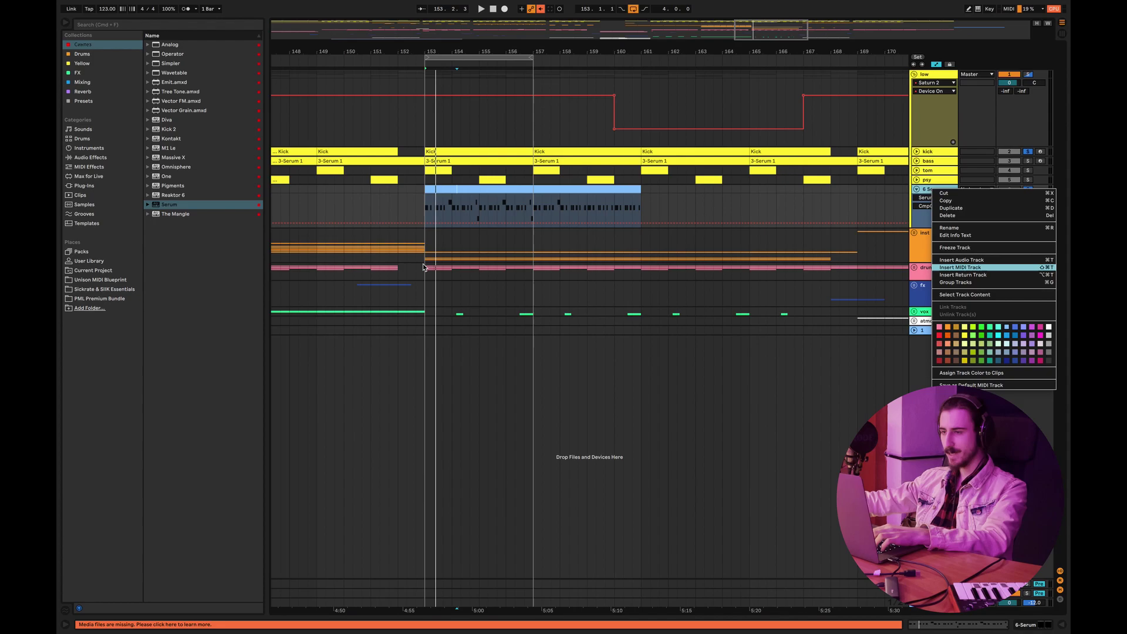
left_click_drag(424, 267, 533, 240)
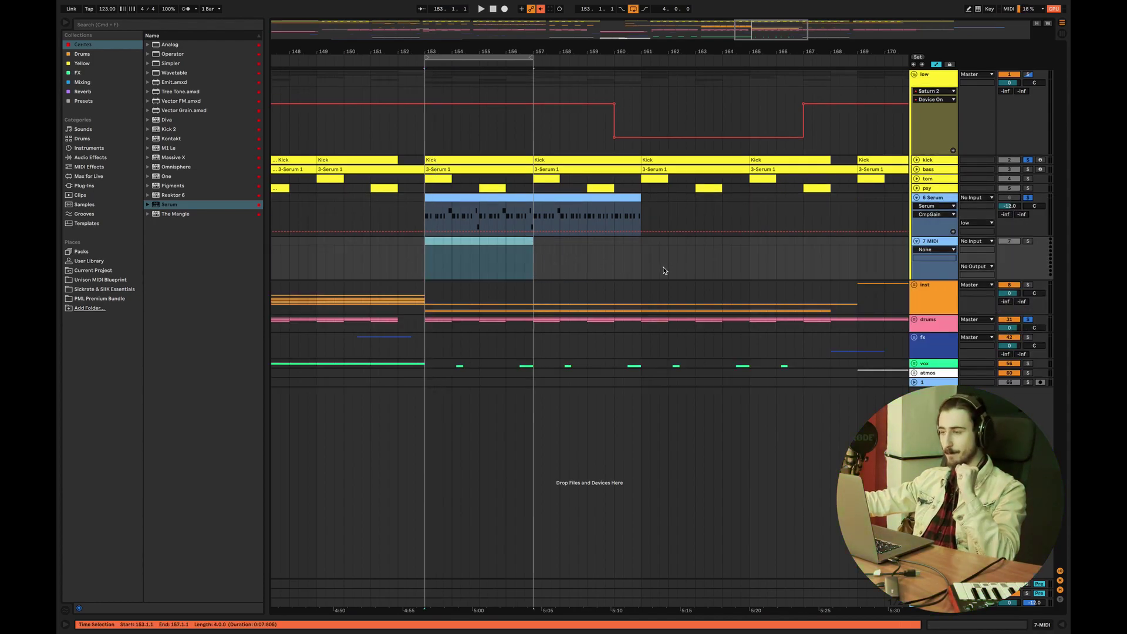
double_click(939, 243)
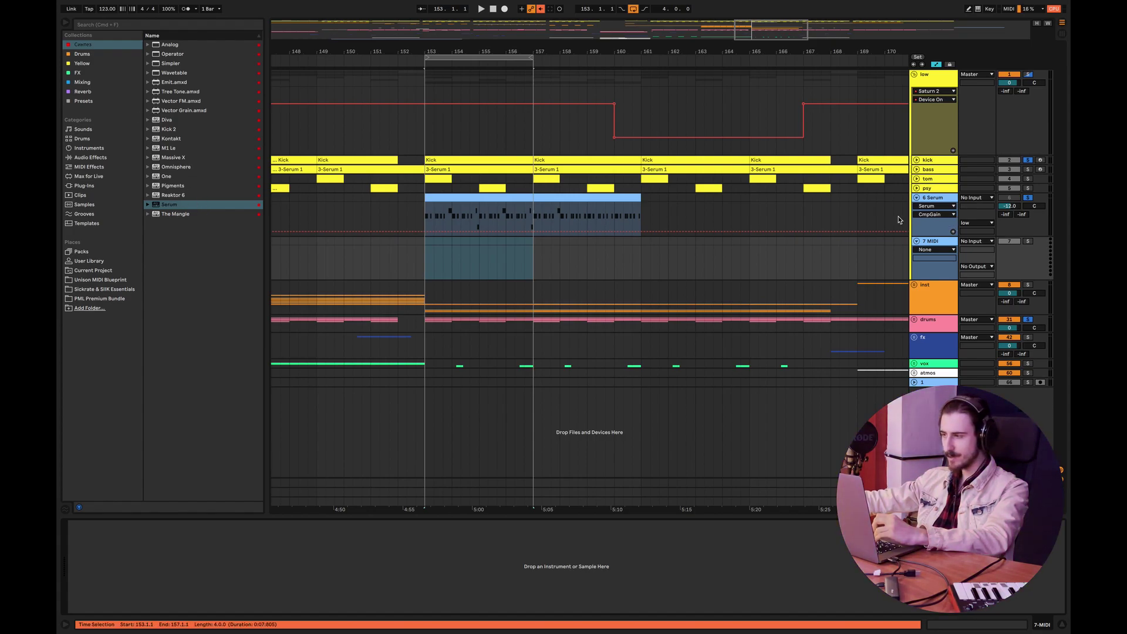
Copy the Serum instrument from the 6 Serum track onto the new MIDI track
left_click(938, 200)
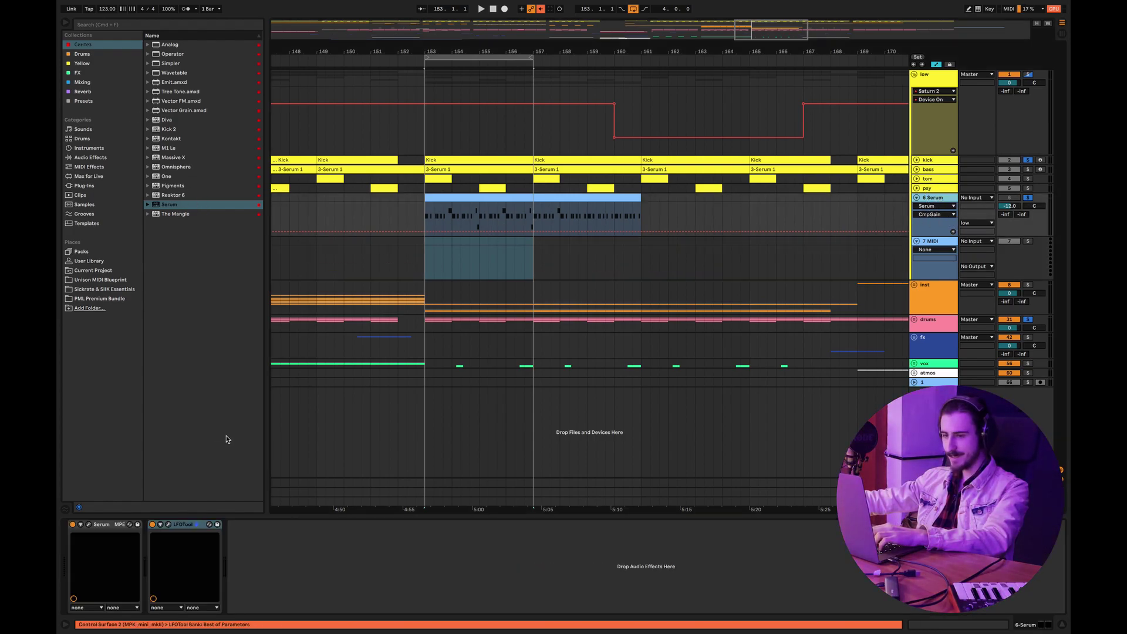
left_click(98, 533)
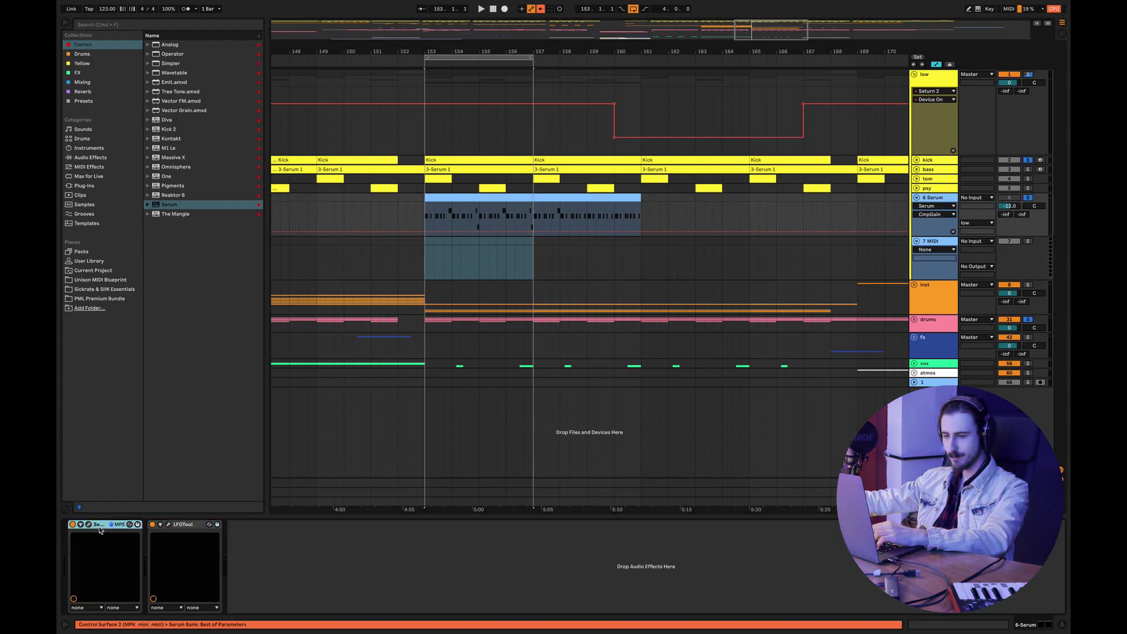
left_click(930, 243)
key("super+v")
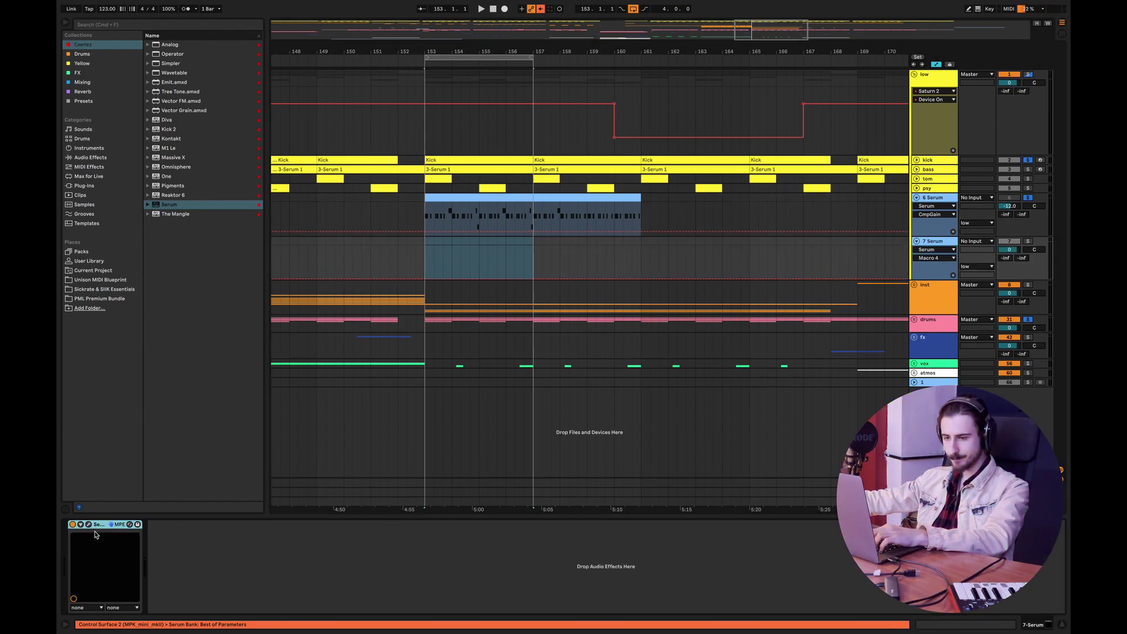
Open the copied Serum on the new track and reset it to the initial preset
left_click(88, 525)
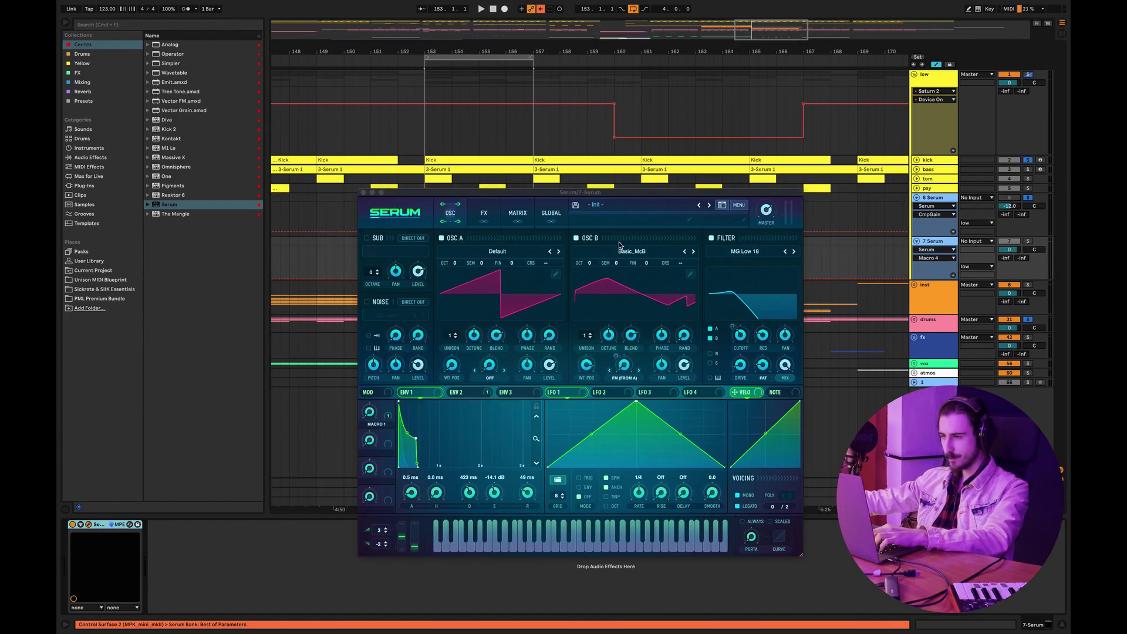
left_click(741, 207)
left_click(763, 260)
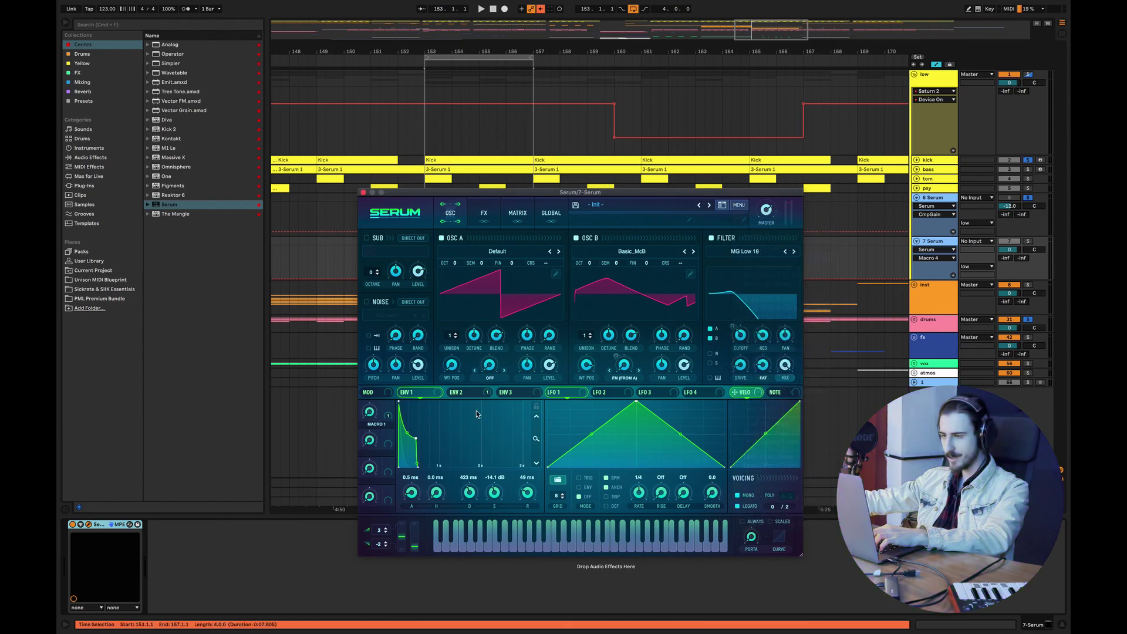
Try the Basic Shapes and Basic_Cjw wavetables in oscillator A while varying the wavetable position
left_click(503, 249)
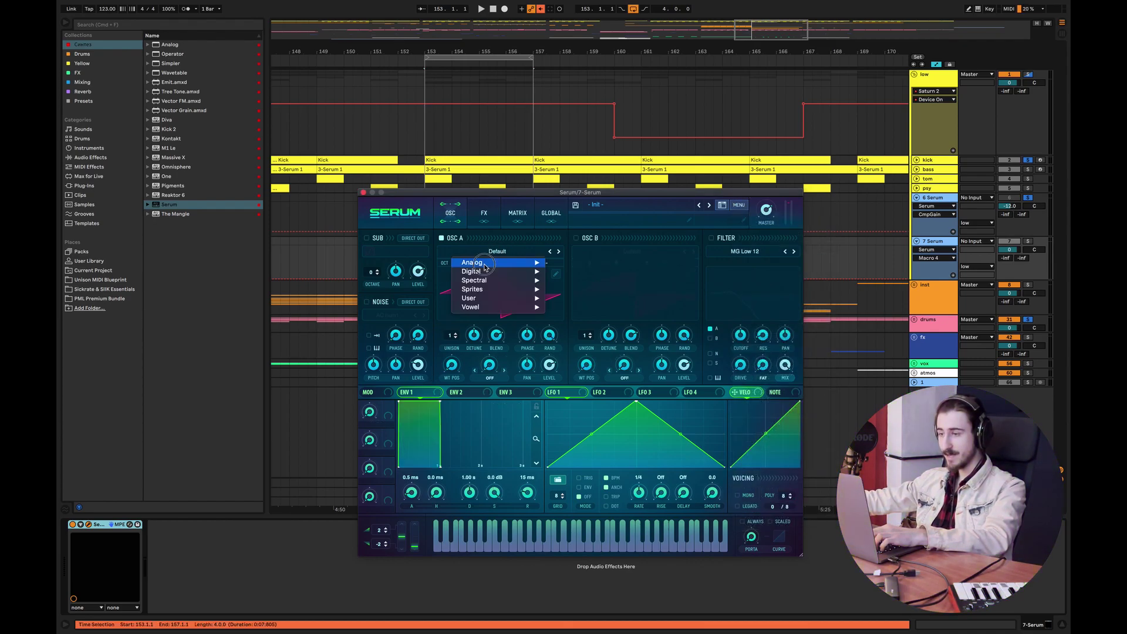
mouse_move(487, 263)
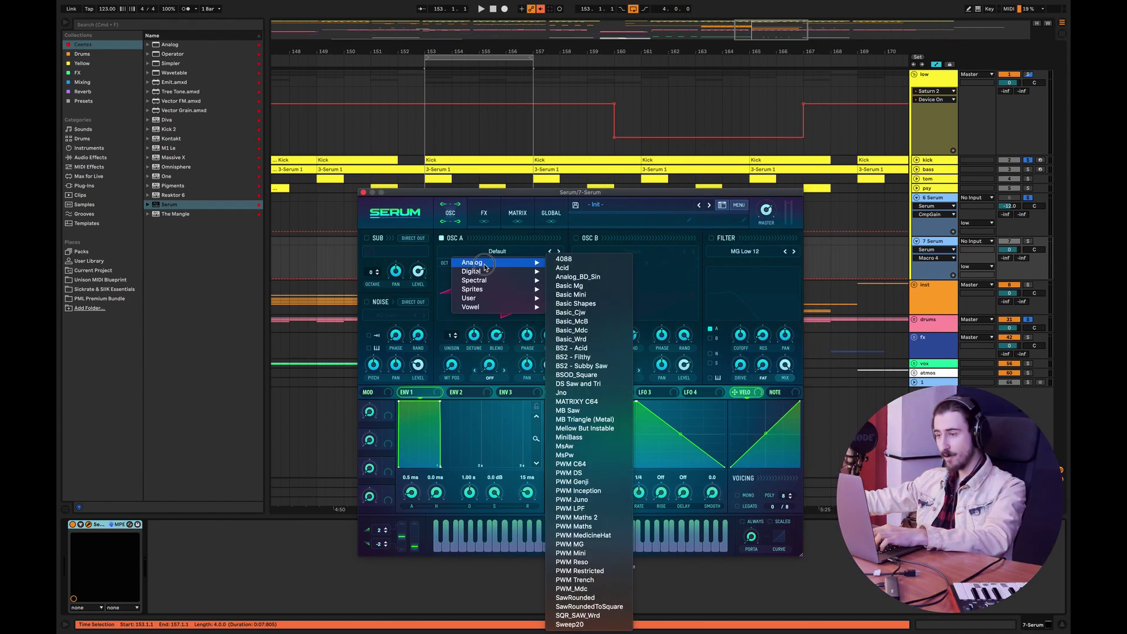
left_click(578, 304)
left_click_drag(485, 372, 495, 346)
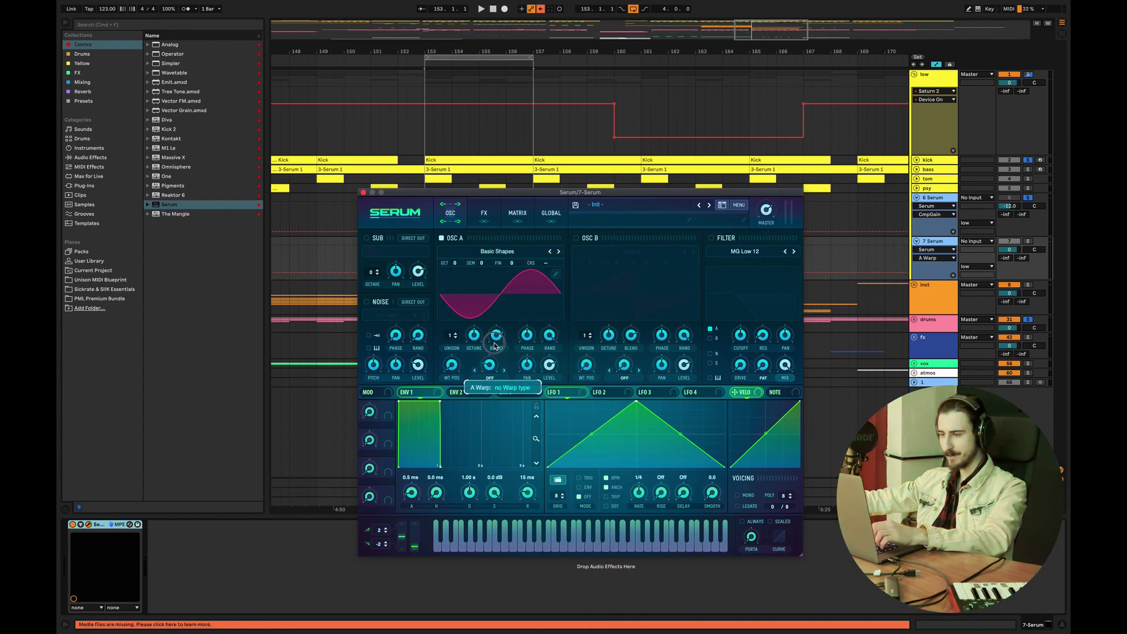
left_click_drag(498, 303, 498, 319)
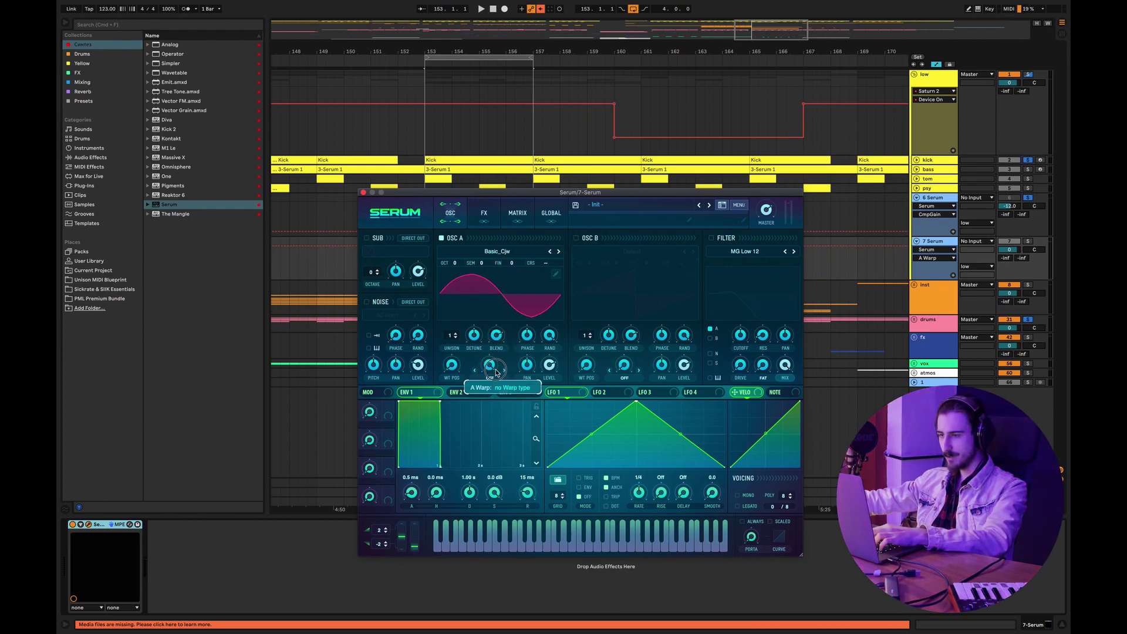
left_click_drag(474, 307, 496, 233)
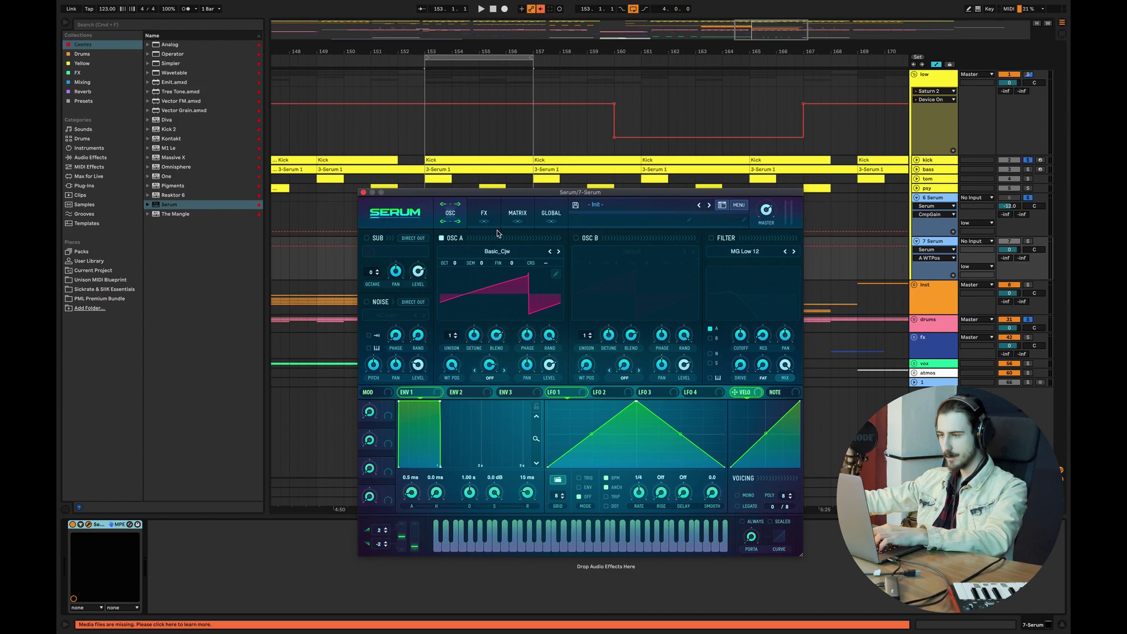
Browse oscillator A's analog wavetables, choose Basic Mg, adjust its wavetable position, and play the loop briefly
left_click(550, 253)
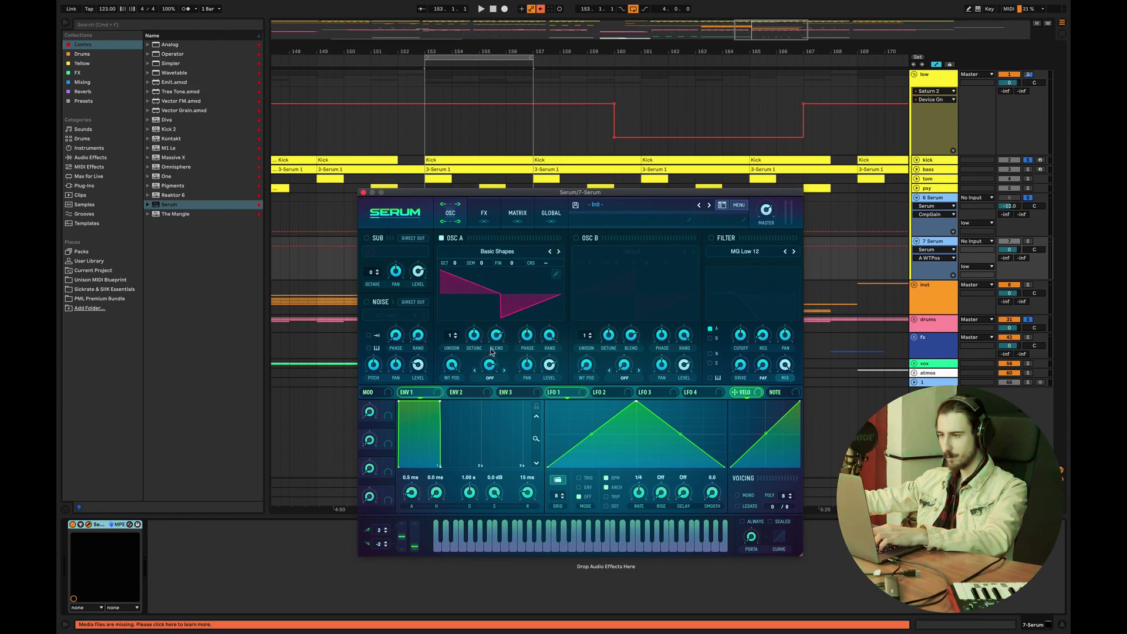
left_click(550, 252)
left_click(550, 252)
left_click(550, 252)
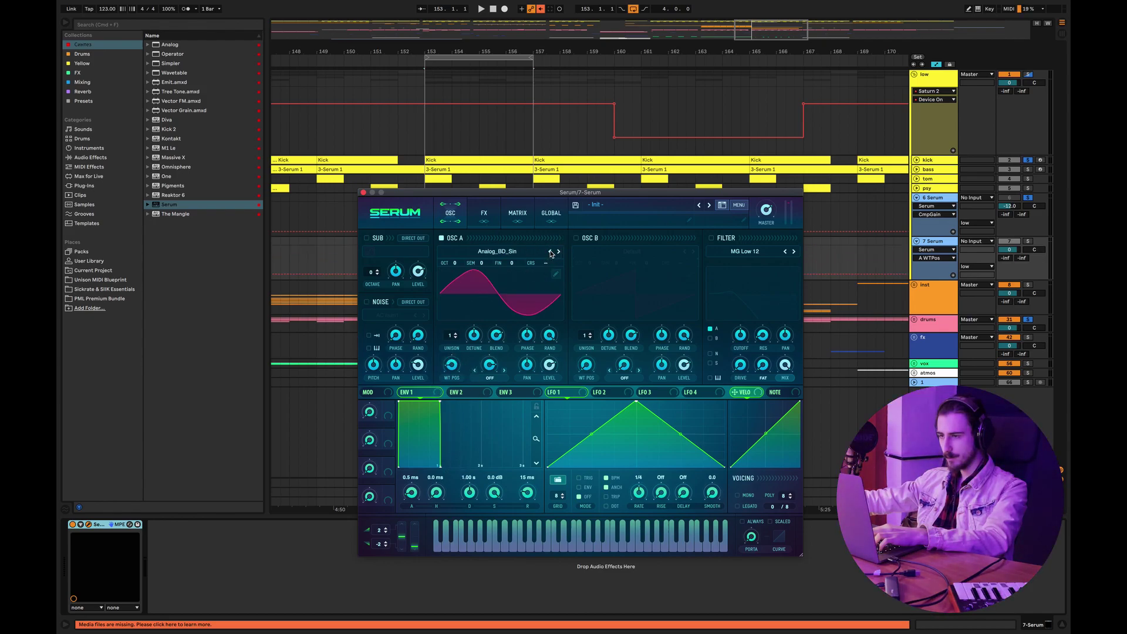
left_click(558, 253)
left_click_drag(451, 364, 470, 346)
key("space")
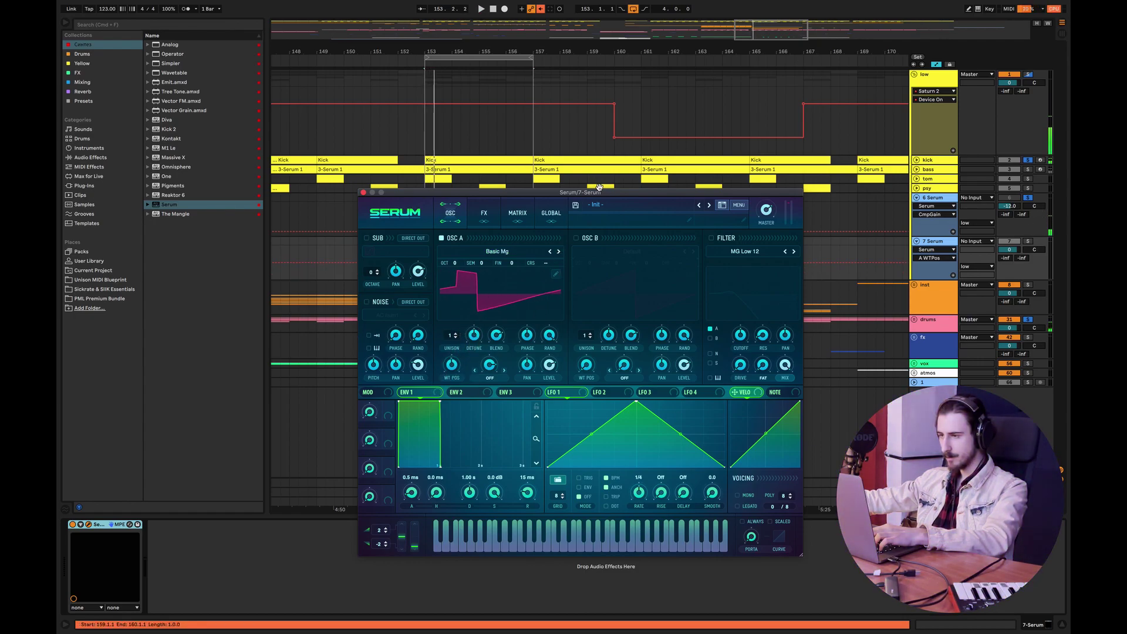
Unsolo the 6 Serum track and create an empty MIDI clip on 7 Serum from bar 153 to bar 157, moving Serum's window aside
left_click_drag(598, 188, 573, 398)
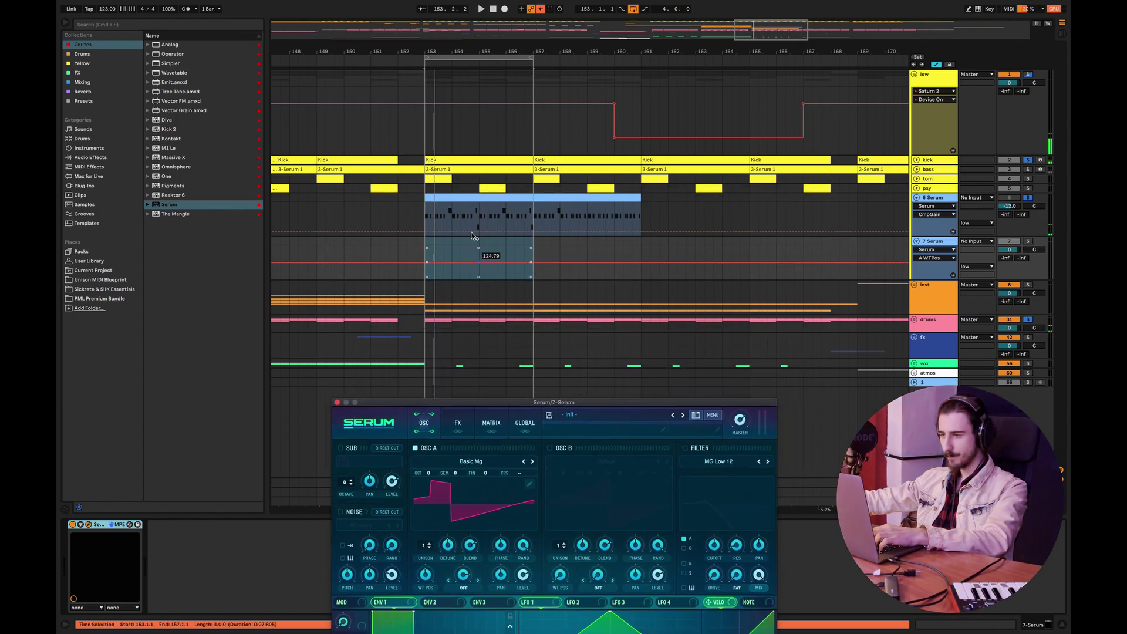
left_click(1027, 197)
left_click_drag(535, 243, 424, 237)
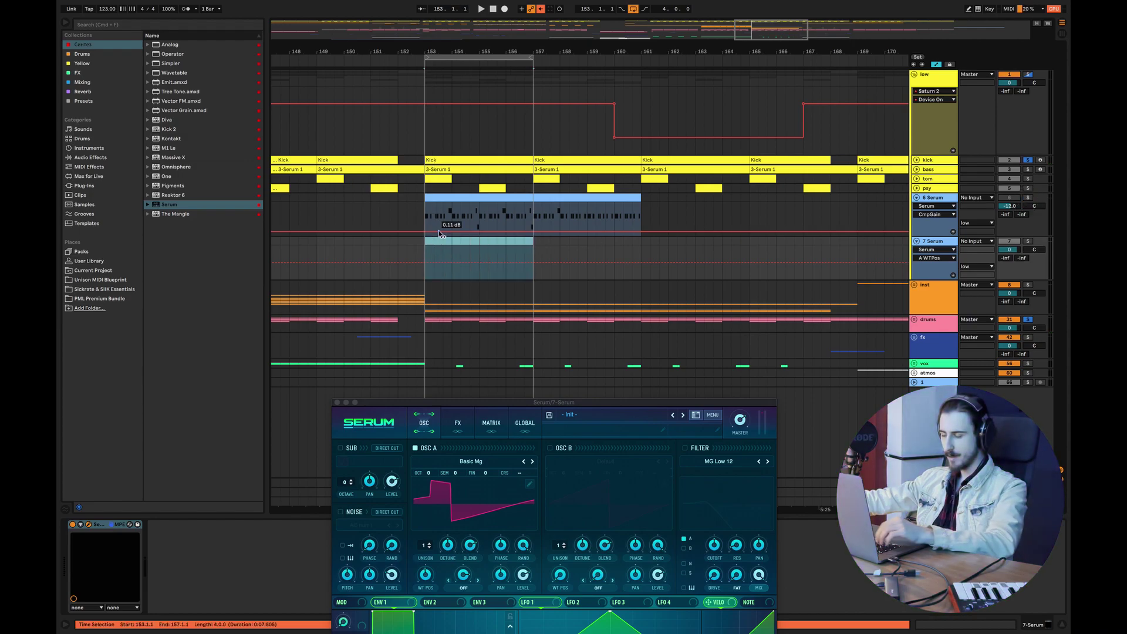
key("super+shift+m")
left_click_drag(444, 409, 658, 575)
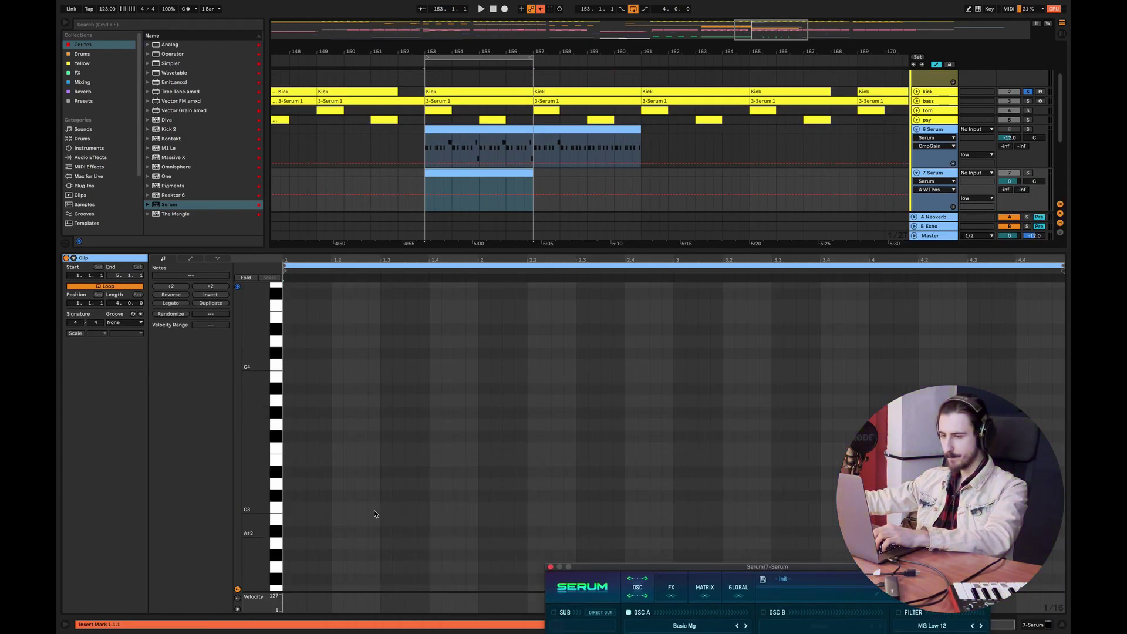
Add a one-beat F3 note at the clip's start, solo 7 Serum, lower its volume to about -11.8 dB, and play it
double_click(290, 448)
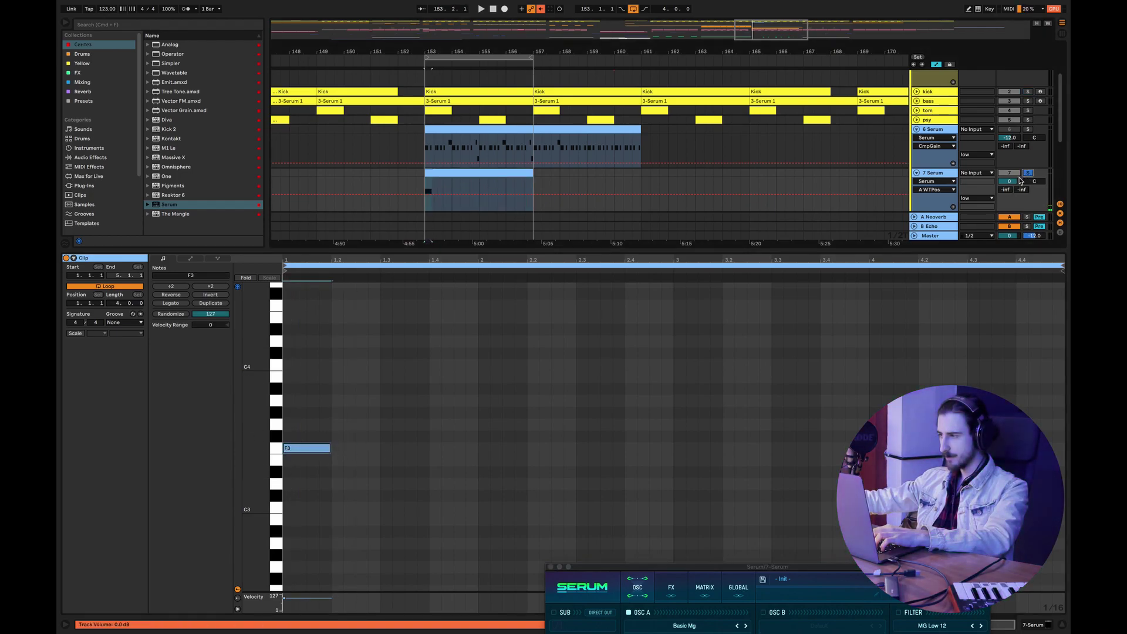
left_click_drag(1020, 180, 1020, 200)
key("space")
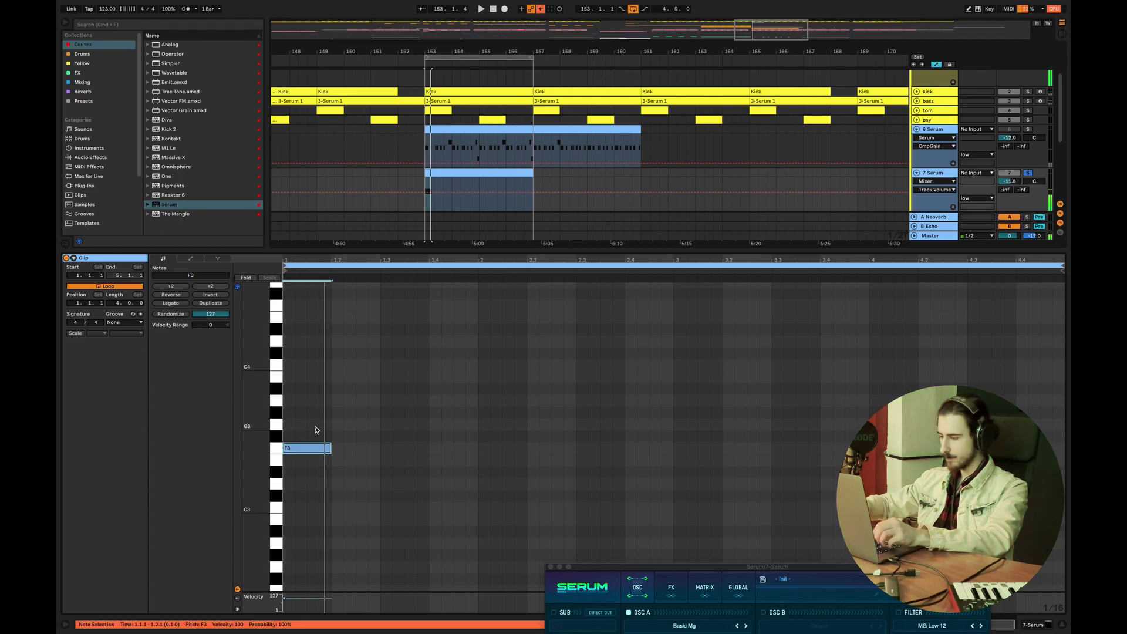
Transpose the clip's note down three octaves to F0 and bring the whole Serum window into view
key("shift+Down")
key("shift+Down")
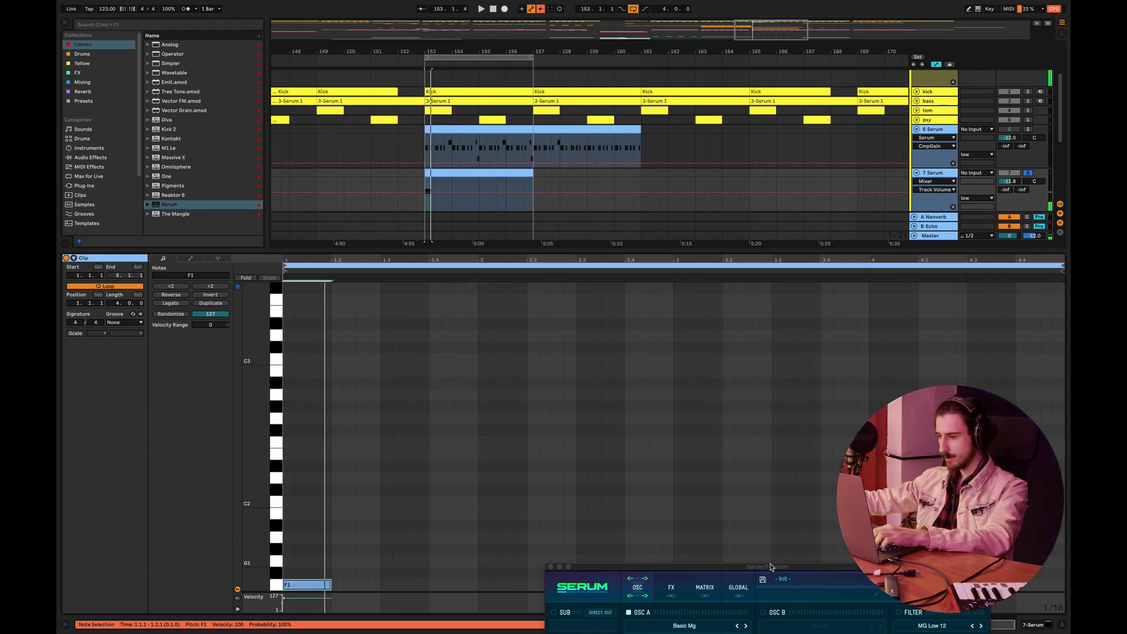
left_click_drag(770, 567, 662, 382)
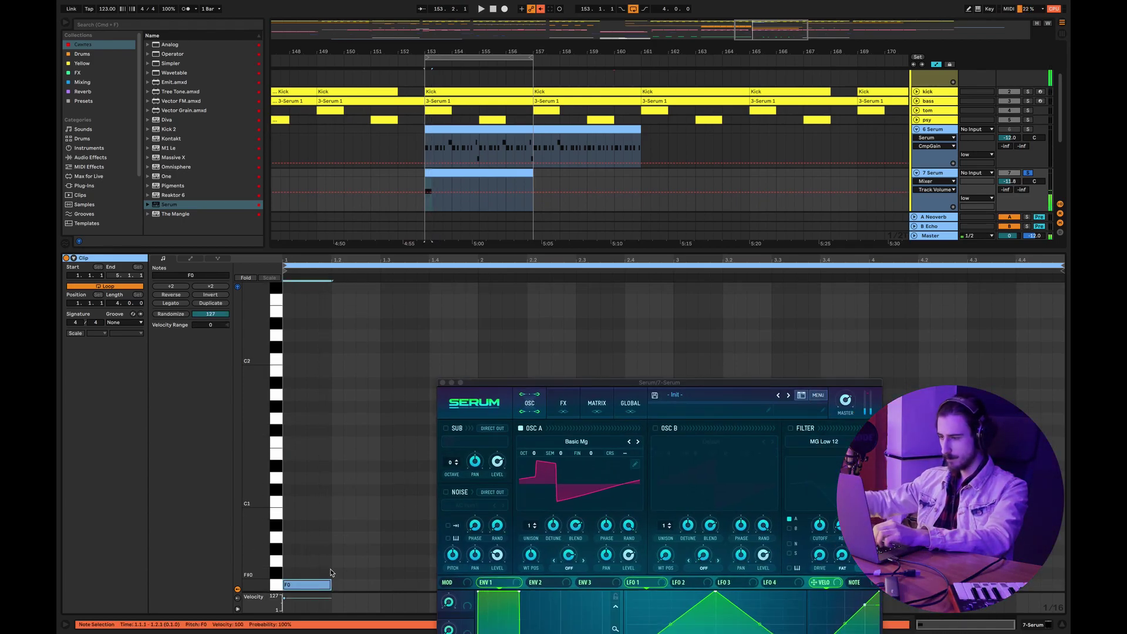
left_click_drag(667, 384, 640, 256)
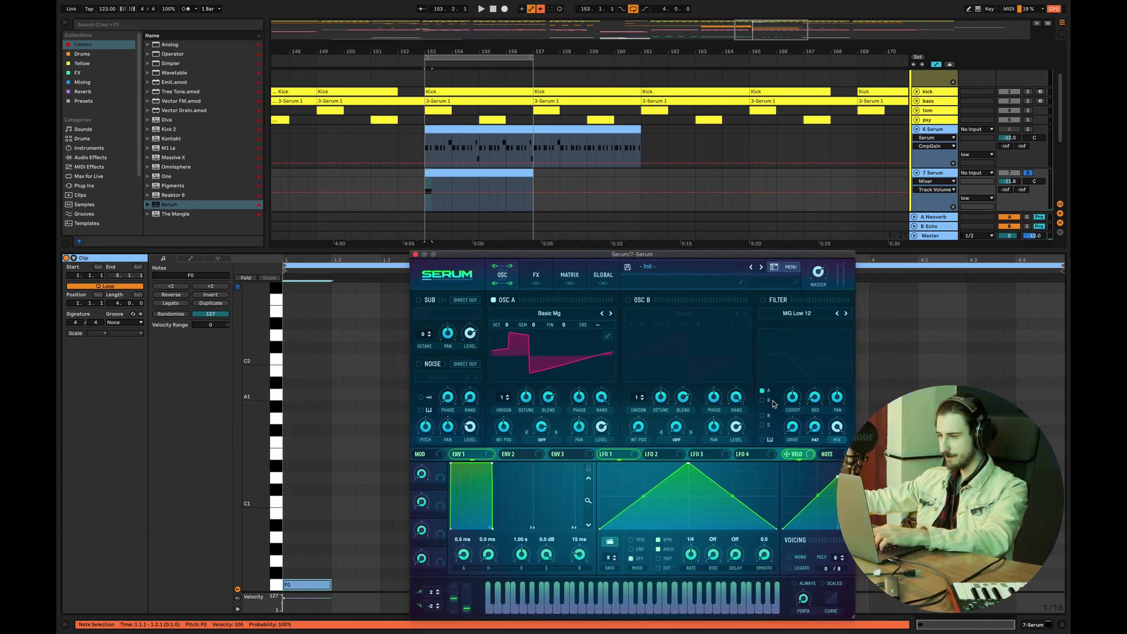
Enable Serum's filter with the MG Low 18 type, adjust its cutoff, and play the note
left_click(943, 205)
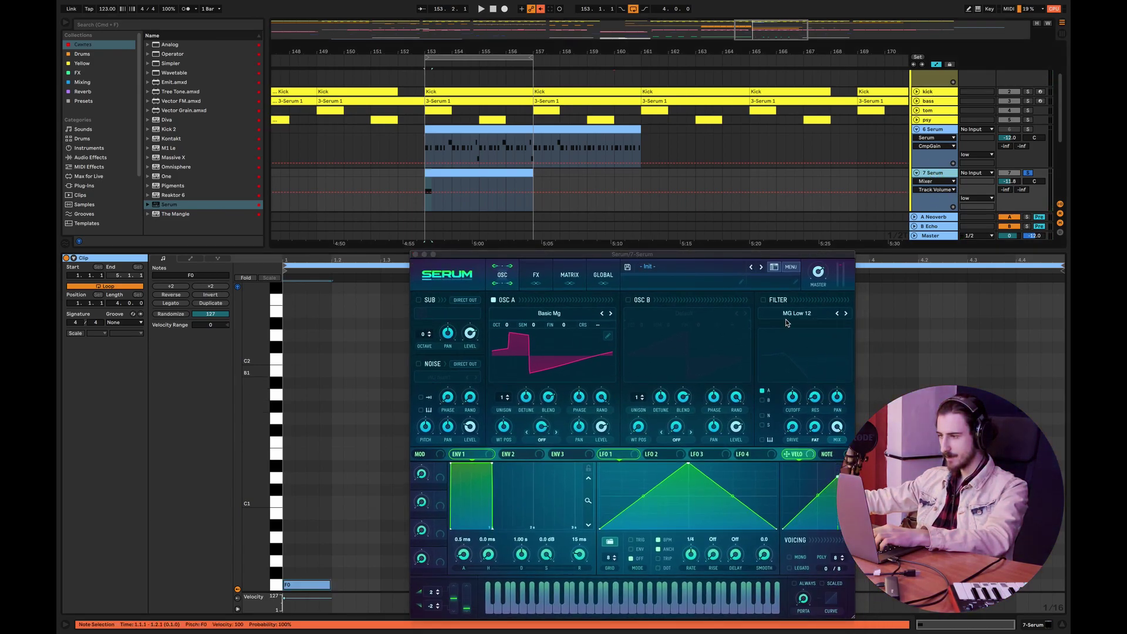
left_click(763, 301)
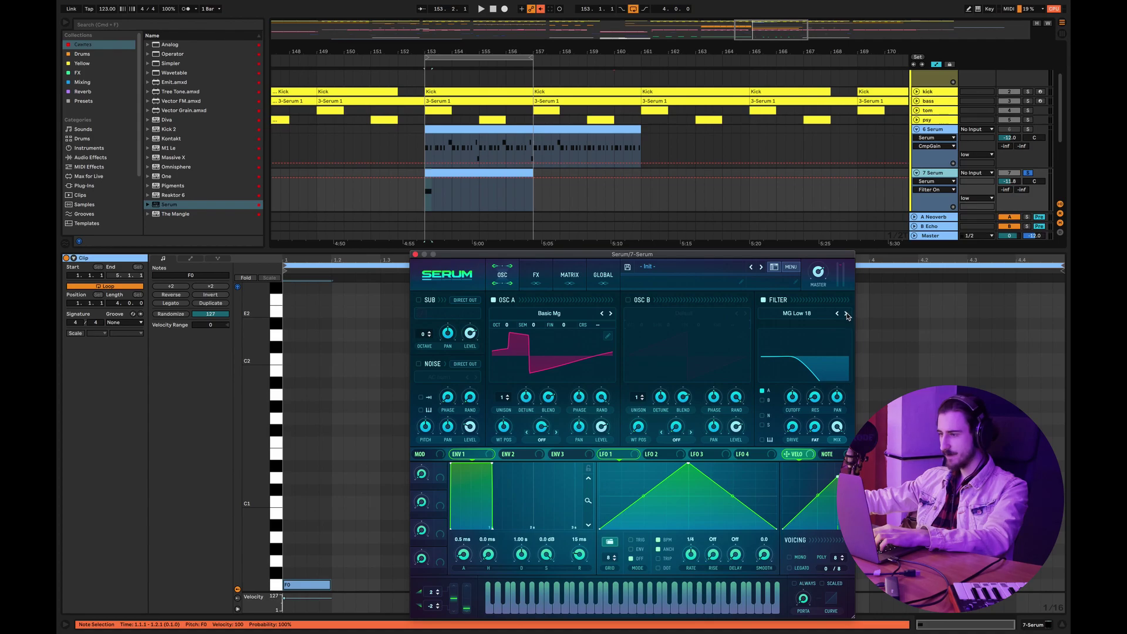
left_click(794, 397)
key("space")
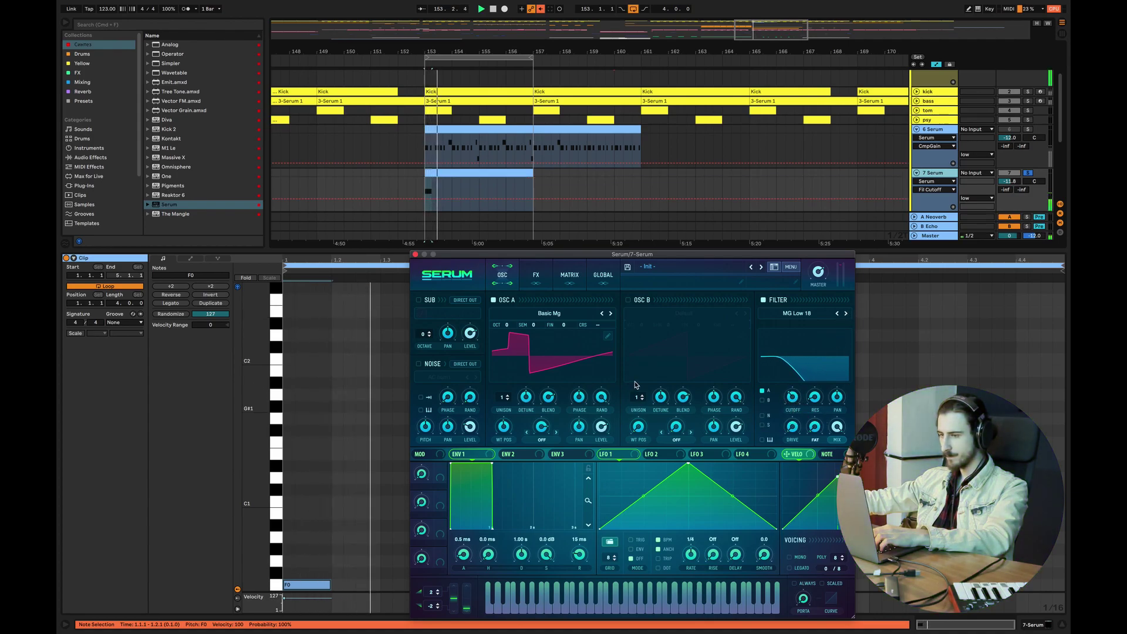
Lengthen the F0 note to two beats and replay the loop from the start
left_click_drag(328, 585, 380, 574)
key("space")
key("space")
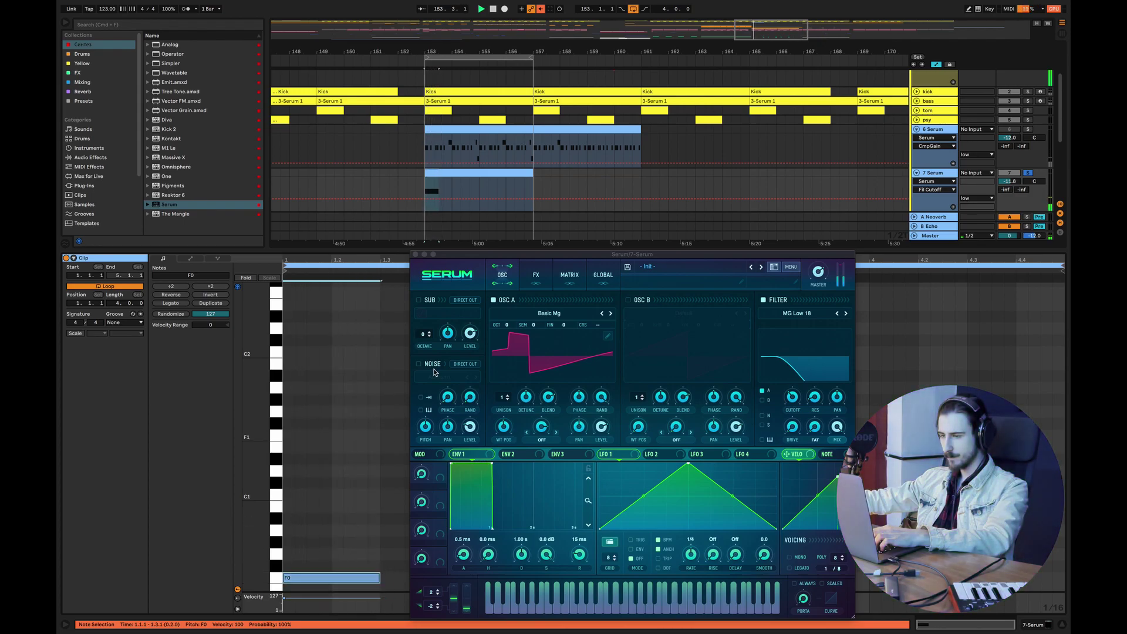
Close the Serum window and add a one-beat F#0 note at 1.3, right after the F0 note
key("space")
left_click(416, 254)
key("space")
key("space")
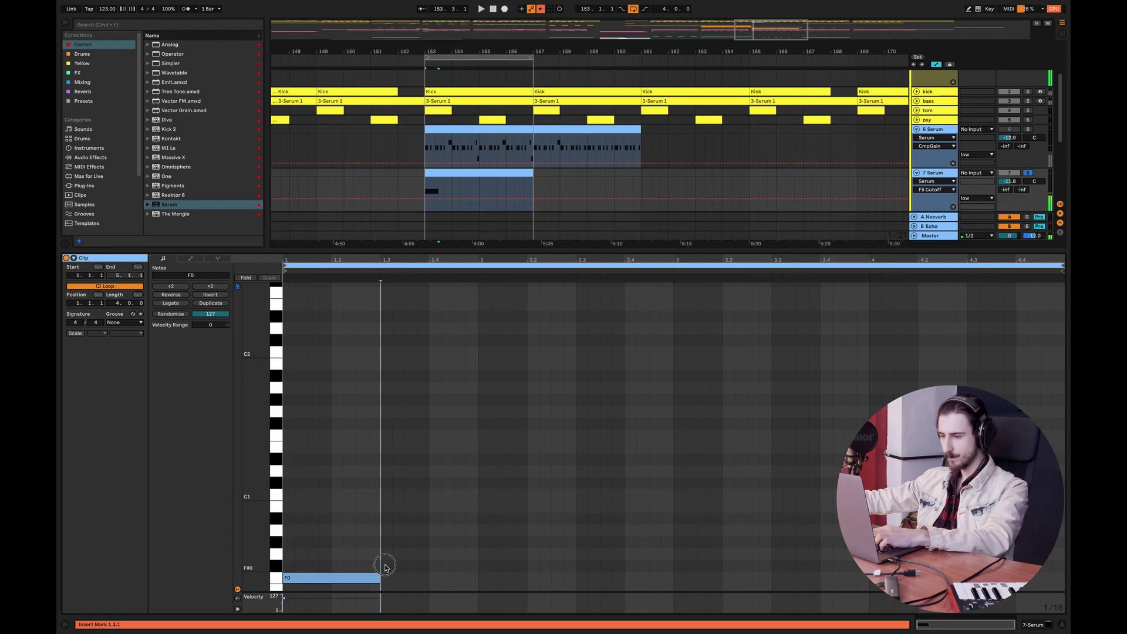
double_click(385, 565)
key("space")
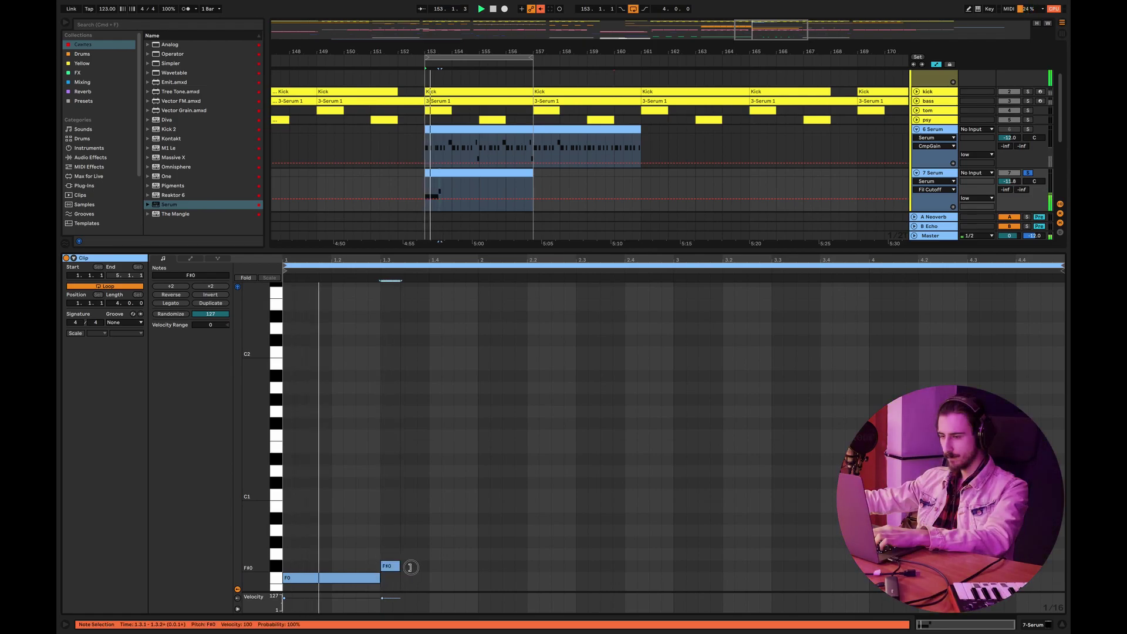
left_click_drag(391, 566, 429, 566)
Add a half-beat A#0 note at 1.4 followed by a half-beat B0 note, auditioning the pattern
double_click(435, 506)
key("space")
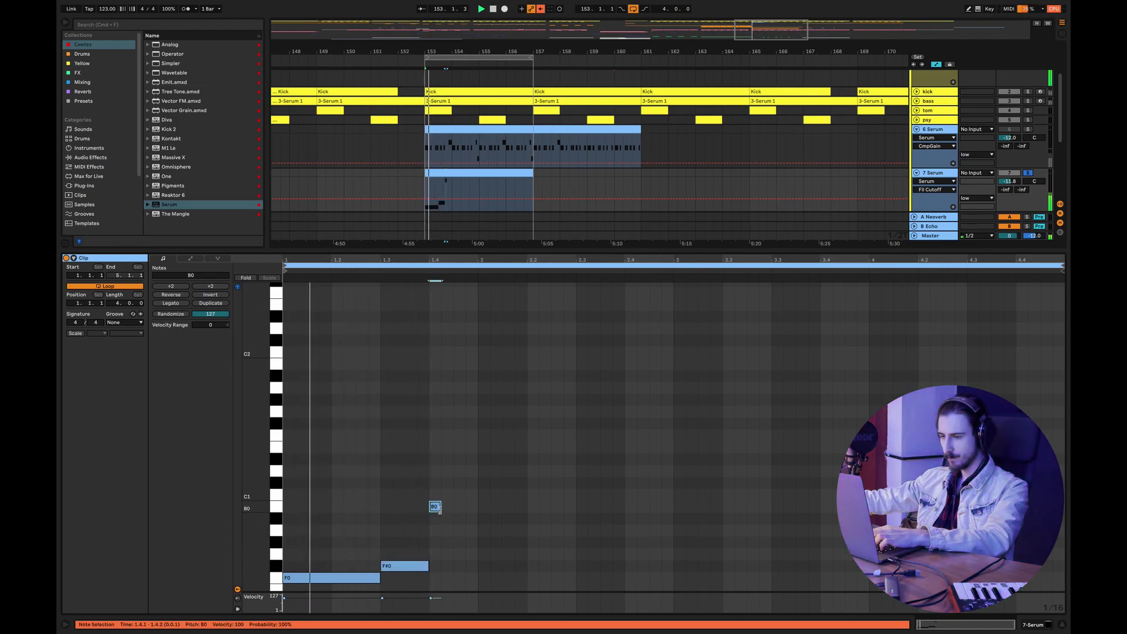
mouse_move(441, 506)
left_mouse_down()
mouse_move(465, 507)
mouse_move(441, 522)
left_mouse_up()
key("space")
key("space")
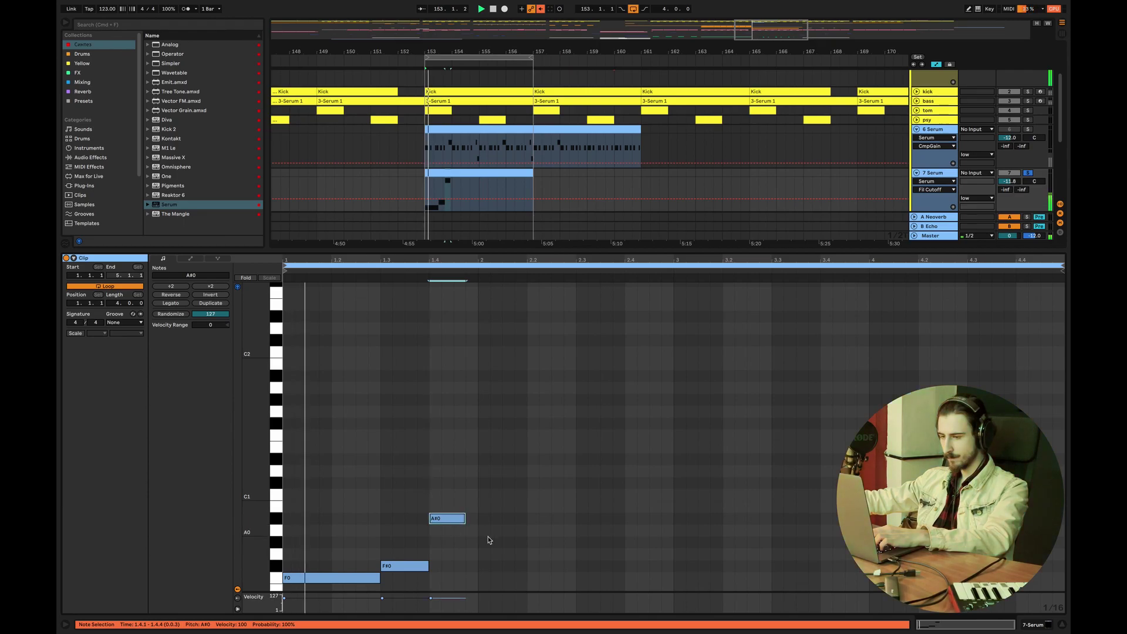
left_click(491, 542)
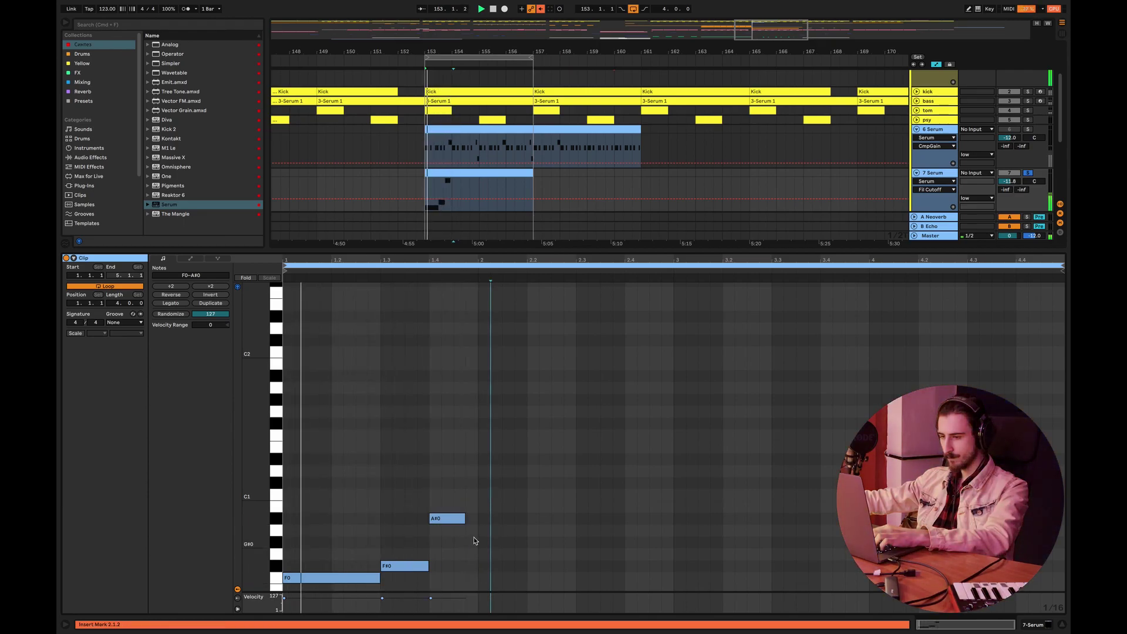
mouse_move(464, 519)
left_mouse_down()
mouse_move(452, 522)
mouse_move(481, 508)
left_mouse_up()
key("space")
double_click(462, 508)
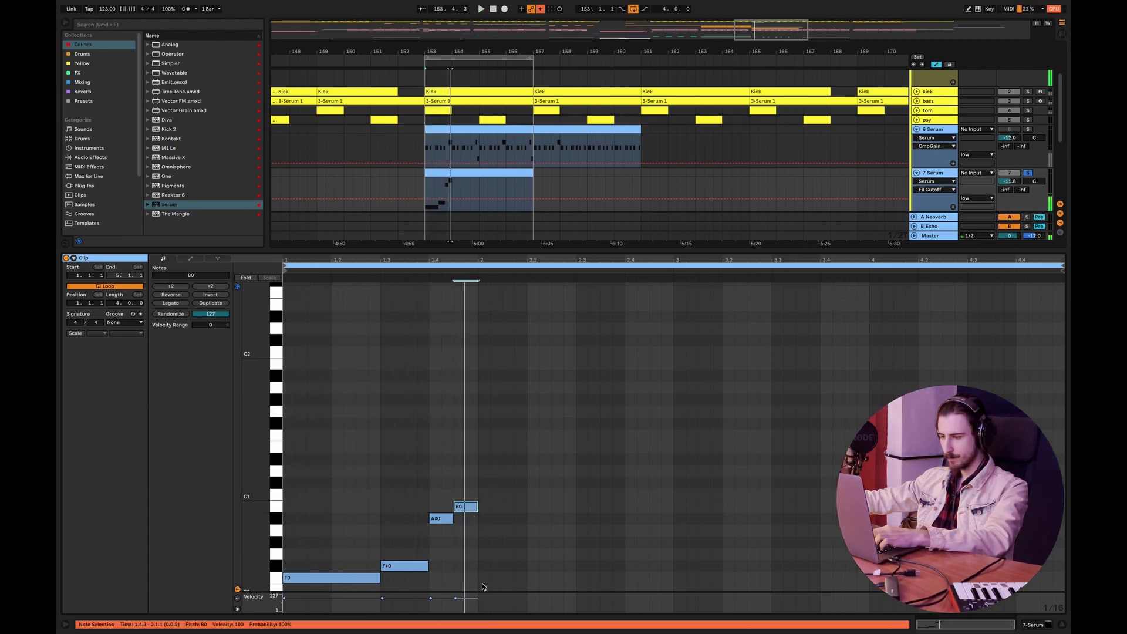
key("space")
Duplicate the first bar's notes three times to fill the four-bar clip
left_click_drag(357, 579, 285, 370)
key("Delete")
key("super+d")
key("super+d")
key("super+d")
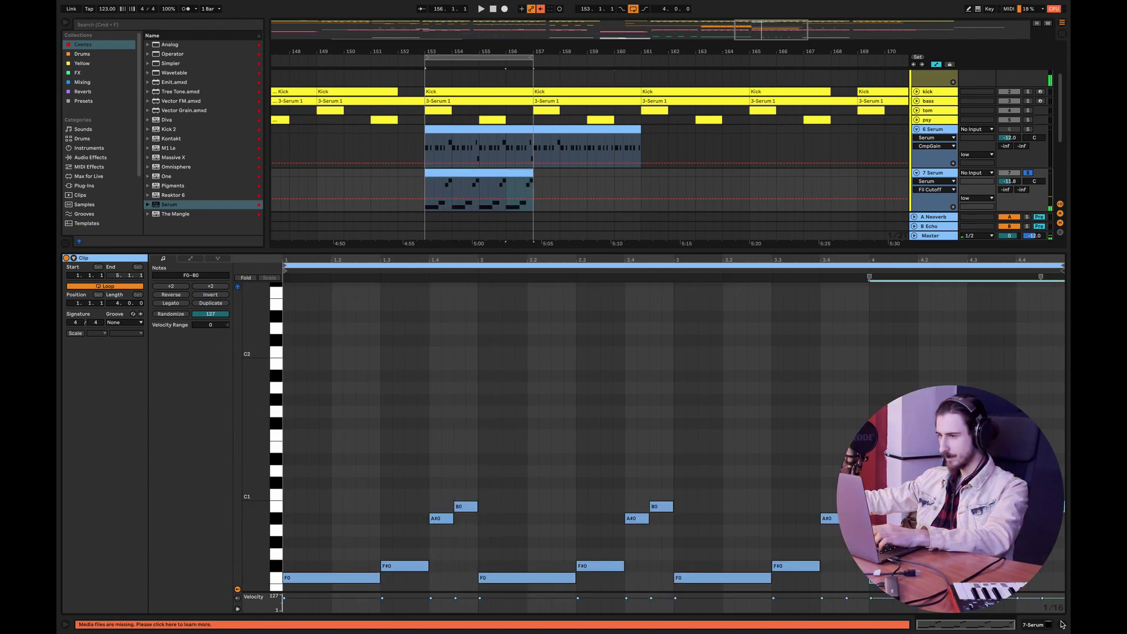
Reopen Serum on the 7 Serum track and switch its voicing to Mono
left_click(1061, 625)
double_click(932, 241)
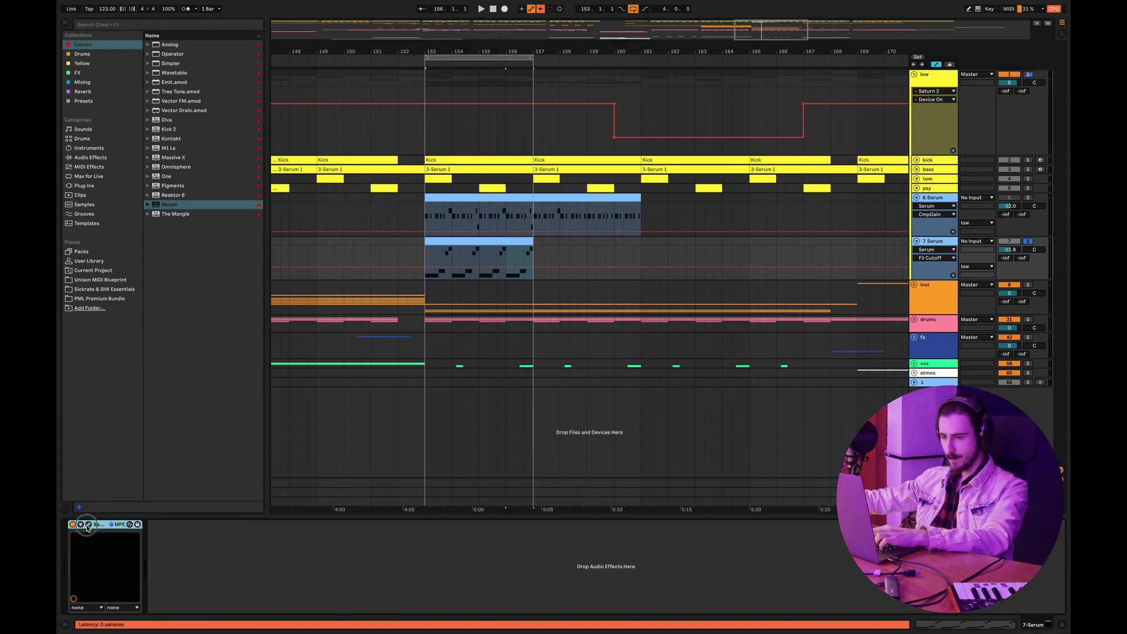
left_click(87, 526)
left_click(790, 557)
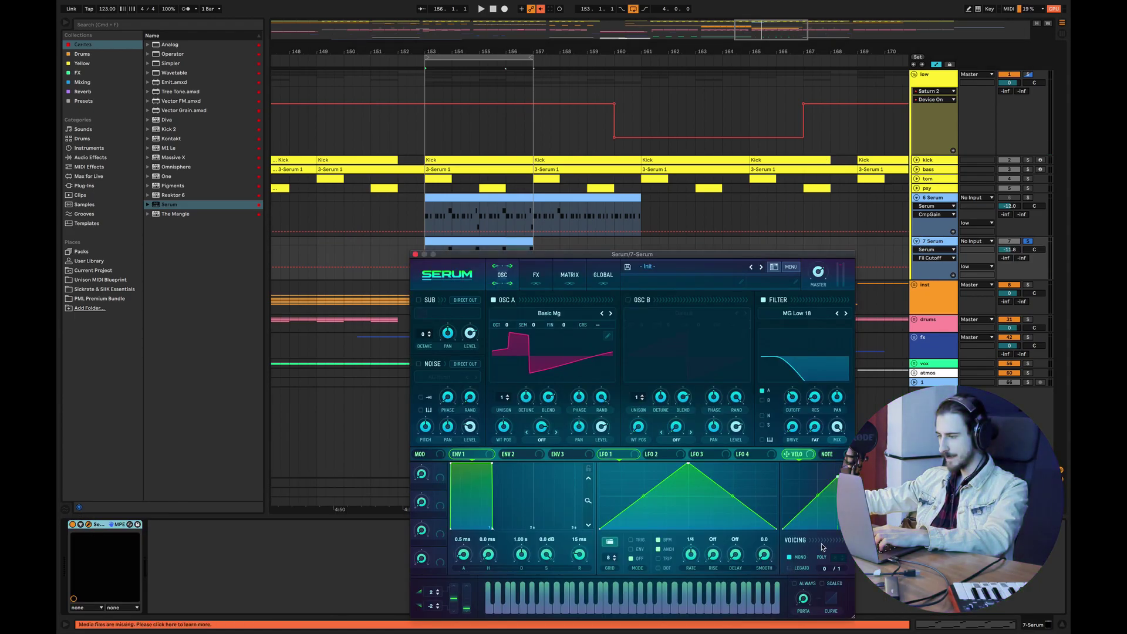
Enable oscillator B, choose the Basic_Mdc wavetable, and adjust its wavetable position to a square-like shape
left_click(628, 300)
left_click(684, 313)
mouse_move(684, 330)
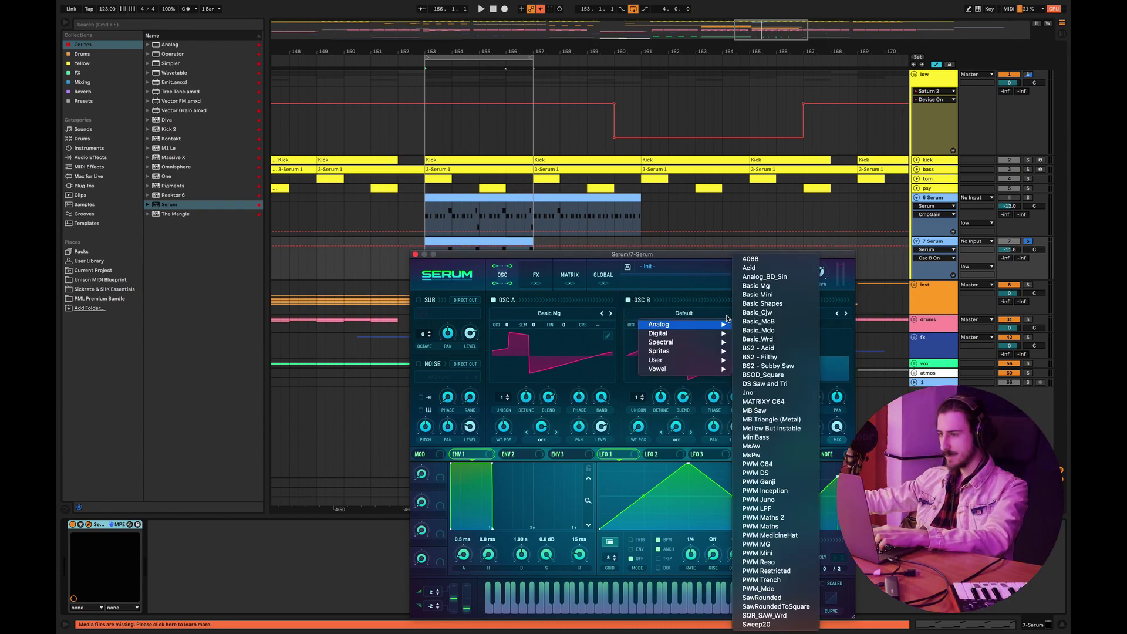
left_click(756, 287)
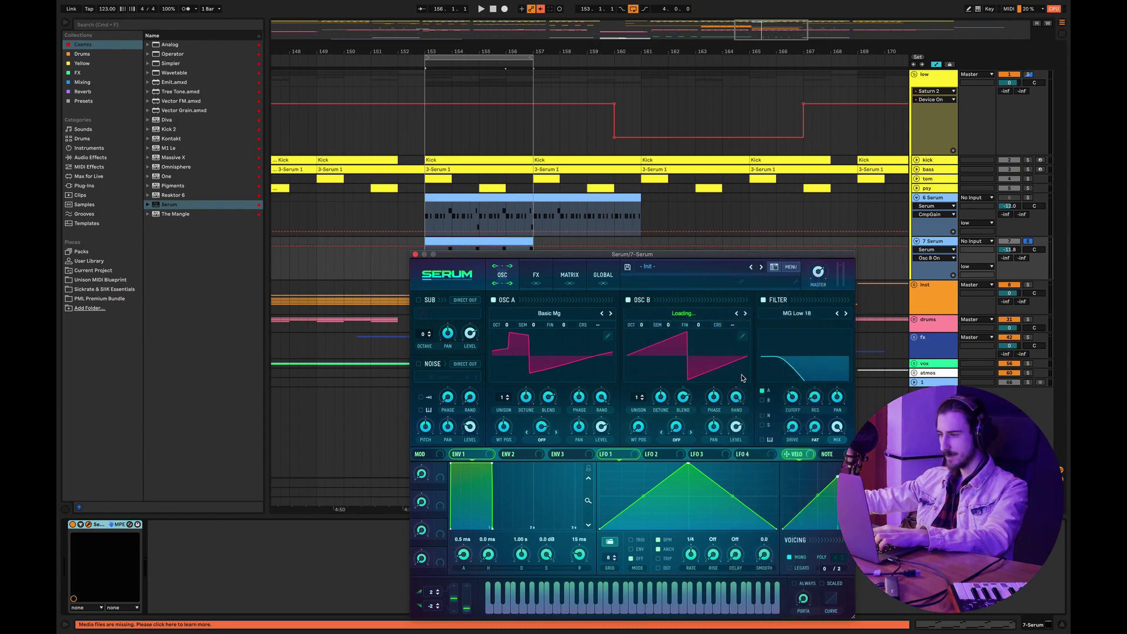
left_click(746, 316)
left_click(738, 314)
left_click_drag(641, 430, 666, 337)
left_click(745, 313)
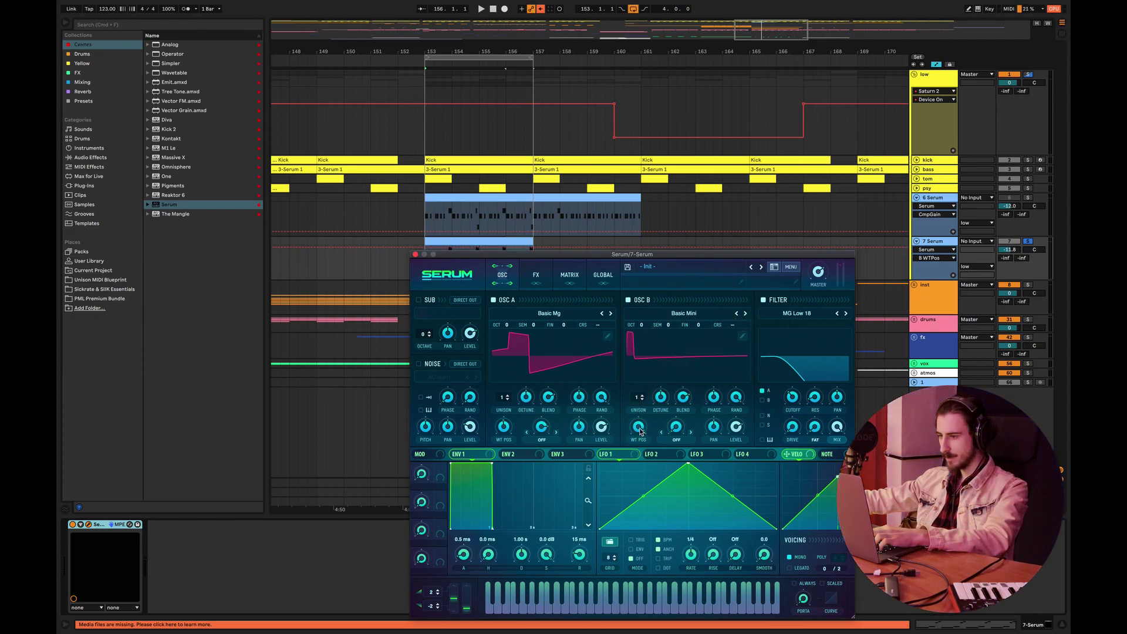
left_click(745, 314)
left_click(745, 314)
left_click_drag(633, 429, 672, 294)
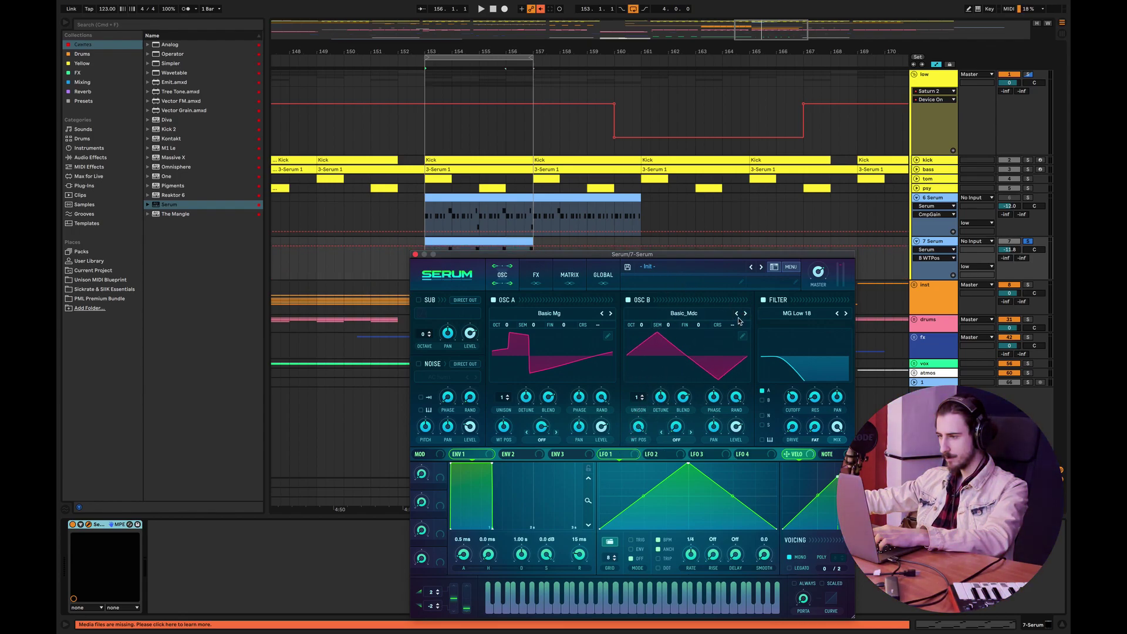
left_click_drag(639, 427, 640, 470)
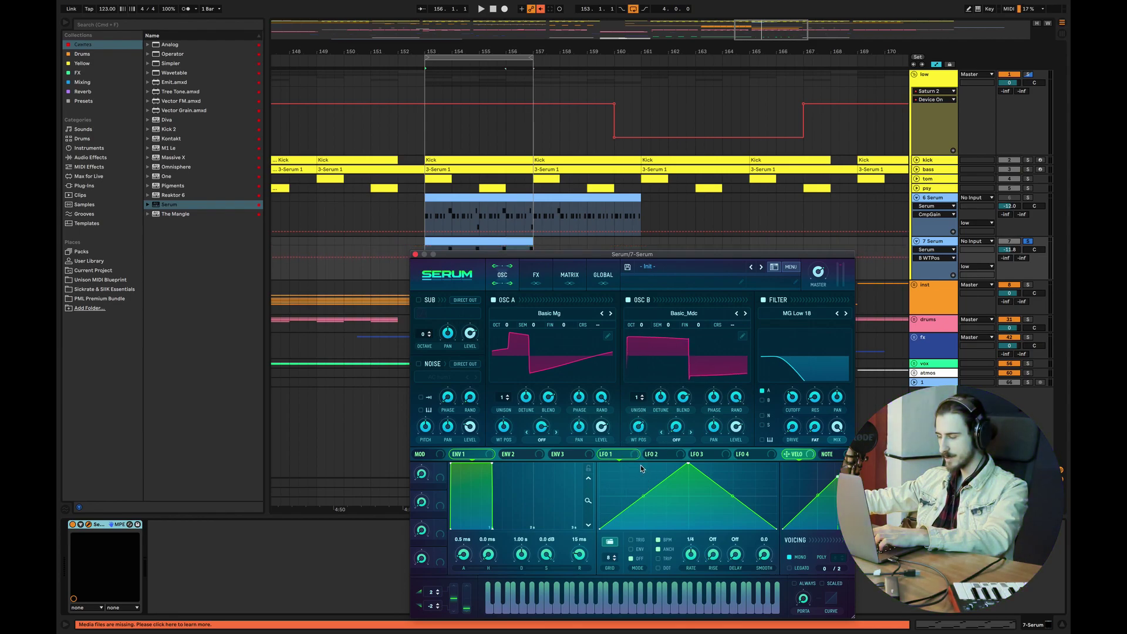
Route oscillator B through the filter and set the resonance to about 23% while the loop plays
key("space")
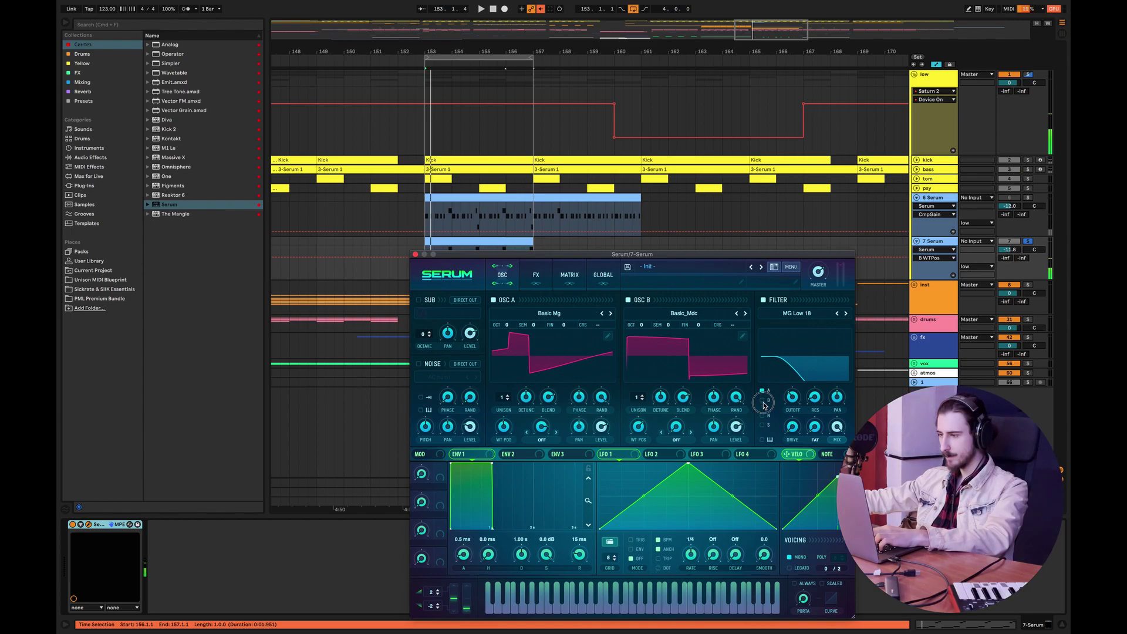
left_click(765, 400)
left_click_drag(816, 376, 820, 380)
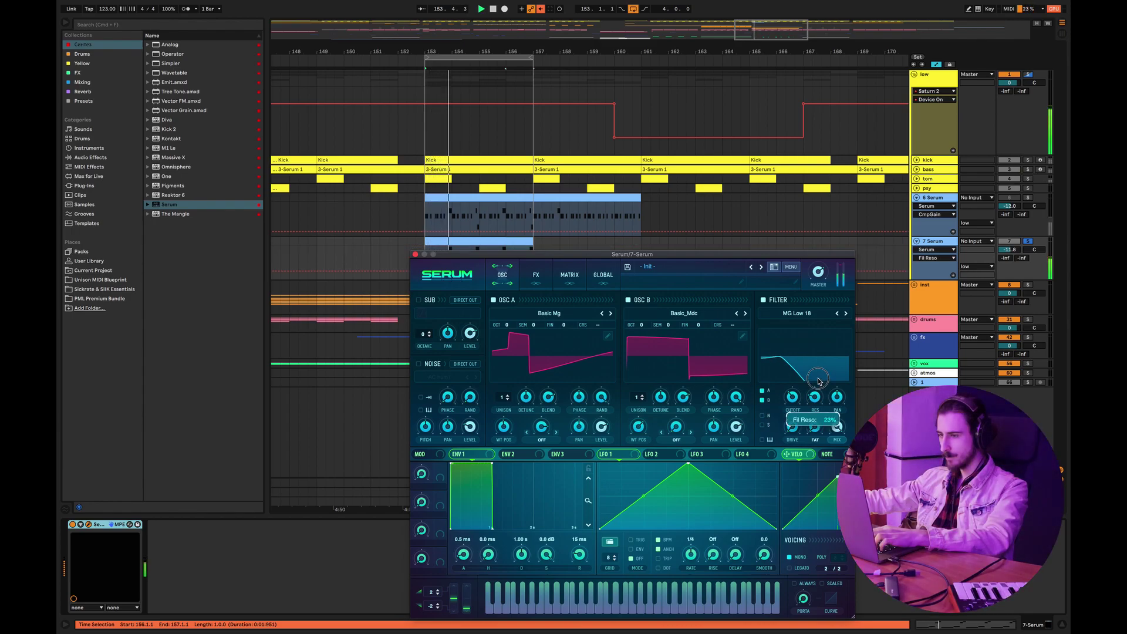
key("space")
In the clip's first bar, delete B0, lengthen A#0 to one beat, and add a half-beat C#1 note at 1.4.3
left_click(415, 255)
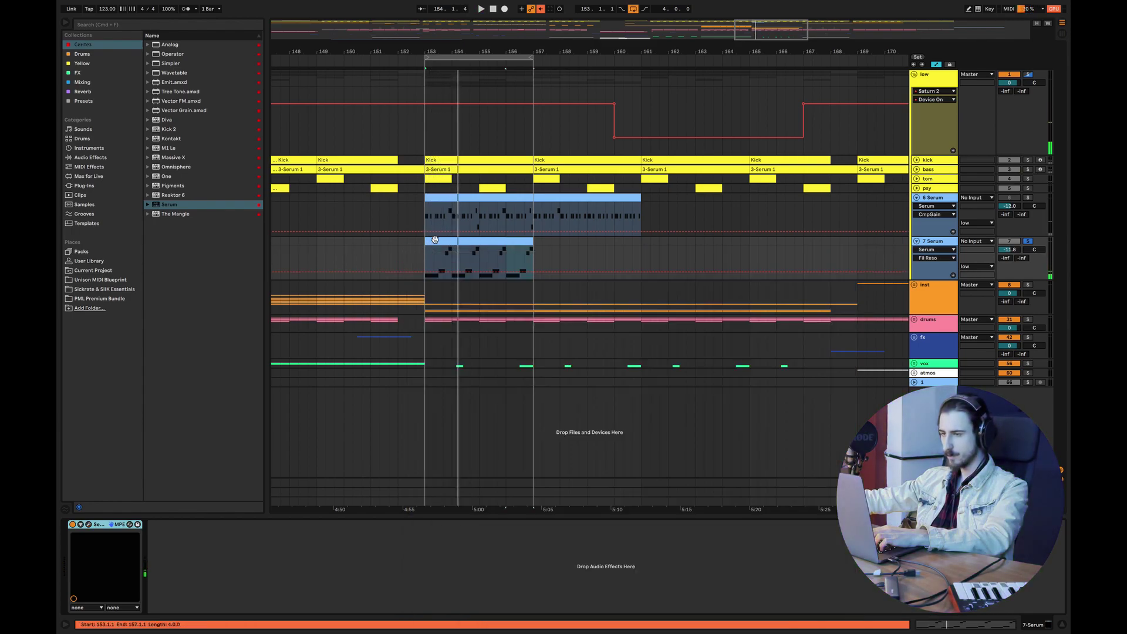
double_click(435, 241)
left_click(510, 446)
key("space")
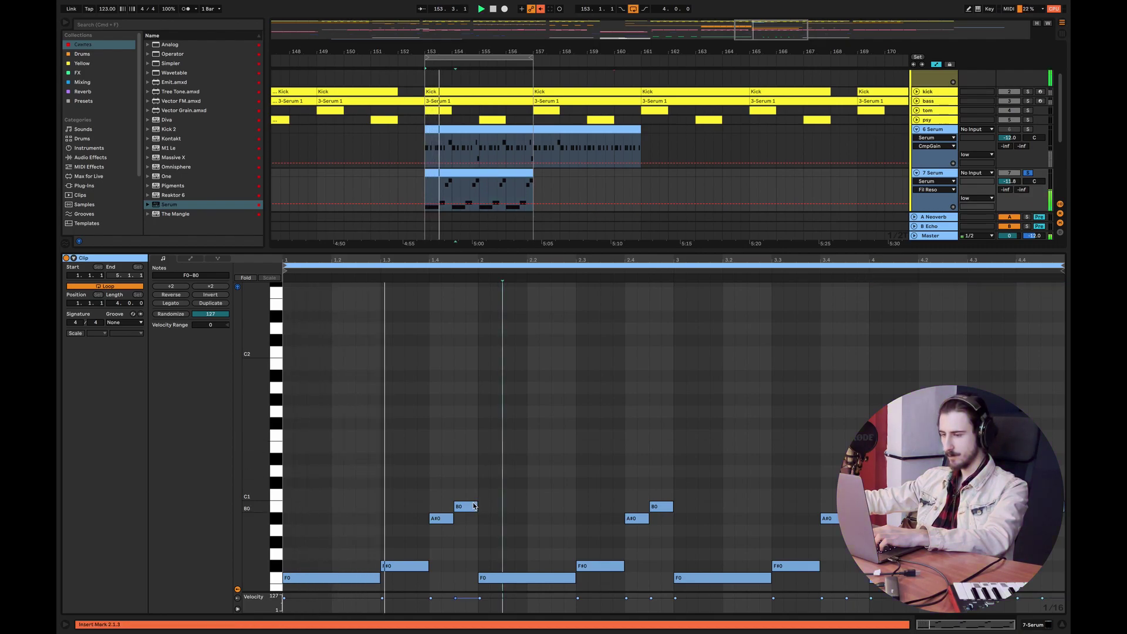
double_click(473, 507)
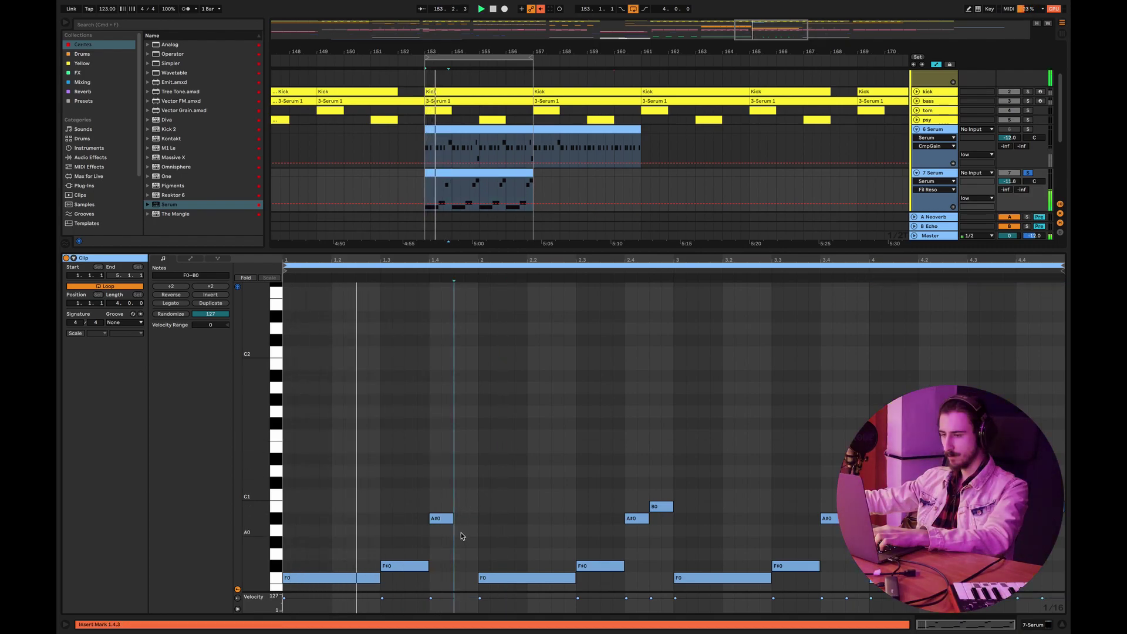
left_click_drag(452, 519, 478, 520)
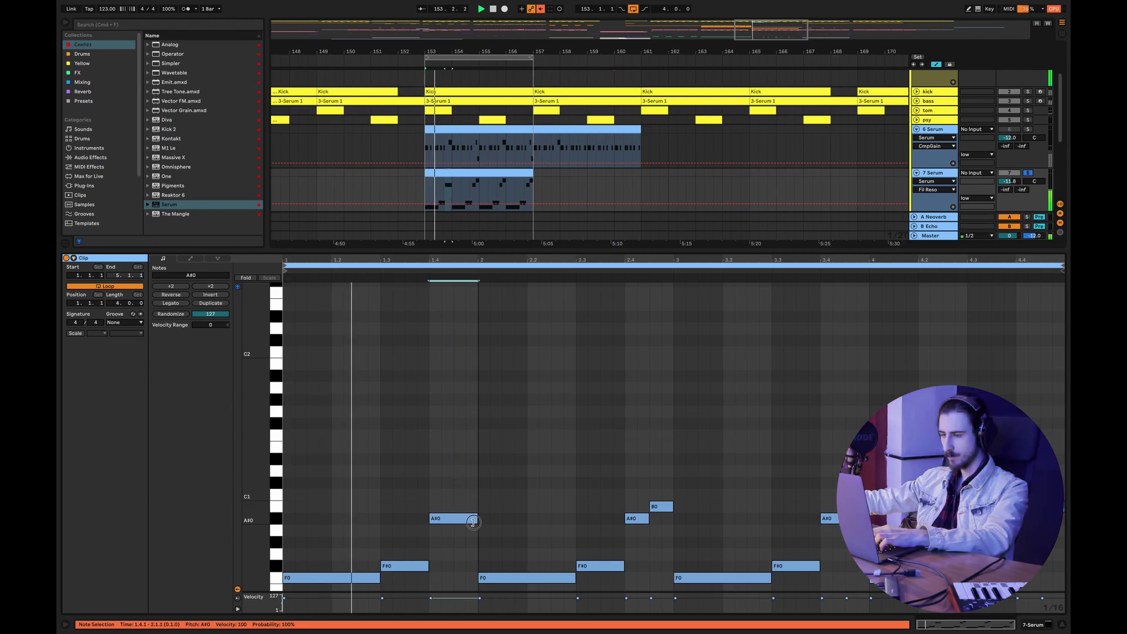
double_click(459, 483)
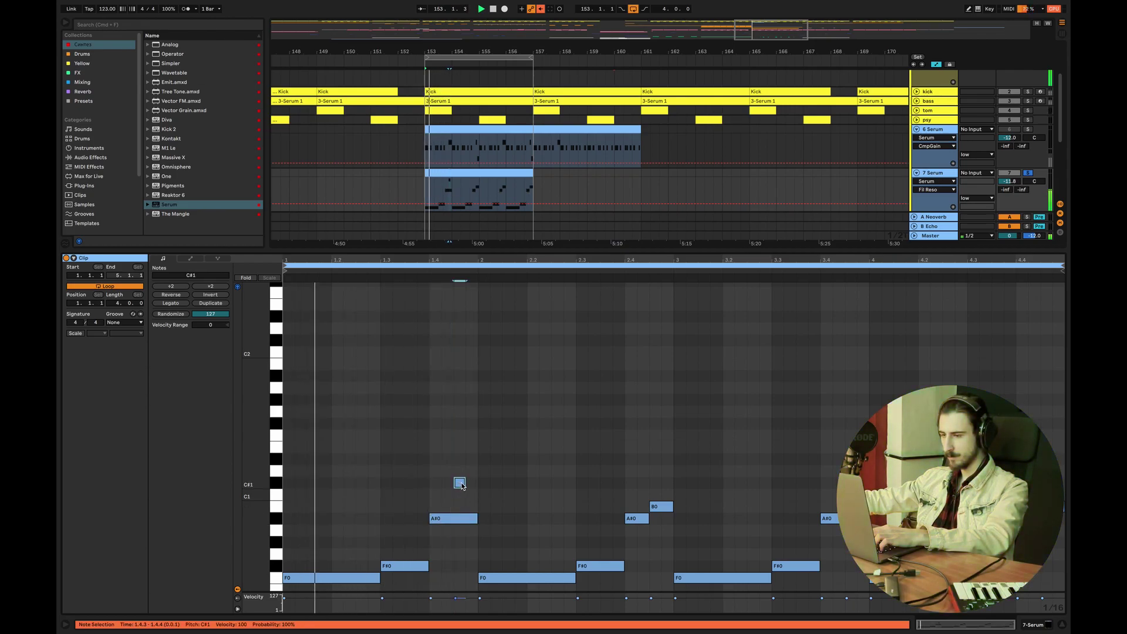
left_click_drag(468, 484, 478, 483)
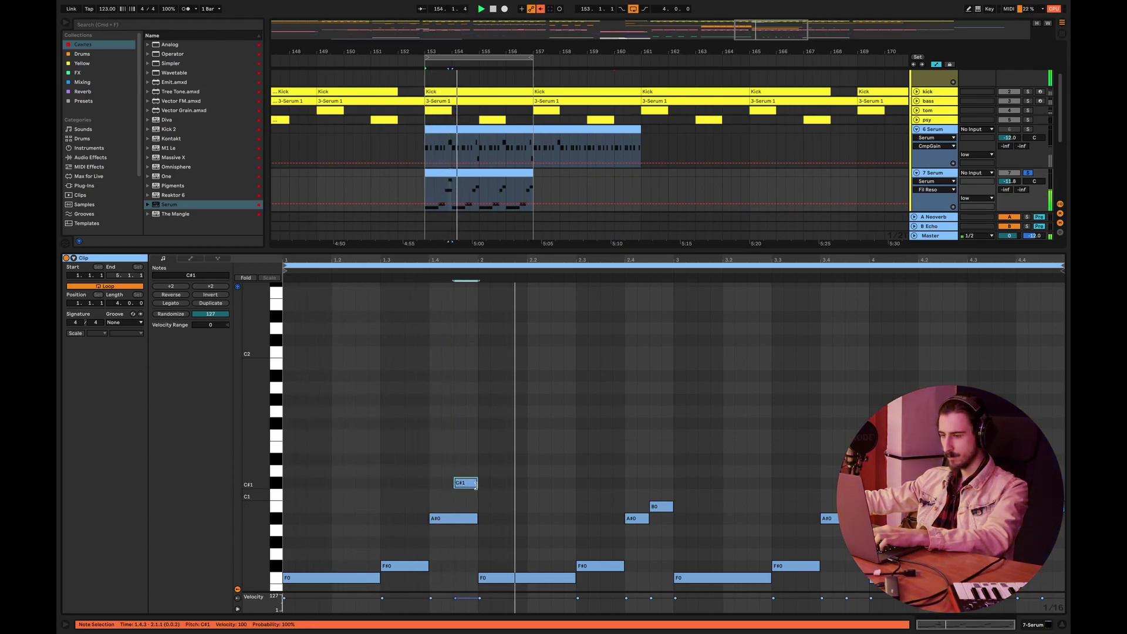
In the second bar, move A#0 to D#0 and lengthen it to one beat, then lower B0 to A#0
scroll(588, 482, "down", 3)
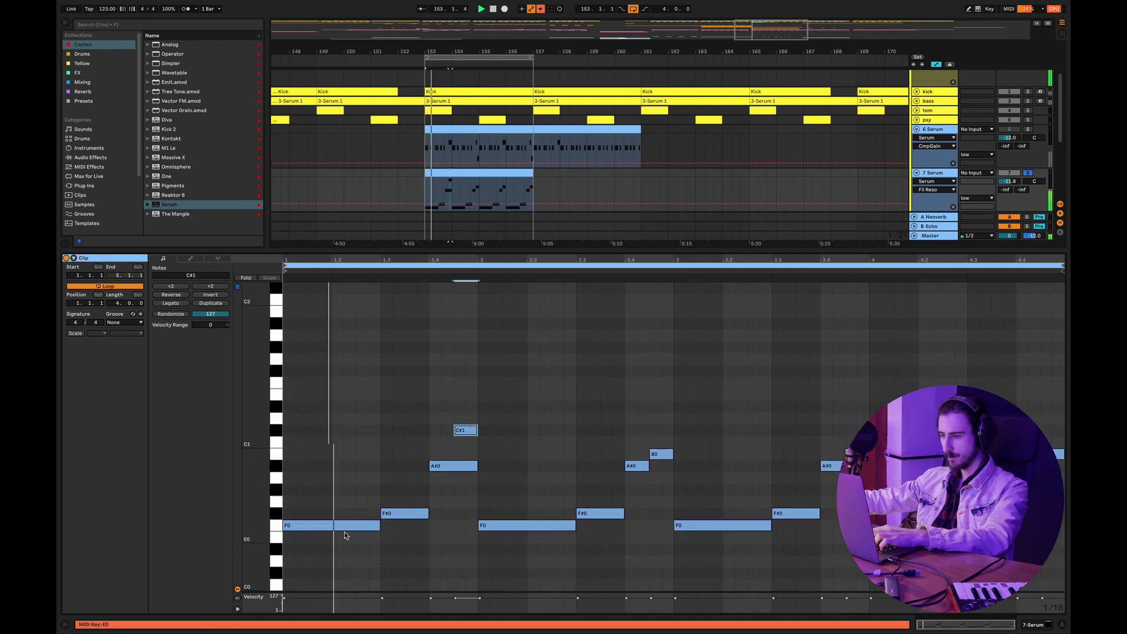
left_click_drag(622, 466, 671, 547)
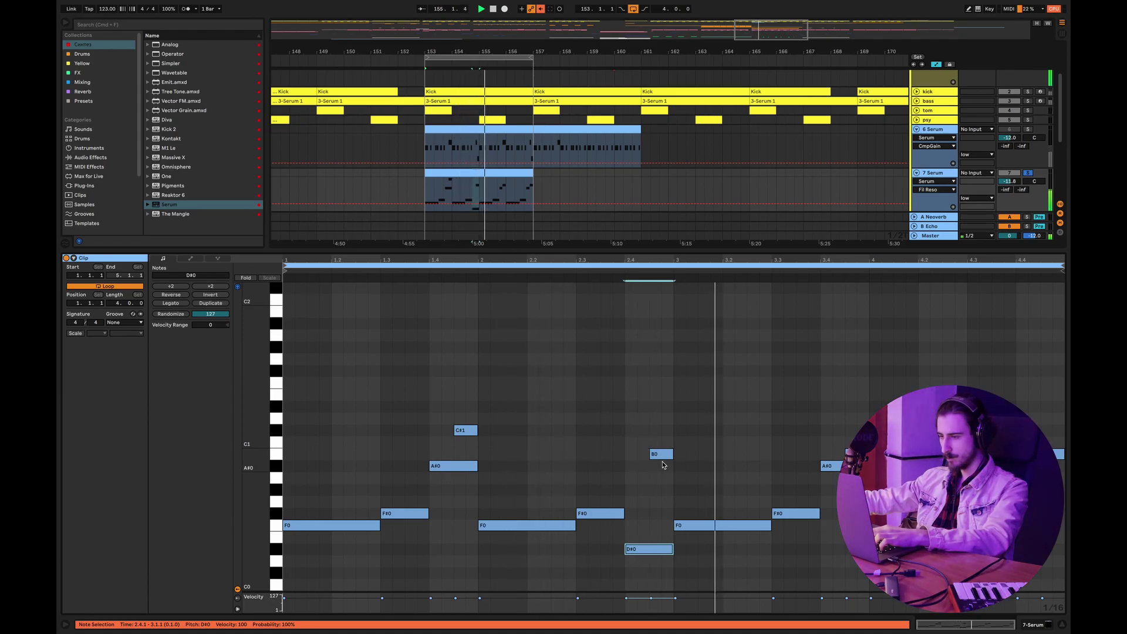
left_click(662, 455)
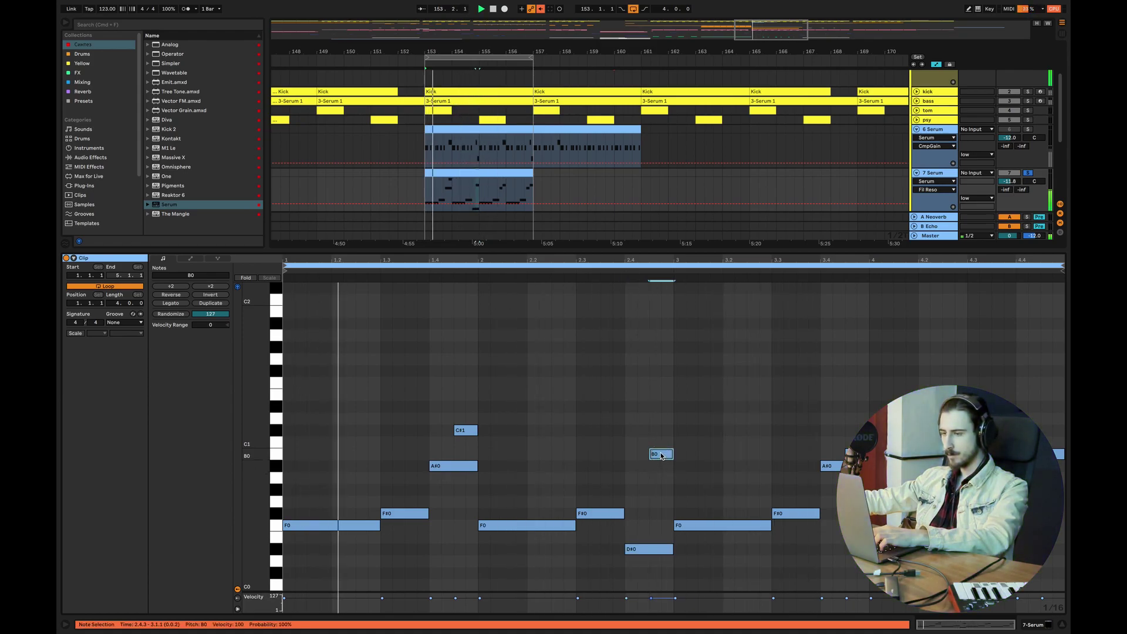
mouse_move(661, 456)
left_mouse_down()
mouse_move(662, 499)
mouse_move(660, 466)
left_mouse_up()
left_click(591, 272)
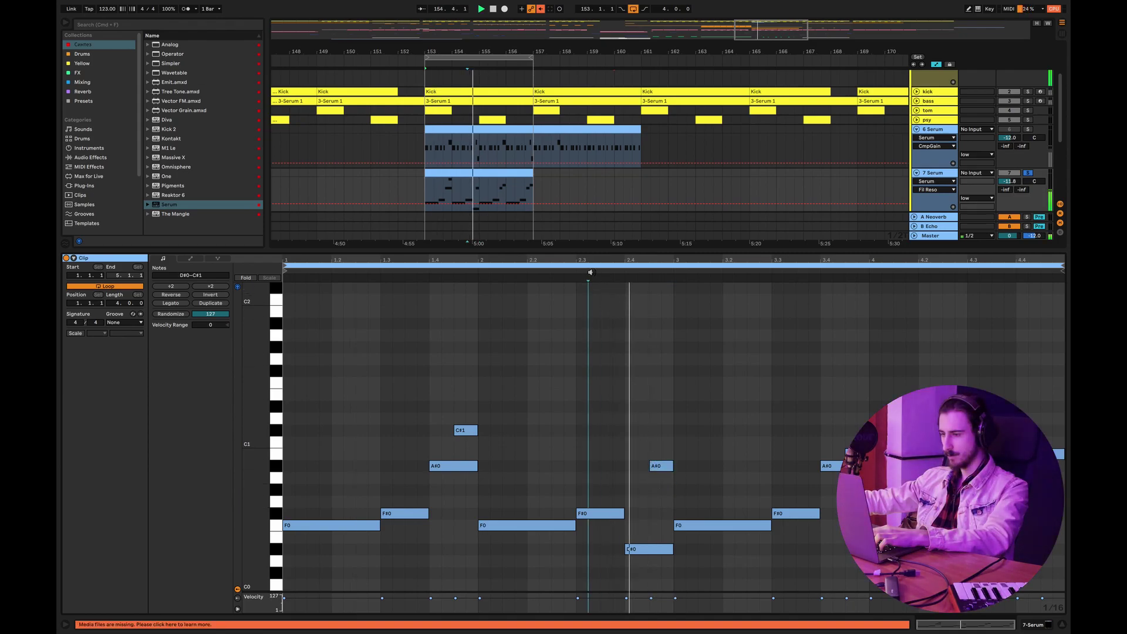
Stop playback, shorten the 7 Serum clip to its first two bars, and duplicate it to fill bars 155–156
key("space")
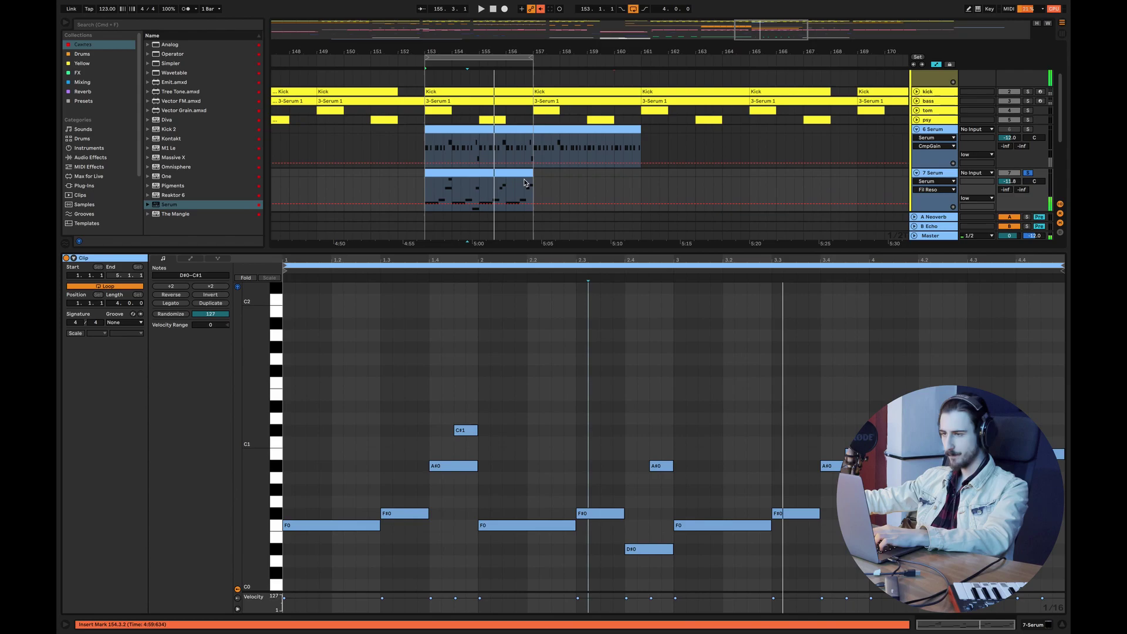
left_click_drag(529, 174, 477, 180)
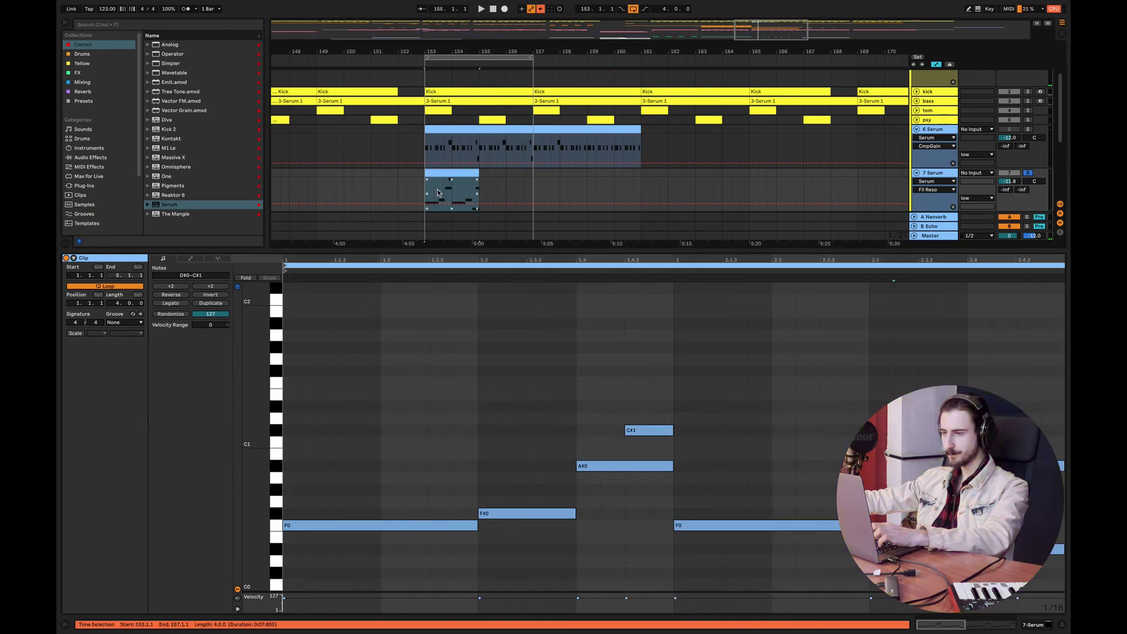
key("super+d")
Shorten the decay of Serum's Env 1, lower its sustain to about -14.8 dB, and move the plug-in window aside
left_click(1063, 625)
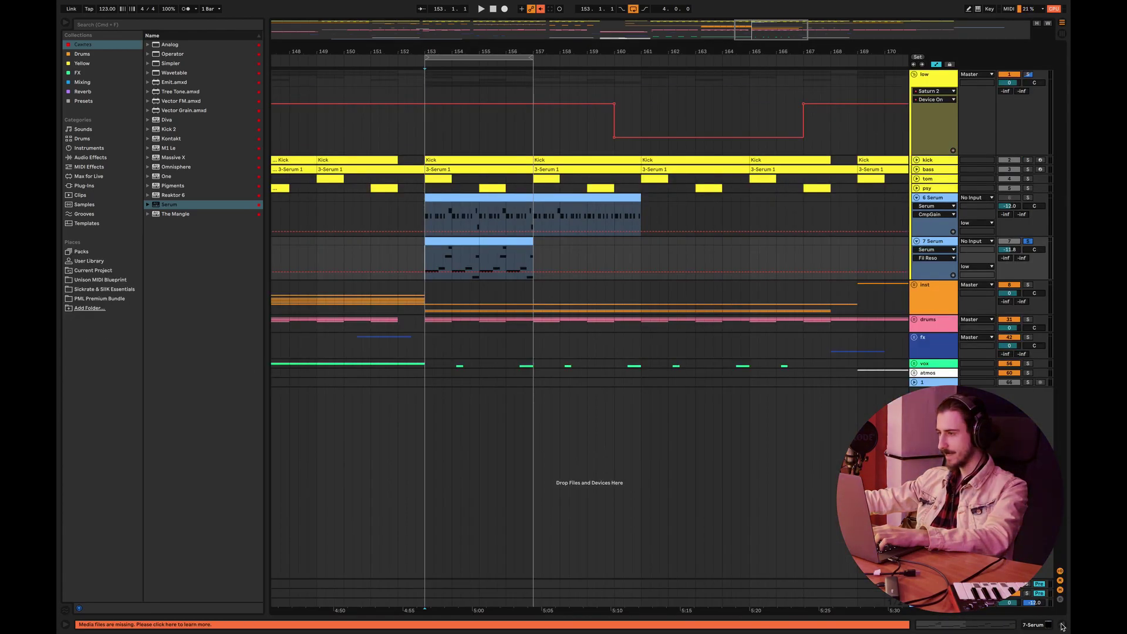
double_click(938, 246)
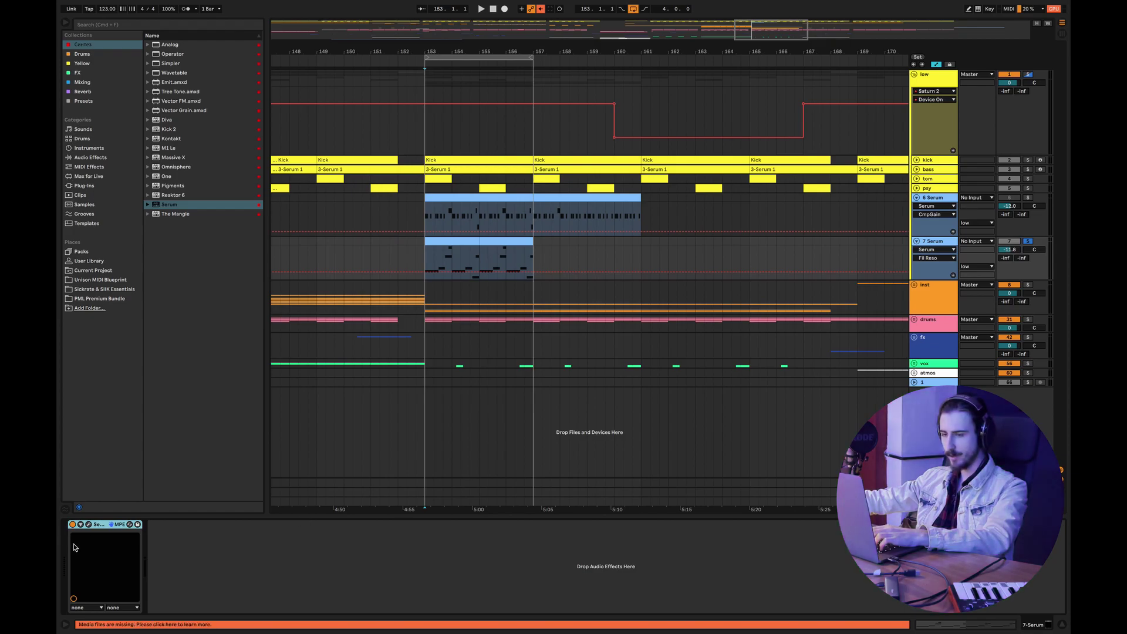
left_click(88, 524)
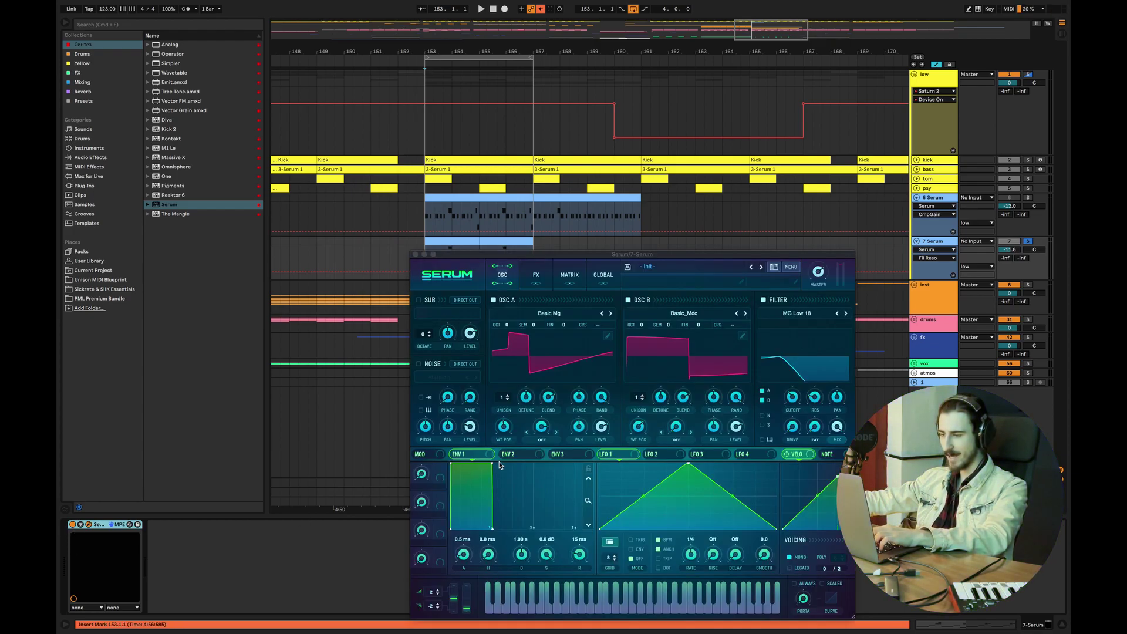
left_click_drag(492, 465, 478, 495)
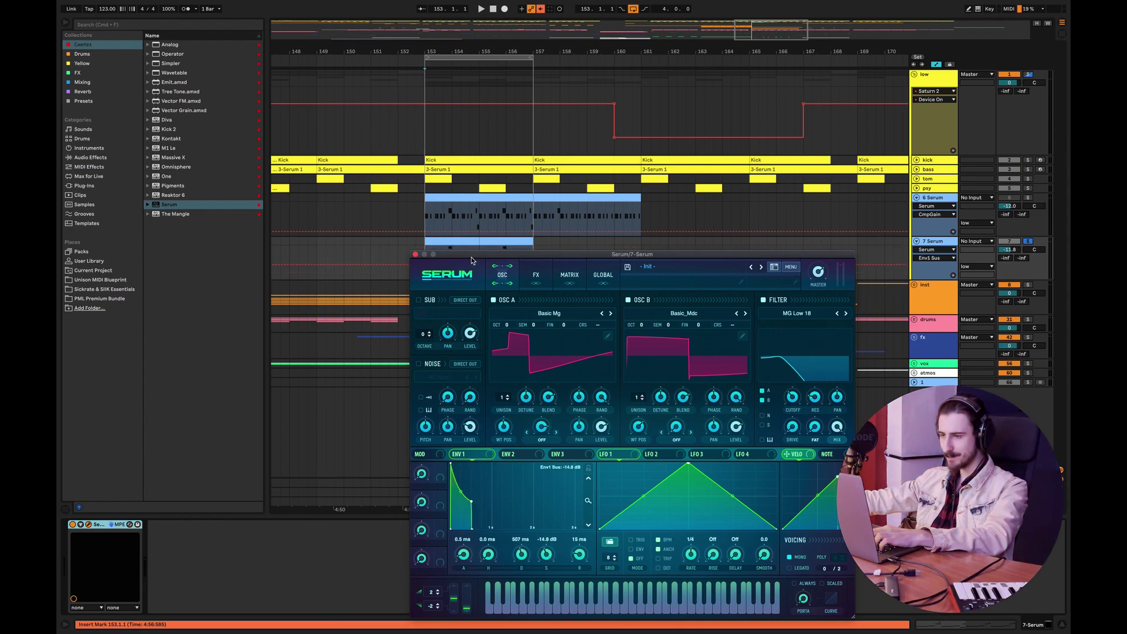
left_click_drag(471, 258, 517, 617)
Lengthen the first bar's F#0 note to 1.4.2 and extend F0 slightly past 1.3 so neighbouring notes overlap
double_click(446, 242)
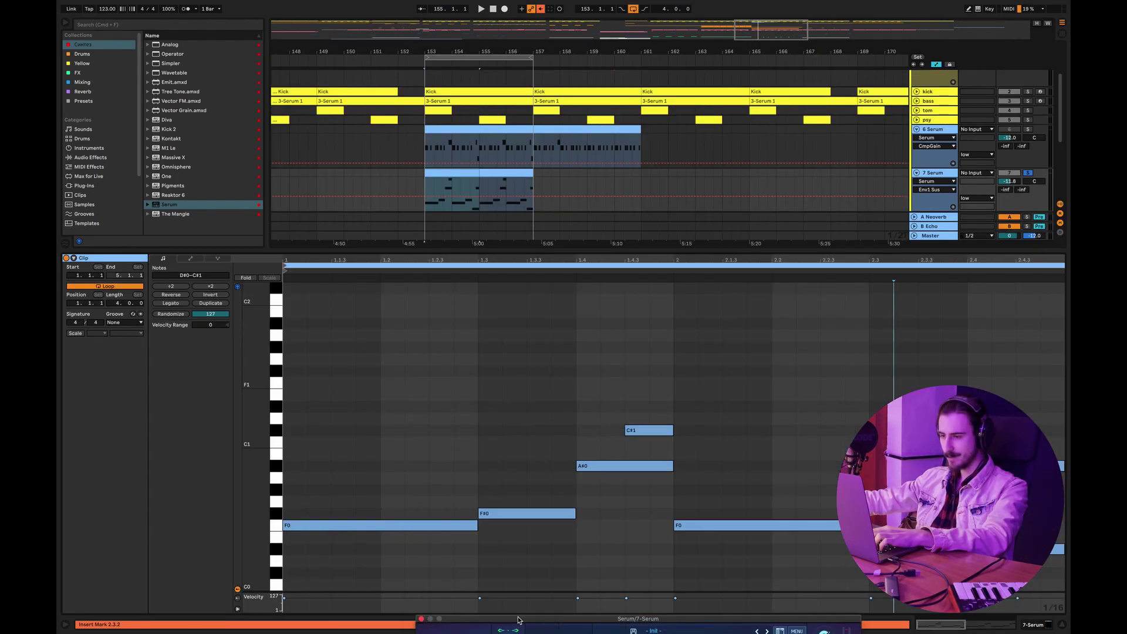
left_click_drag(575, 513, 599, 514)
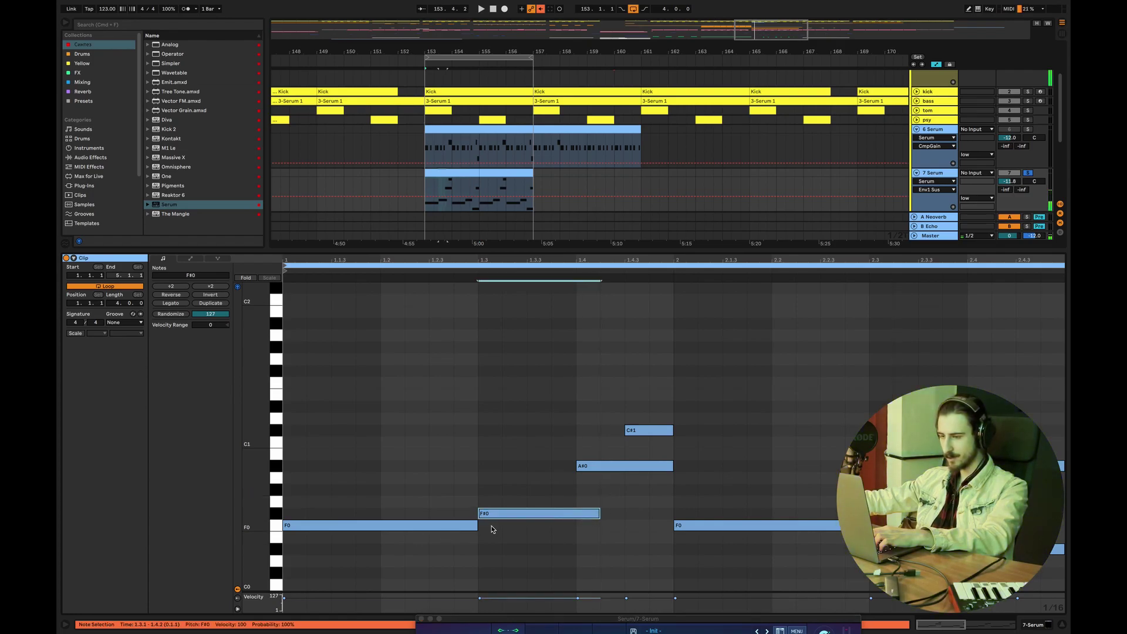
mouse_move(476, 527)
left_mouse_down()
mouse_move(320, 529)
mouse_move(492, 532)
left_mouse_up()
double_click(369, 526)
double_click(441, 525)
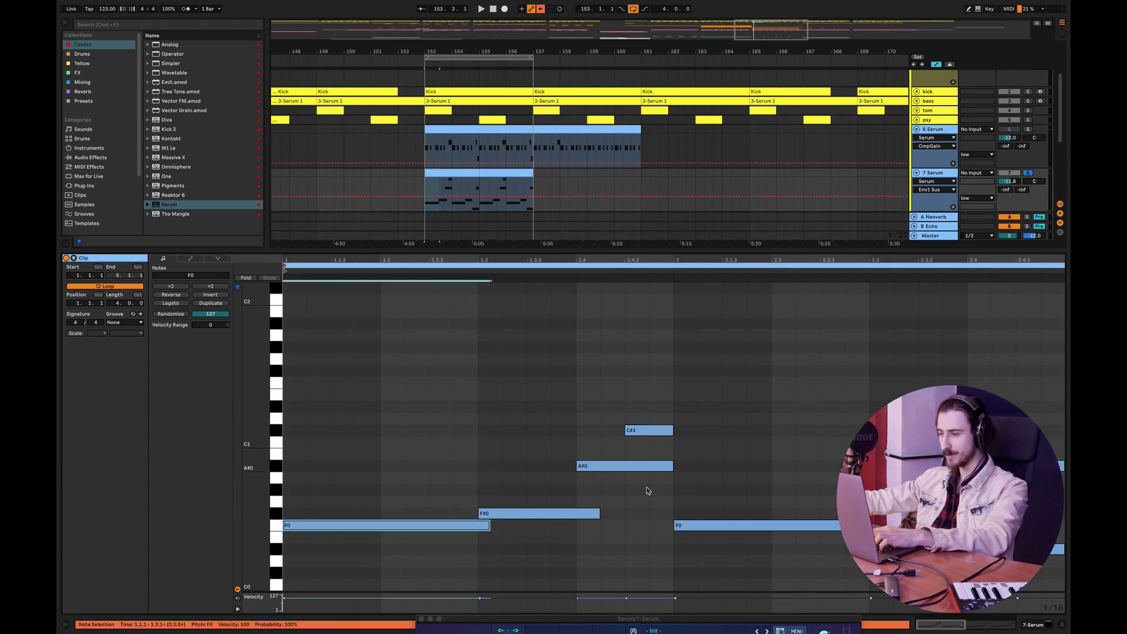
Shorten the first bar's A#0 note so it only slightly overlaps C#1, and adjust the D#0 note's end at 2.4
left_click_drag(672, 467, 648, 472)
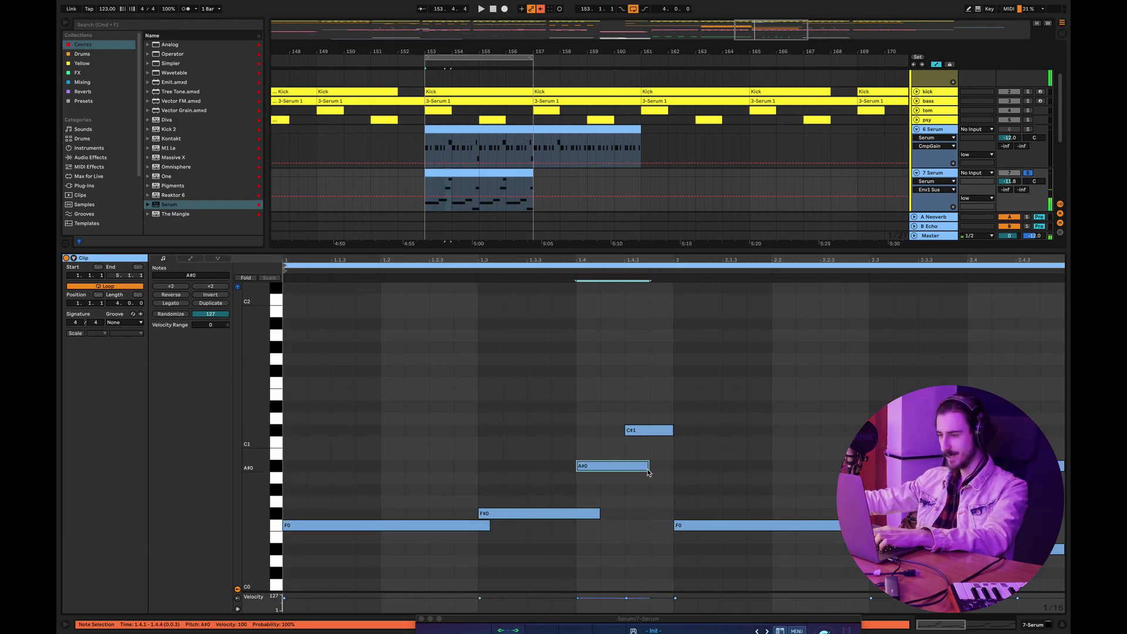
left_click_drag(638, 619, 622, 578)
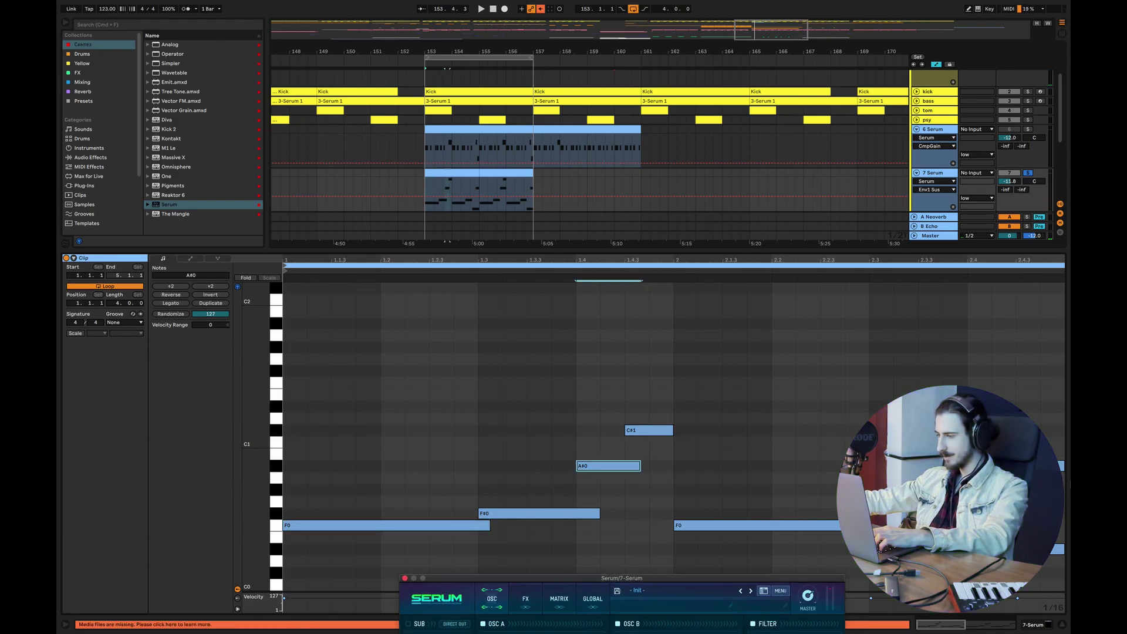
left_click(1054, 467)
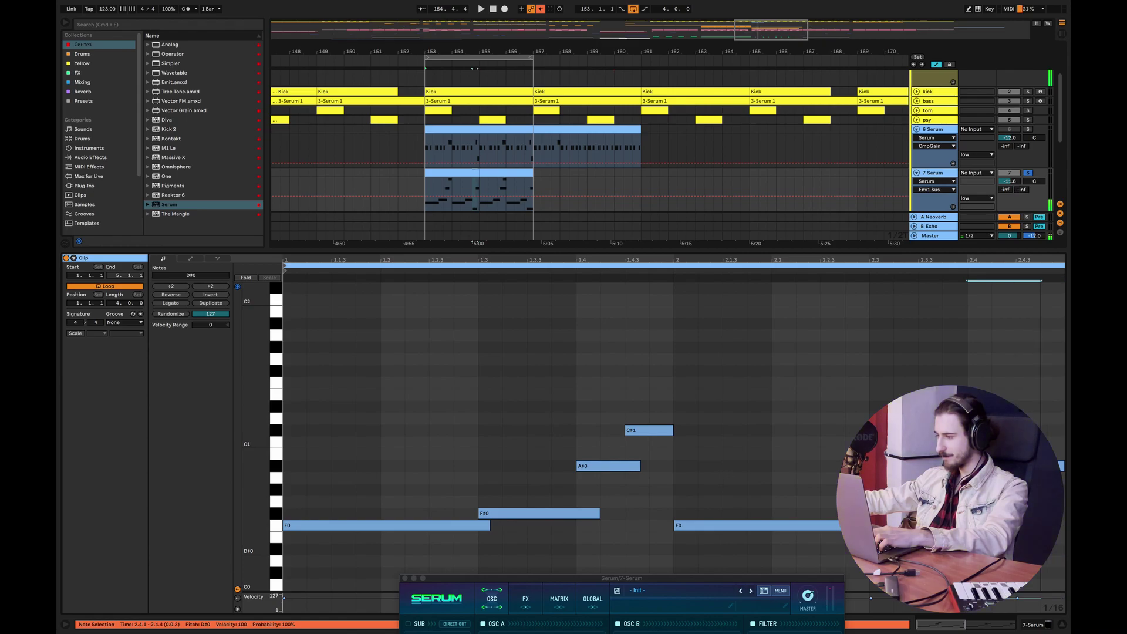
Set the release of Serum's Env 1 to about 52 ms, raise its sustain to -6.0 dB, and play the loop
left_click_drag(710, 579, 638, 220)
left_click(759, 278)
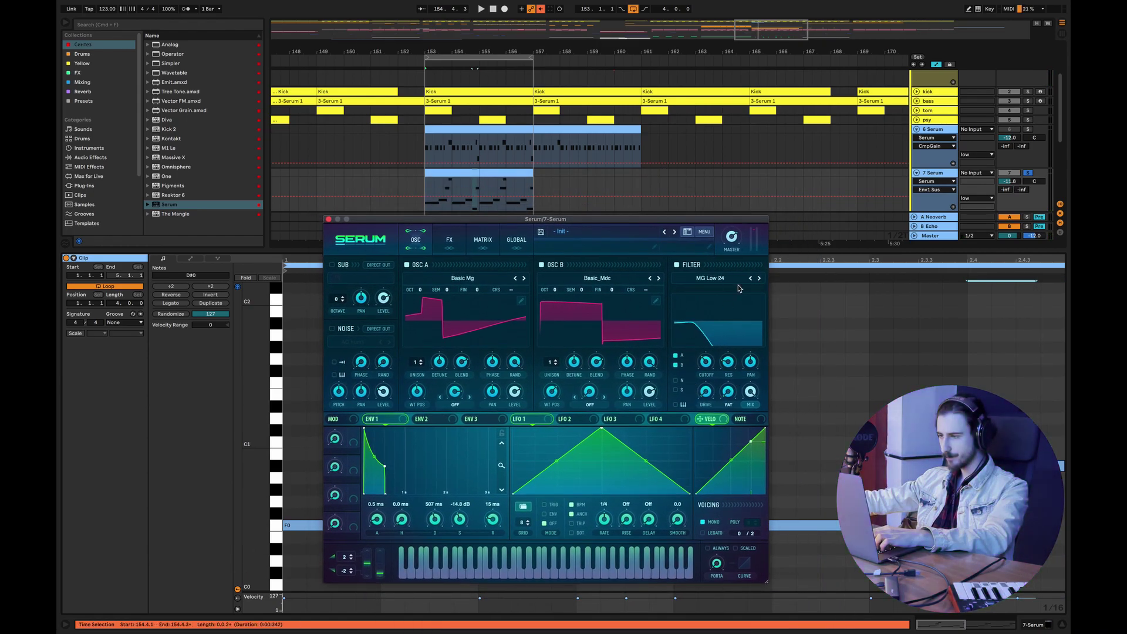
mouse_move(705, 359)
key("space")
left_click(707, 389)
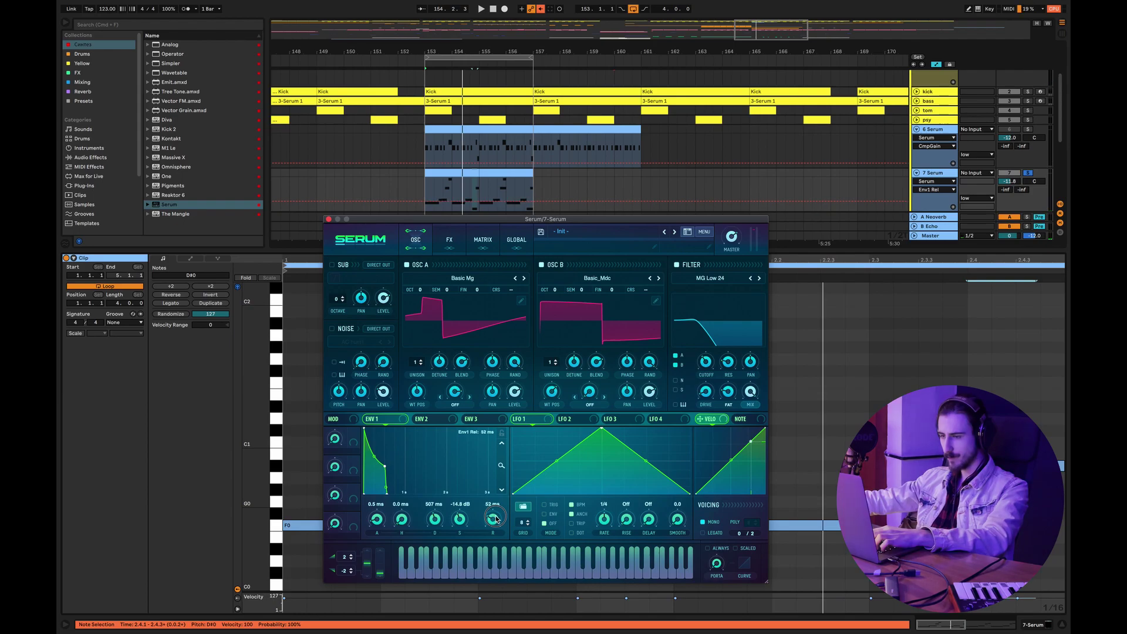
key("space")
left_click_drag(460, 516, 470, 494)
key("space")
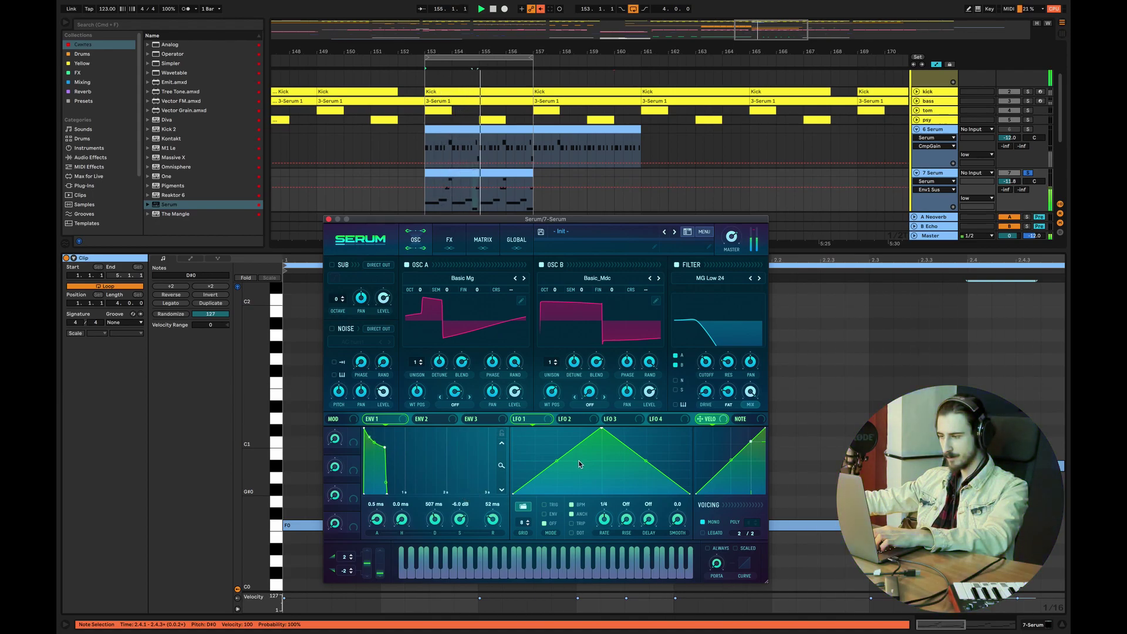
Close the plug-in window and lengthen the second bar's F0 note to 2.3.2 so it overlaps the following F#0
left_click(329, 219)
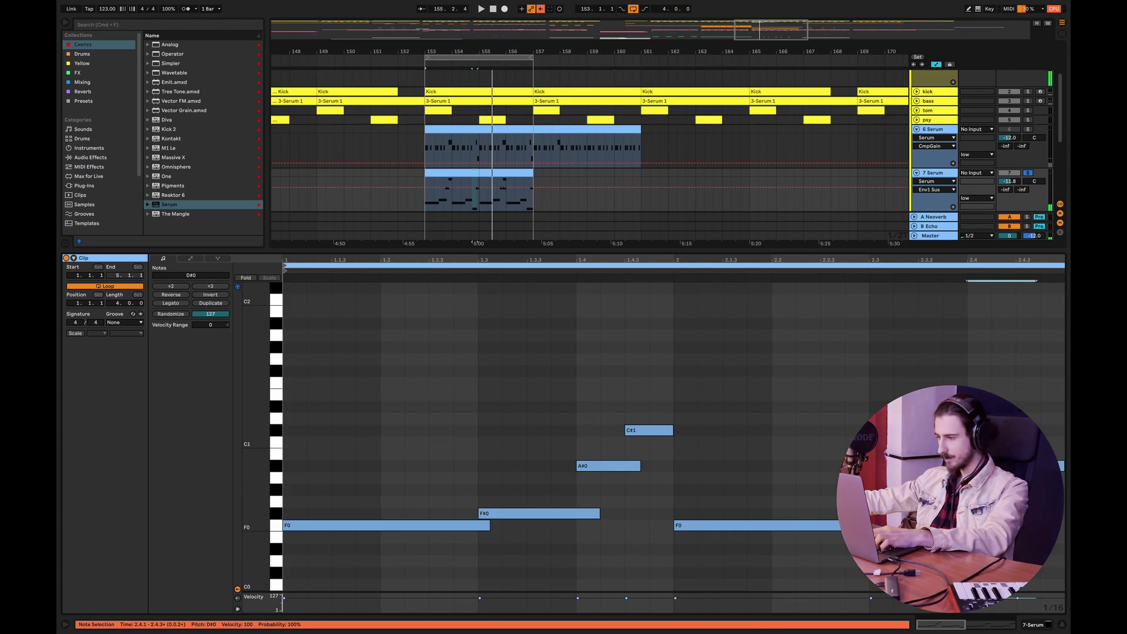
left_click(846, 525)
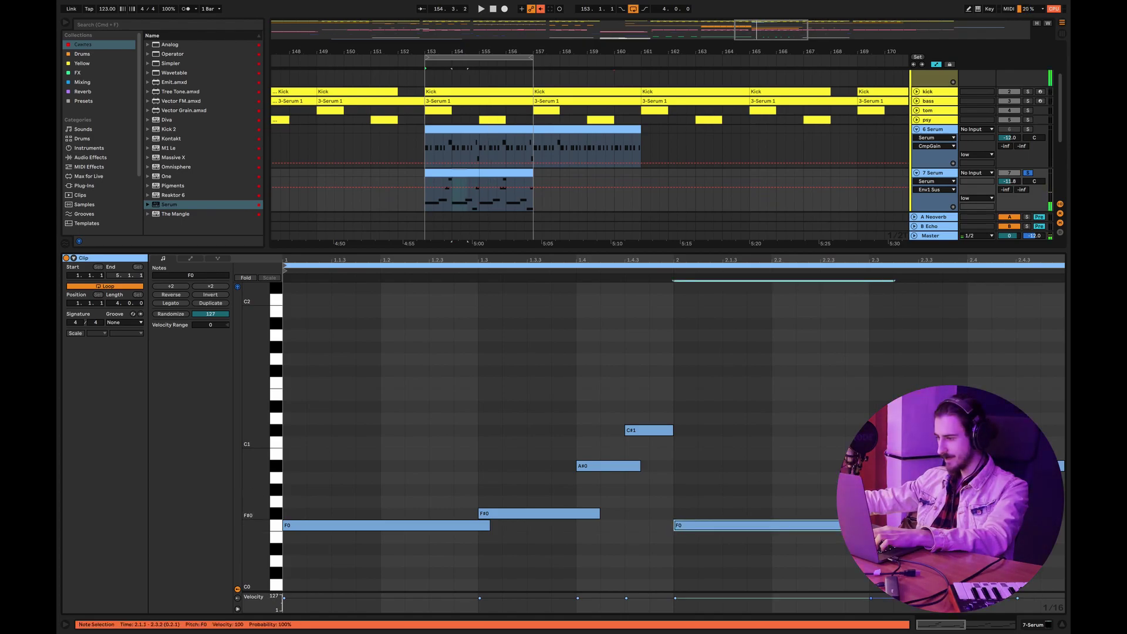
left_click(904, 513)
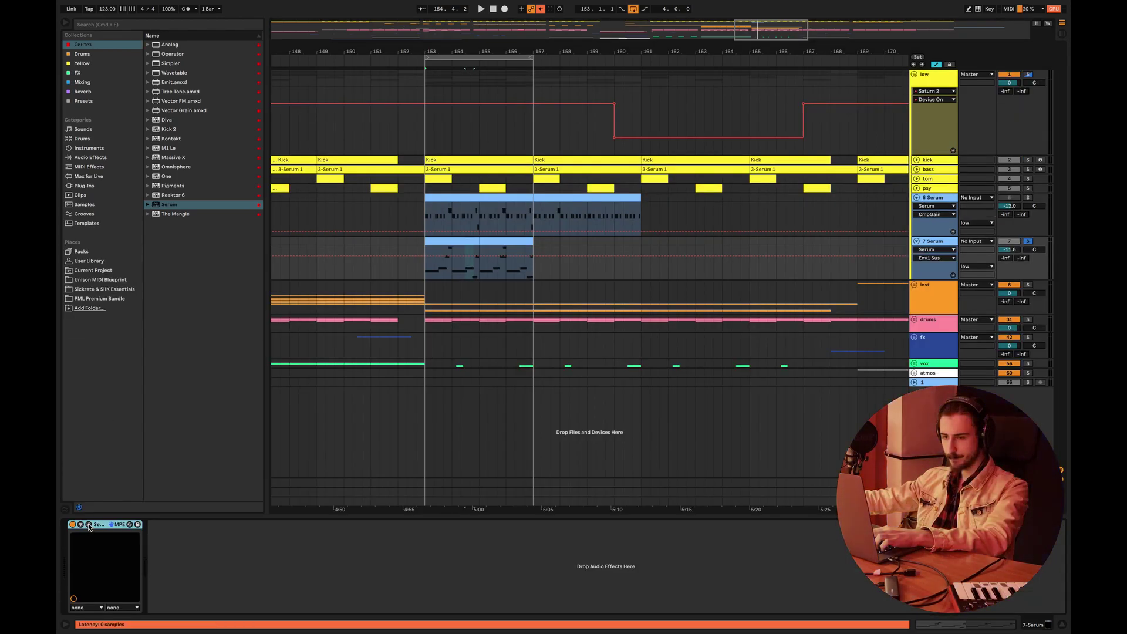
Enable Legato and Always in Serum's voicing, and modulate the filter cutoff with Env 2 using 343 ms decay and 0% sustain
left_click(136, 526)
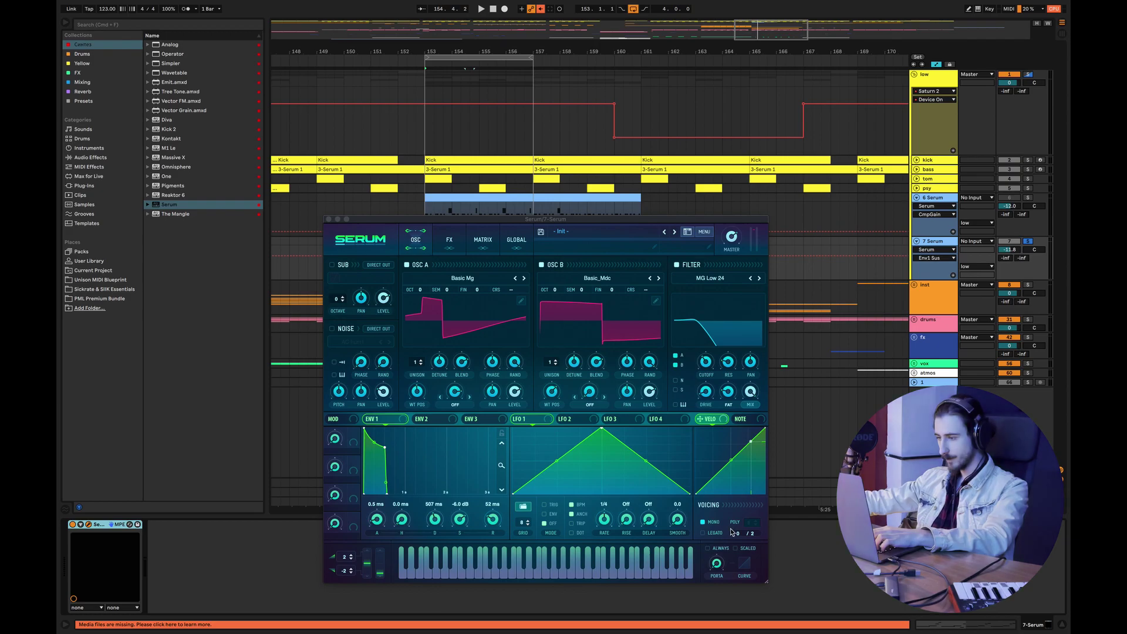
left_click(713, 550)
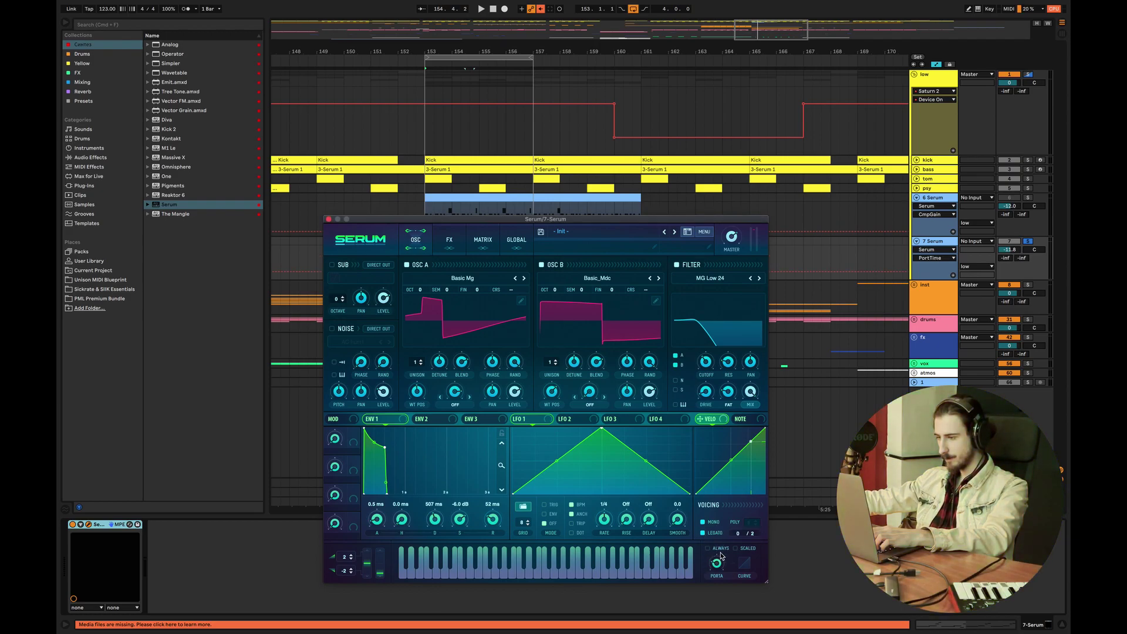
left_click(426, 420)
left_click_drag(405, 435, 364, 527)
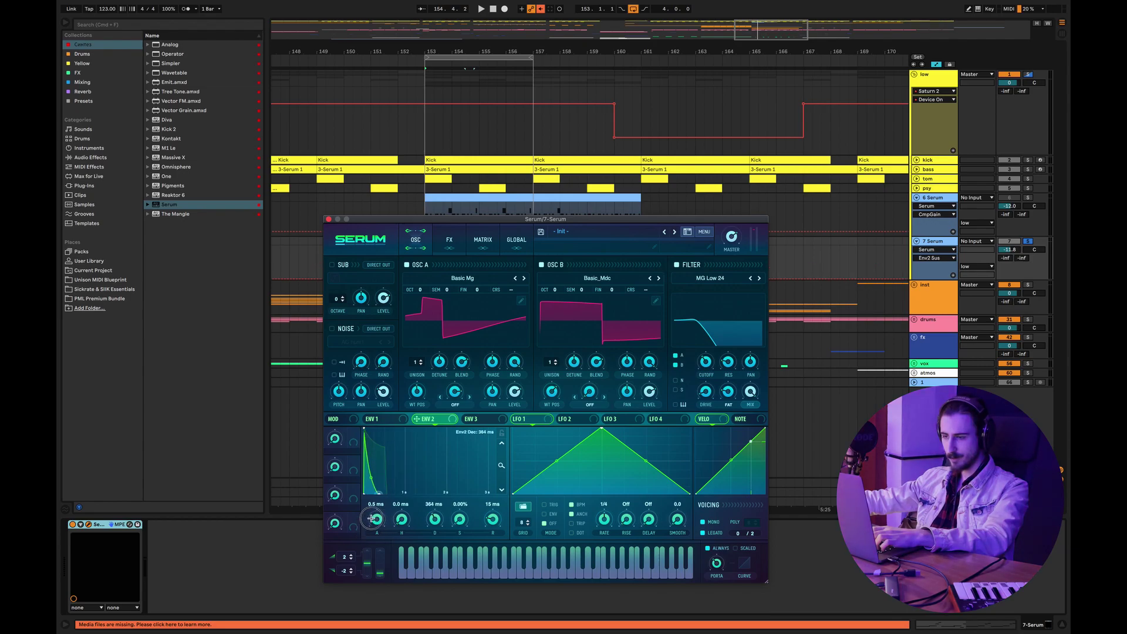
left_click_drag(417, 419, 694, 381)
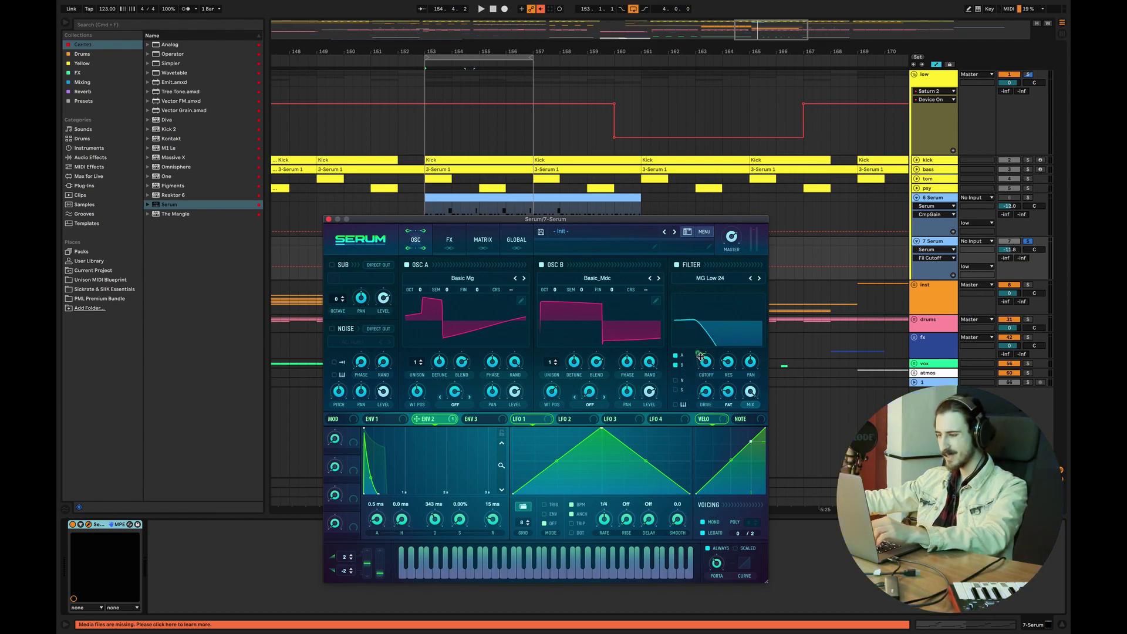
key("space")
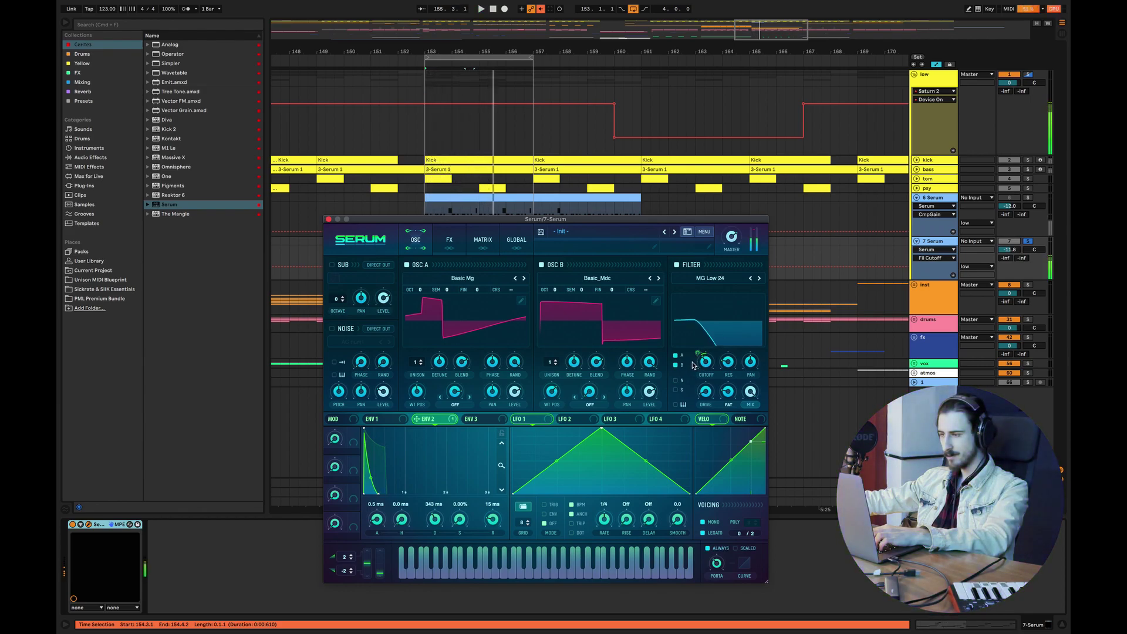
Set the attack of Serum's Env 2 to 41 ms, play the loop, and close the plug-in window
left_click_drag(517, 219, 572, 347)
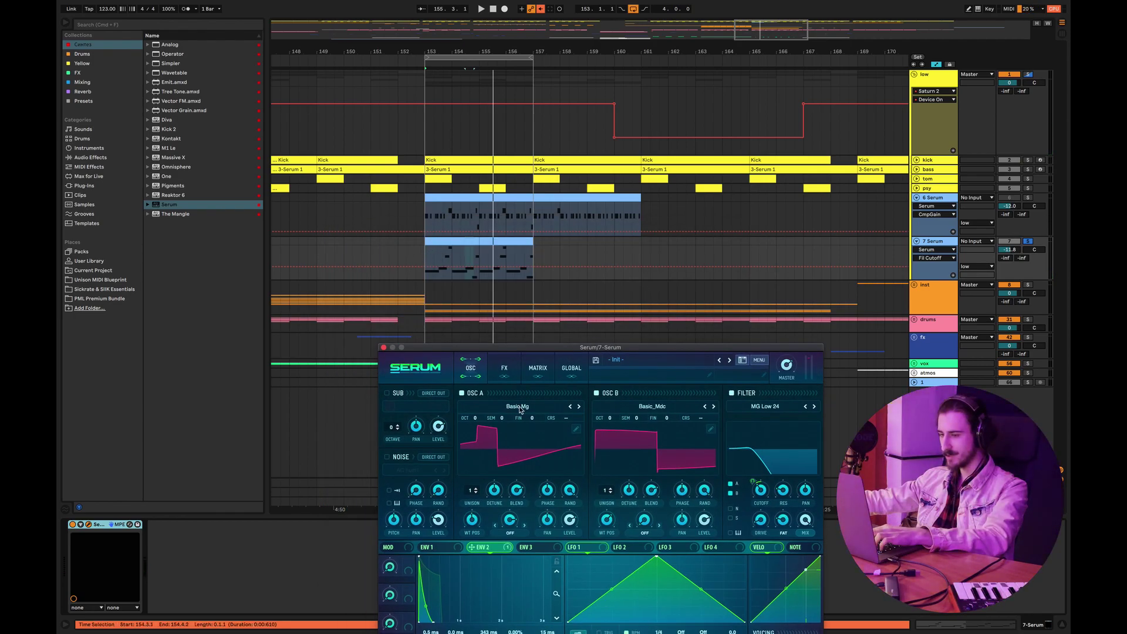
left_click_drag(504, 348, 496, 257)
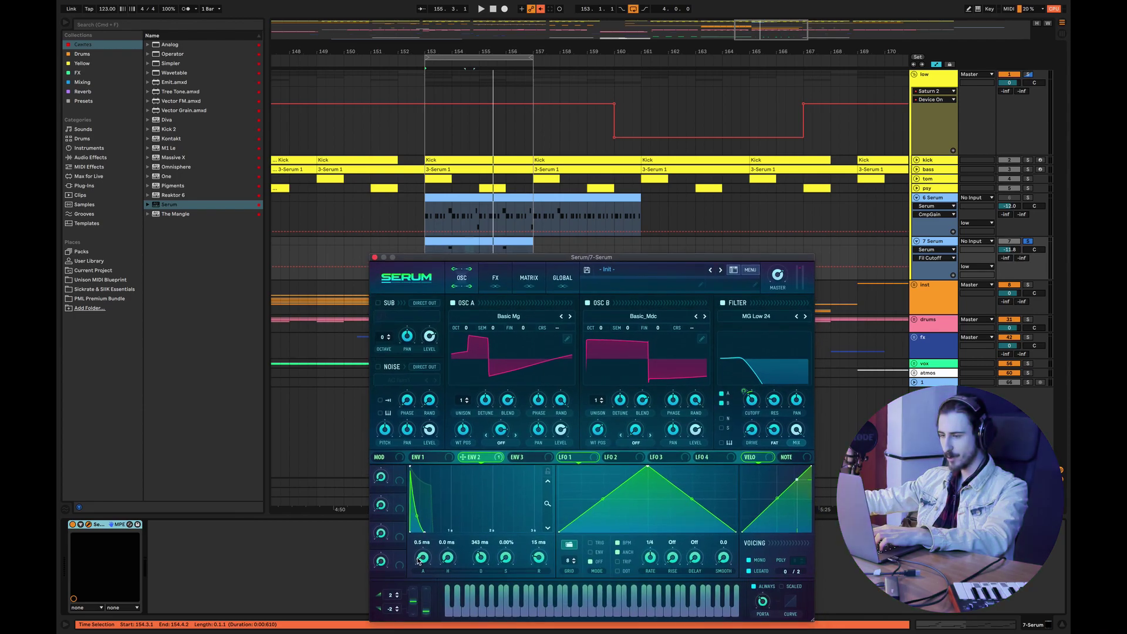
left_click_drag(424, 559, 428, 548)
key("space")
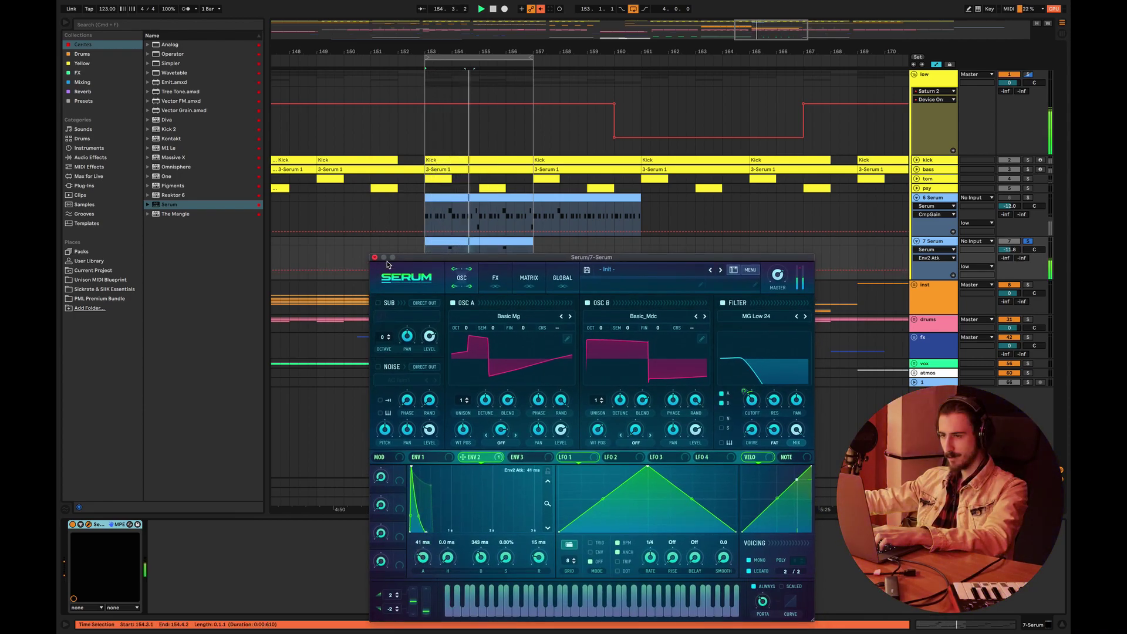
left_click(375, 257)
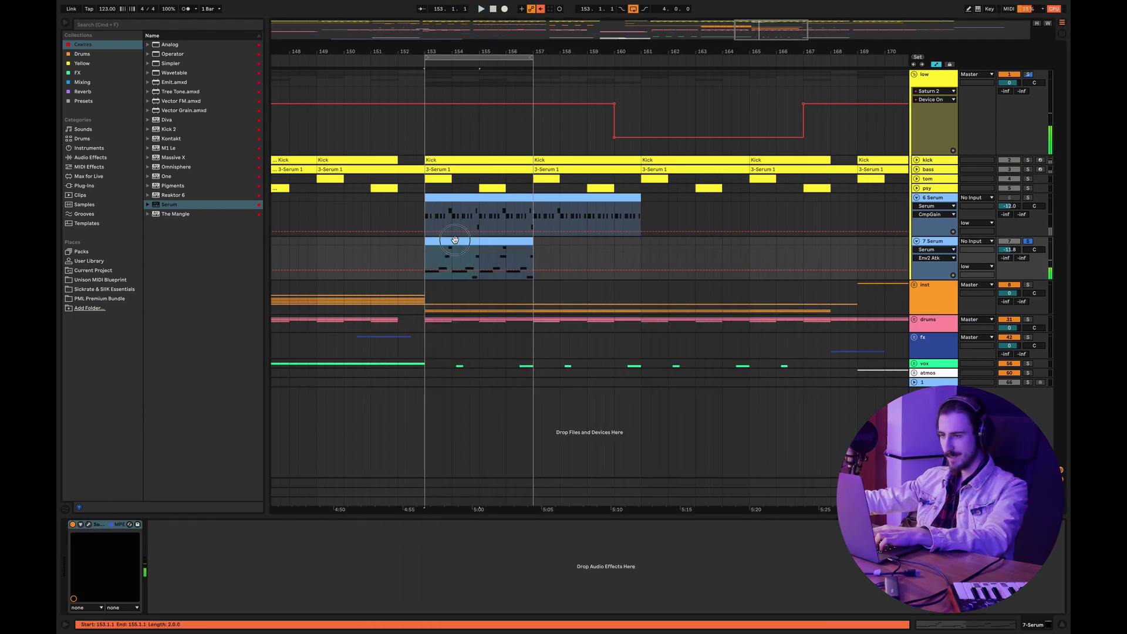
Trim the first bar's F#0 to 1.4, A#0 to 1.4.3 and F0 to 1.3 to remove the overlaps, and play the loop
double_click(432, 241)
left_click_drag(600, 513, 570, 512)
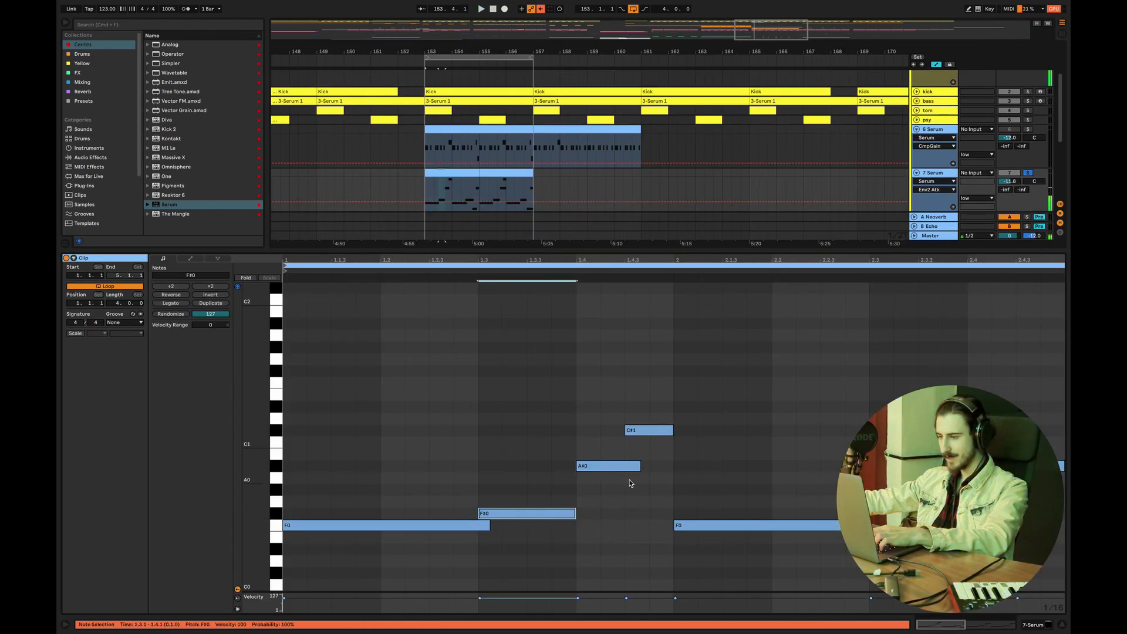
left_click_drag(640, 468, 624, 467)
left_click_drag(489, 525, 473, 525)
left_click(497, 534)
key("space")
left_click(545, 559)
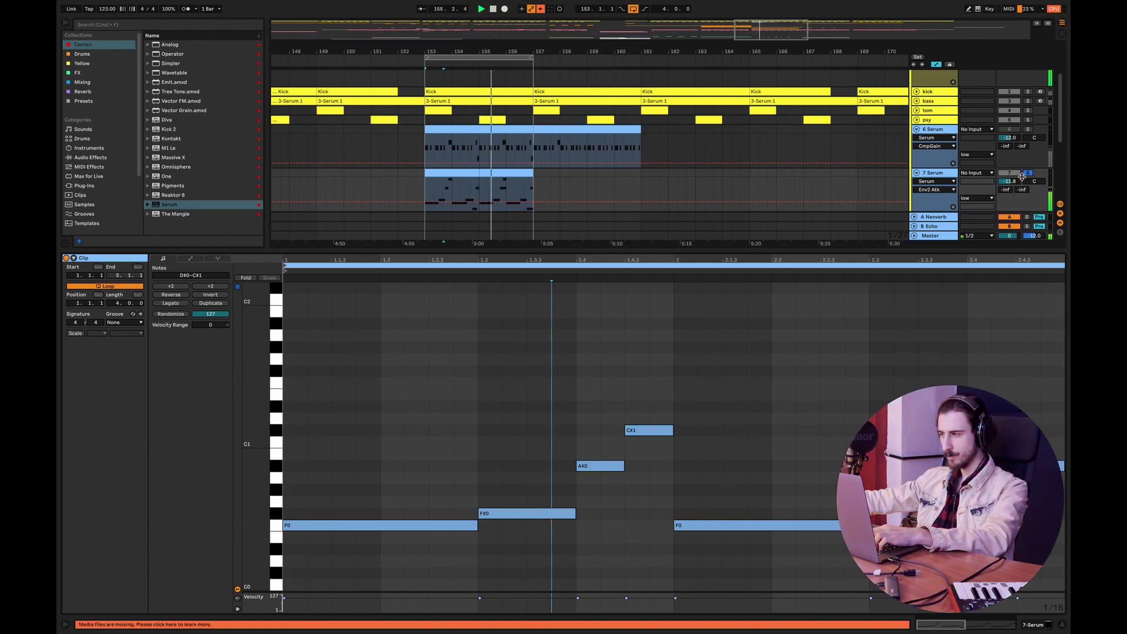
Lower the 7 Serum track's volume to -12.1 dB, and set Serum's Env 1 to 73 ms release and 1.1 ms attack
left_click_drag(1009, 181, 1010, 182)
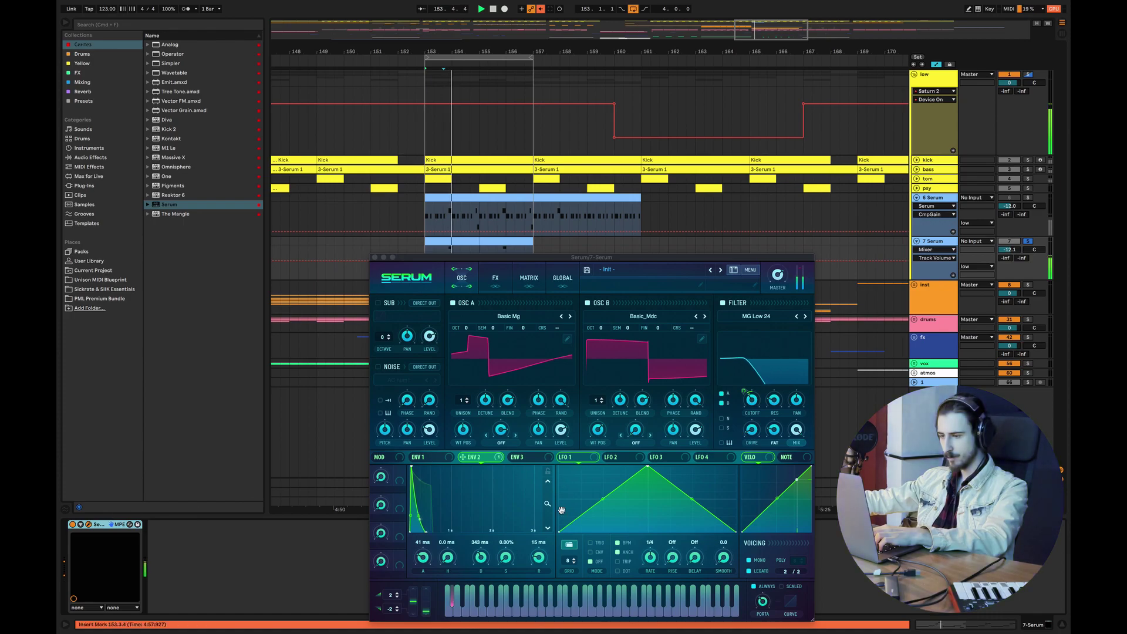
left_click(420, 456)
left_click_drag(540, 562, 541, 557)
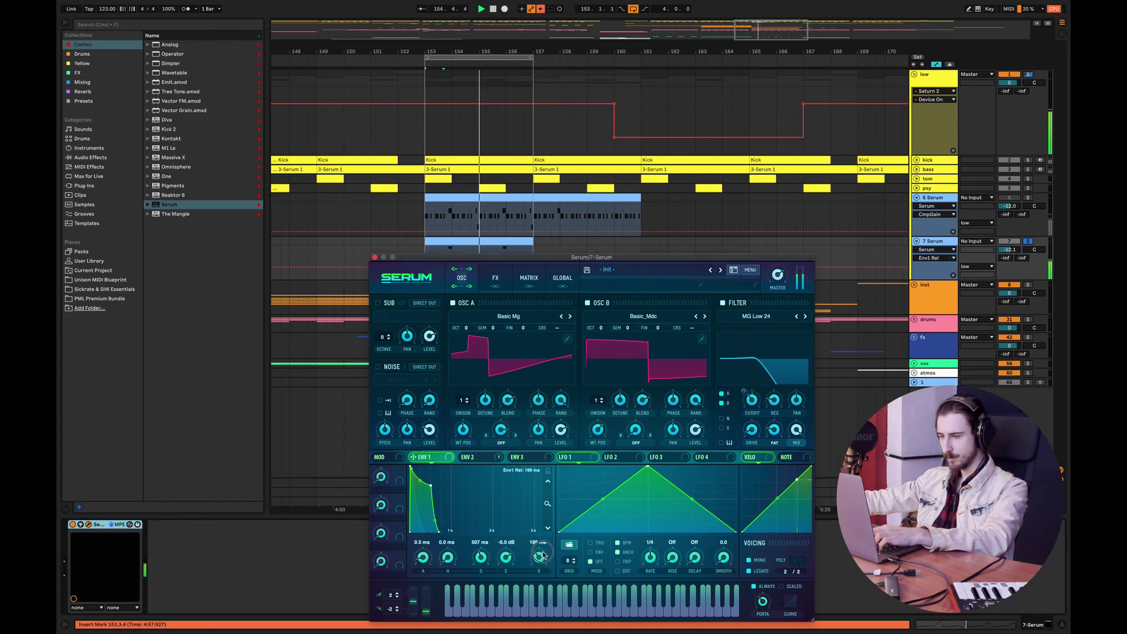
left_click_drag(421, 563, 422, 560)
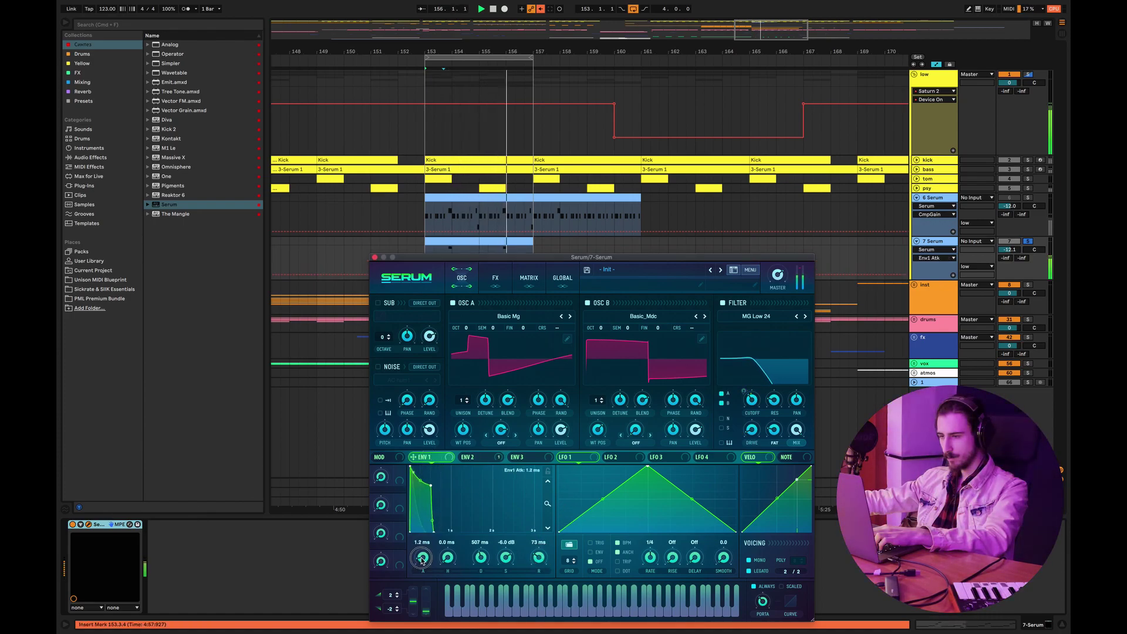
Add Serum's Distortion effect in Tape Sat. mode and adjust its drive during playback
left_click(495, 280)
left_click(381, 319)
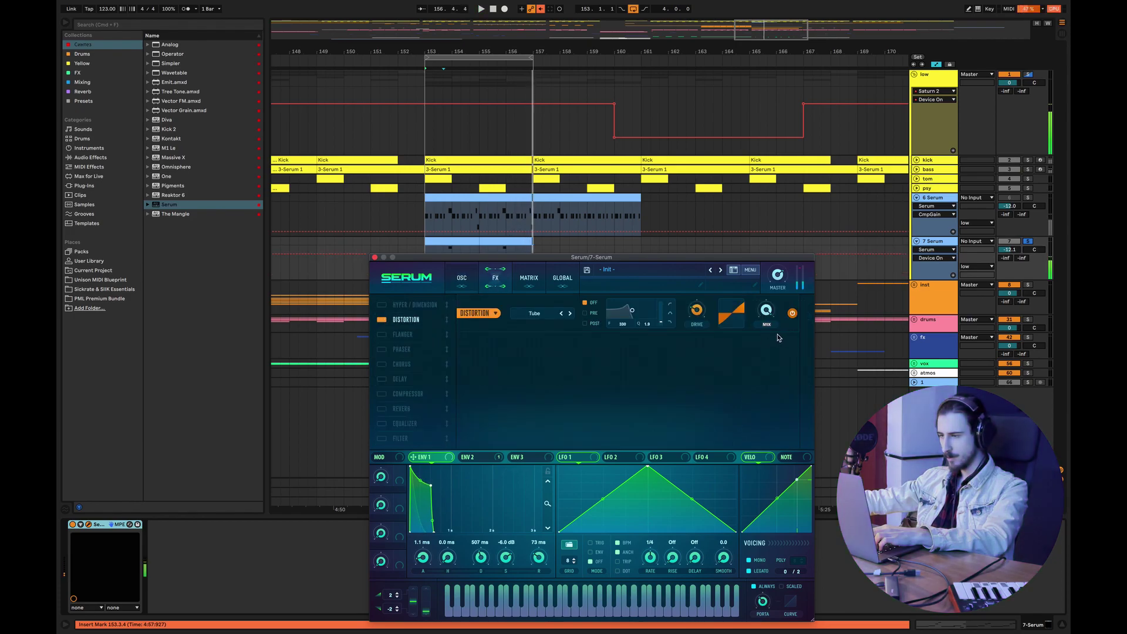
left_click(534, 313)
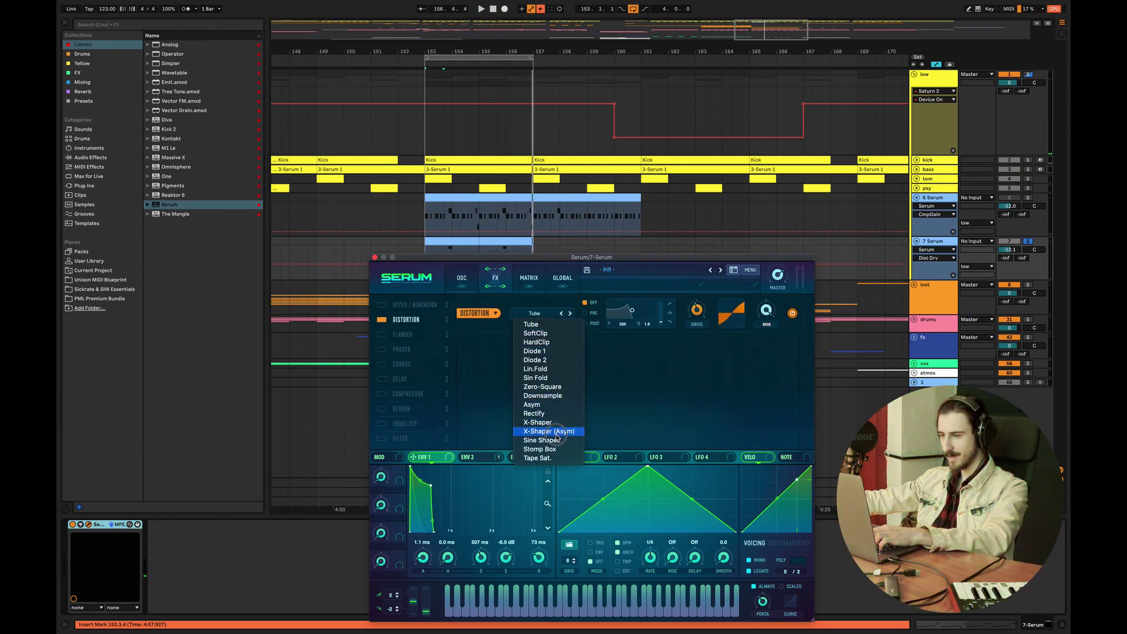
left_click(535, 461)
key("space")
left_click_drag(700, 323, 699, 334)
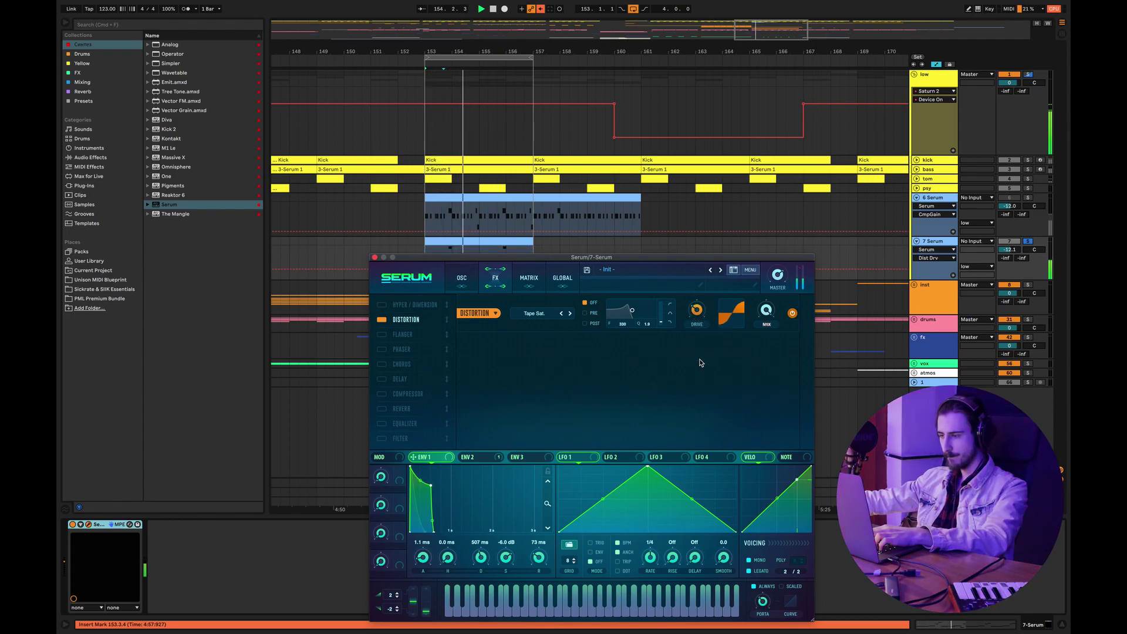
Close the plug-in window, solo the kick and drums tracks alongside 7 Serum, and play the loop from bar 153
left_click(375, 258)
key("space")
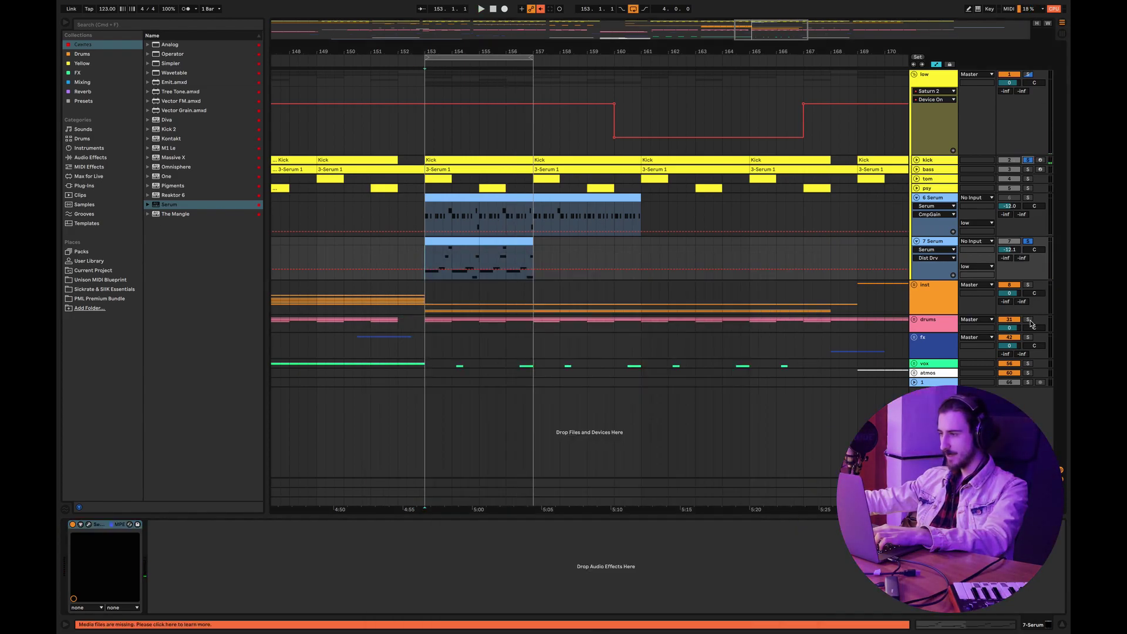
key("space")
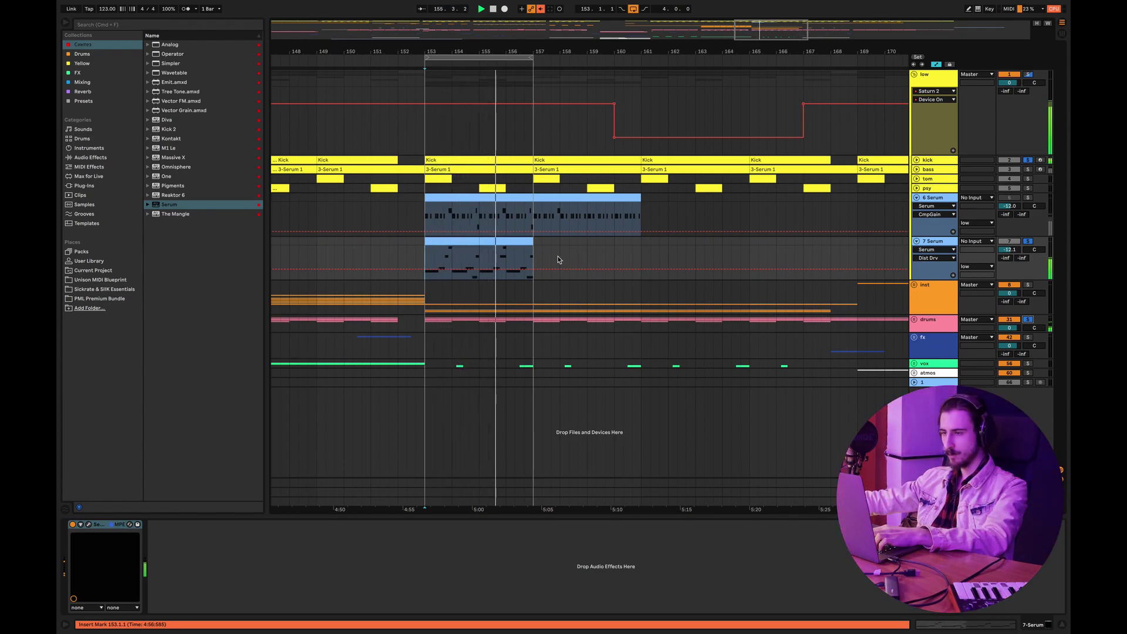
Trim the second bar's F0 note to 2.3.1 and adjust the F#0 and D#0 note ends to remove the remaining overlaps
double_click(495, 260)
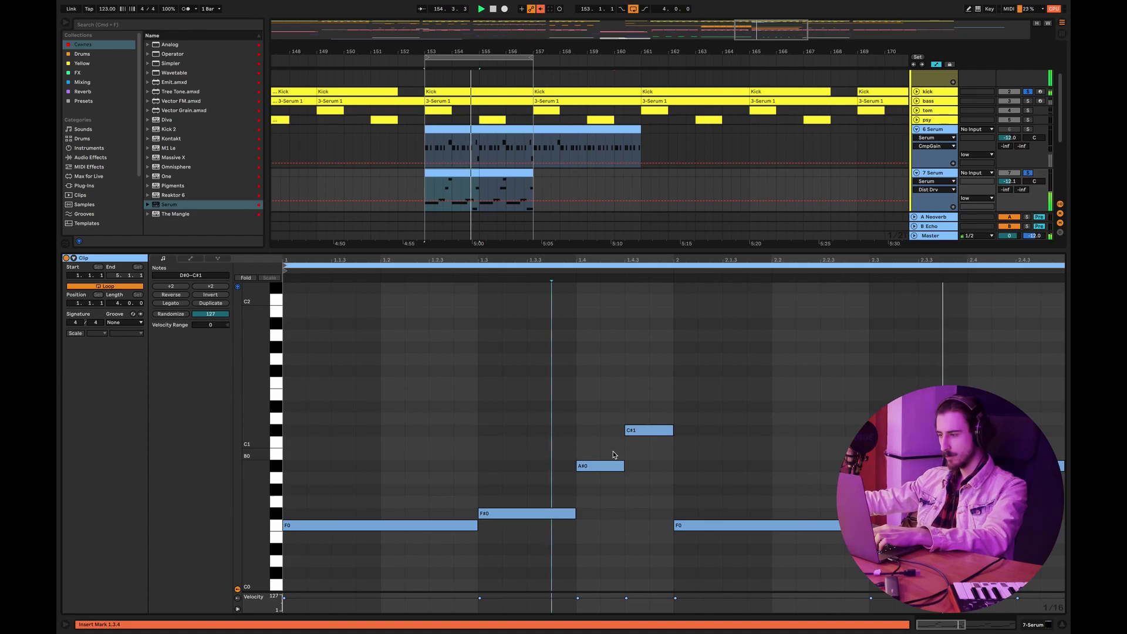
key("space")
left_click_drag(894, 525, 870, 525)
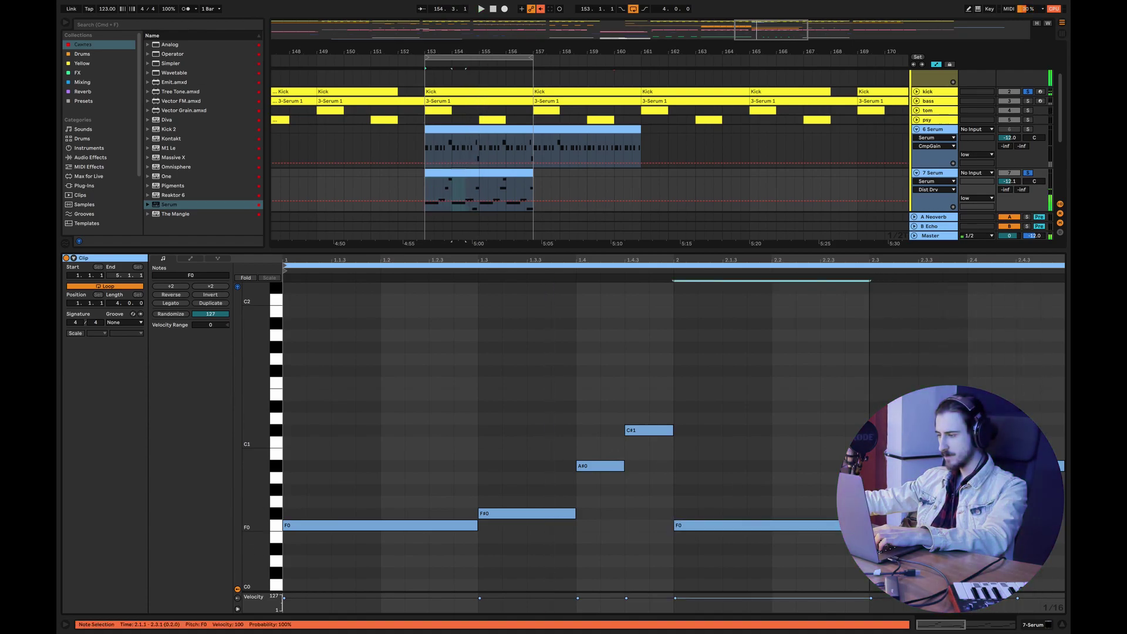
left_click_drag(969, 513, 980, 513)
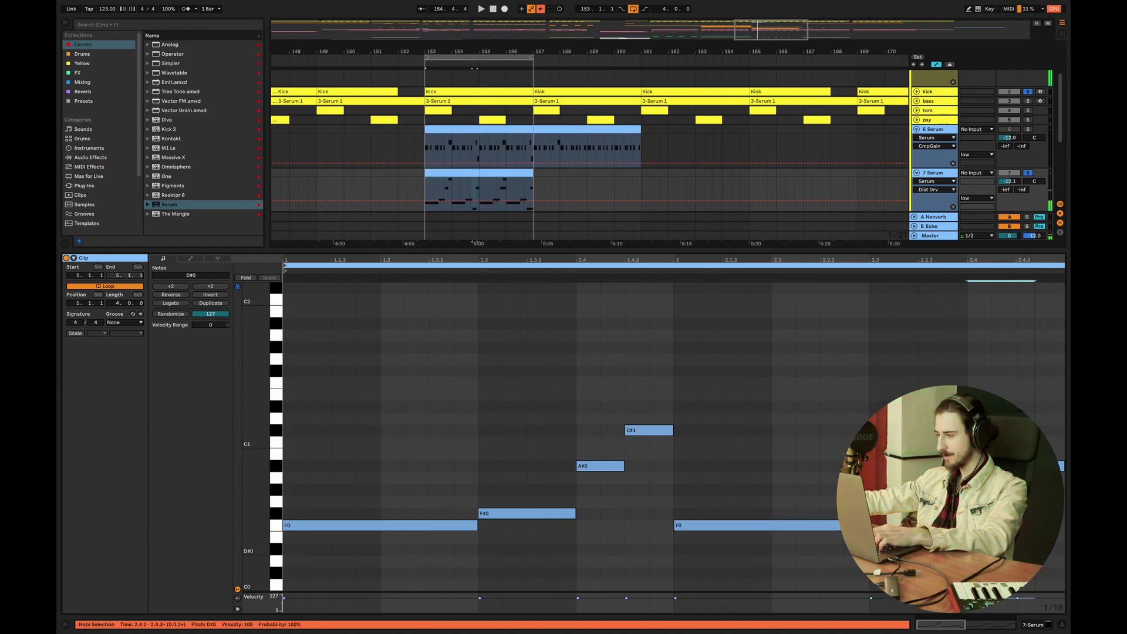
left_click(655, 516)
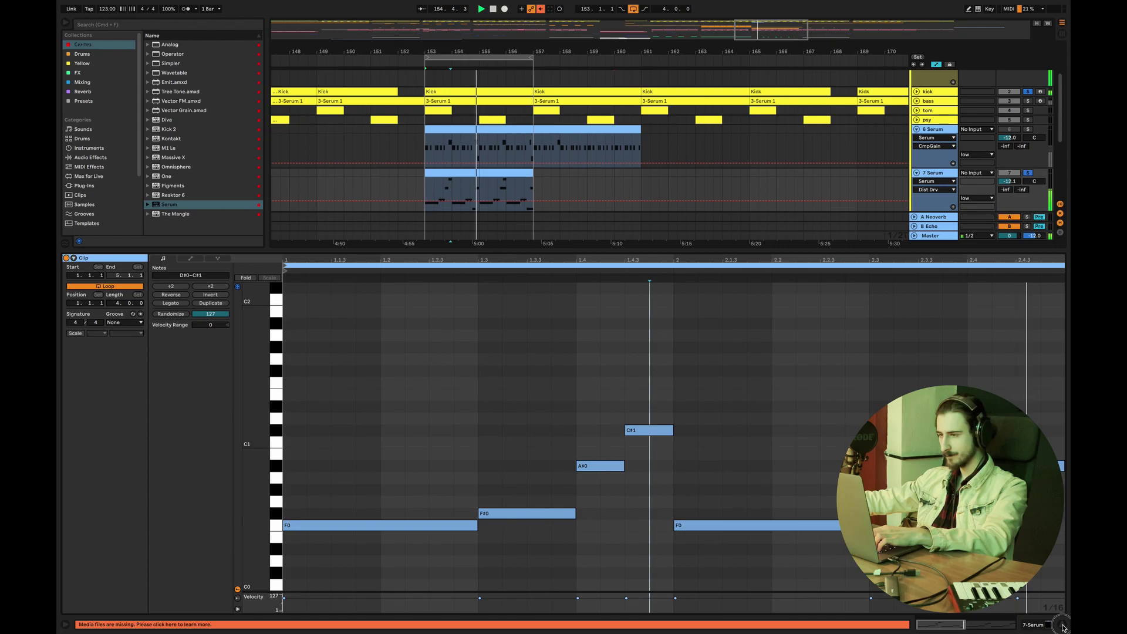
Hide the clip's note editor and rename the 6 Serum track as bass 1
key("super+alt+l")
left_click_drag(481, 258, 424, 245)
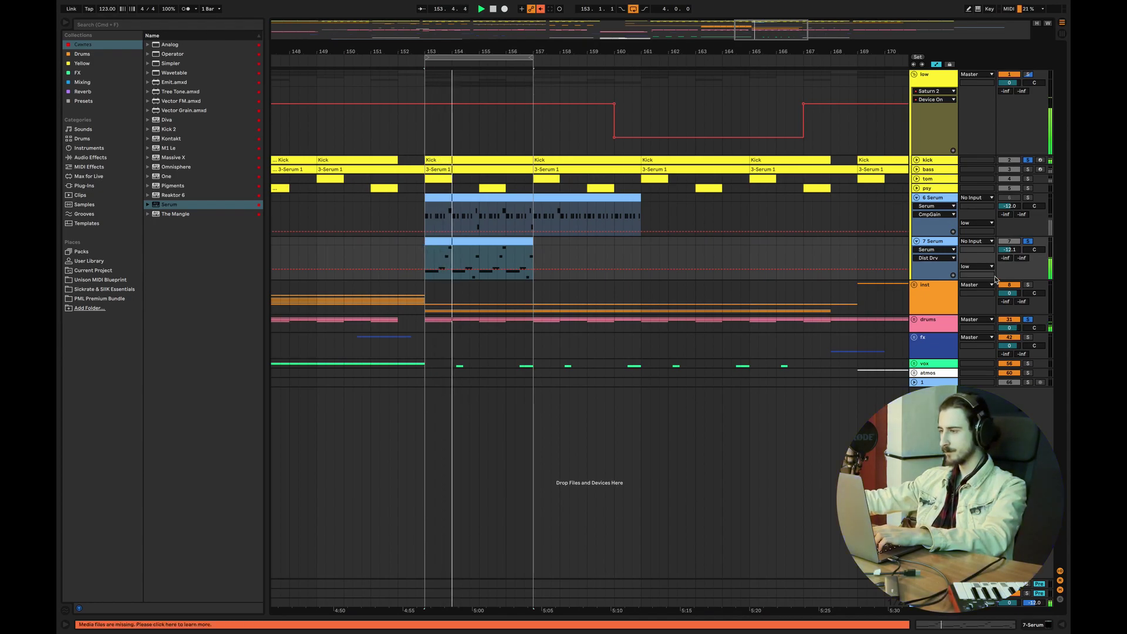
double_click(940, 243)
left_click(938, 198)
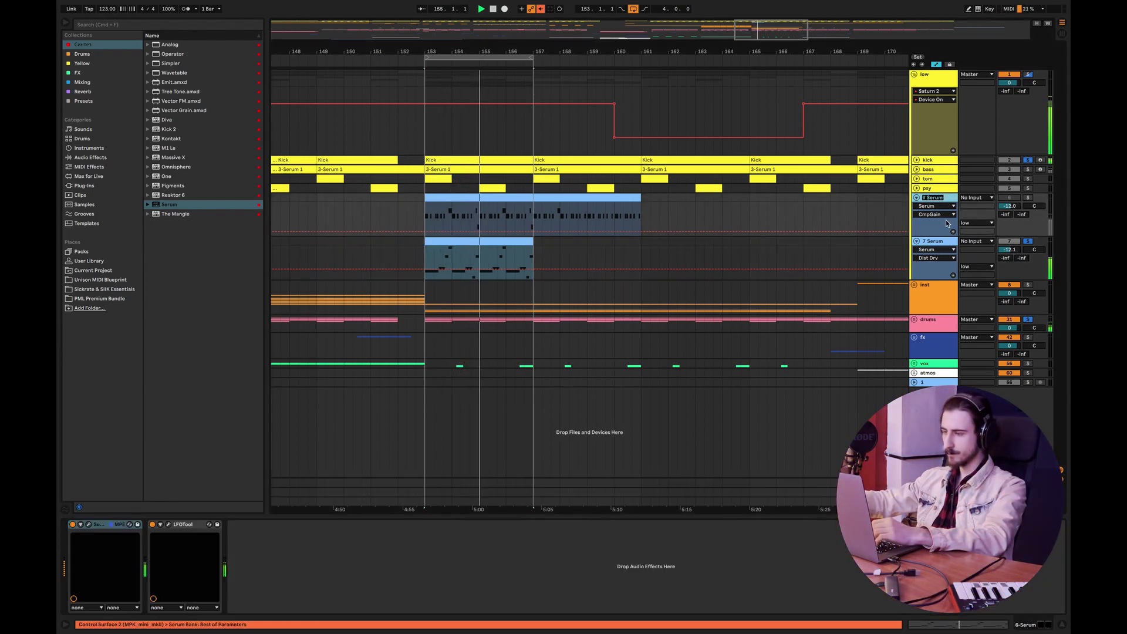
key("super+r")
type("bas")
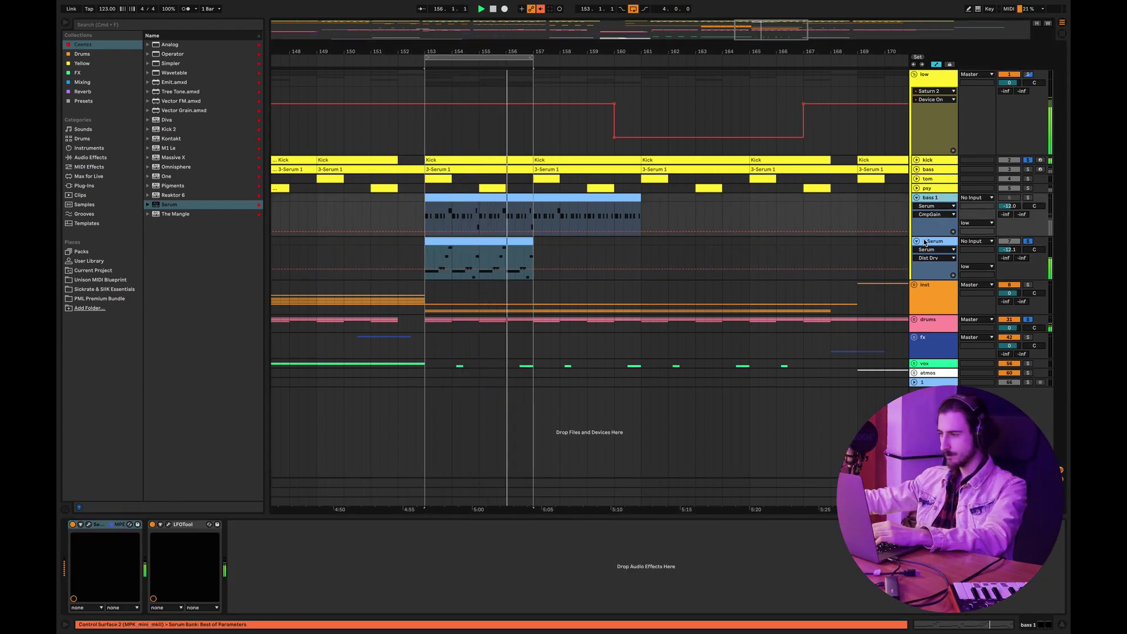
Rename the 7 Serum track as bass 2 and set its track volume to -12.0
type("s 1")
key("Tab")
type("bass 32")
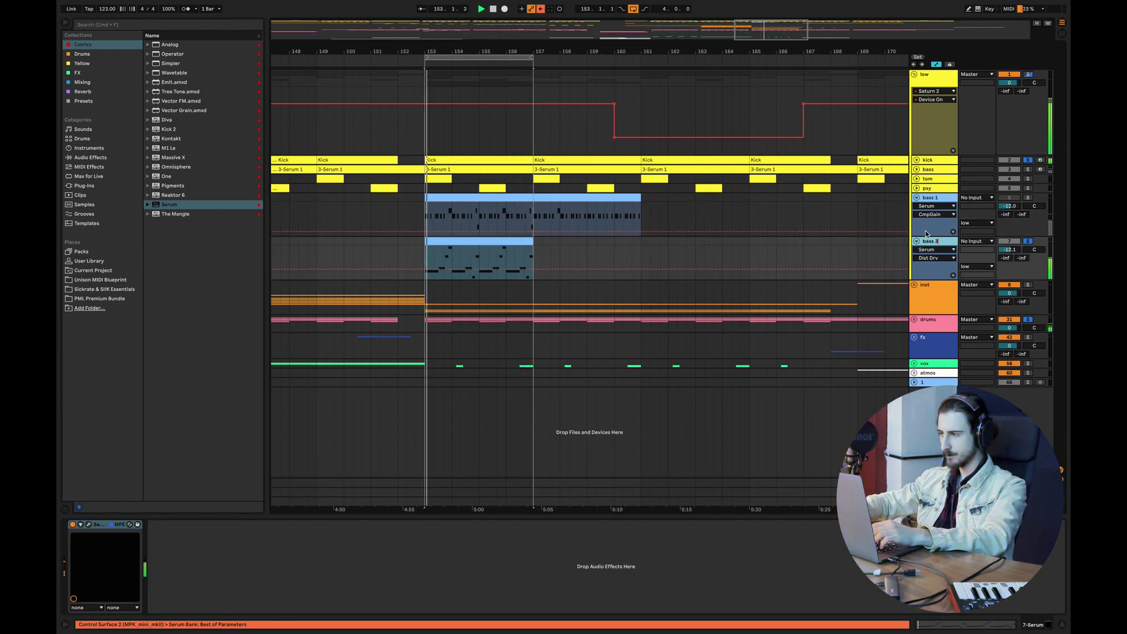
key("BackSpace")
key("BackSpace")
type("2")
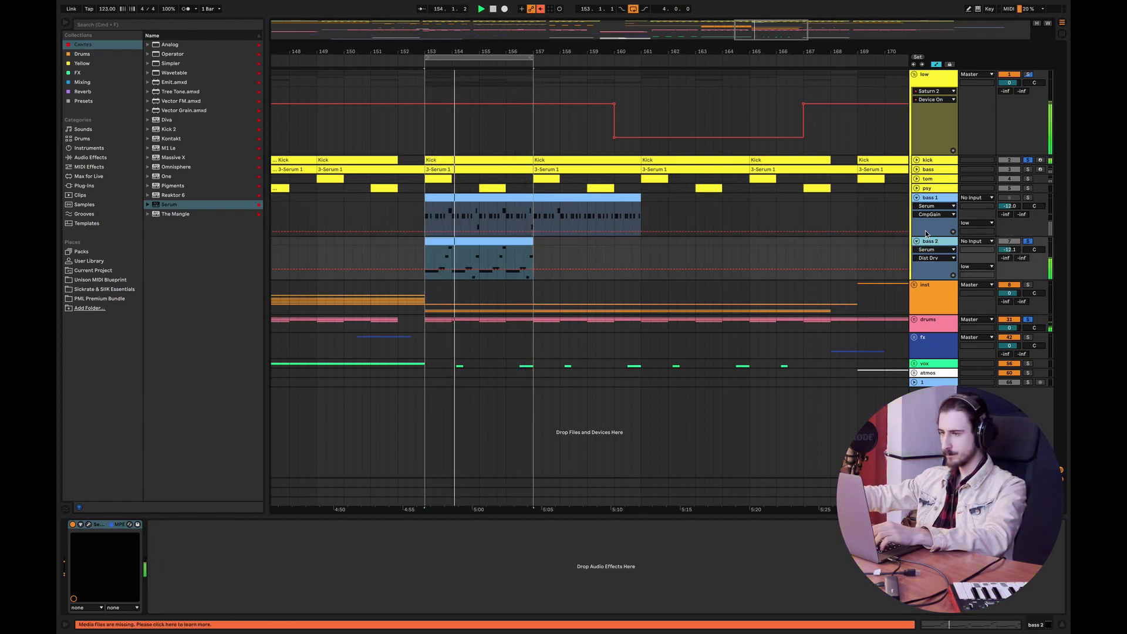
key("Return")
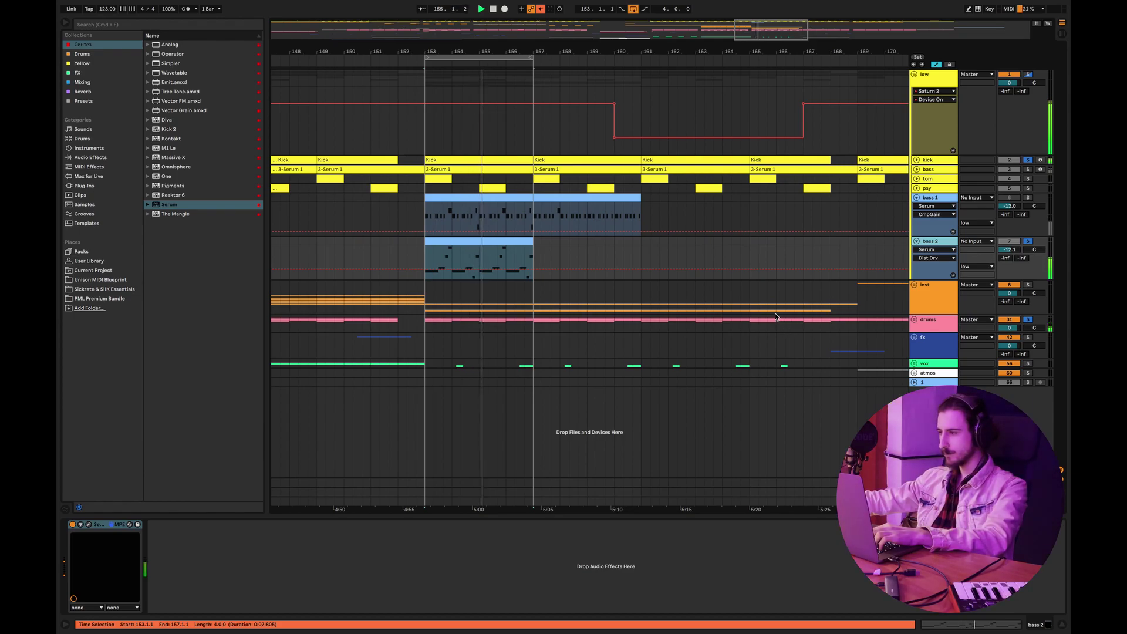
left_click_drag(1009, 249, 1008, 247)
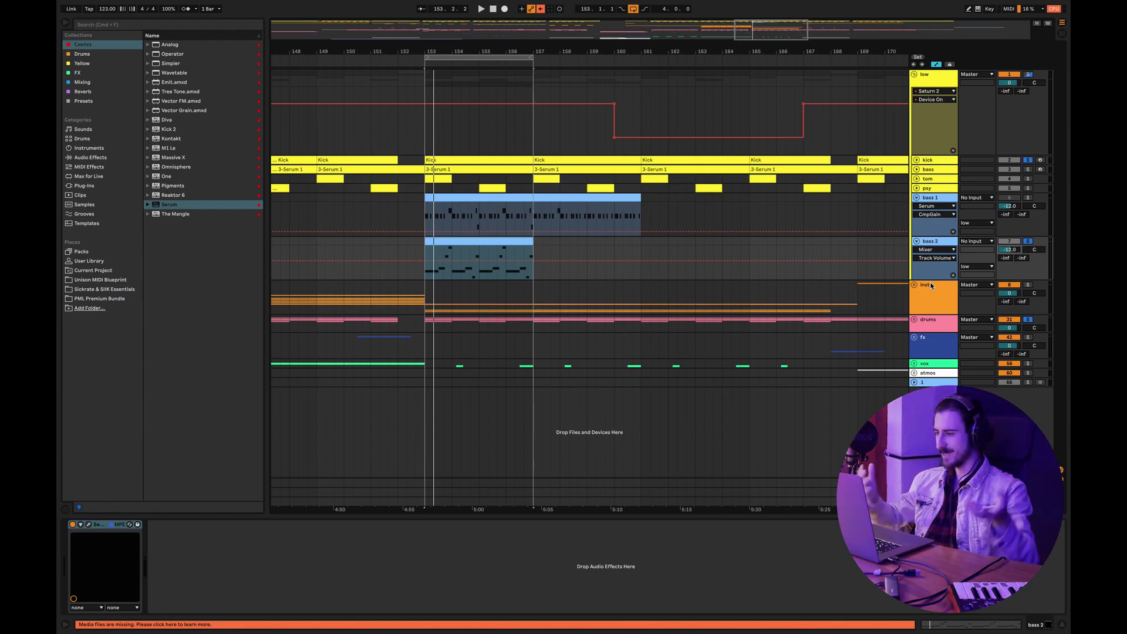
Insert a new MIDI track below bass 2 and load the Serum synth onto it
right_click(937, 241)
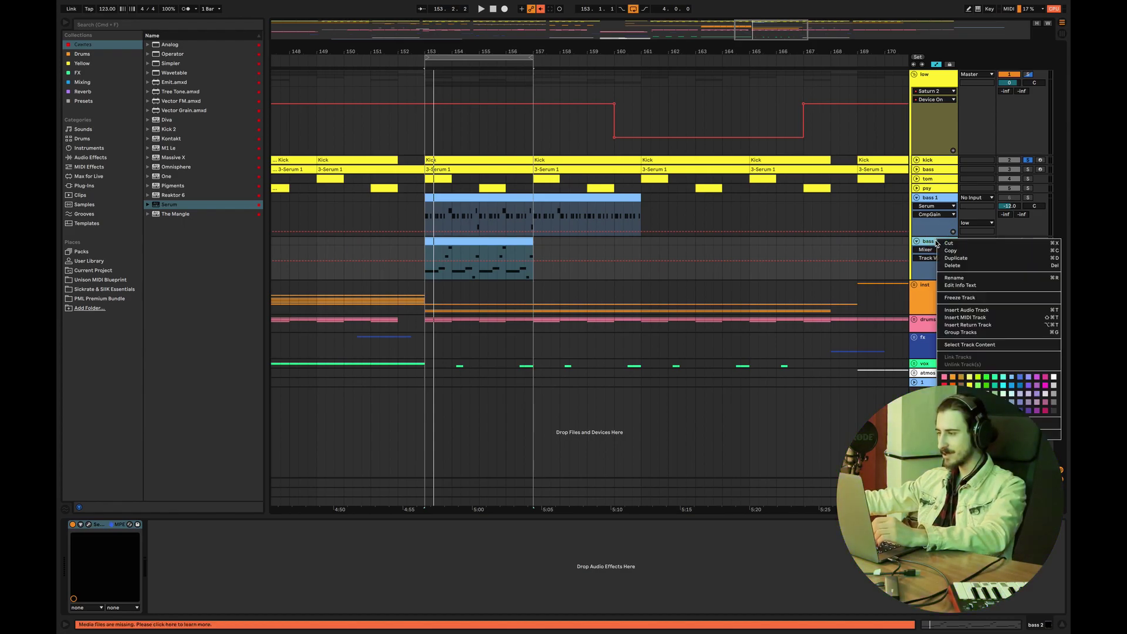
left_click(990, 318)
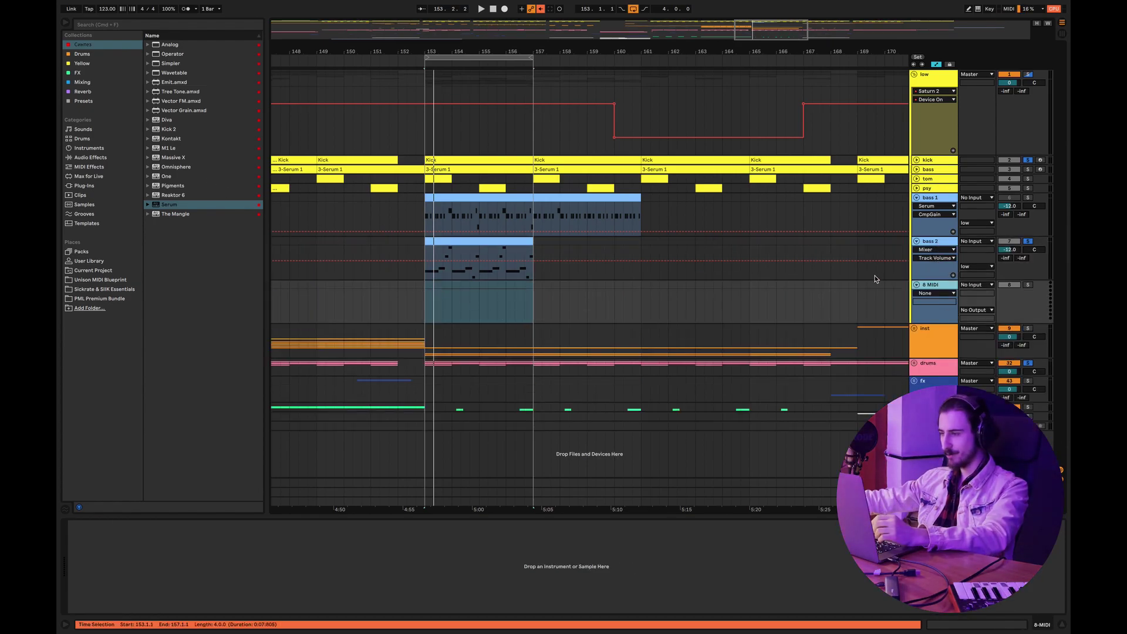
left_click_drag(179, 208, 367, 535)
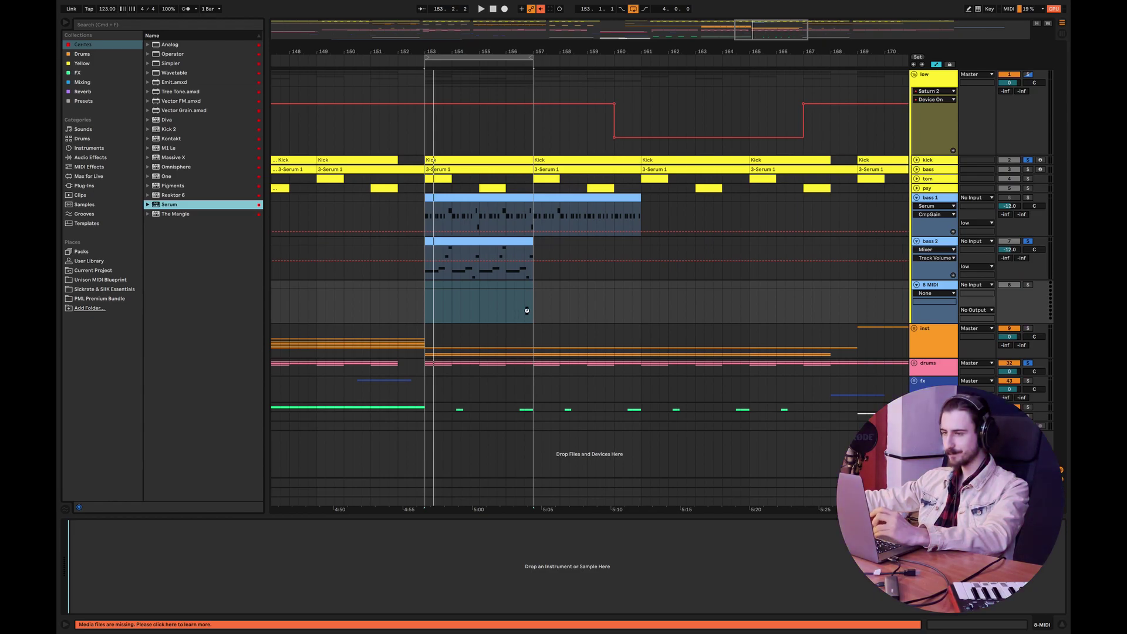
Create an empty MIDI clip on the 8 Serum track spanning bars 153 to 157
left_click_drag(526, 310, 529, 312)
left_click_drag(516, 270, 551, 436)
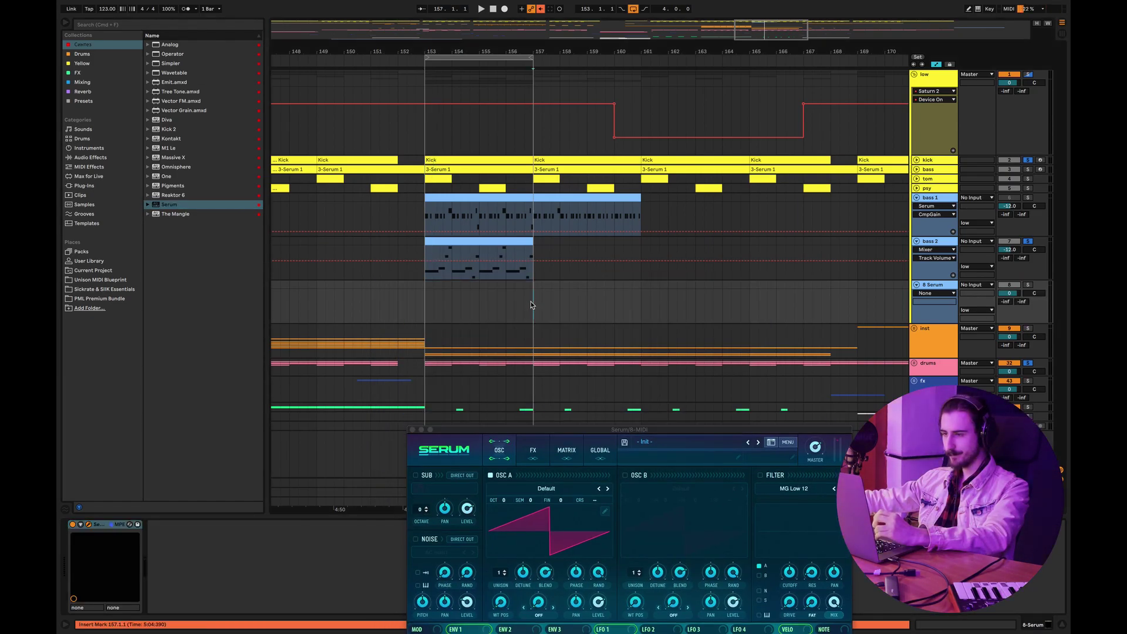
left_click_drag(530, 301, 425, 283)
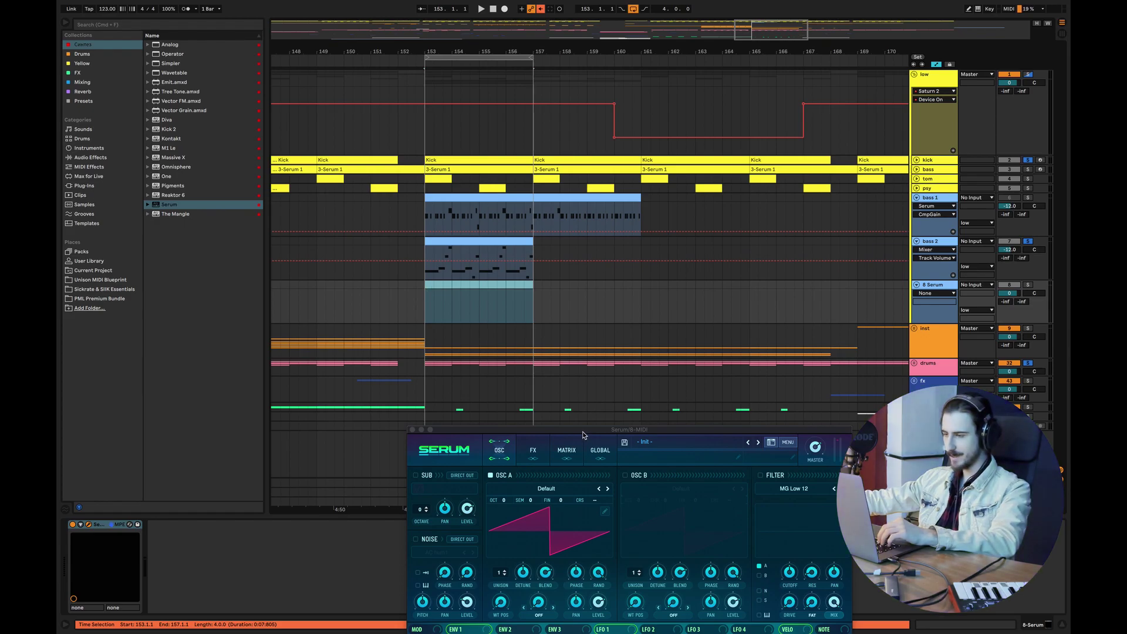
Switch the new Serum to mono voicing and shape Env 1 with sustain fully down and a 375 ms decay
left_click_drag(583, 434, 544, 193)
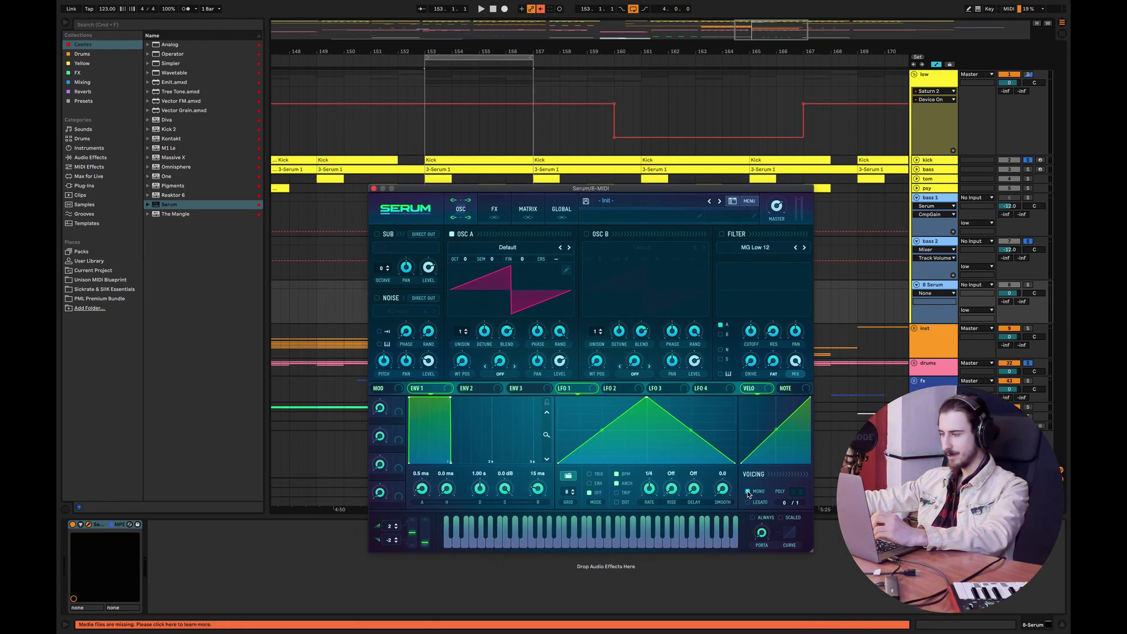
left_click(747, 490)
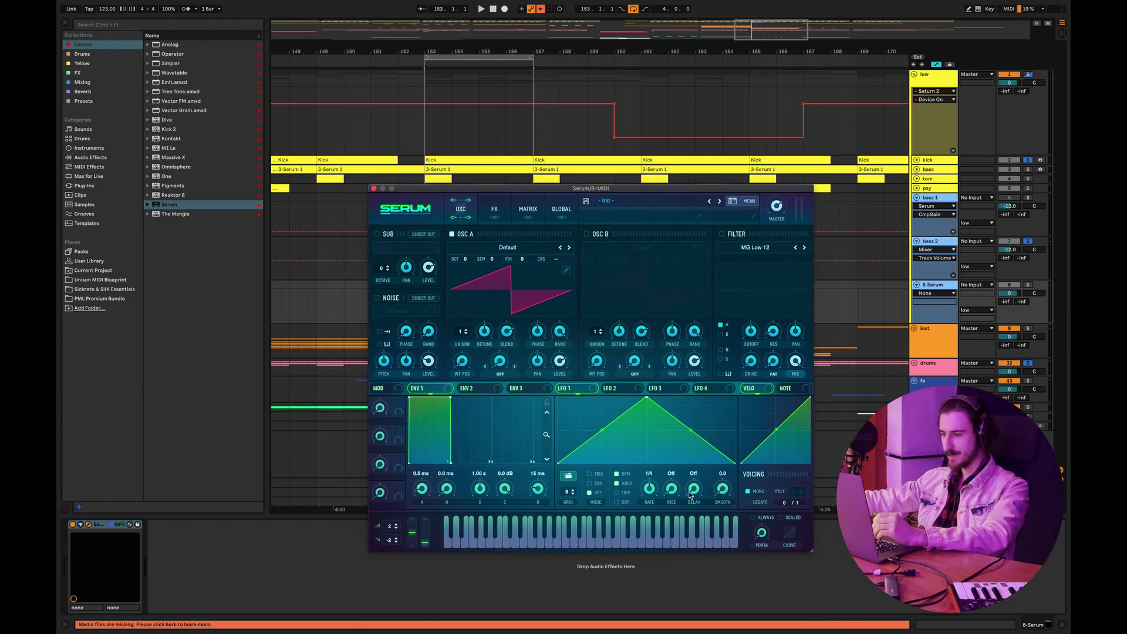
left_click_drag(448, 399, 418, 492)
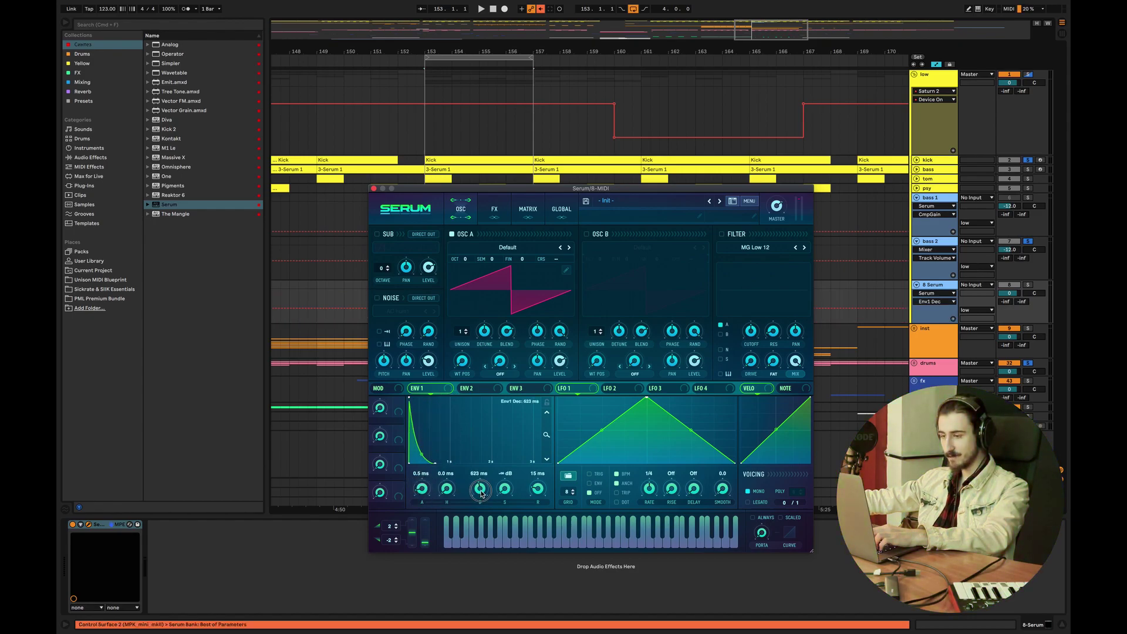
Load the Analog_BD_Sin wavetable into oscillator A, and solo the 8 Serum track with its volume at -15.7
left_click(508, 247)
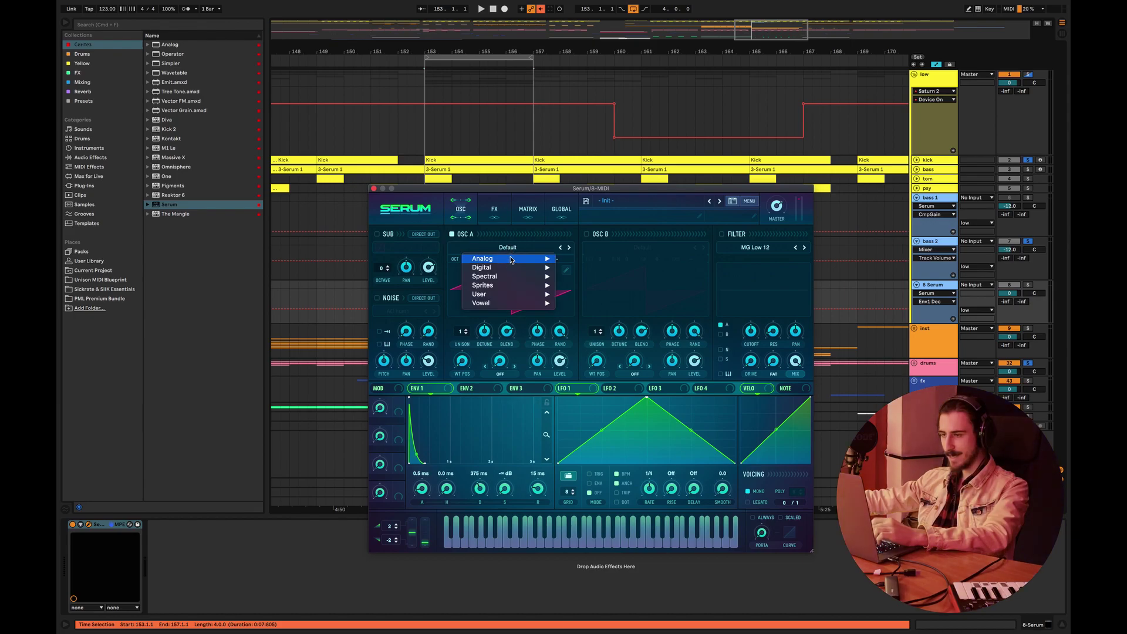
mouse_move(508, 259)
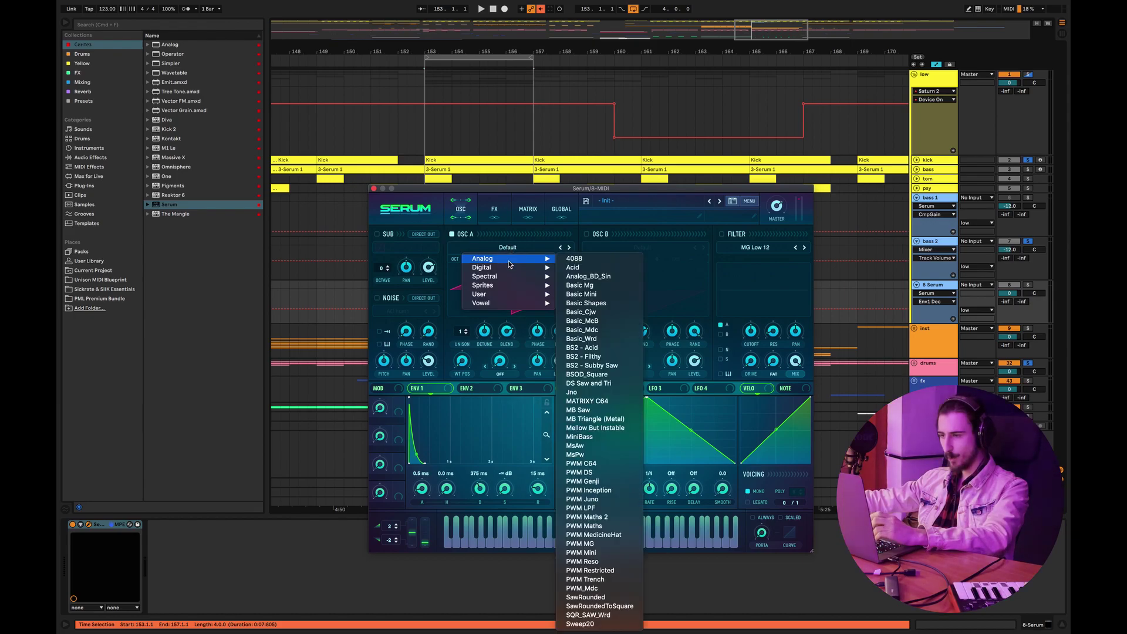
left_click(588, 276)
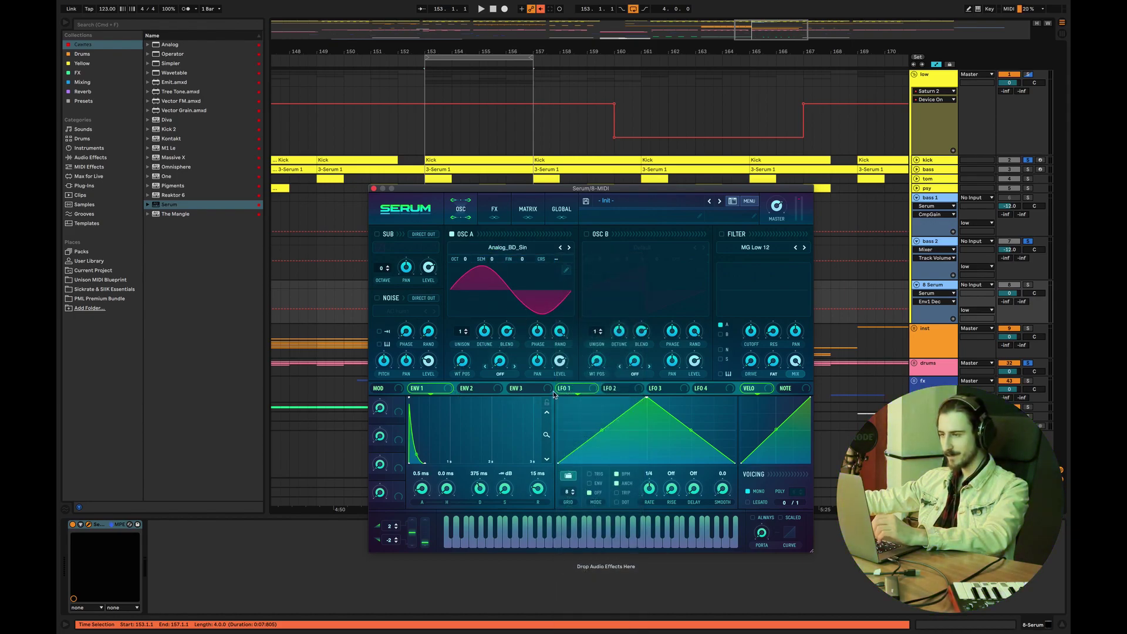
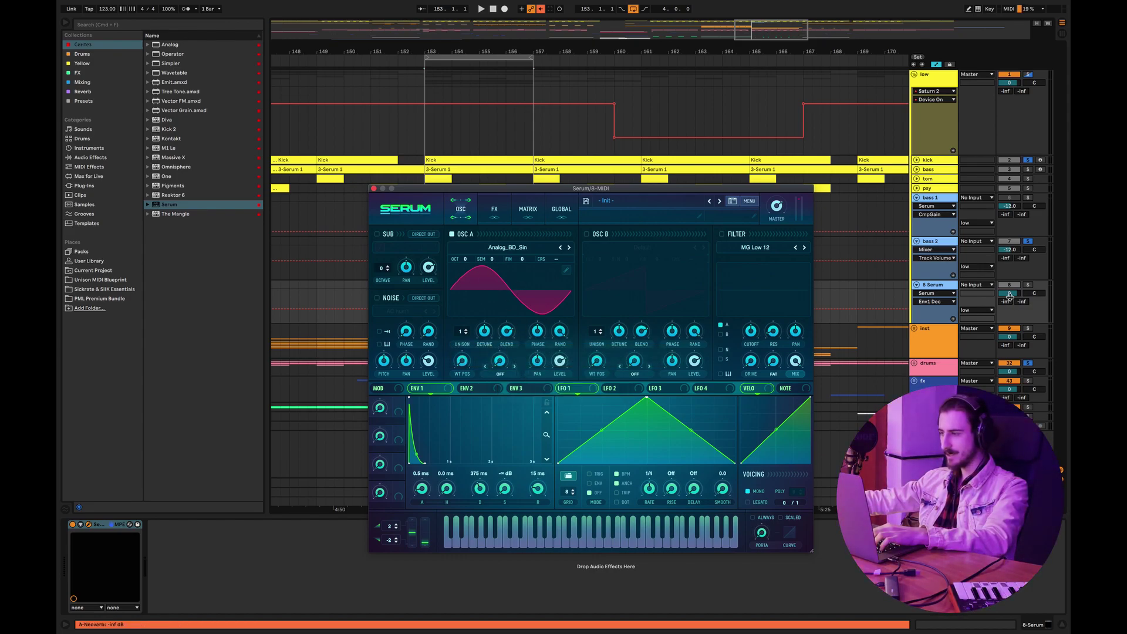
left_click(1009, 294)
left_click_drag(1009, 297, 1010, 317)
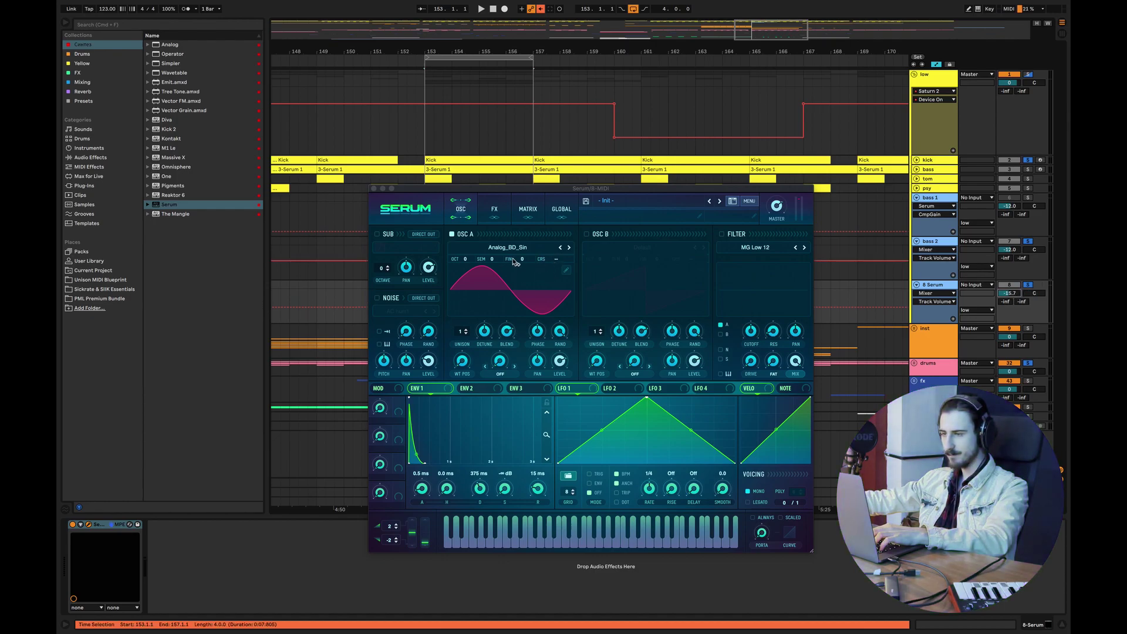
Route LFO 1 to Mast.Tun in Serum's modulation matrix with a small positive amount
left_click(642, 212)
left_click(564, 218)
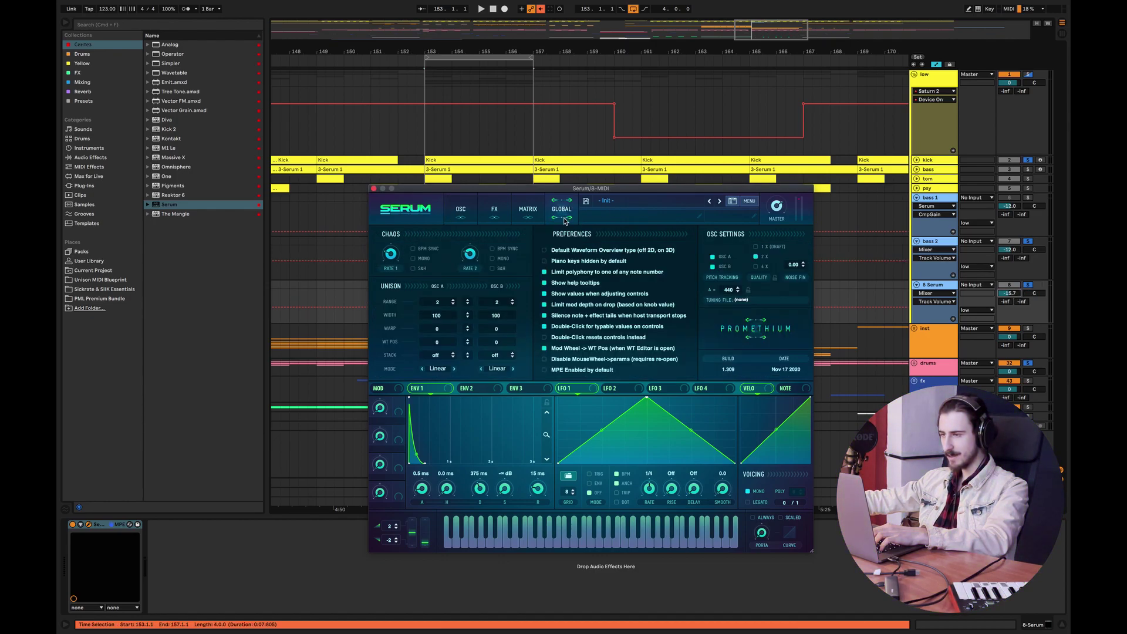
left_click(527, 218)
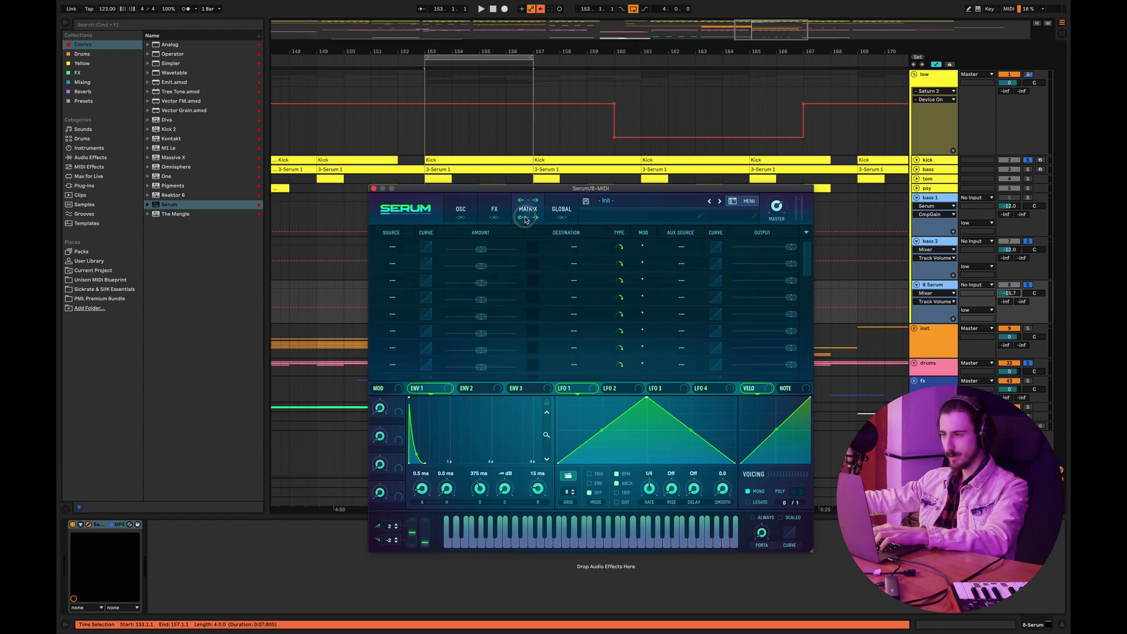
left_click(392, 247)
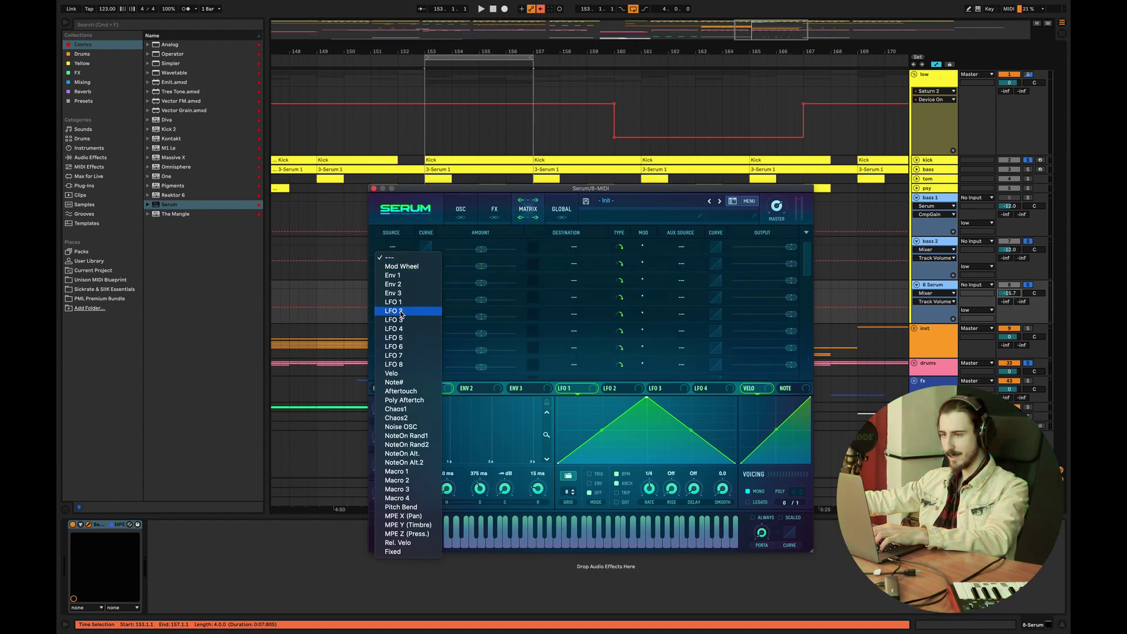
left_click(393, 302)
left_click(574, 251)
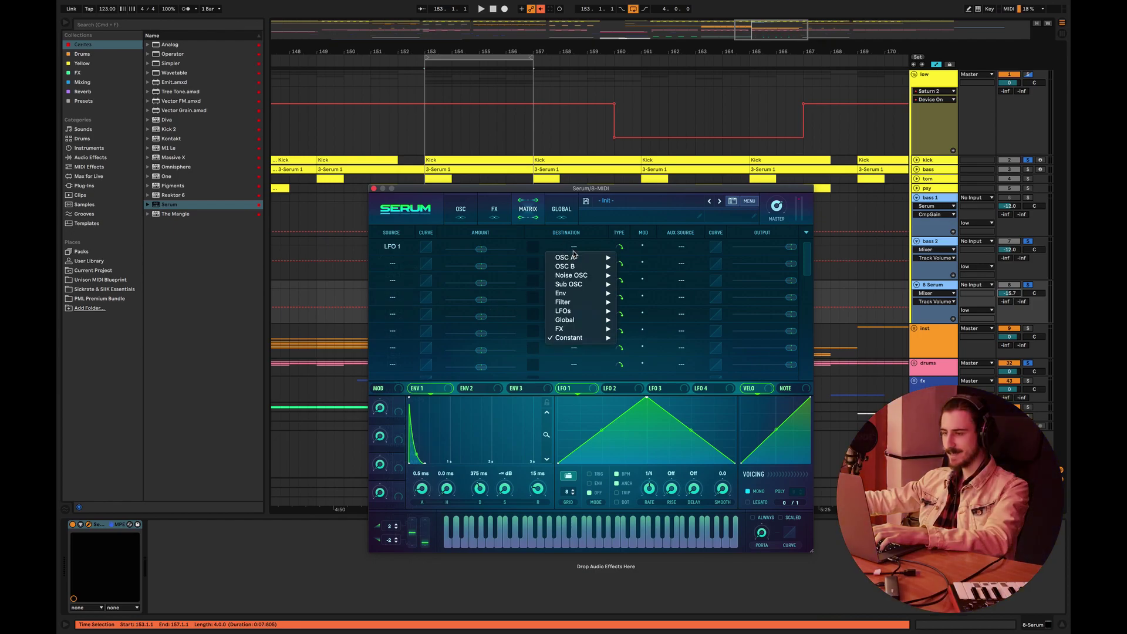
mouse_move(576, 322)
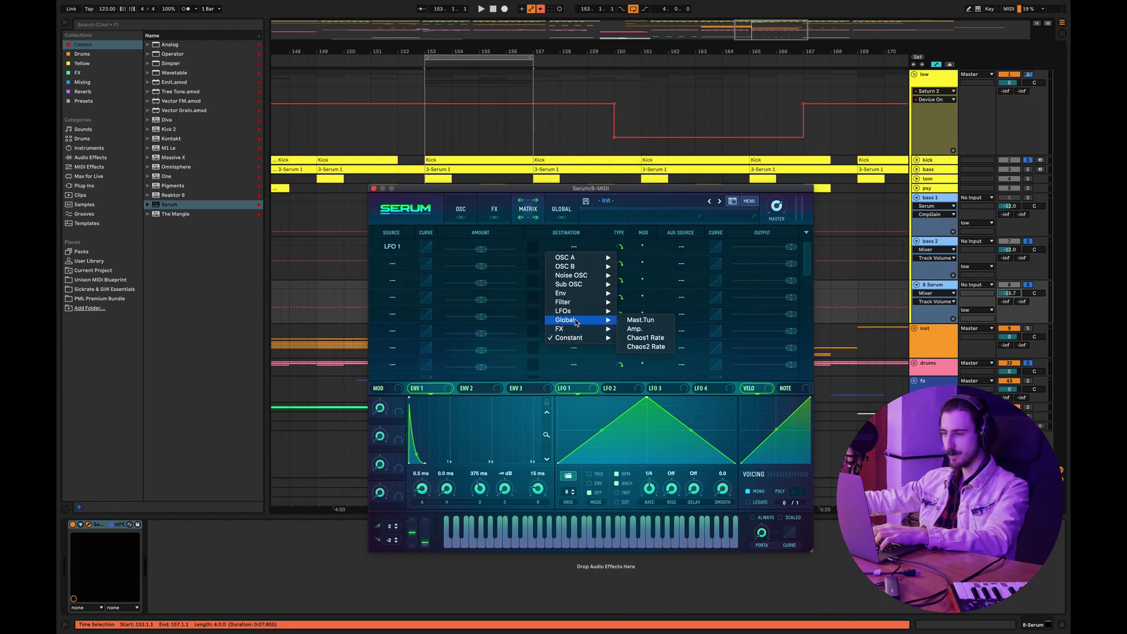
left_click(630, 320)
left_click_drag(482, 249, 494, 250)
Reshape LFO 1 into a steep downward curve in ENV mode and turn off its BPM sync
left_click_drag(641, 406, 558, 405)
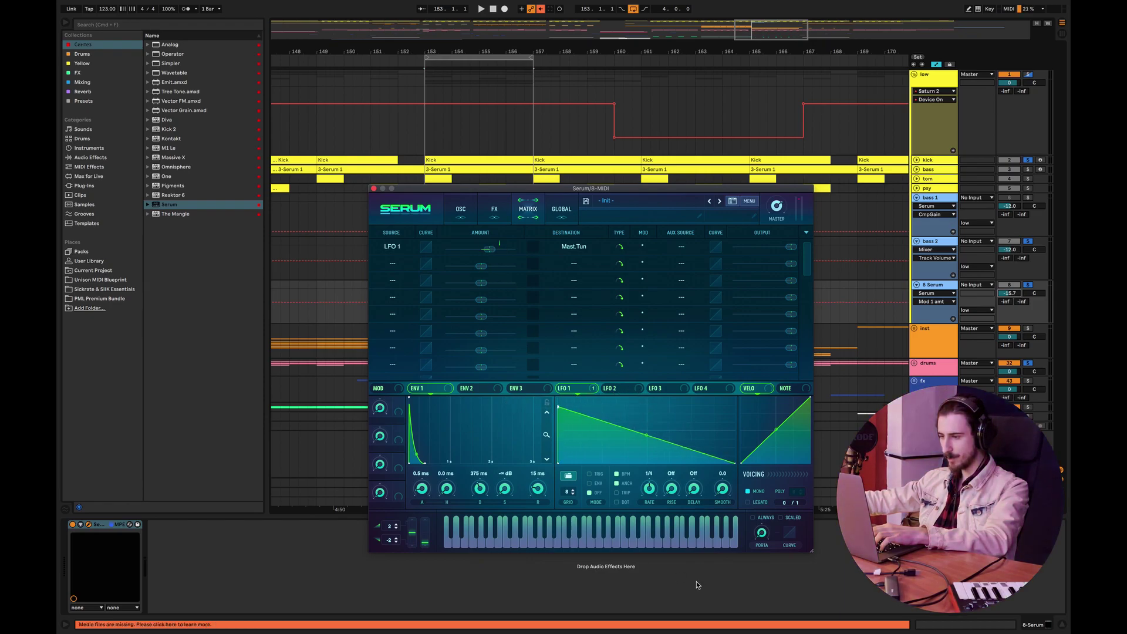
left_click(589, 483)
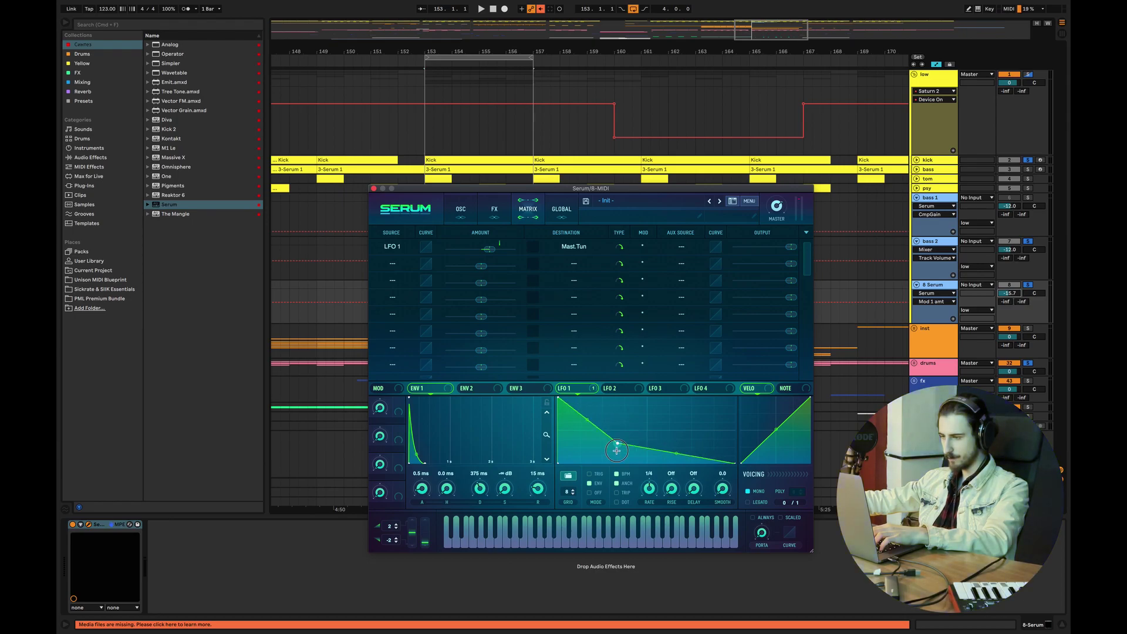
left_click_drag(616, 450, 603, 464)
left_click(623, 475)
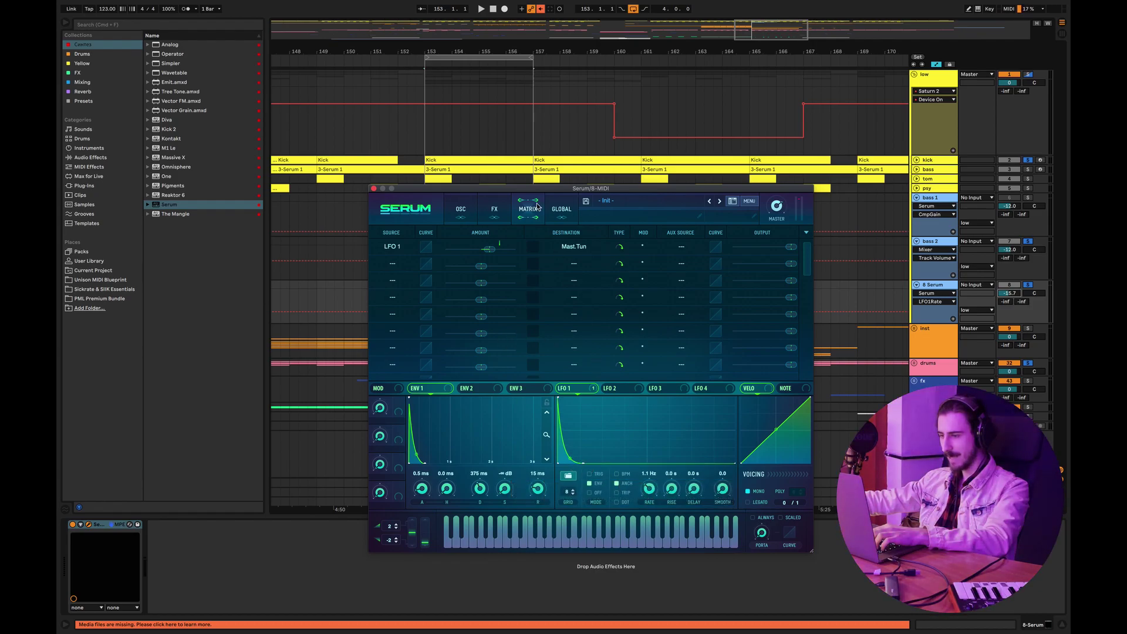
Copy the bass 2 clip onto the 8 Serum track at bar 153
left_click_drag(535, 188, 539, 362)
left_click(443, 244)
left_click_drag(444, 244, 458, 393, "alt")
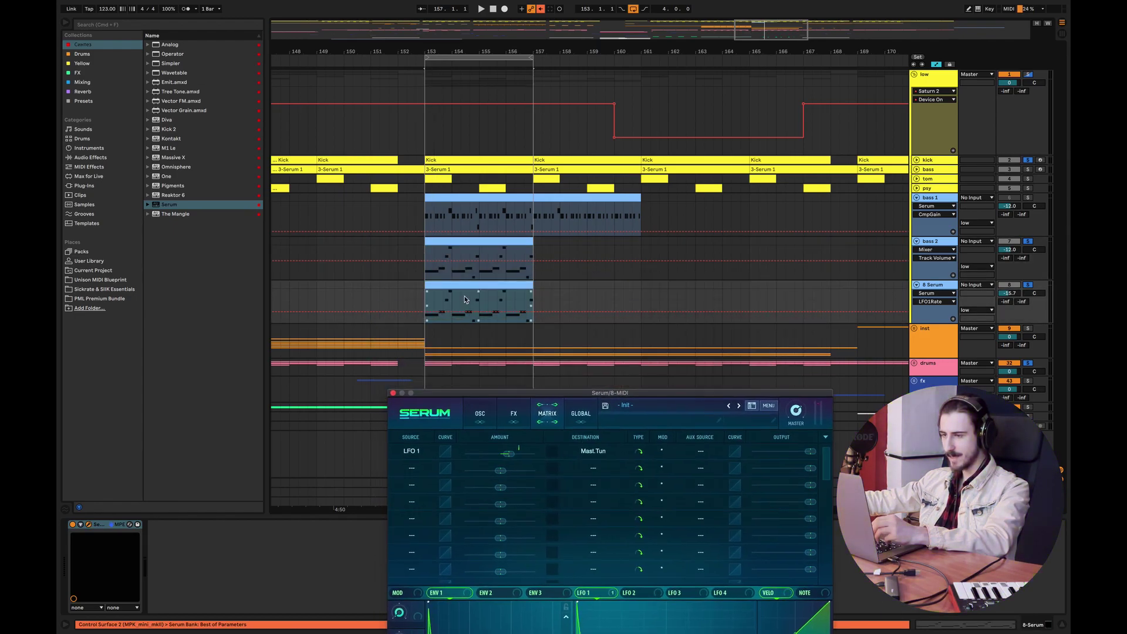
Delete all notes from the copied clip and add a single F0 note at 1.2.3
double_click(450, 287)
key("super+a")
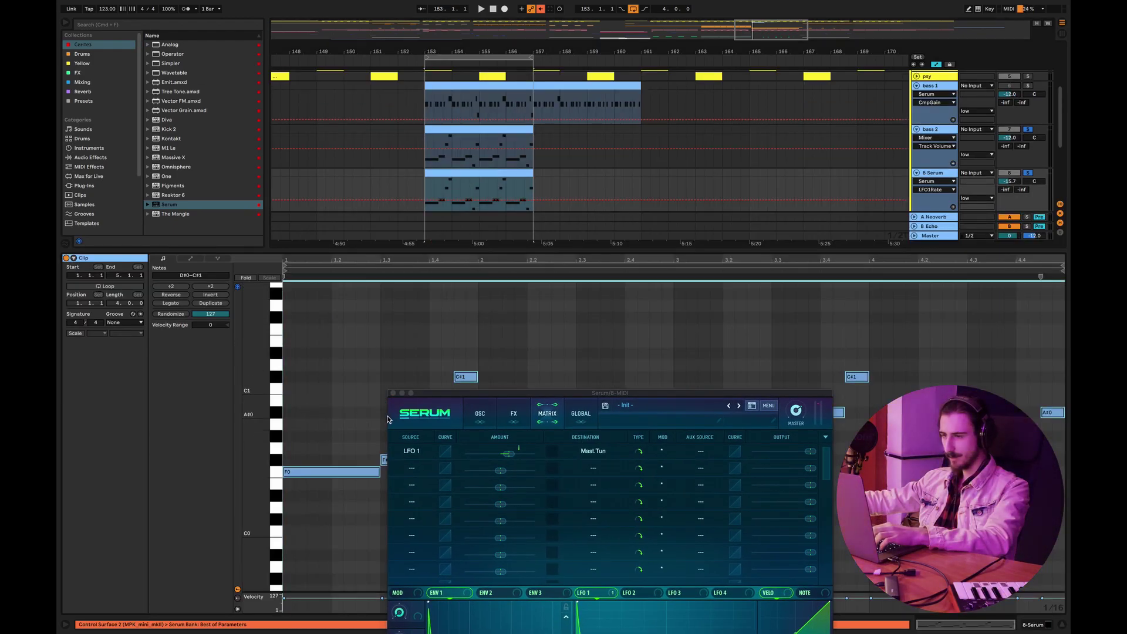
key("BackSpace")
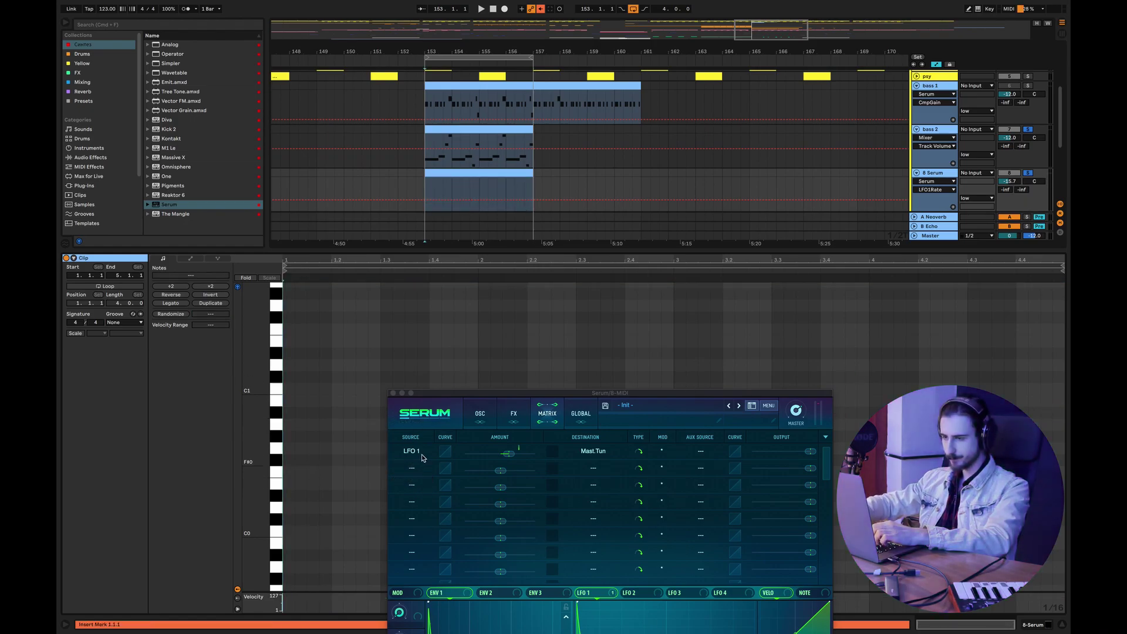
double_click(361, 472)
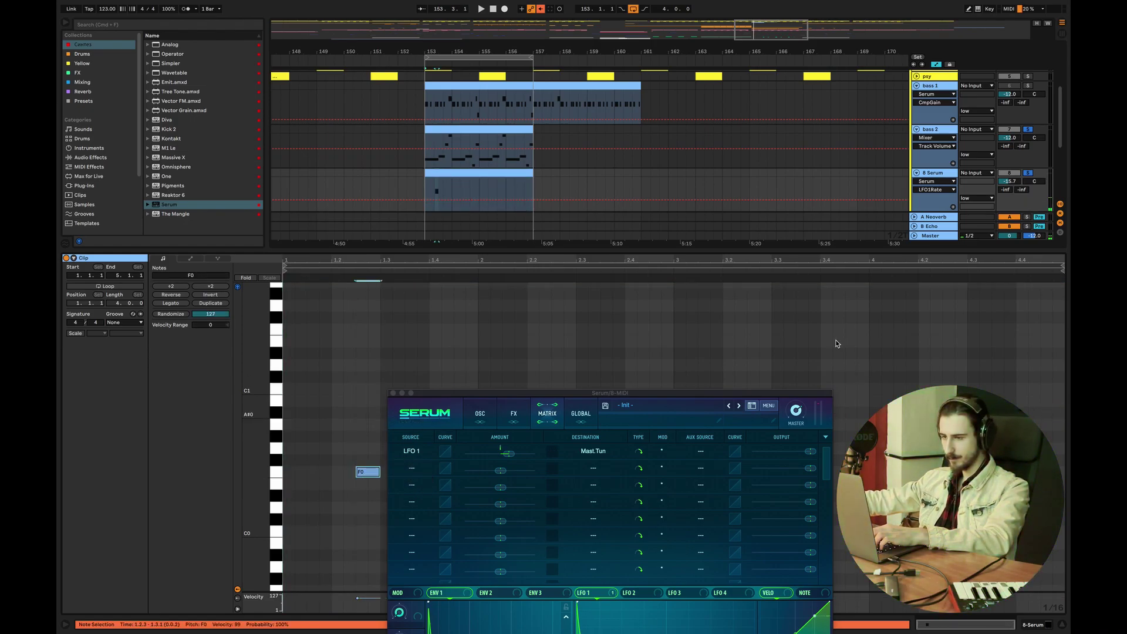
Audition the F0 note while raising the 8 Serum track's volume, and move the note to 1.1.4
key("space")
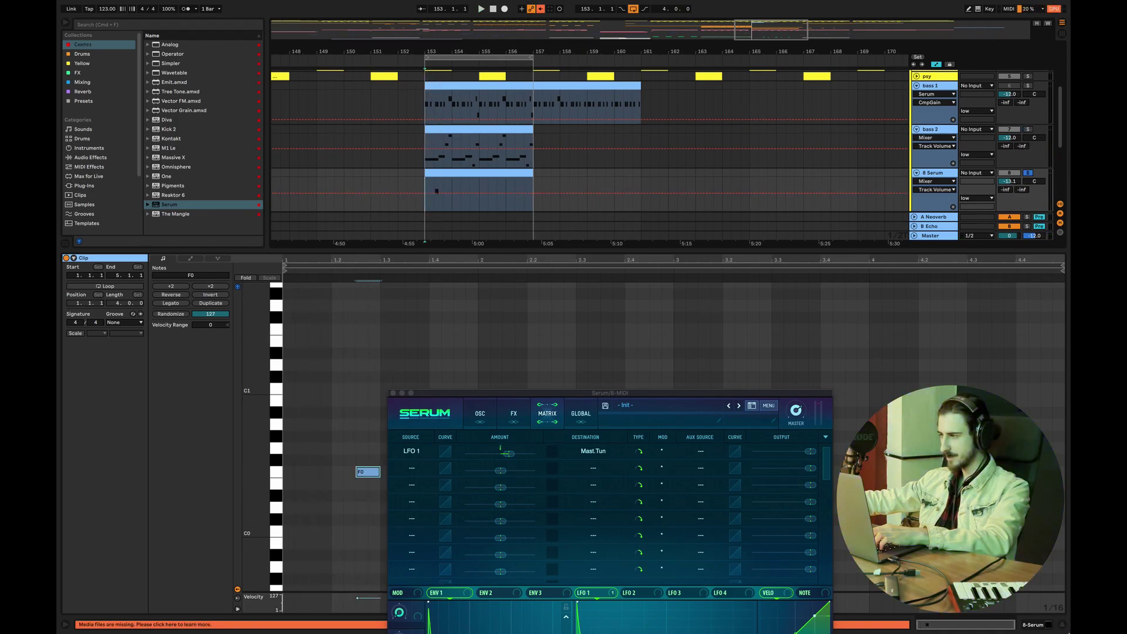
key("space")
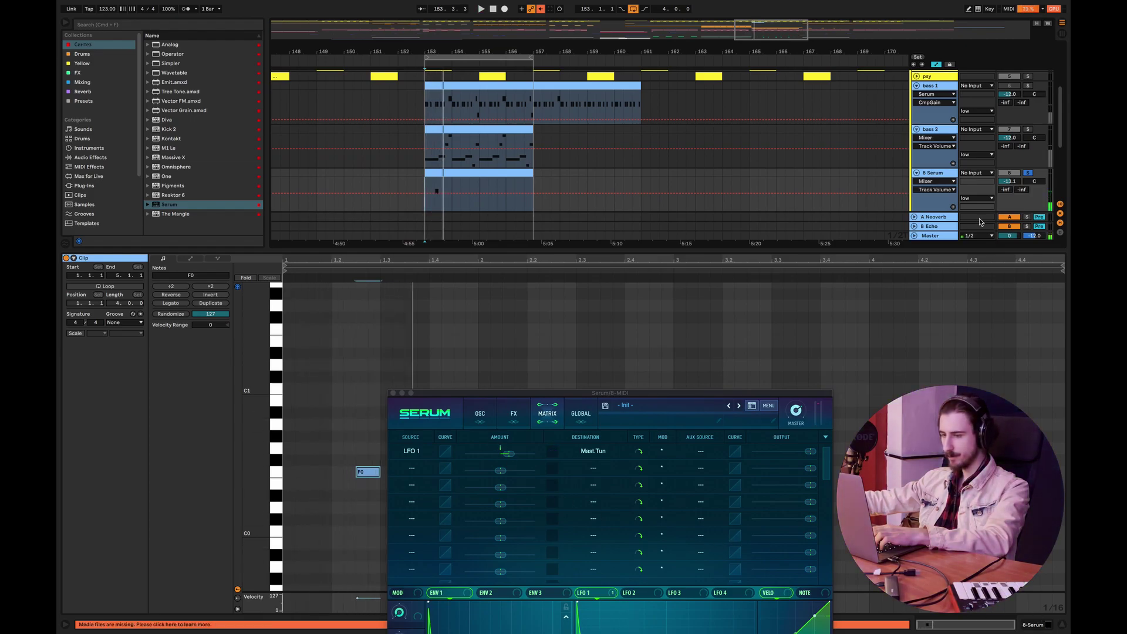
key("space")
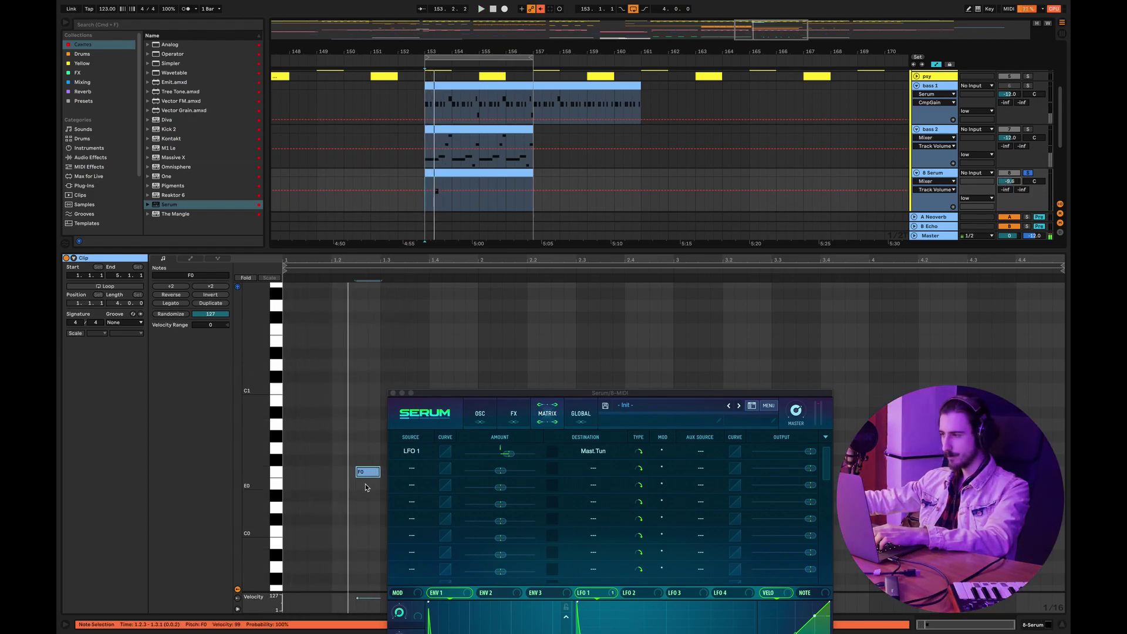
left_click_drag(368, 472, 331, 471)
Close the synth window and set the note editor to a fixed 1/16 grid
left_click(392, 393)
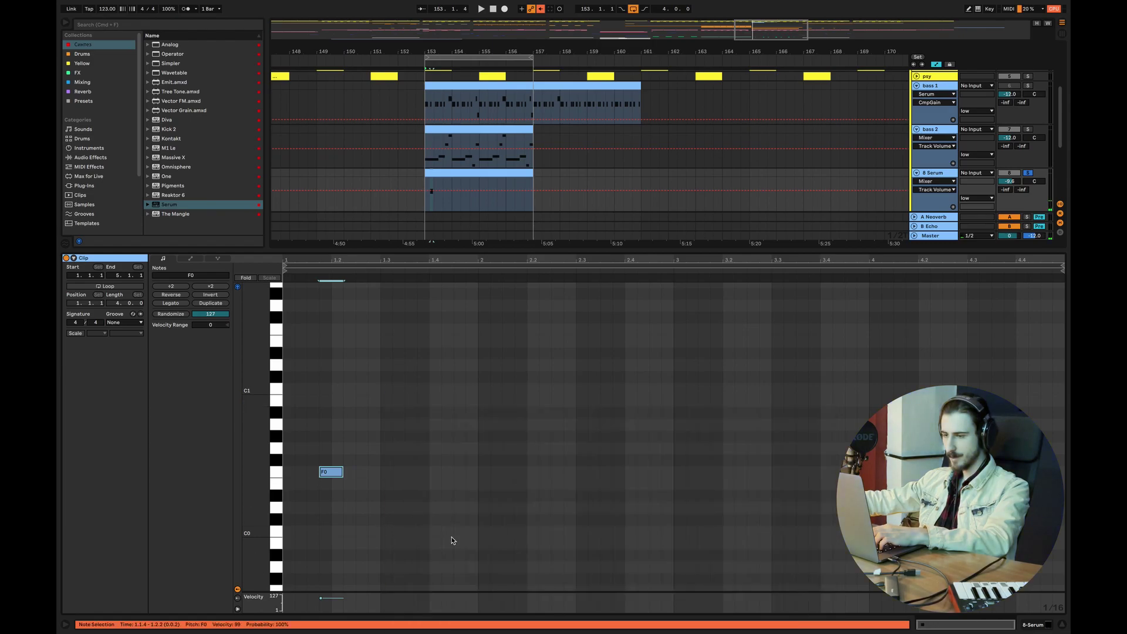
left_click_drag(930, 627, 930, 633)
right_click(407, 449)
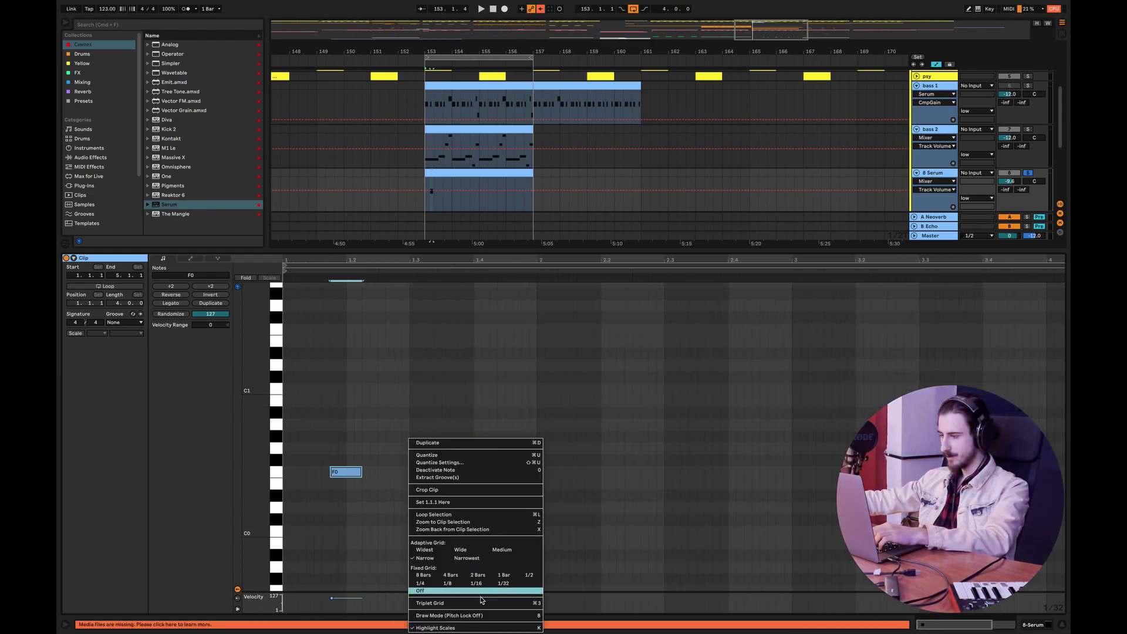
left_click(449, 585)
right_click(431, 446)
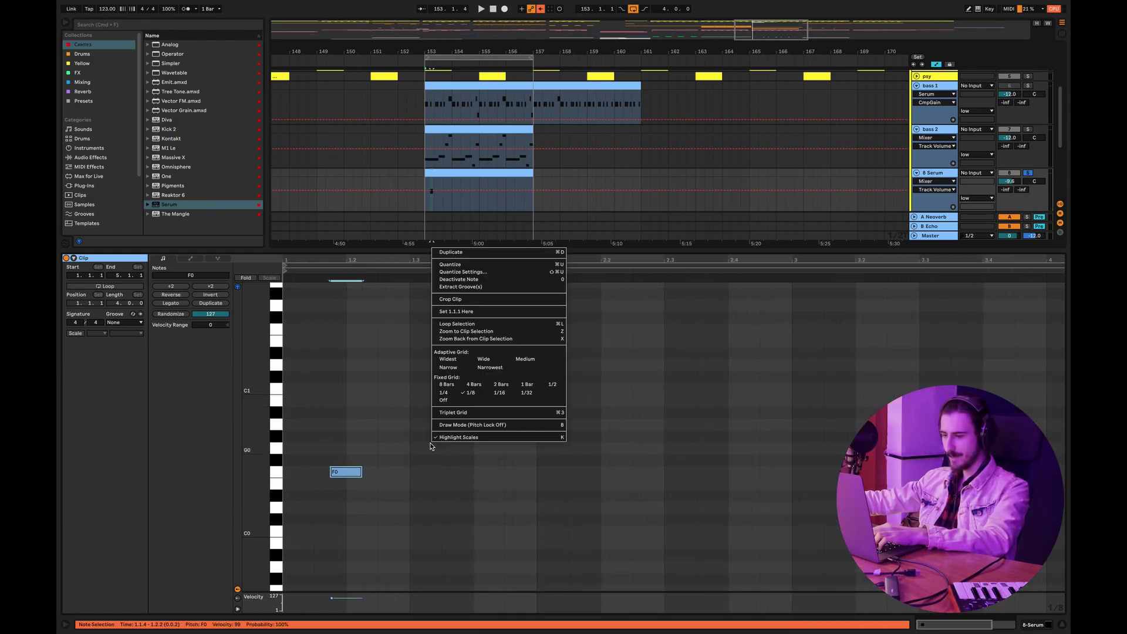
left_click(499, 392)
Shorten the F0 note at 1.1.4 to a sixteenth and add another F0 note at 1.2.3
left_click(358, 479)
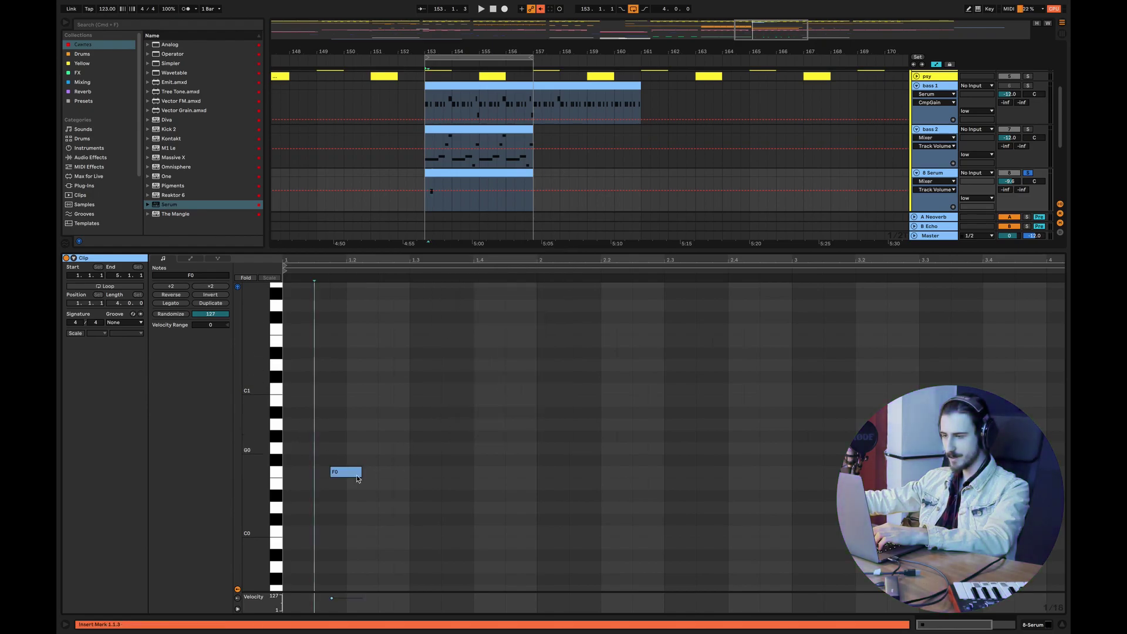
left_click_drag(362, 472, 347, 469)
double_click(379, 472)
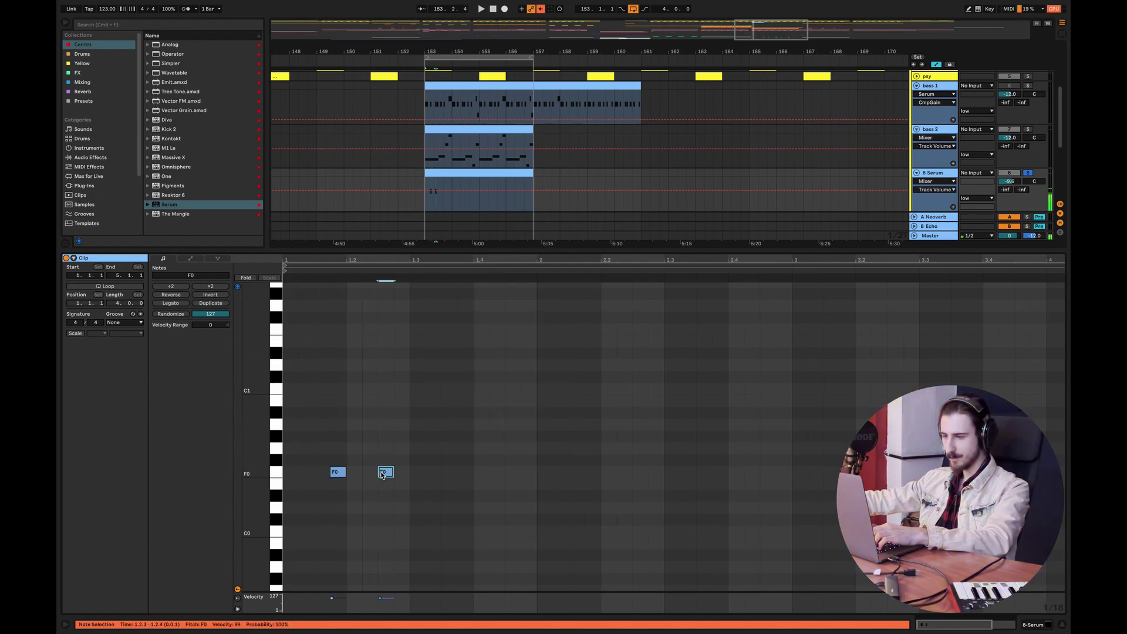
During playback, nudge the first F0 note slightly later off the grid and raise the 8 Serum track's volume to -7.5 dB
key("space")
left_click_drag(337, 477, 345, 477)
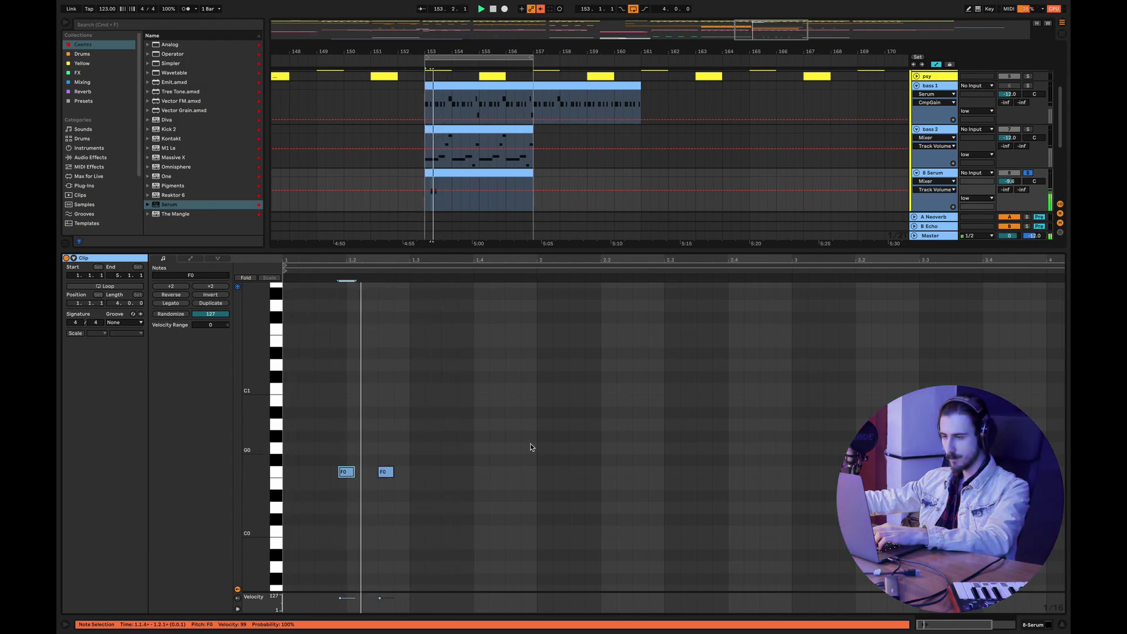
left_click_drag(1007, 187, 1008, 174)
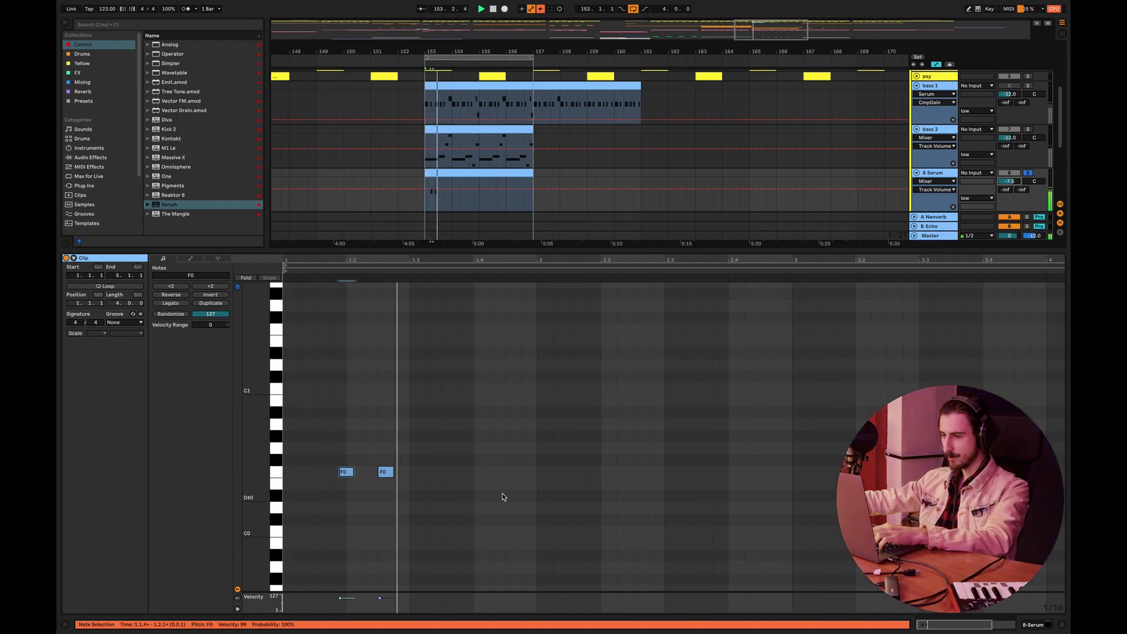
Add an F0 note at 1.3.3, then try another F0 at 1.4.3 and remove it
double_click(452, 472)
left_click(504, 459)
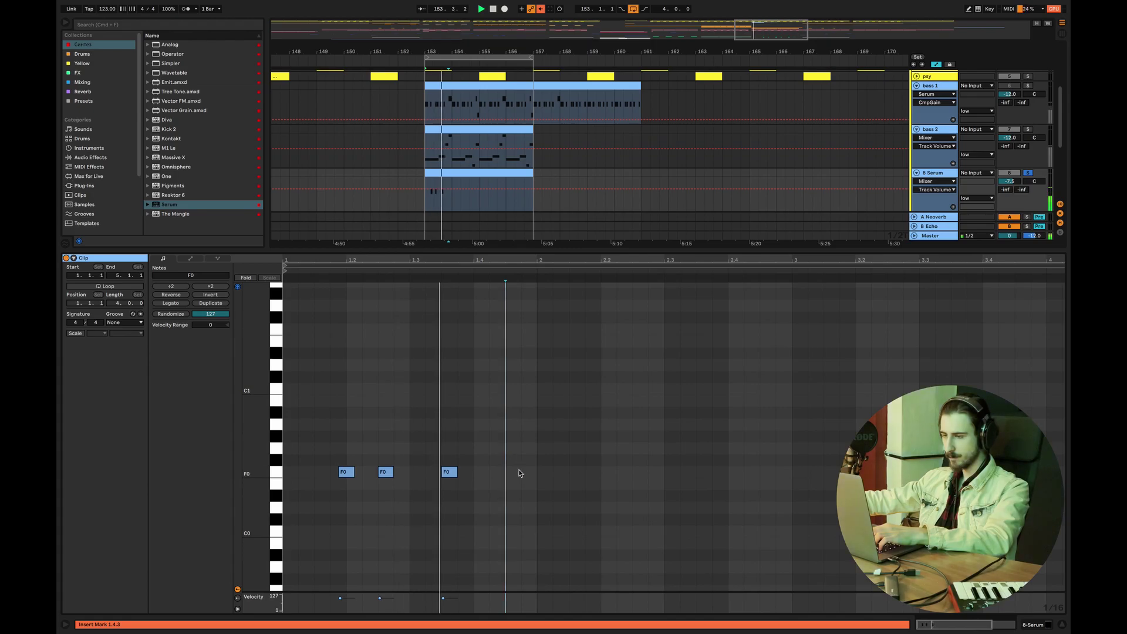
double_click(512, 472)
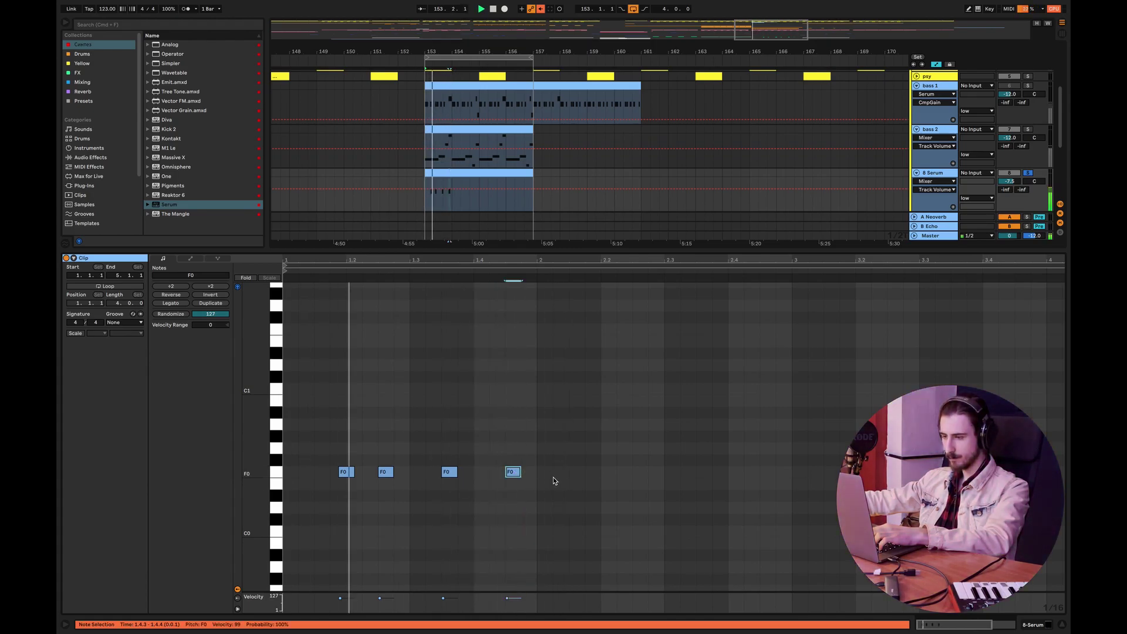
left_click(515, 474)
left_click(515, 475)
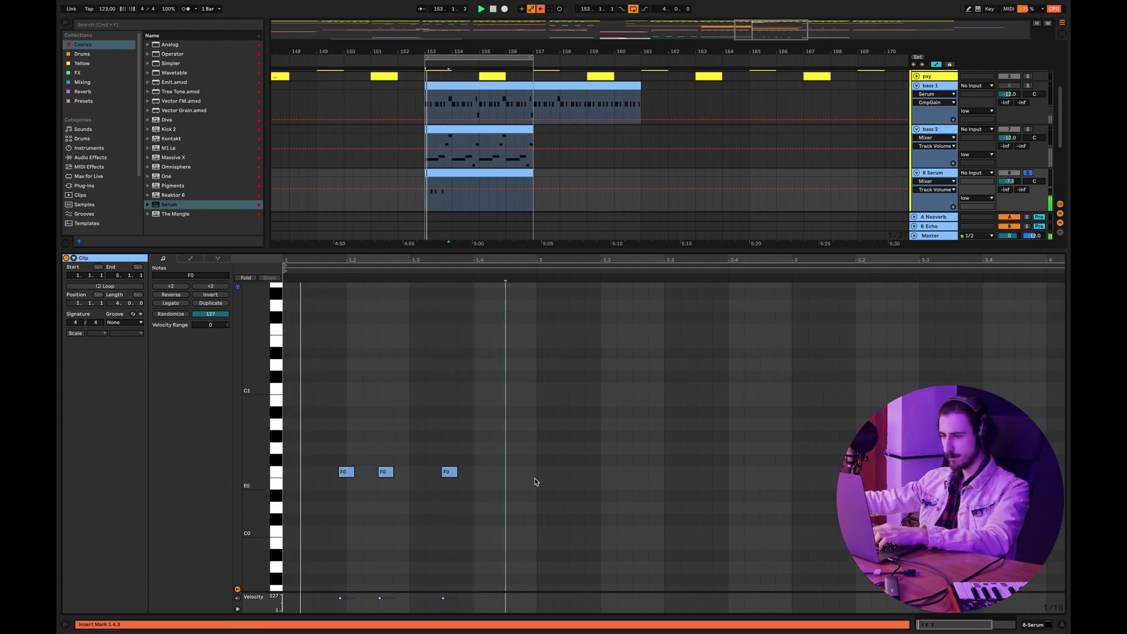
Duplicate the first bar's three F0 notes into bar 2 of the clip, undoing any further duplication
key("ctrl+d")
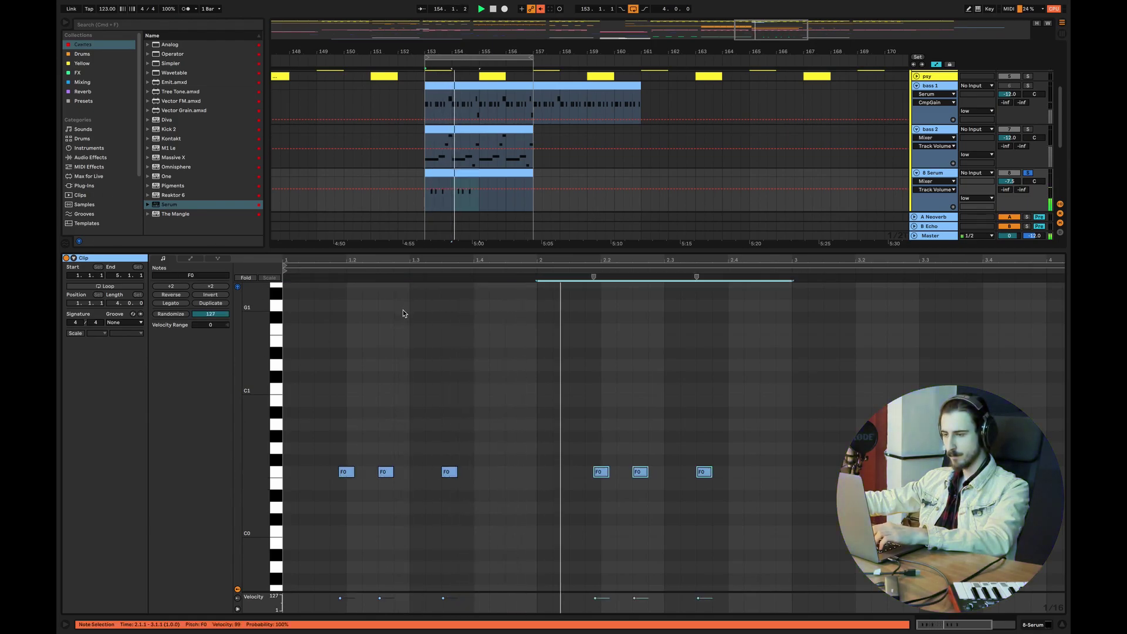
left_click(701, 373)
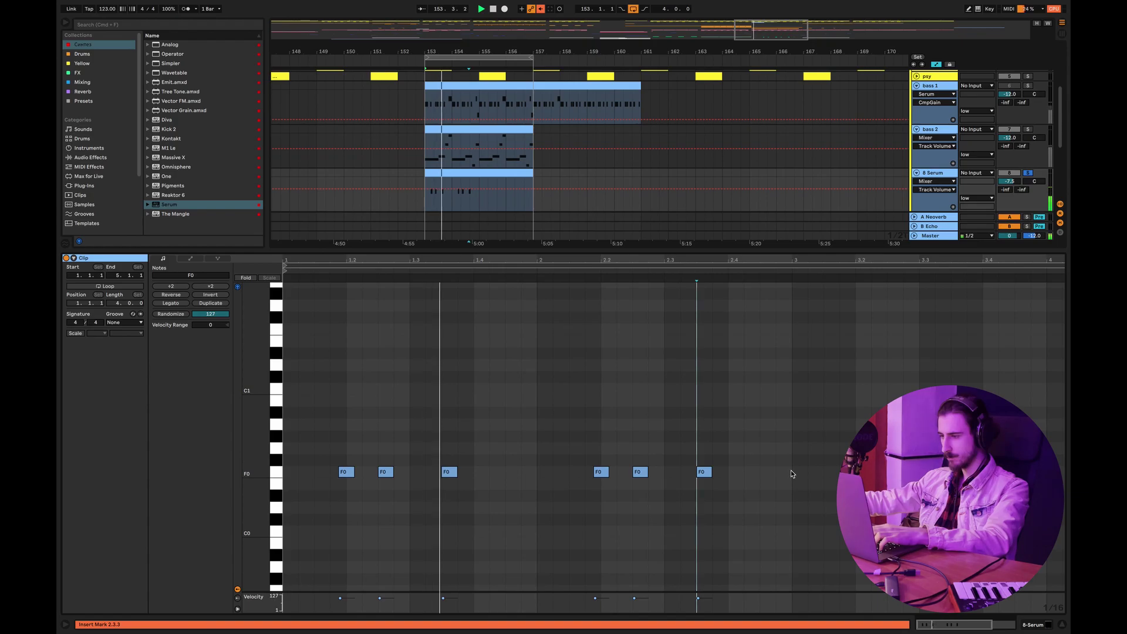
left_click_drag(792, 473, 199, 237)
key("super+d")
key("super+z")
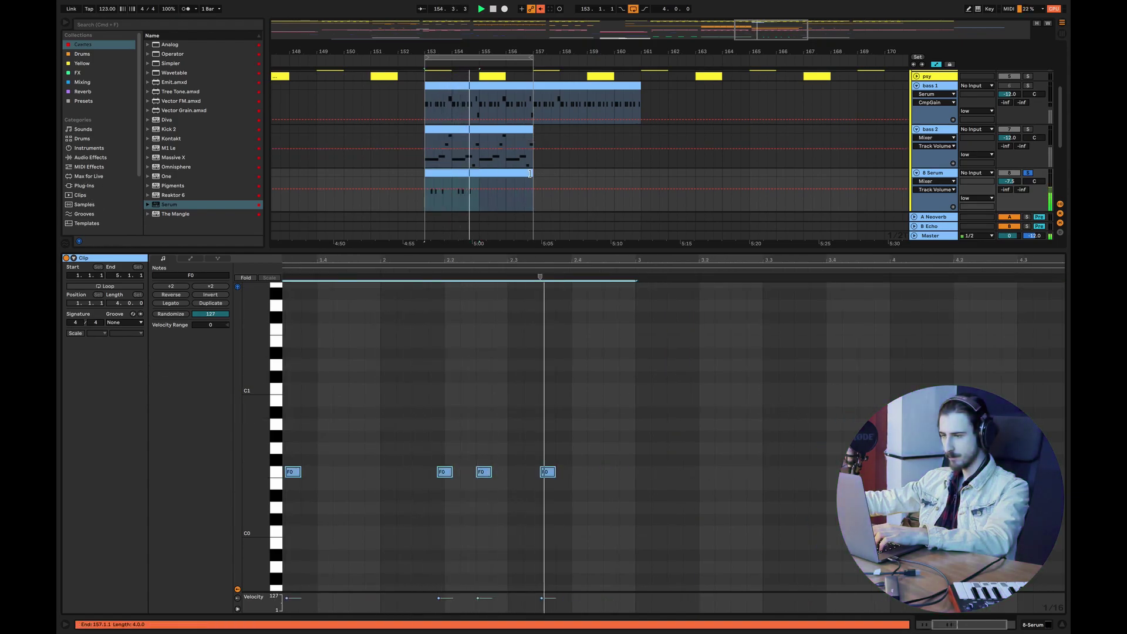
Shorten the 8 Serum clip to two bars and duplicate it across bars 155 to 157
left_click_drag(532, 173, 472, 175)
key("space")
key("super+d")
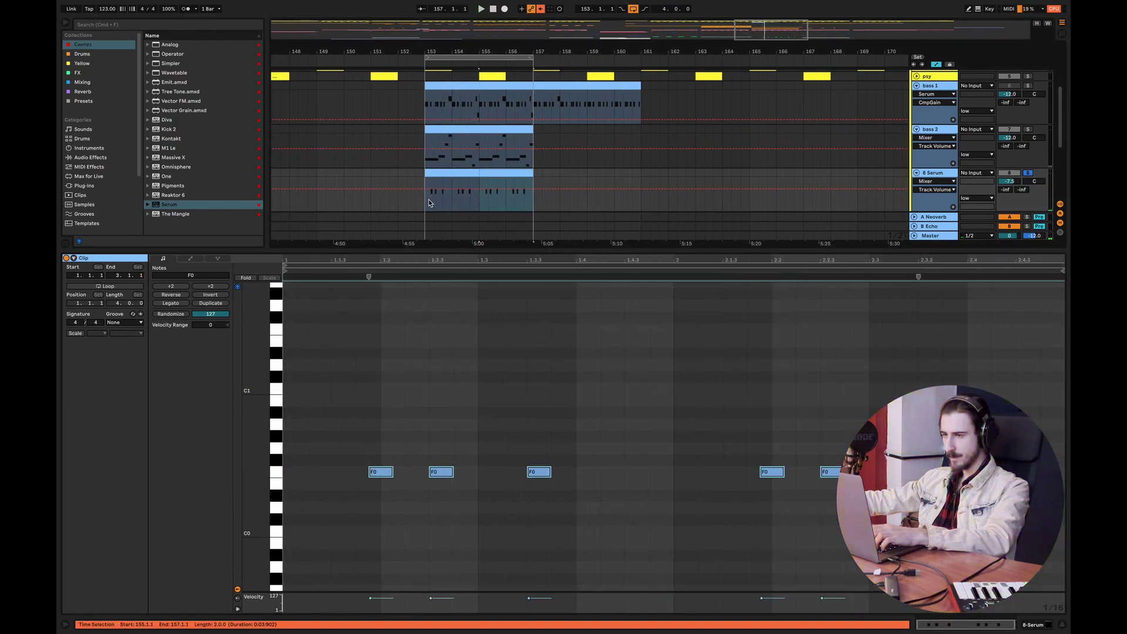
key("super+a")
key("super+alt+l")
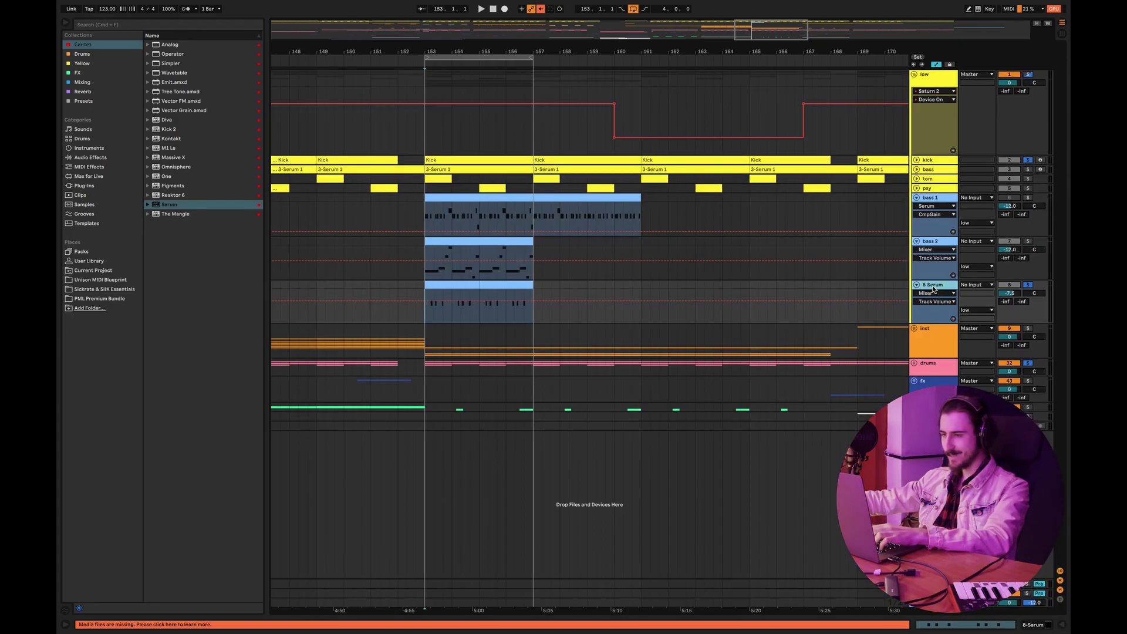
Shape Env 1 of the 8 Serum synth during playback to 488 ms decay, -18.6 dB sustain and 273 ms release
double_click(931, 285)
left_click(88, 524)
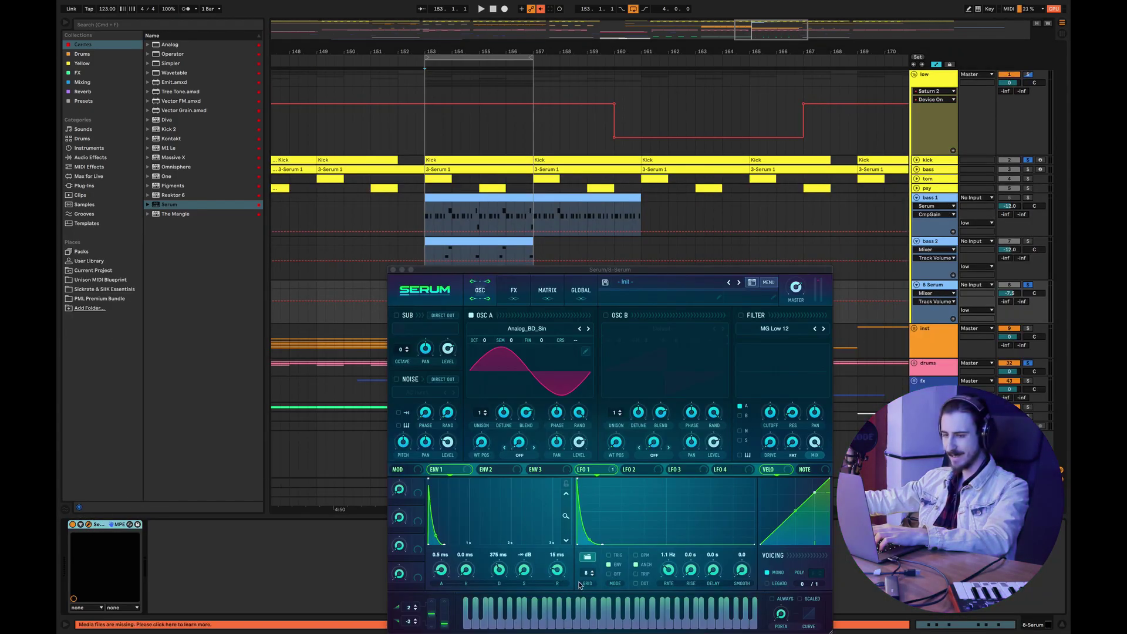
left_click_drag(523, 570, 553, 557)
key("space")
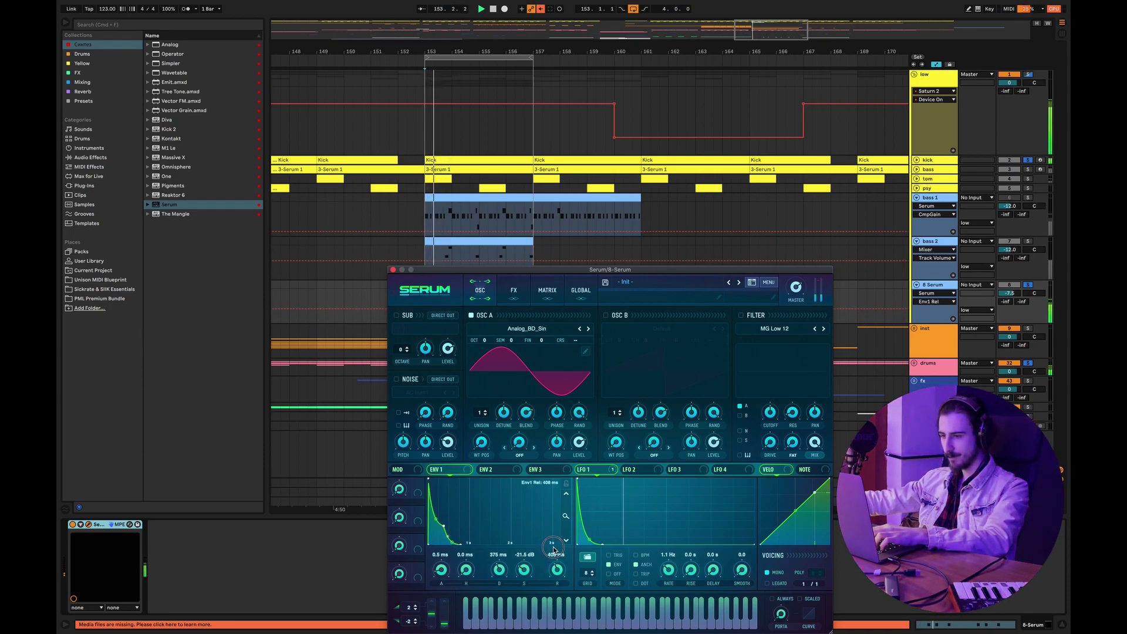
left_click_drag(553, 551, 528, 563)
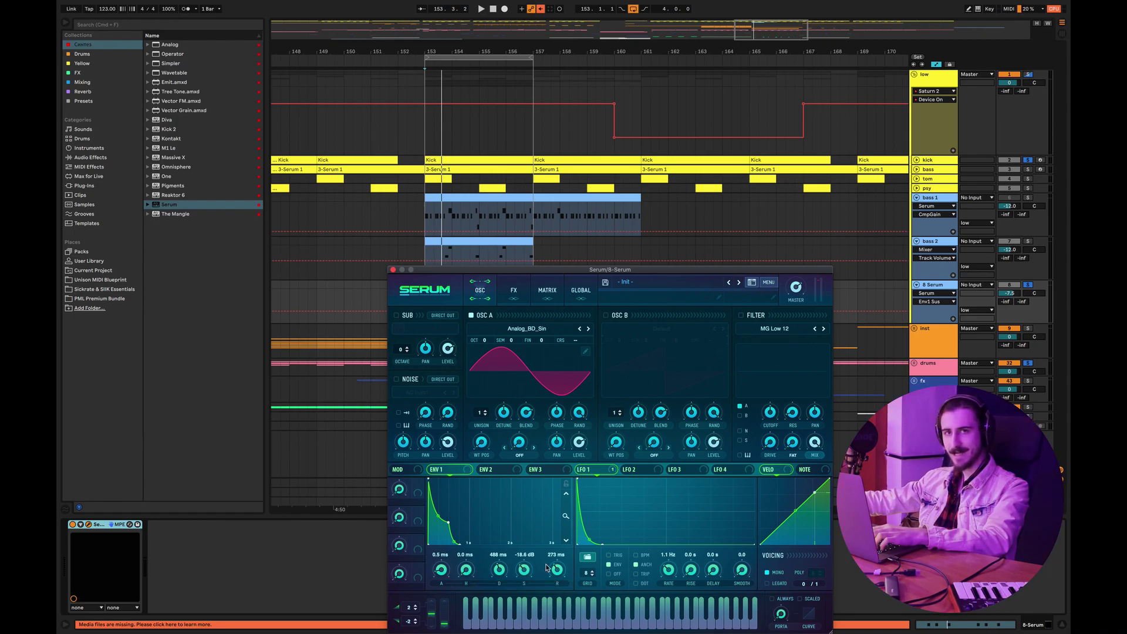
Enable Serum's Tube distortion and raise its drive while the loop plays, then close the synth window and device view
left_click(513, 290)
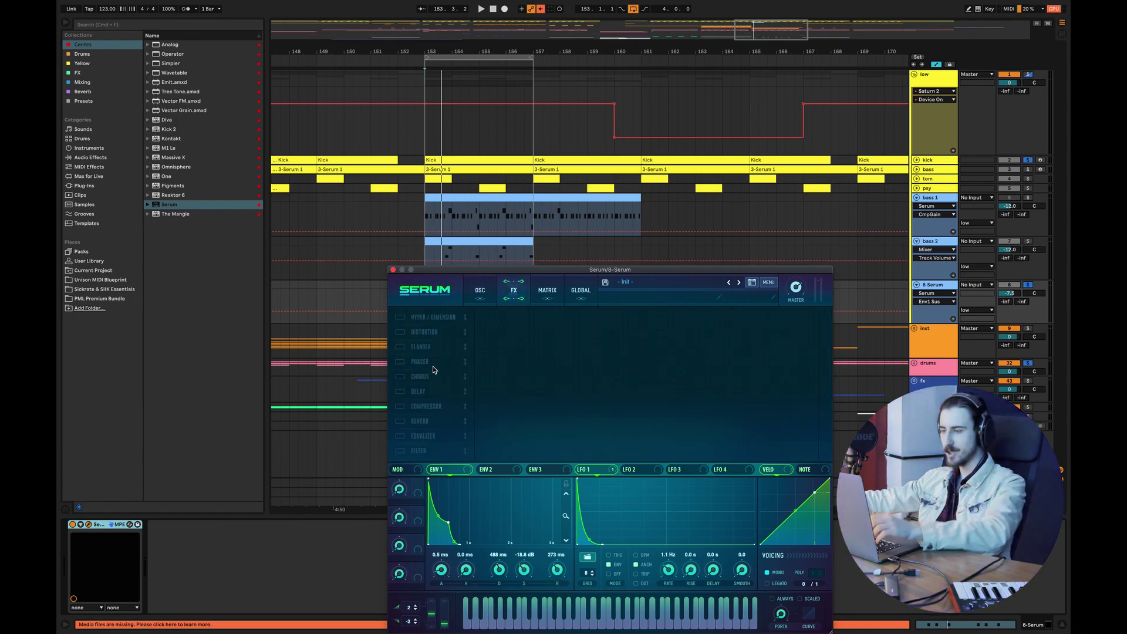
left_click(403, 331)
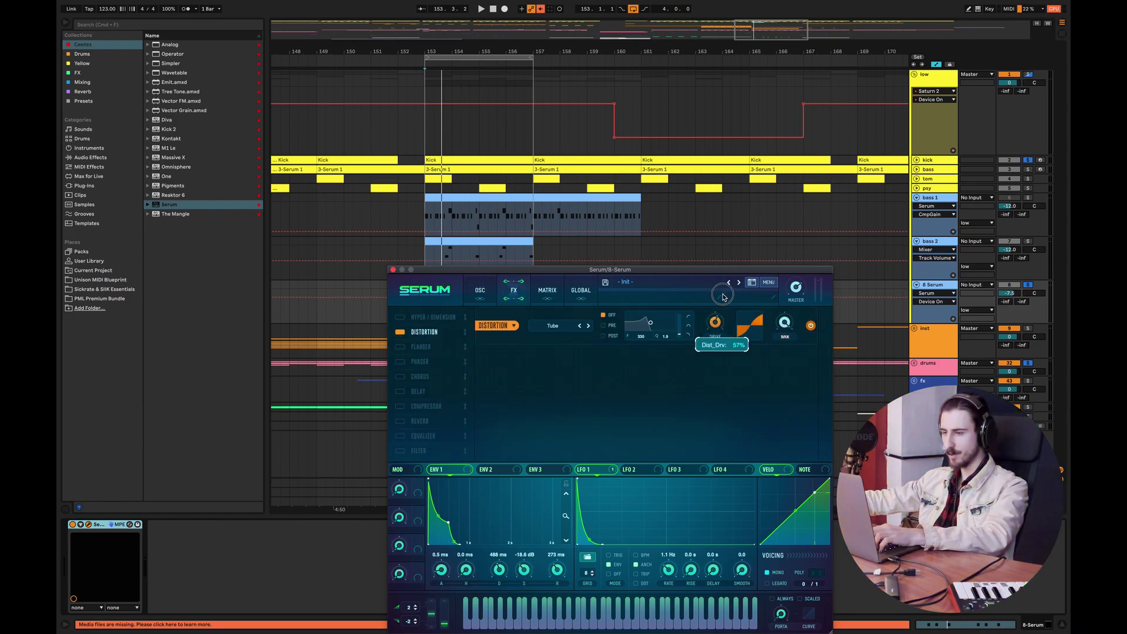
key("space")
left_click_drag(724, 297, 730, 281)
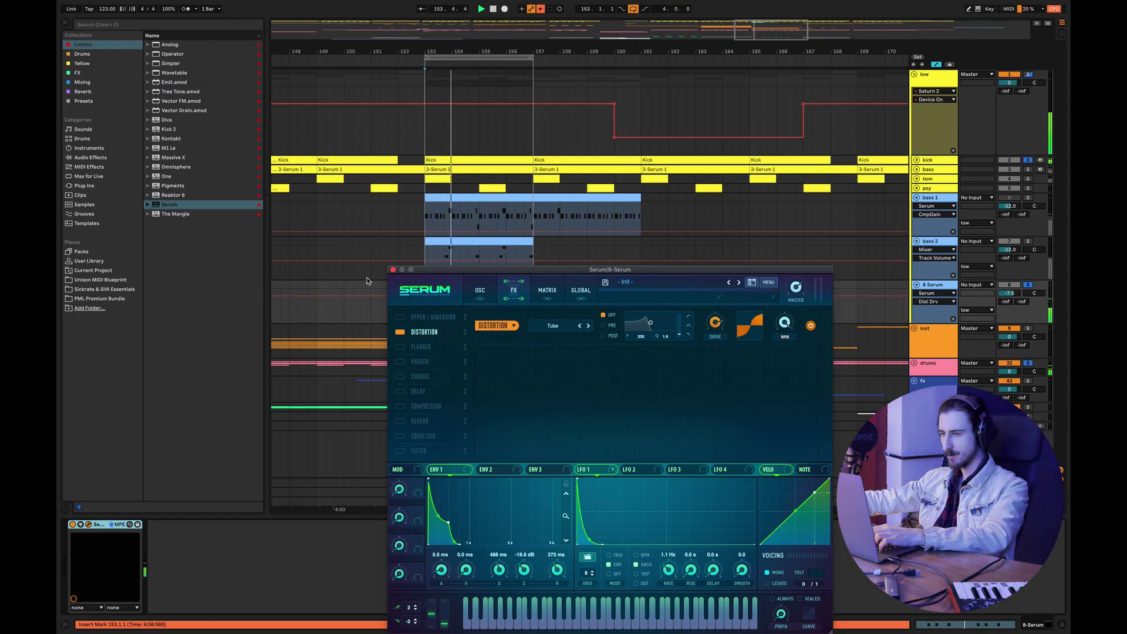
left_click(393, 270)
left_click(538, 340)
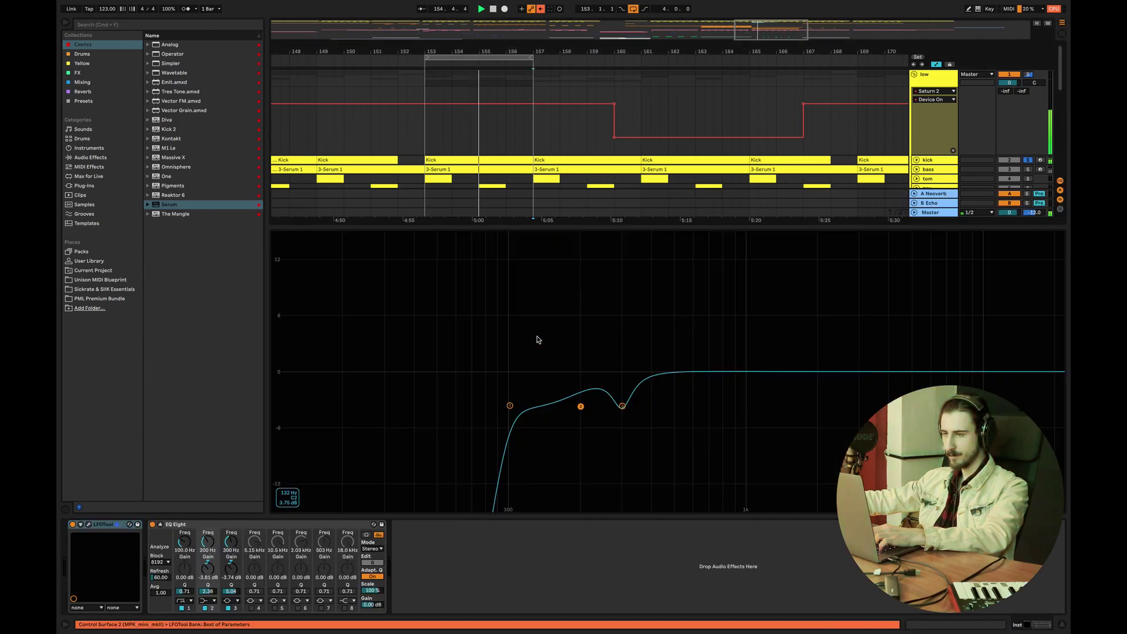
left_click(1062, 625)
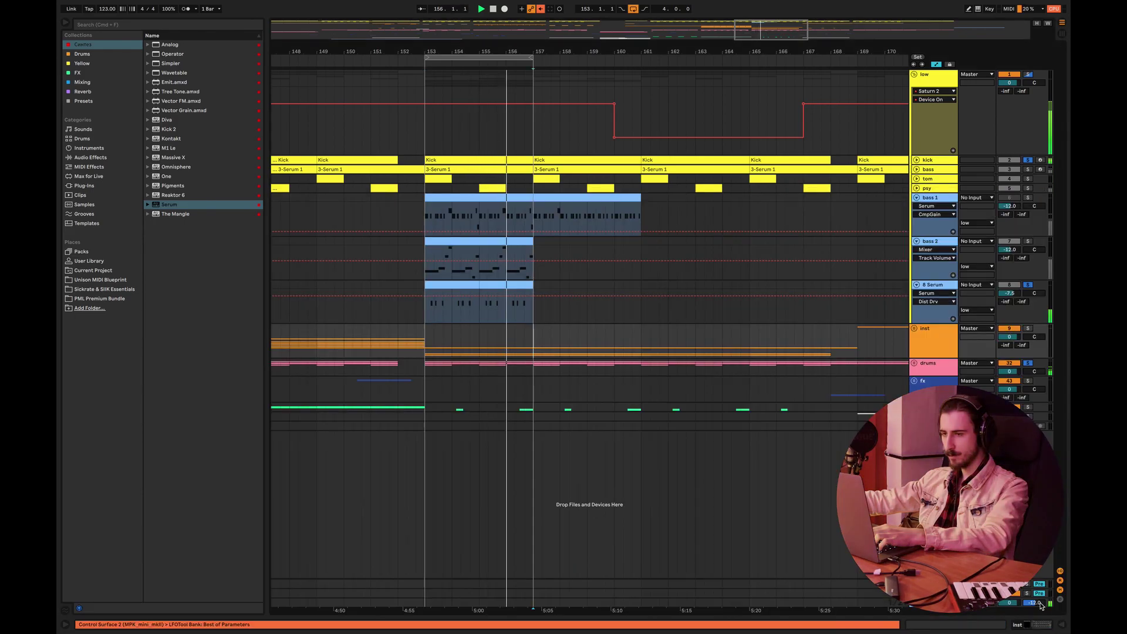
Reopen the 8 Serum synth, adjust Env 1's decay to 461 ms, and close the synth window
left_click(935, 286)
key("space")
double_click(936, 286)
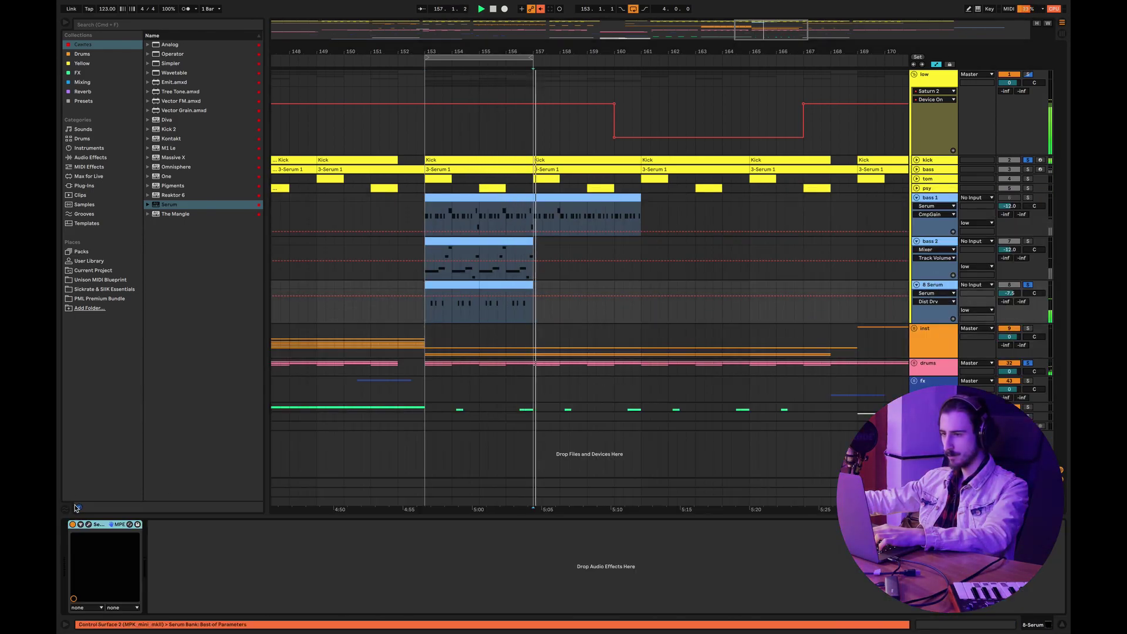
left_click(88, 524)
left_click_drag(504, 576, 506, 572)
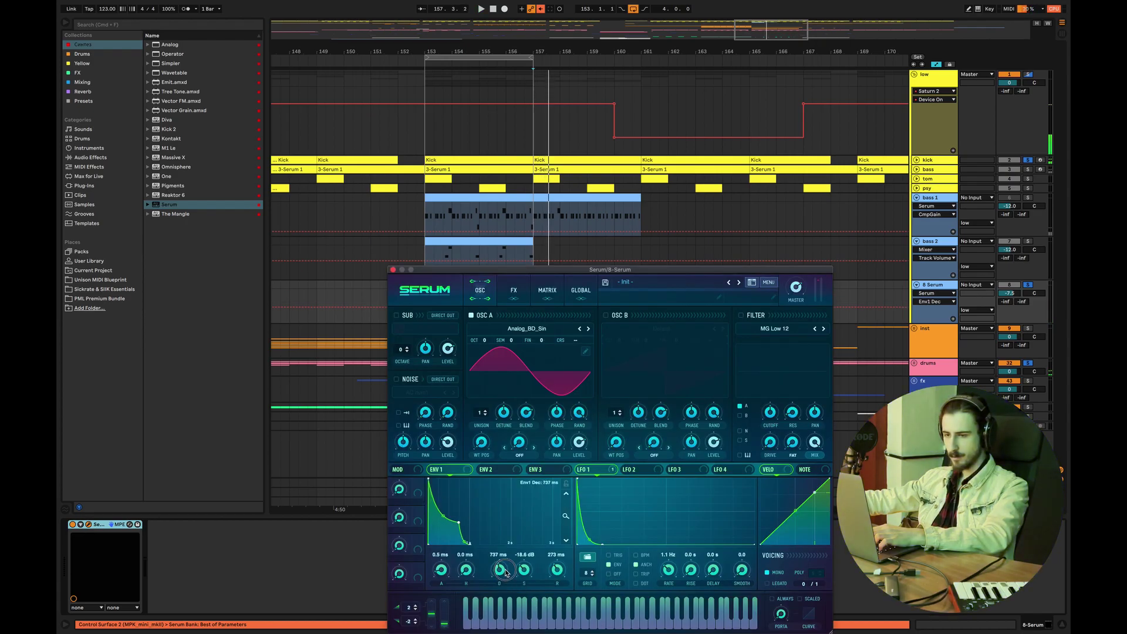
left_click(393, 271)
Open the first 8 Serum clip, extend the F0 note at 1.2.3 to end at 1.3.1, and audition it
double_click(440, 282)
left_click(381, 452)
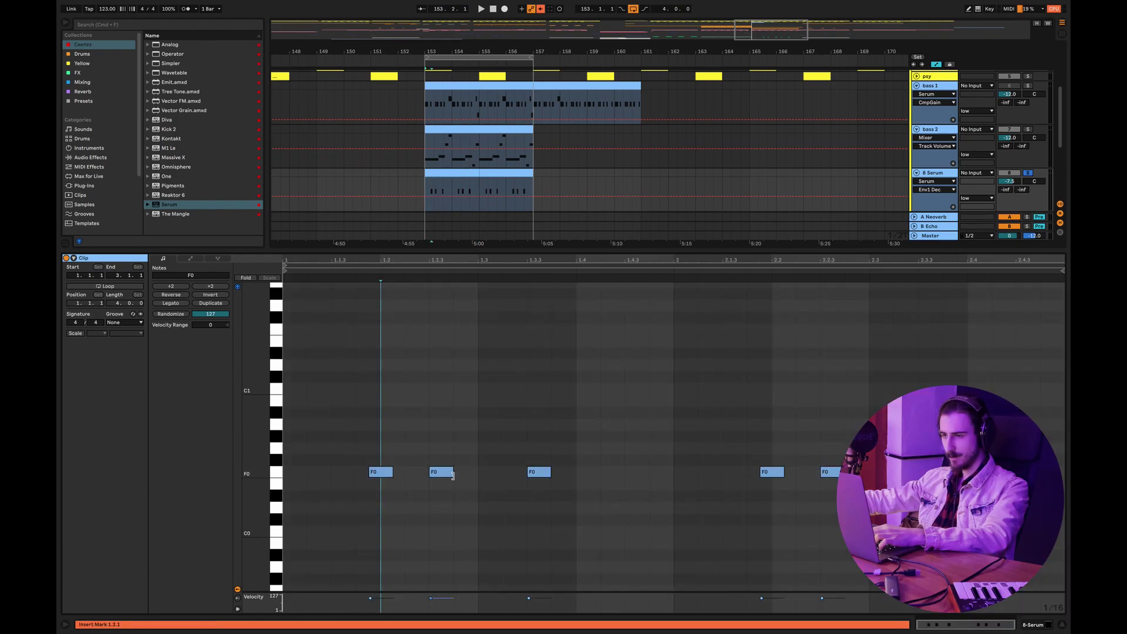
left_click_drag(453, 471, 477, 472)
left_click(492, 458)
key("space")
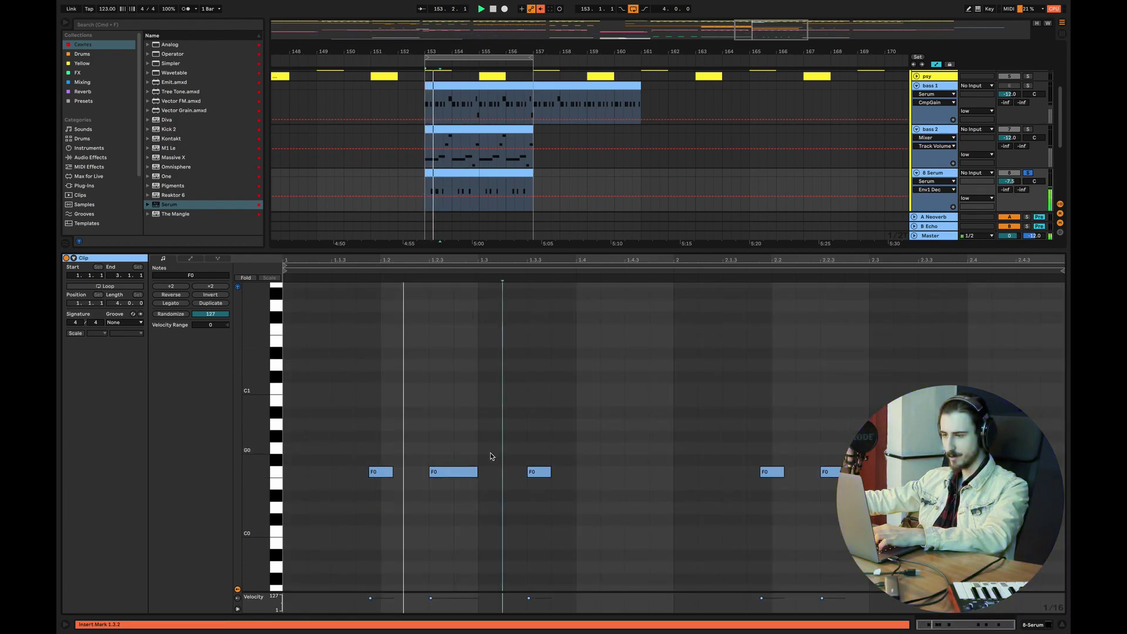
Raise the note at 1.3.3 to F#0, add an F#0 note at 1.4.2, and audition the pattern
left_click_drag(545, 473, 545, 462)
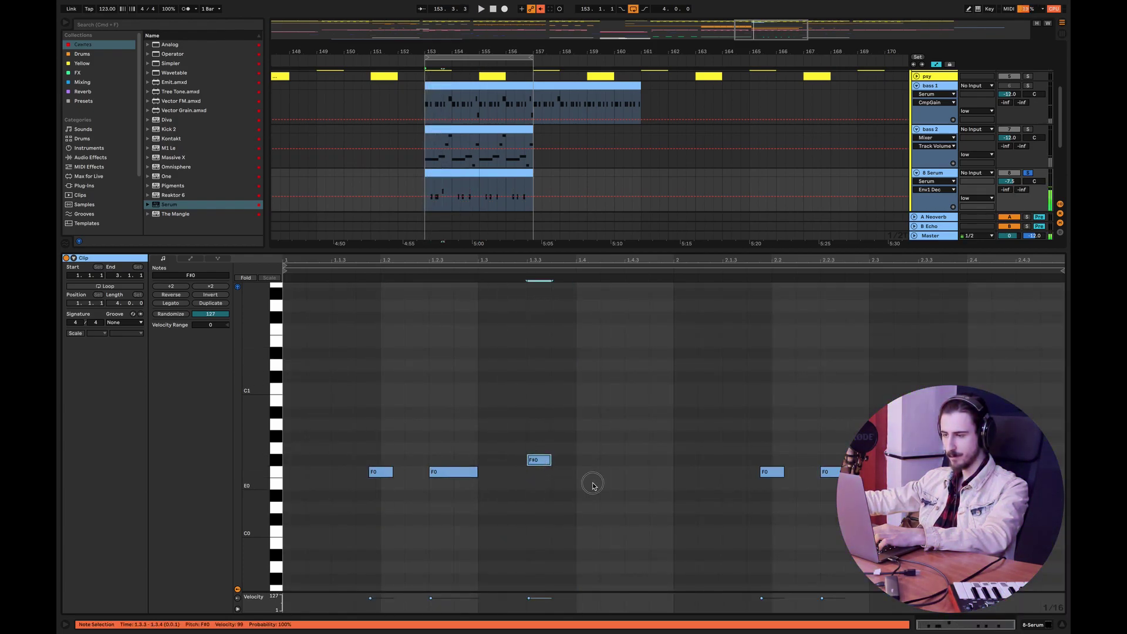
left_click(595, 491)
key("space")
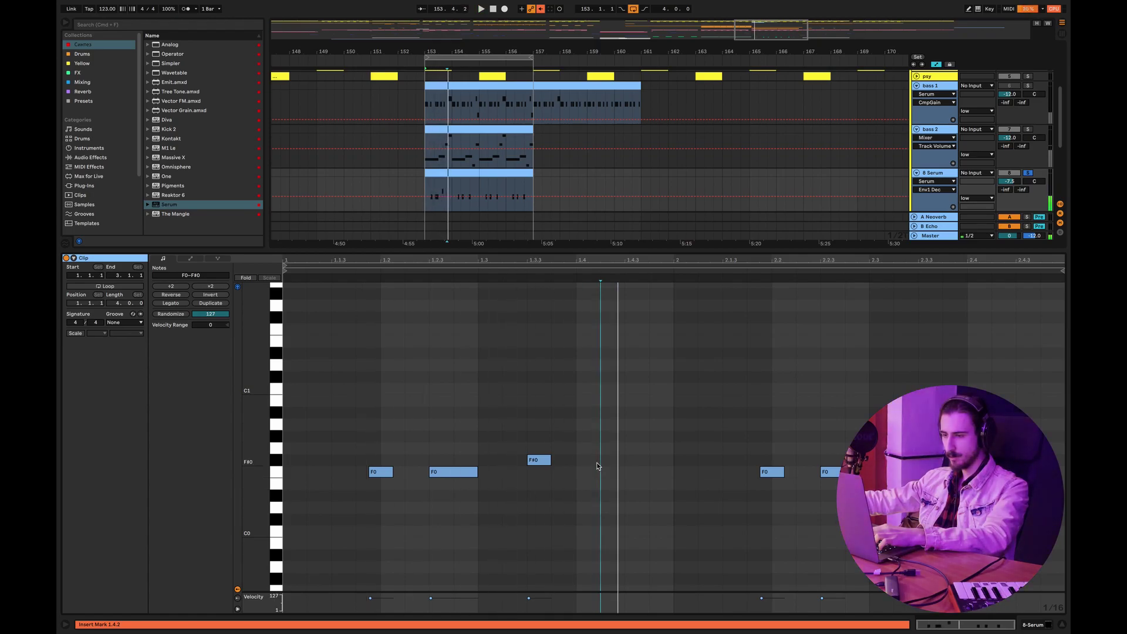
double_click(604, 460)
left_click(675, 458)
key("space")
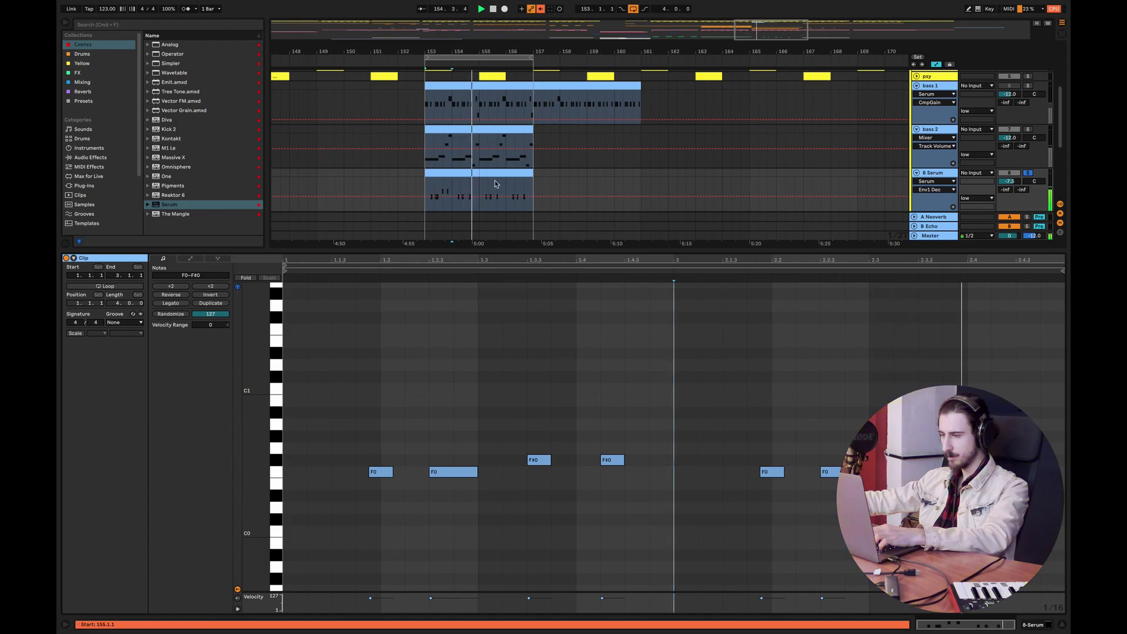
left_click(1061, 624)
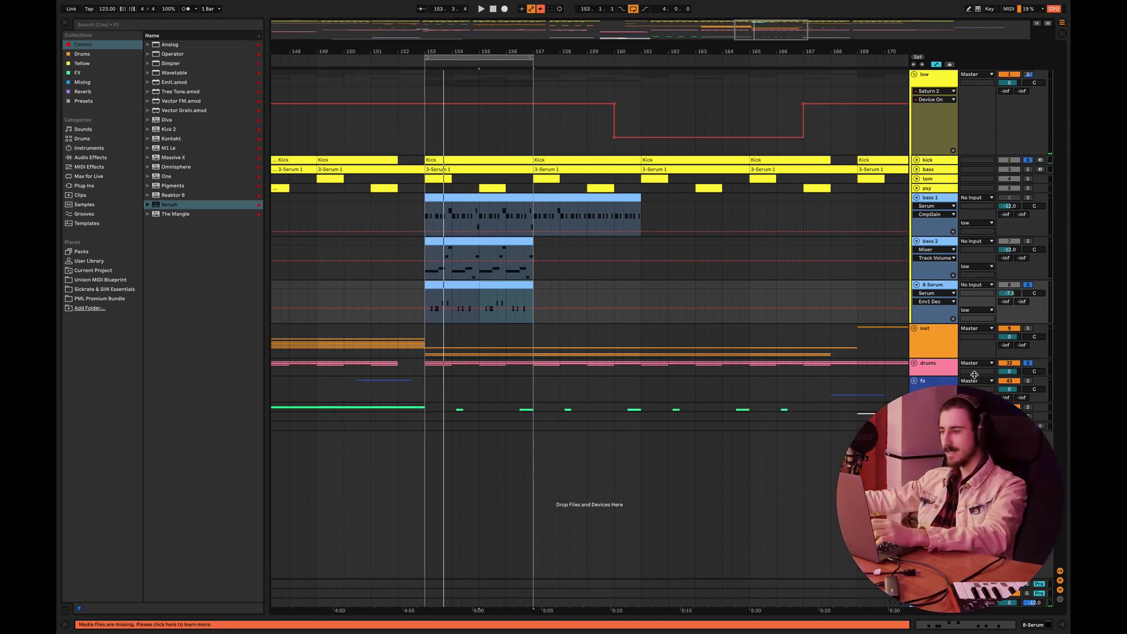
Reopen the 8 Serum synth and raise oscillator A's wavetable position on Analog_BD_Sin while the loop plays
double_click(940, 286)
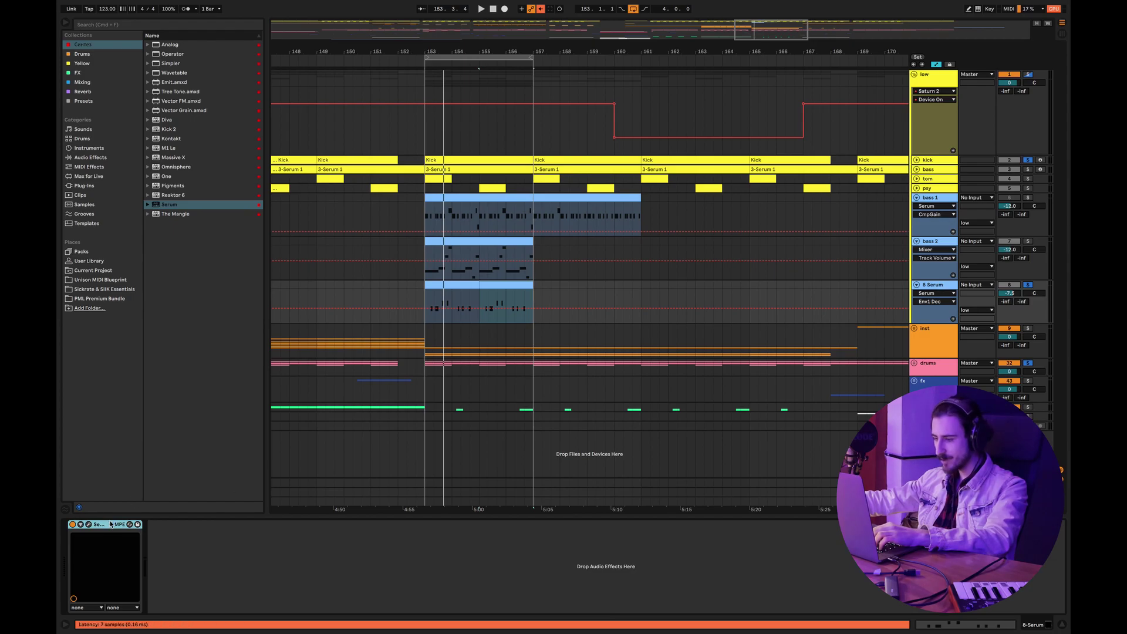
left_click(89, 525)
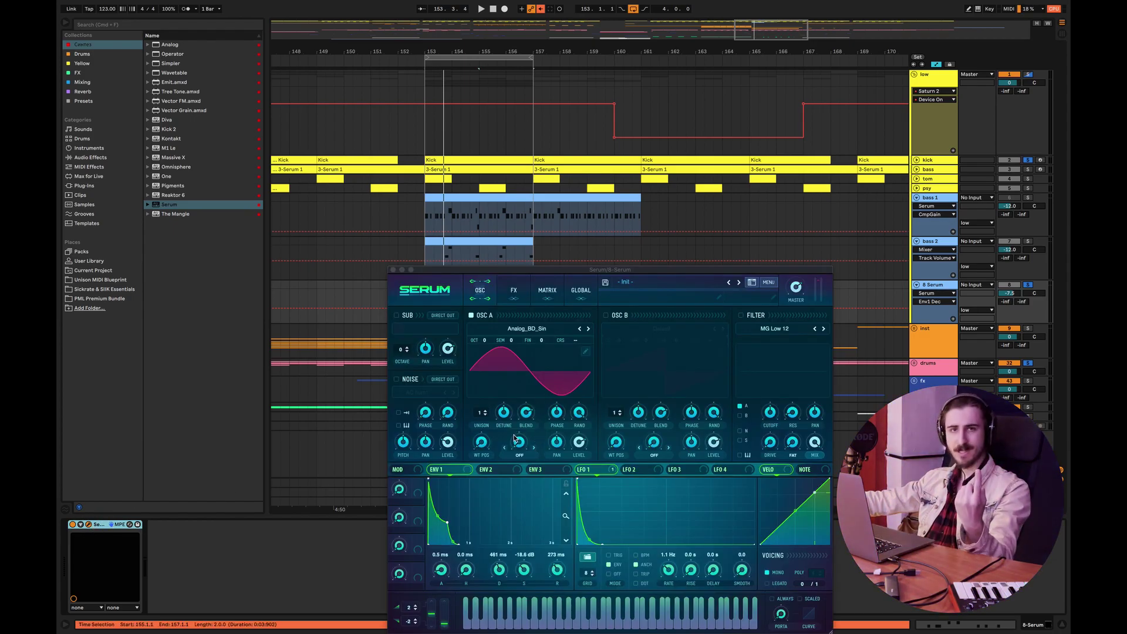
left_click_drag(485, 448, 501, 394)
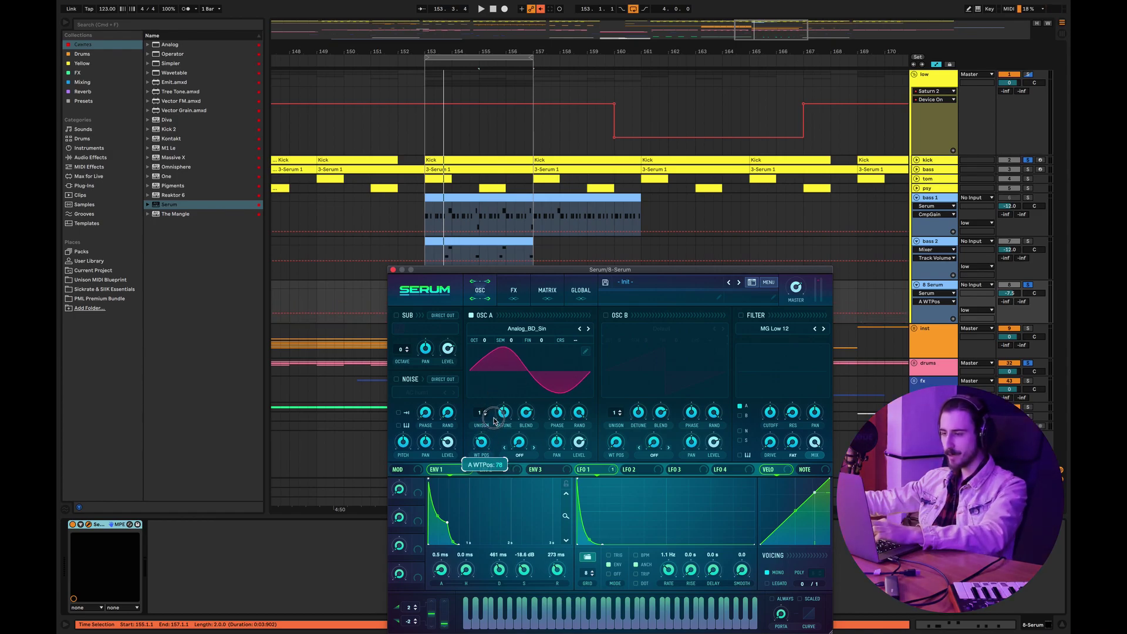
key("space")
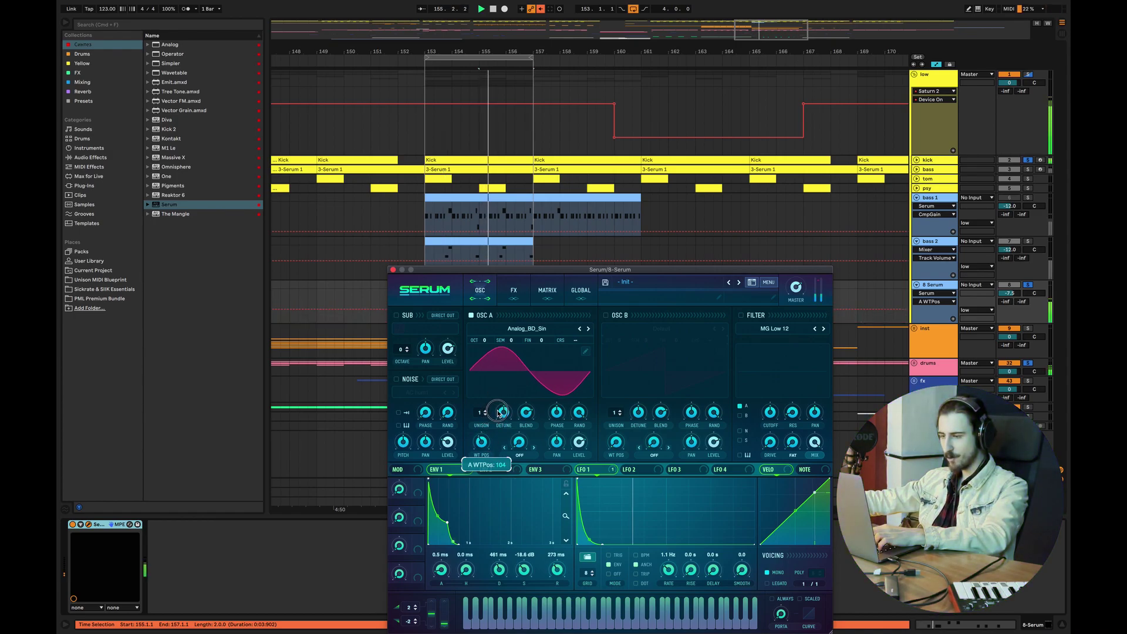
Try the Basic Mg and Basic Shapes wavetables on oscillator A, sweeping the wavetable position to a square wave
left_click(588, 330)
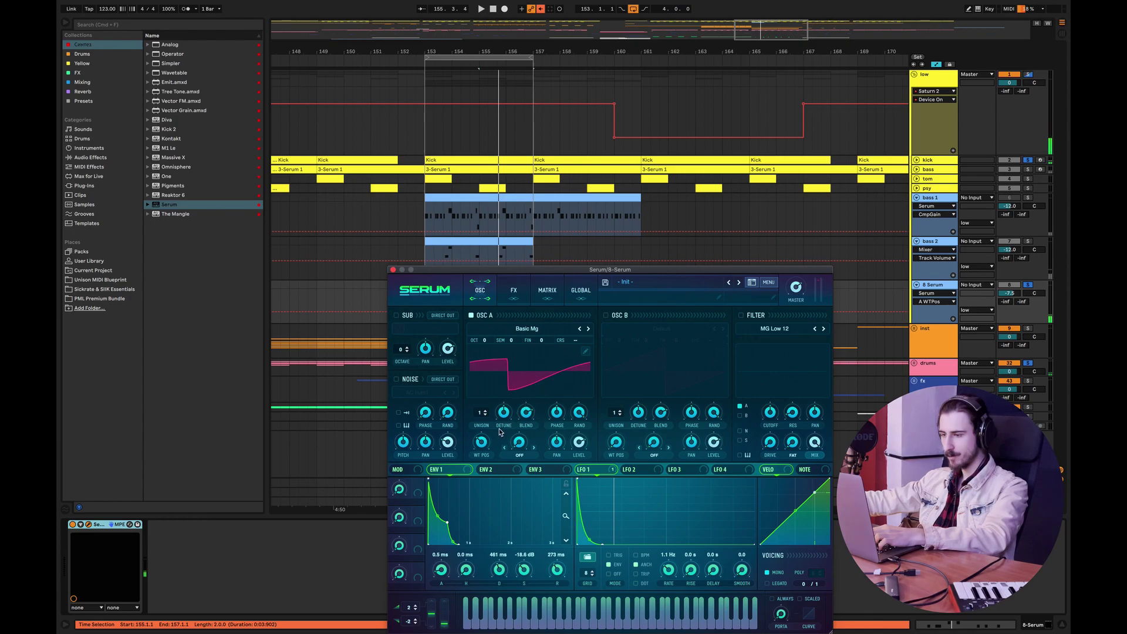
left_click_drag(487, 442, 504, 363)
left_click(590, 330)
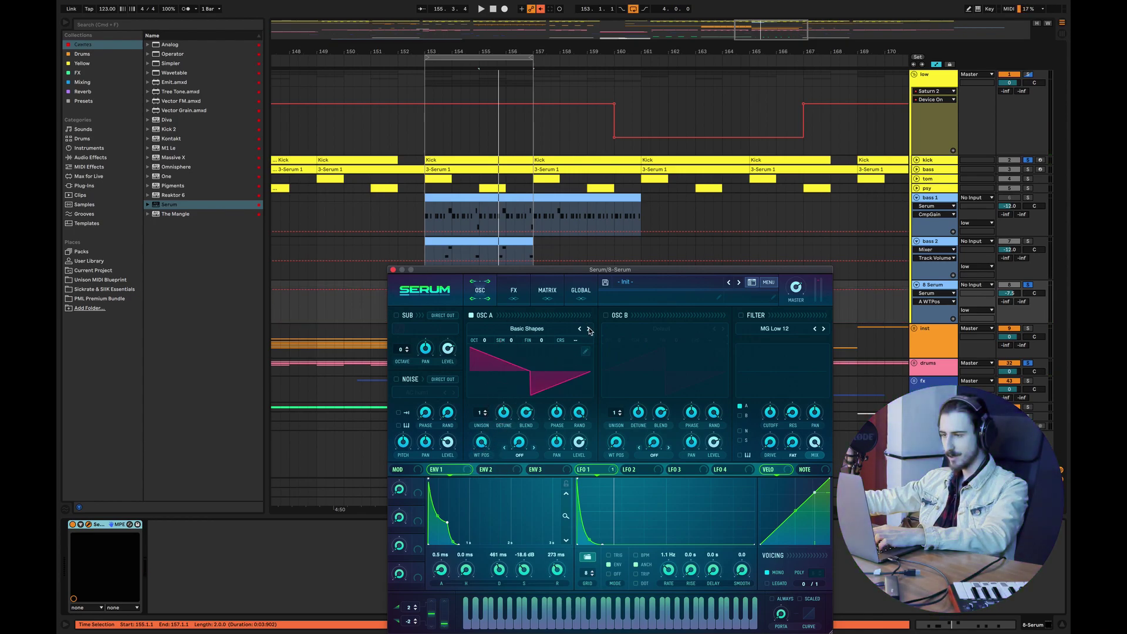
left_click(589, 329)
left_click(580, 329)
left_click_drag(481, 442, 489, 510)
Enable Serum's filter as MG Low 24, tune its cutoff to about 153 Hz against the playing loop, and close the synth window
left_click(741, 316)
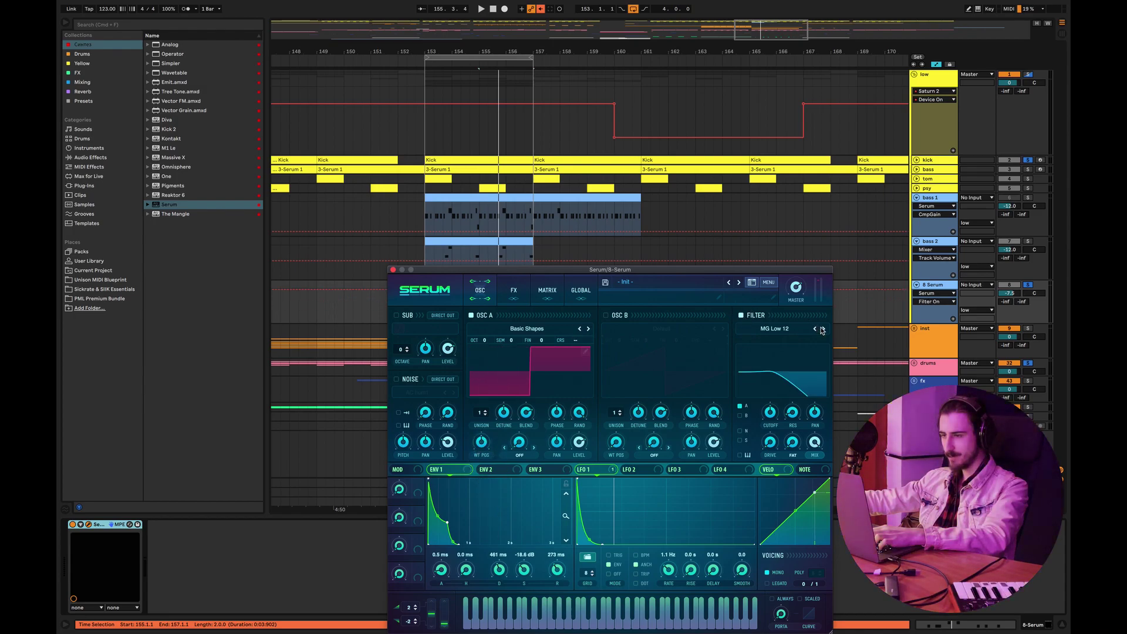
left_click(769, 413)
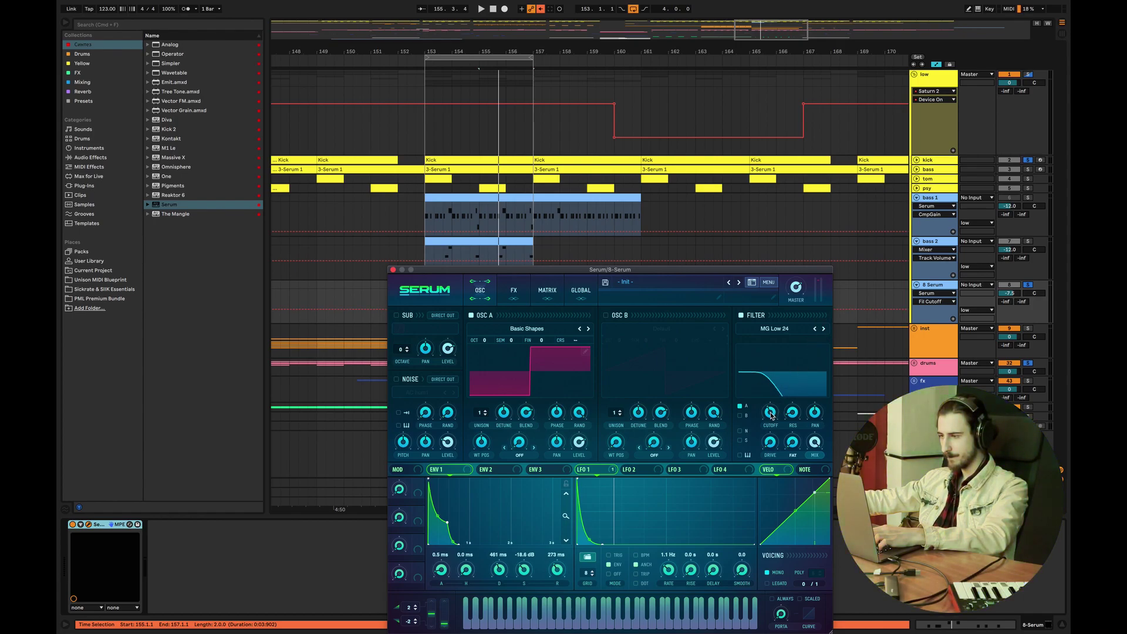
left_click_drag(772, 416, 773, 418)
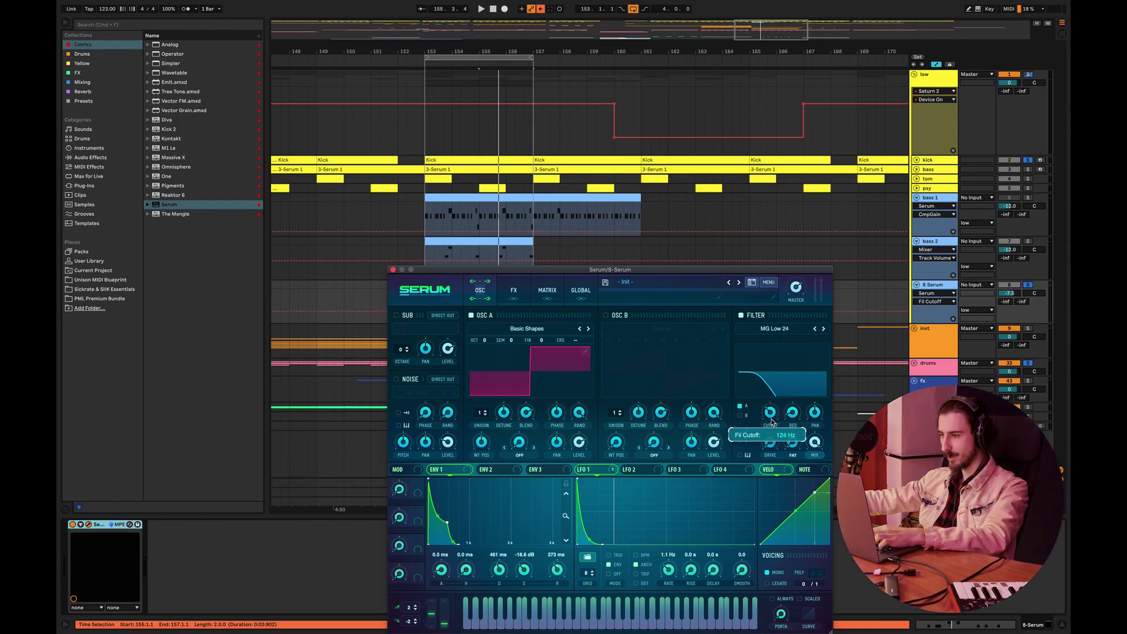
key("space")
left_click_drag(772, 416, 773, 412)
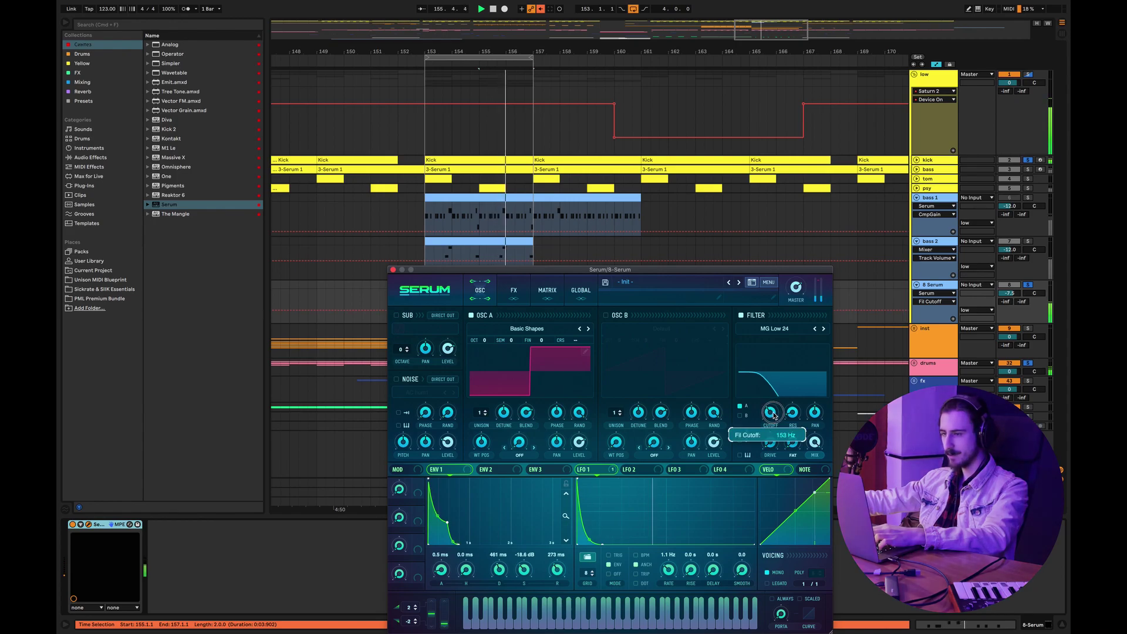
left_click(394, 269)
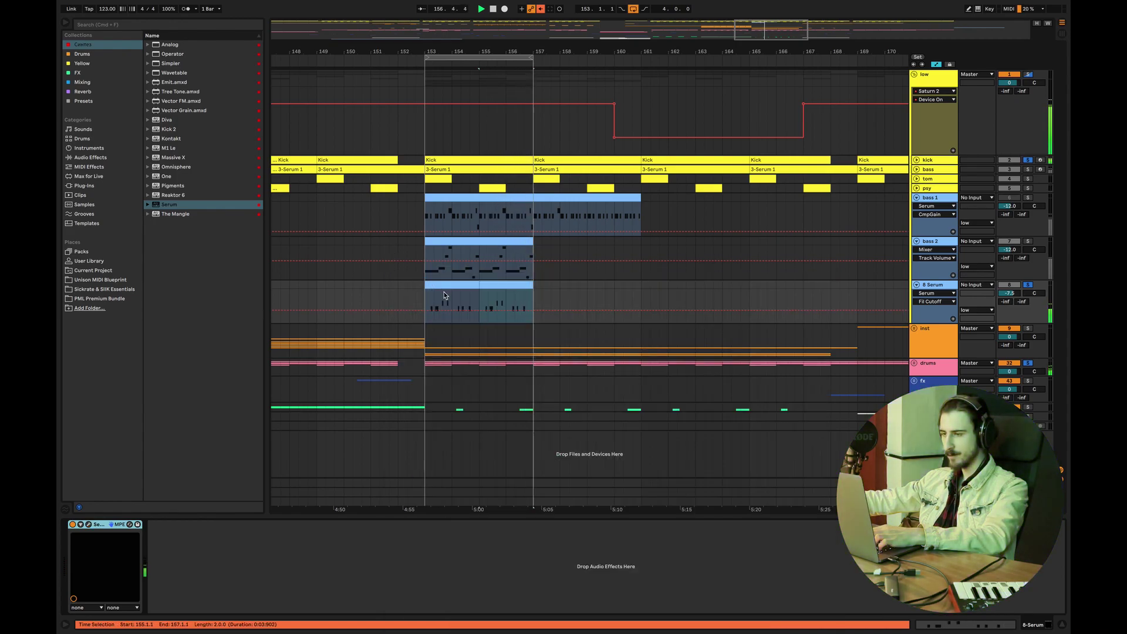
Reopen the 8 Serum synth and set Env 1 to 475 ms decay, -23.8 dB sustain and about 239 ms release
left_click(478, 298)
left_click(88, 525)
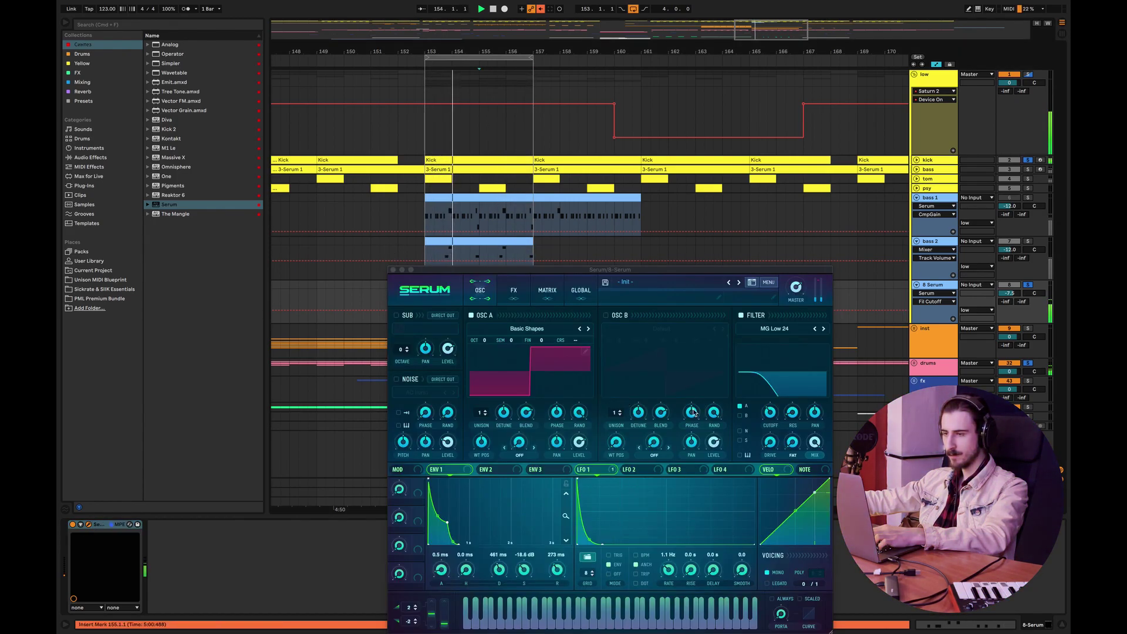
left_click_drag(499, 569, 559, 571)
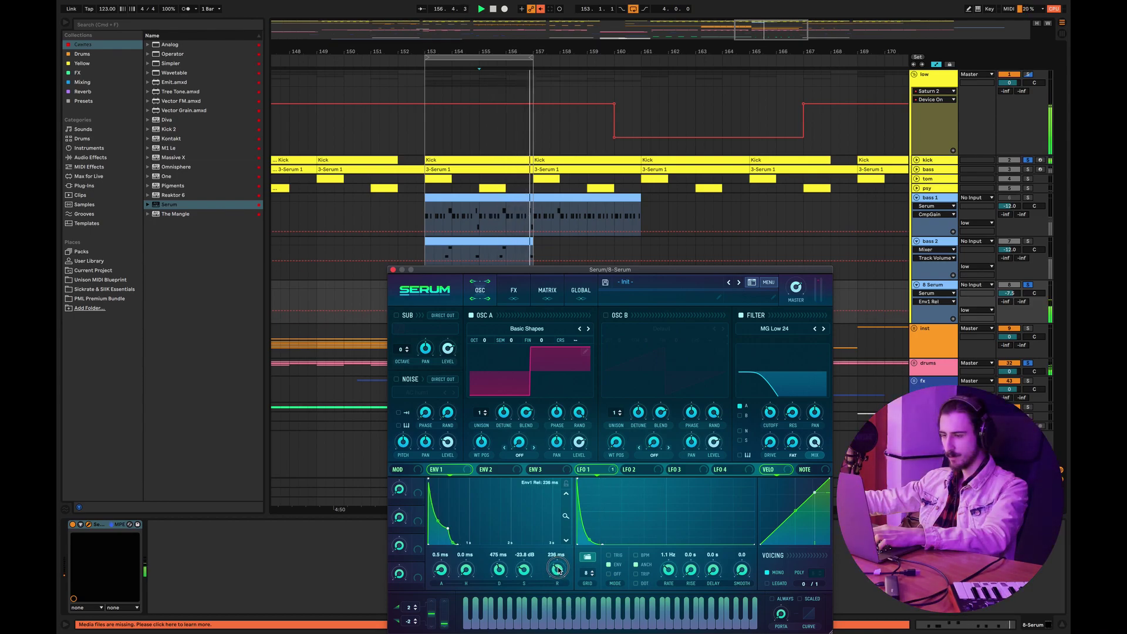
left_click_drag(558, 570, 558, 566)
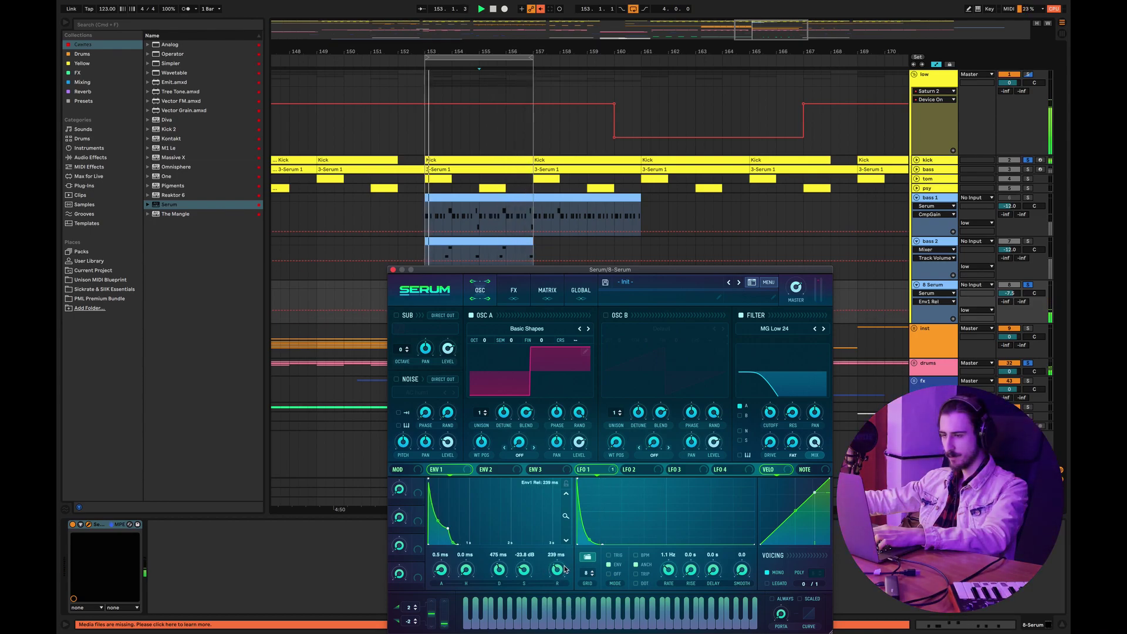
Load the Analog_BD_Sin wavetable from the Analog category into oscillator A
left_click(528, 329)
mouse_move(530, 344)
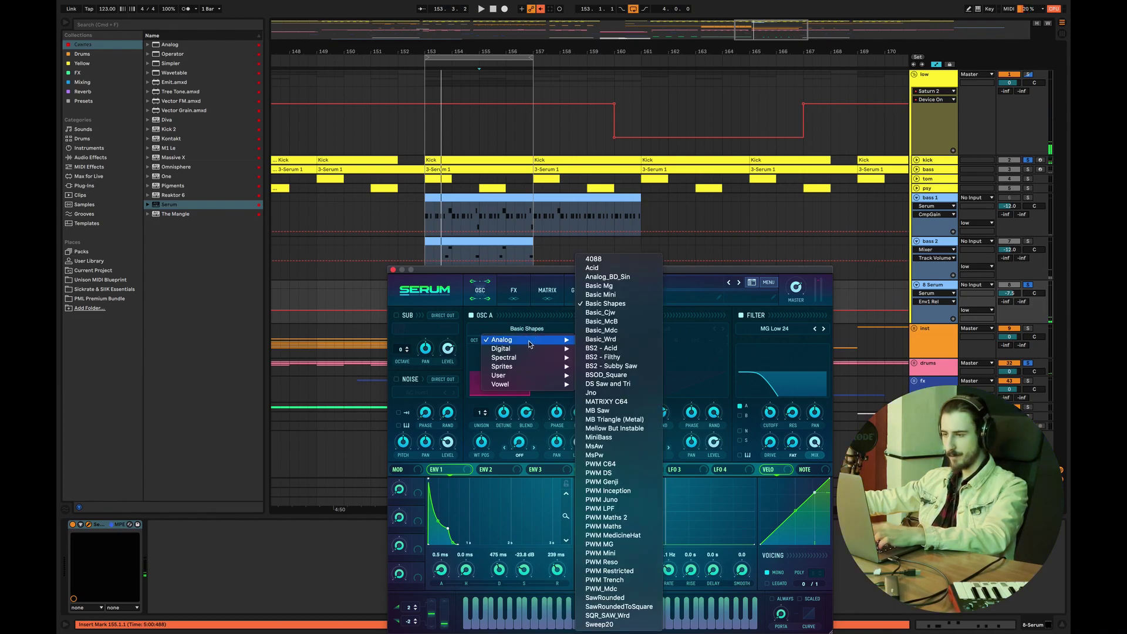
left_click(608, 276)
Enable oscillator B with the Basic_Mdc analog wavetable and raise its wavetable position to a square-like shape
left_click(606, 315)
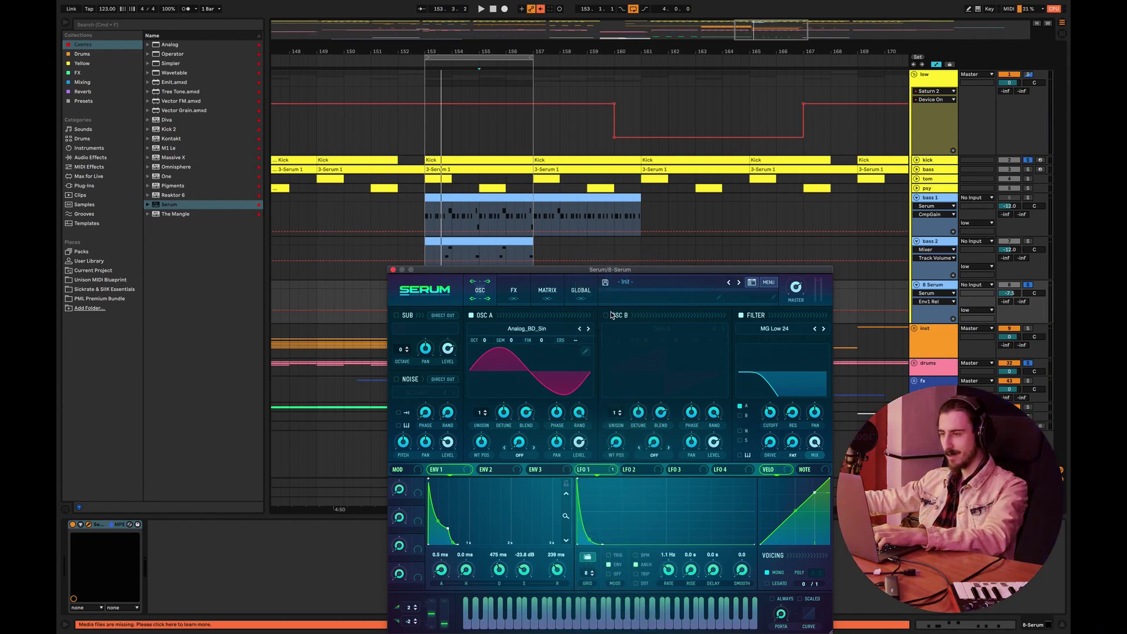
left_click(661, 329)
mouse_move(662, 344)
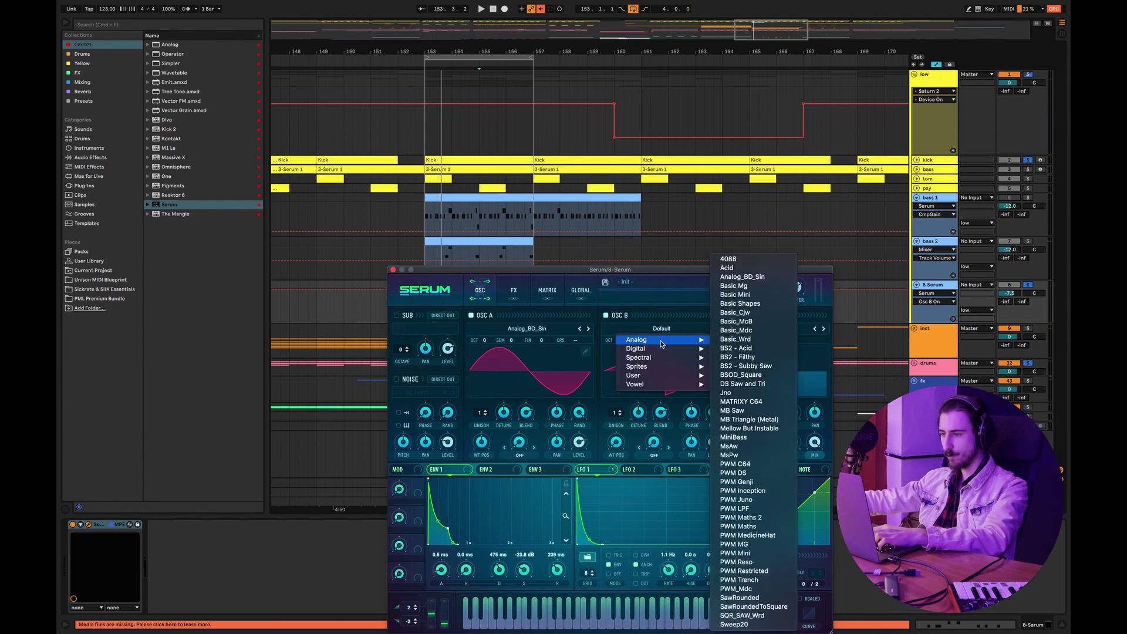
left_click(737, 330)
left_click_drag(616, 441, 634, 395)
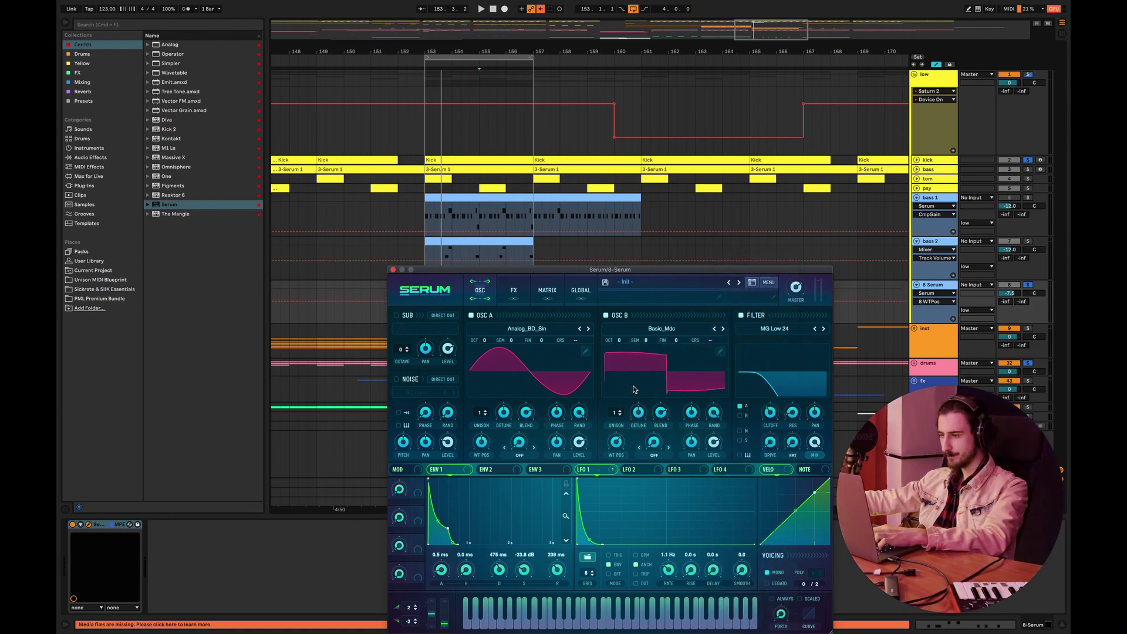
Route oscillator B through the filter and adjust the cutoff while the loop plays, then close the synth window and stop playback
key("space")
left_click(741, 415)
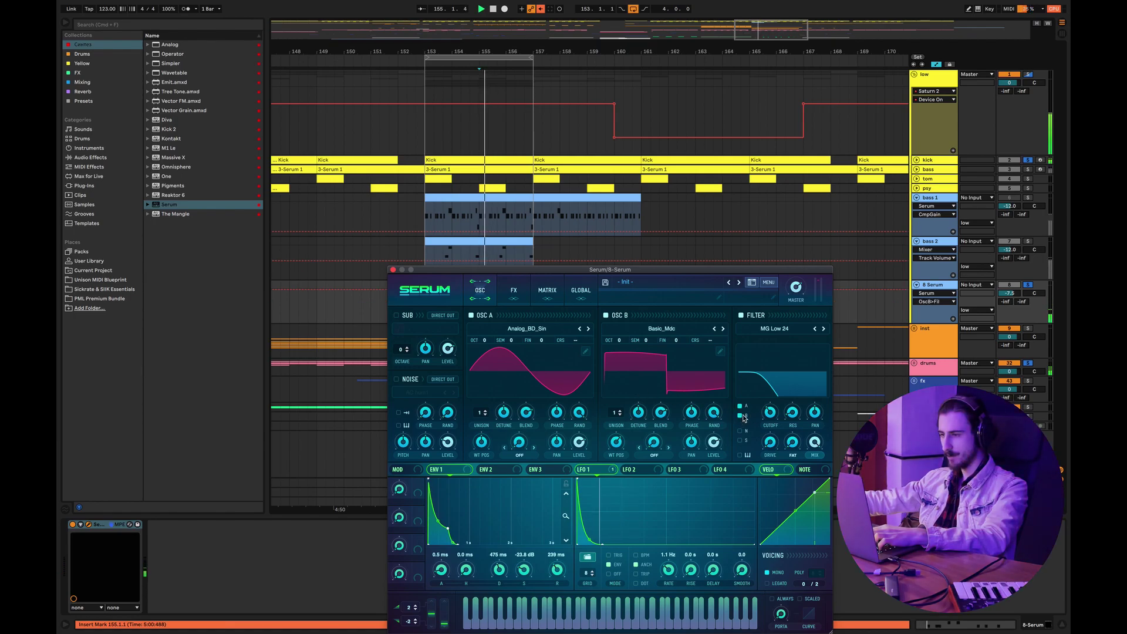
left_click(772, 414)
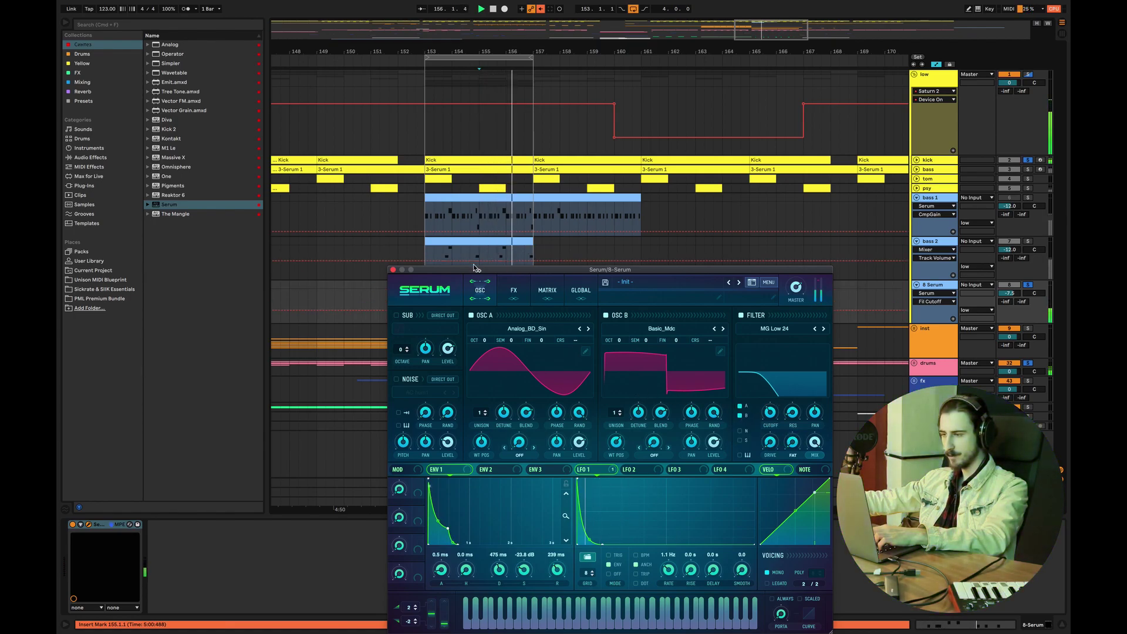
left_click(392, 269)
key("space")
Open the first 8 Serum clip and switch its note grid from straight to triplet sixteenths
double_click(441, 286)
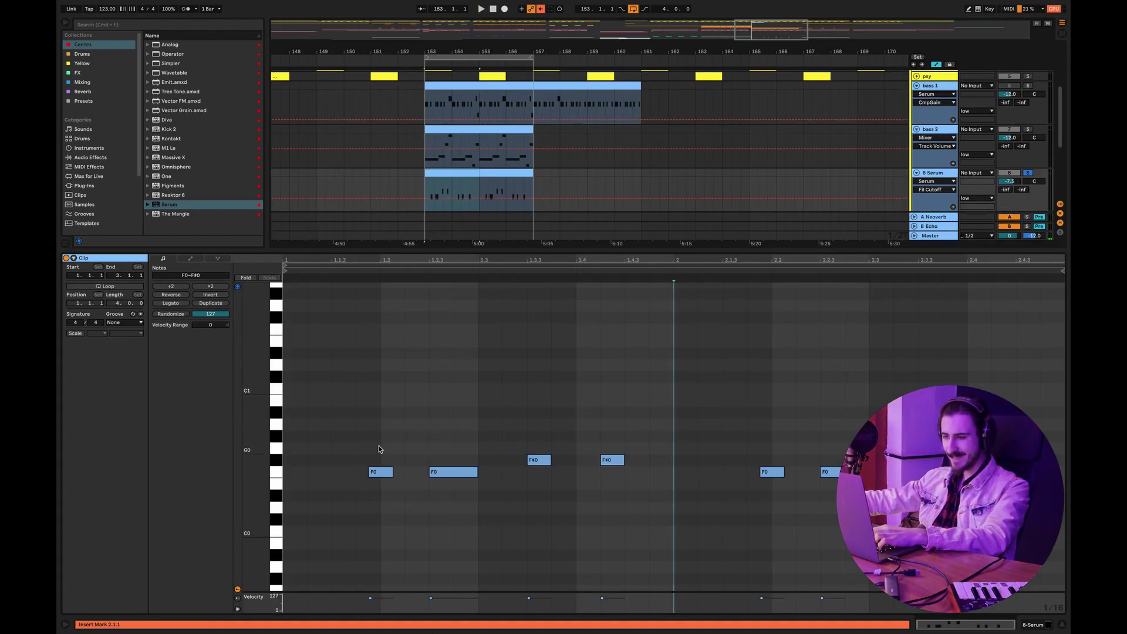
right_click(443, 408)
left_click(412, 387)
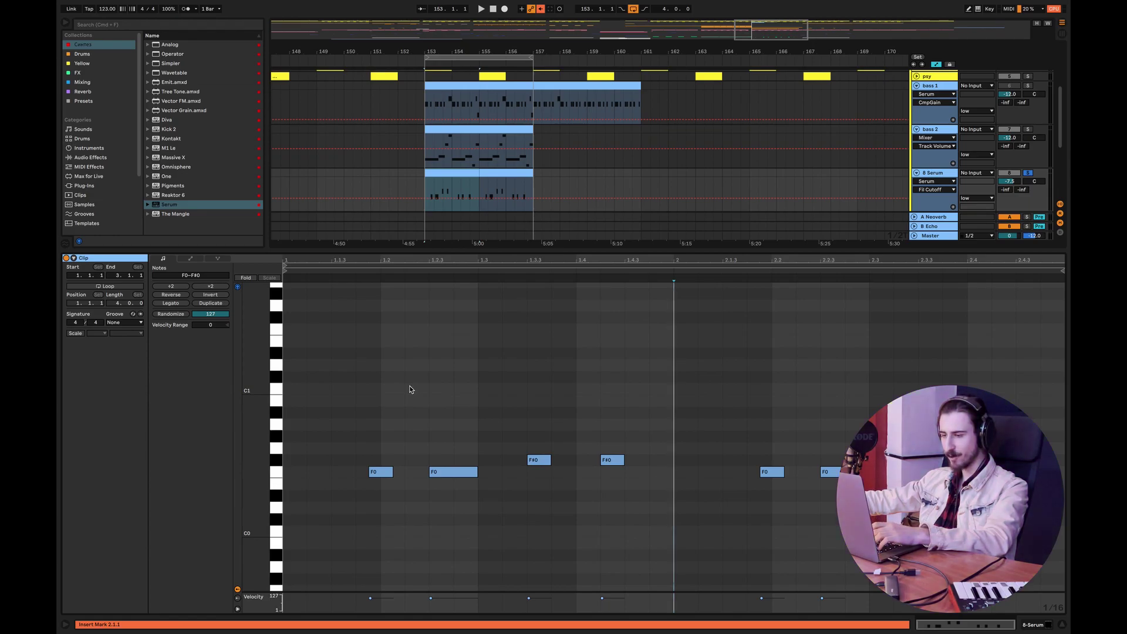
right_click(411, 388)
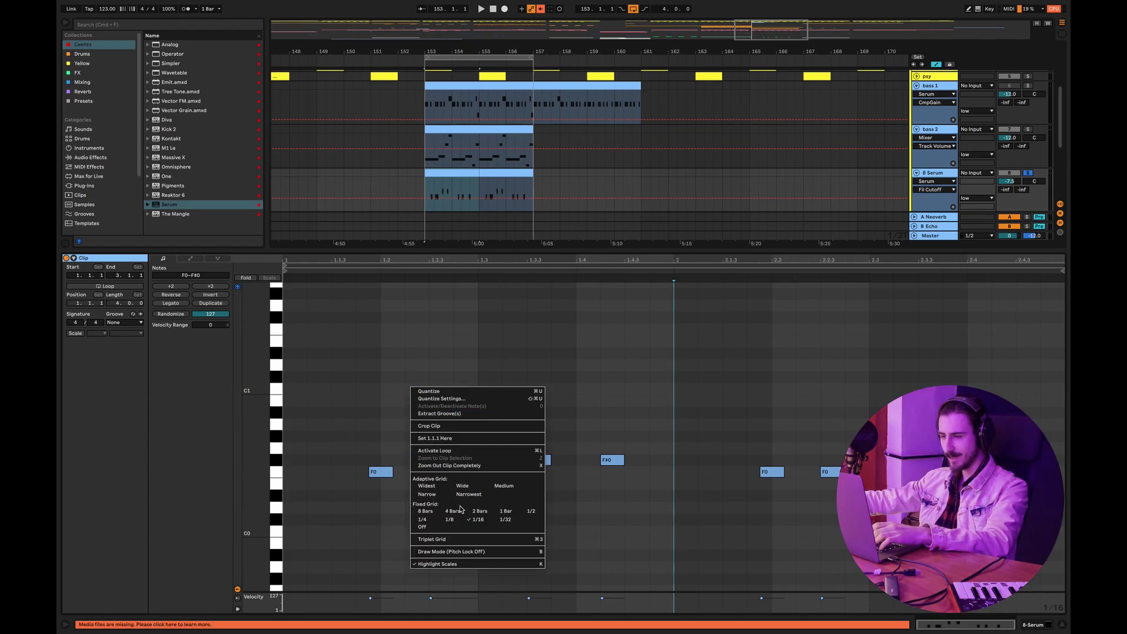
left_click(443, 540)
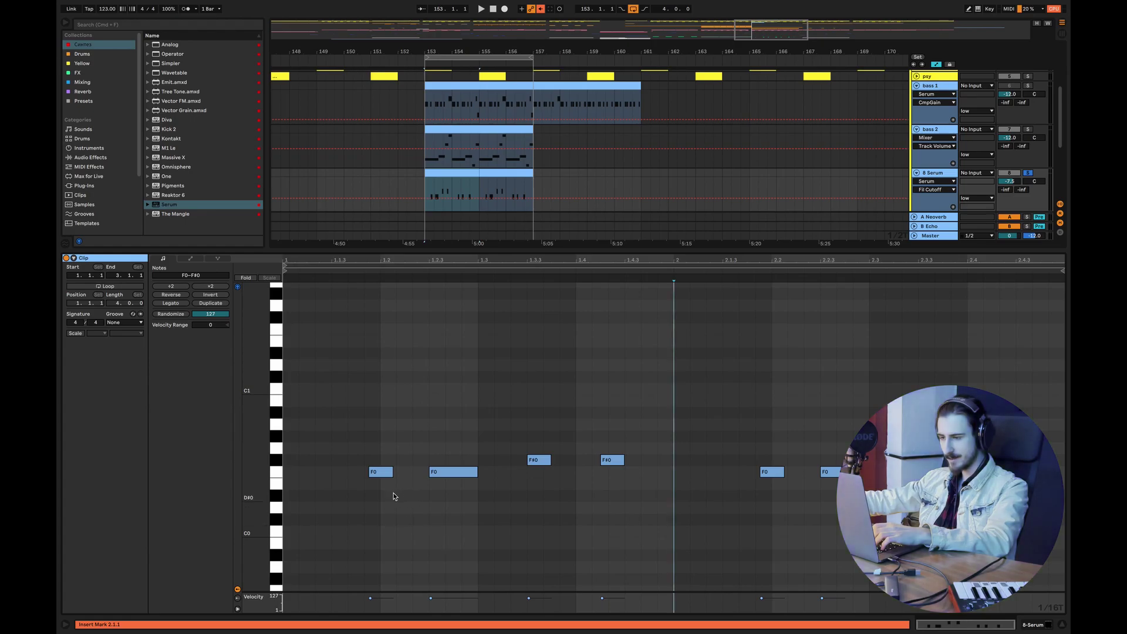
Shift the first F0 note earlier to its 1.1.4 triplet position, shorten it to end at 1.2.1, and audition the pattern
left_click_drag(385, 473, 376, 476)
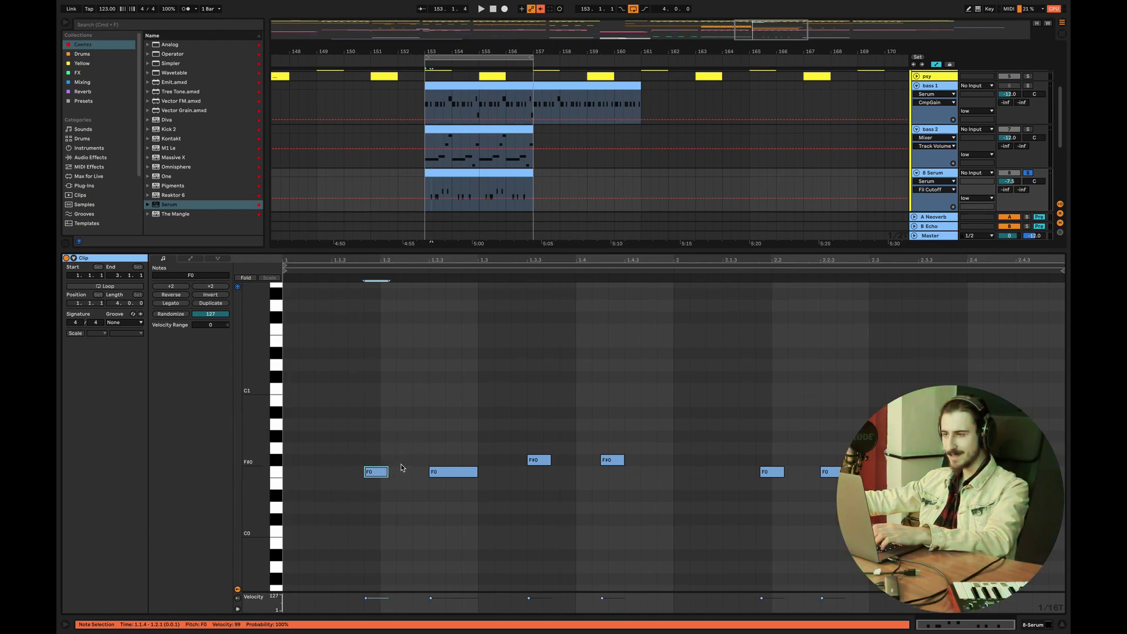
left_click_drag(388, 473, 380, 453)
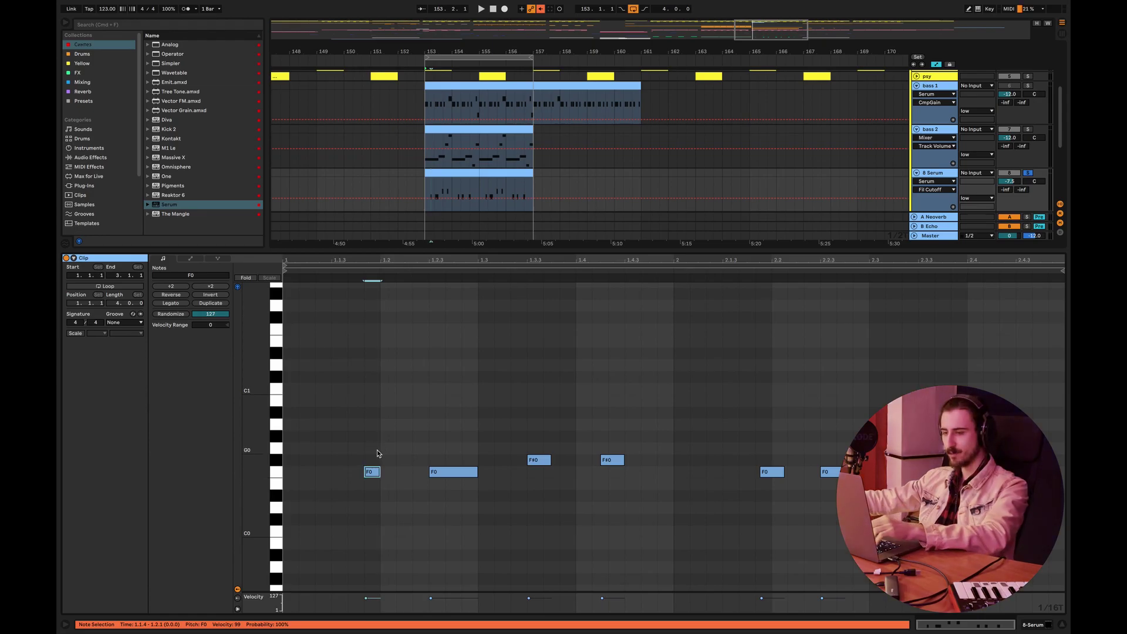
key("space")
left_click(428, 439)
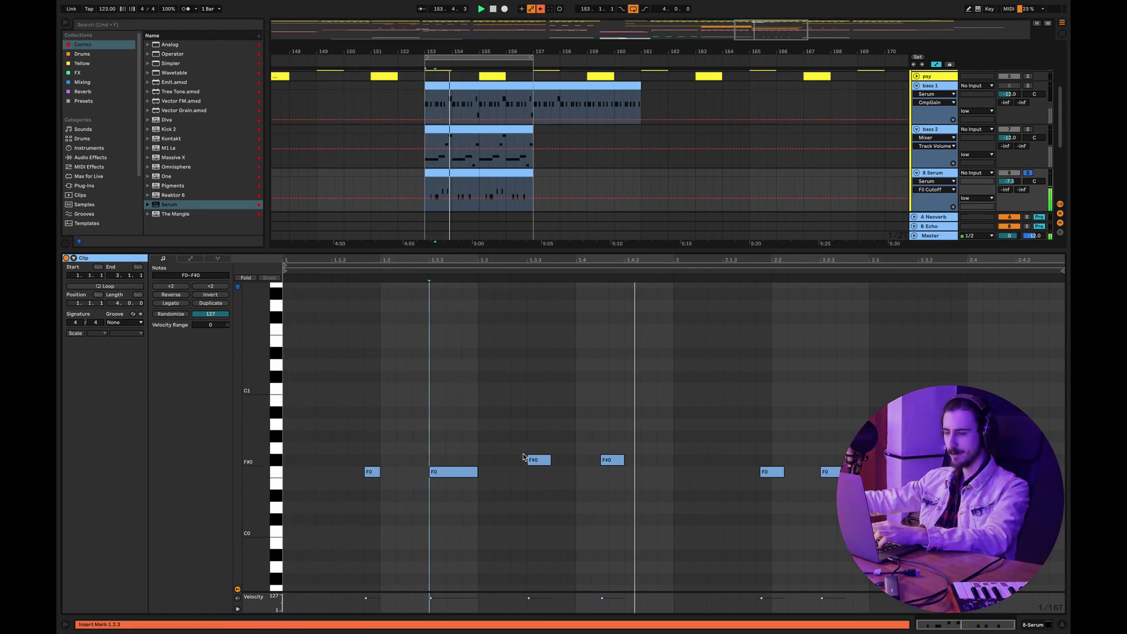
left_click(574, 443)
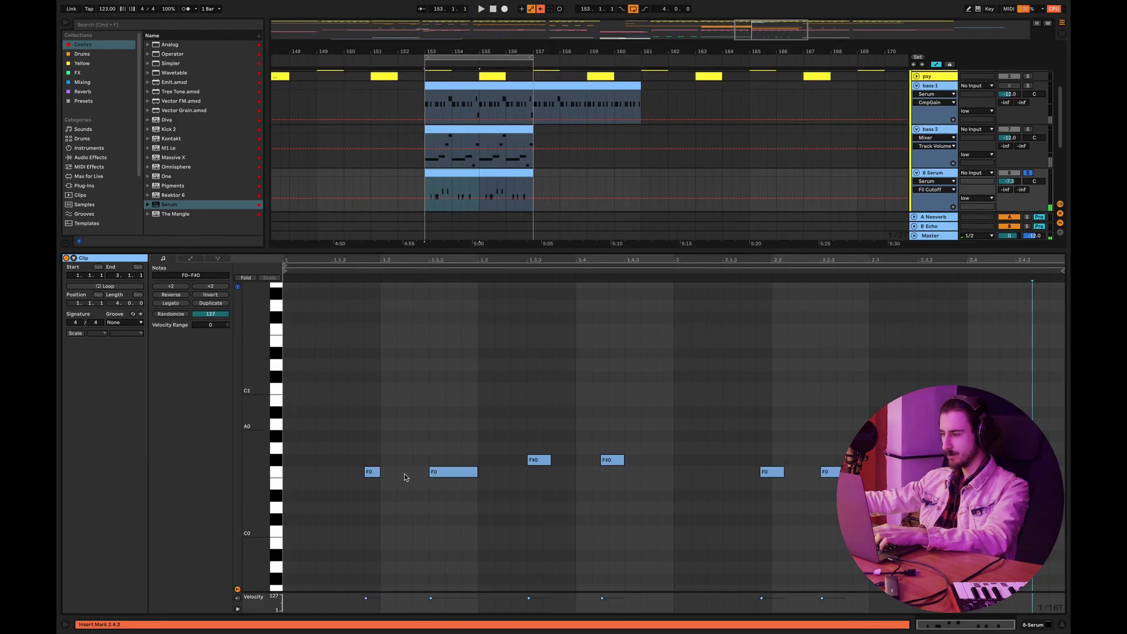
Return the grid to straight 1/16, replace the first F0 note with a straight sixteenth ending at 1.2.1, and audition it
right_click(427, 421)
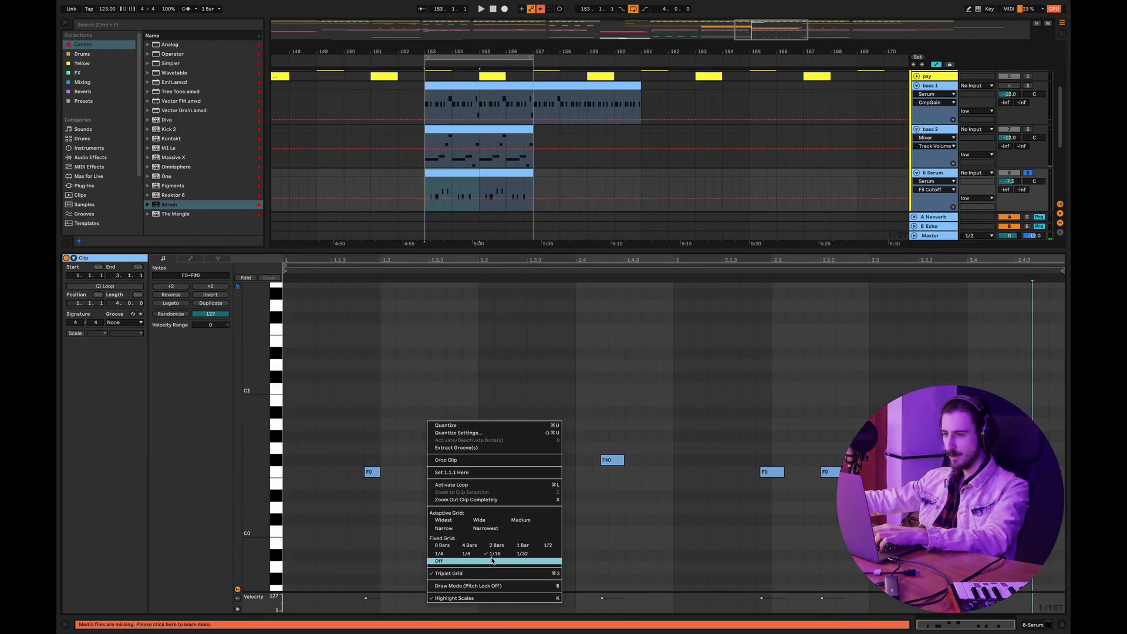
left_click(445, 560)
double_click(370, 472)
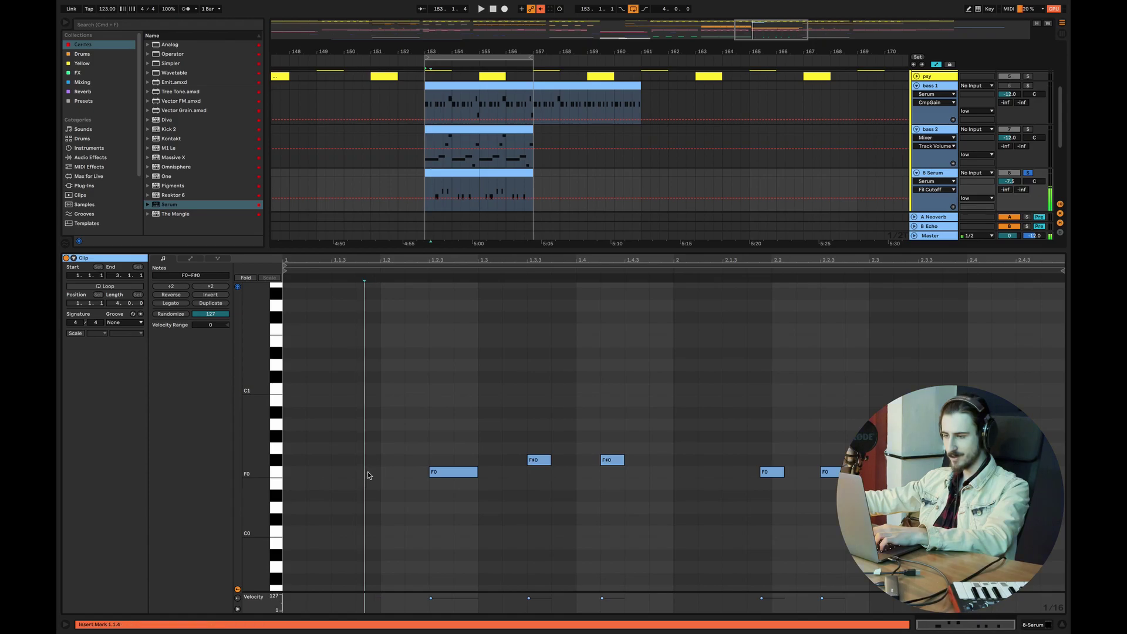
double_click(367, 473)
left_click(401, 433)
key("space")
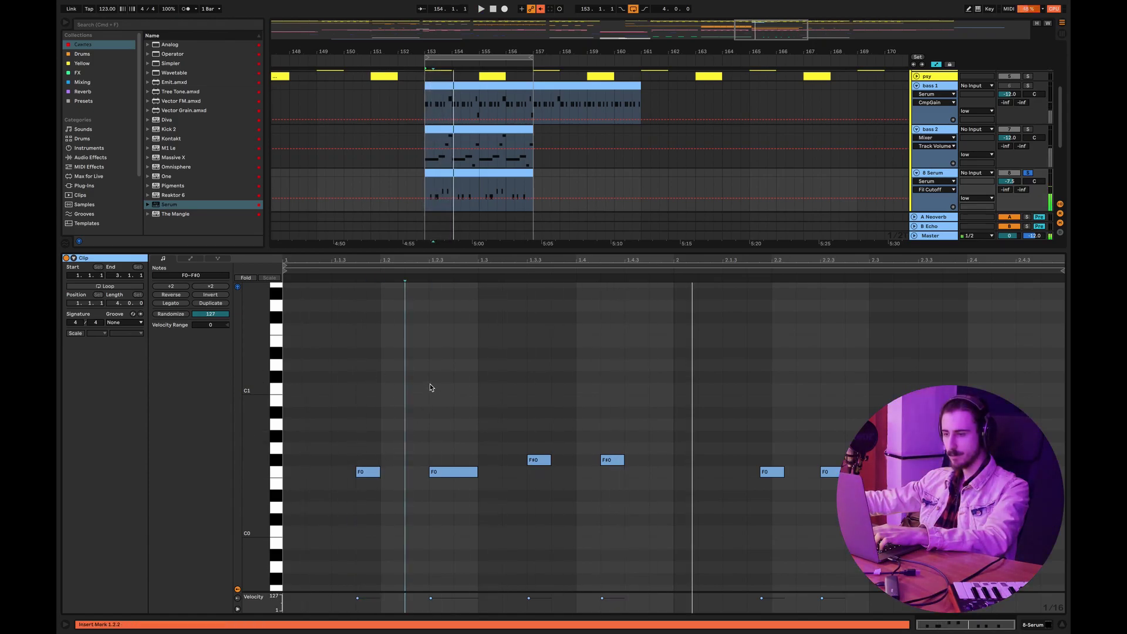
Undo the straight-sixteenth replacement of the first F0 note, audition the triplet version, and open the piano roll's grid options
key("super+z")
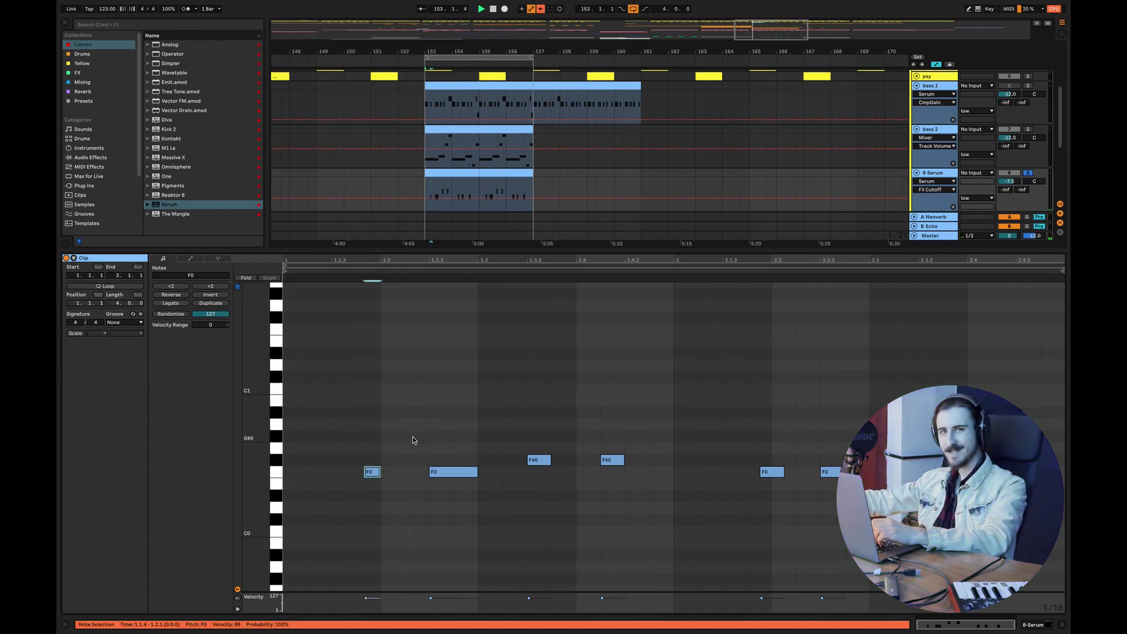
key("space")
key("space")
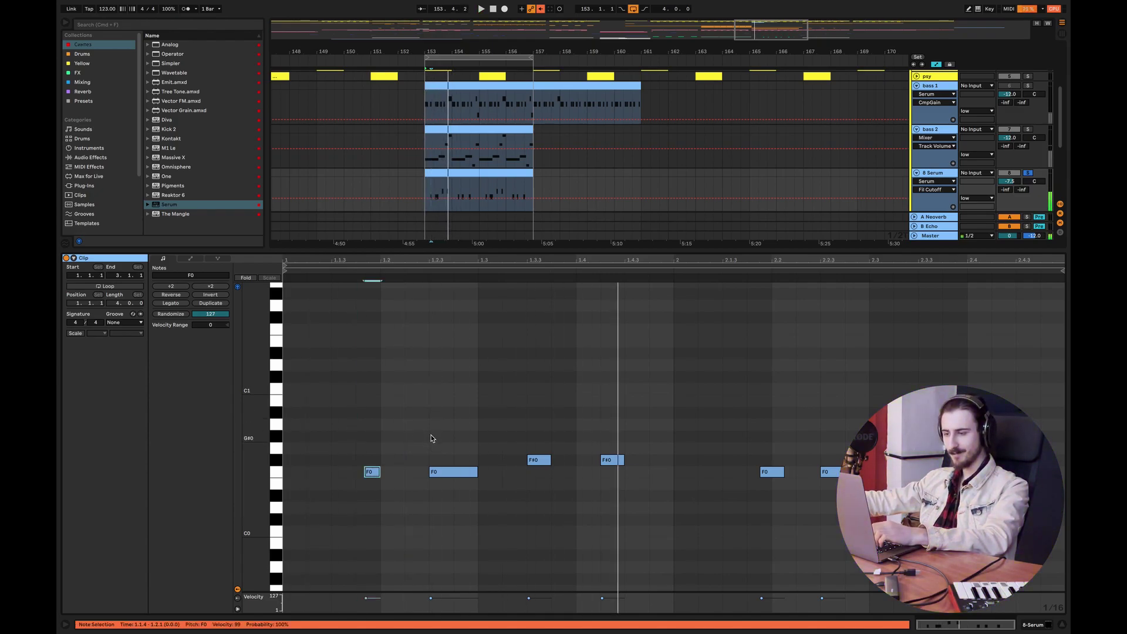
key("super+z")
right_click(431, 427)
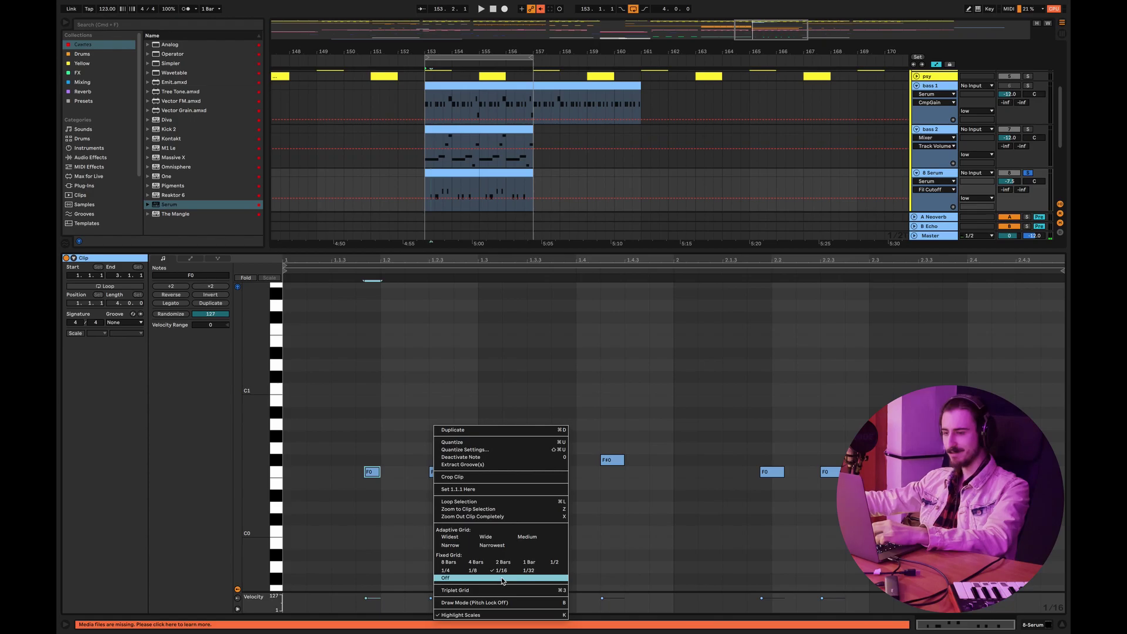